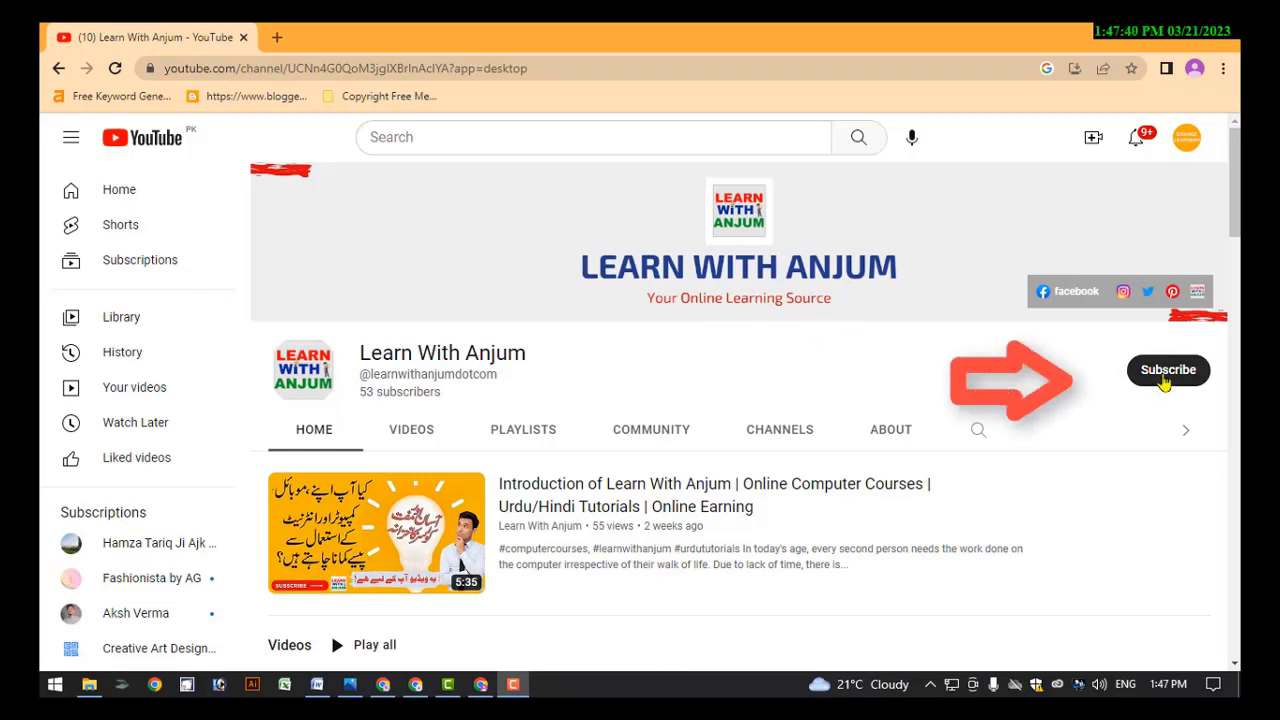
- Subscribe to the Learn With Anjum channel and set its notifications to All
click(1163, 375)
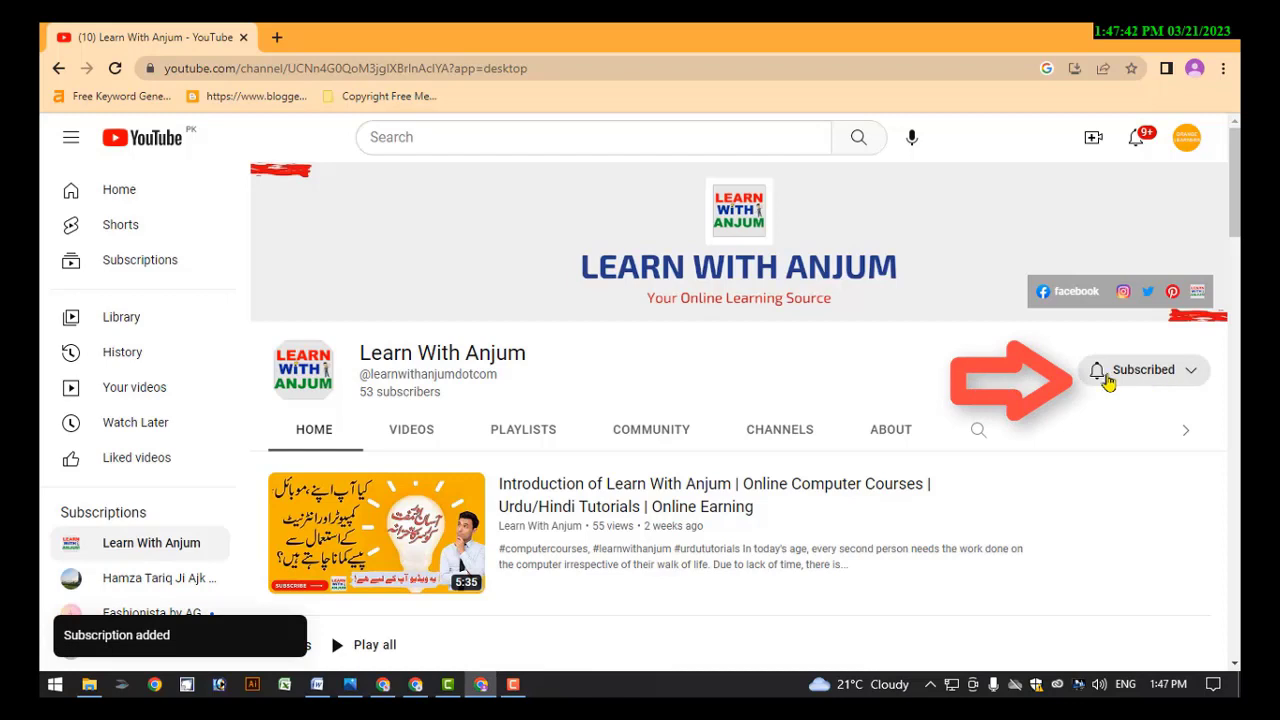
click(1096, 375)
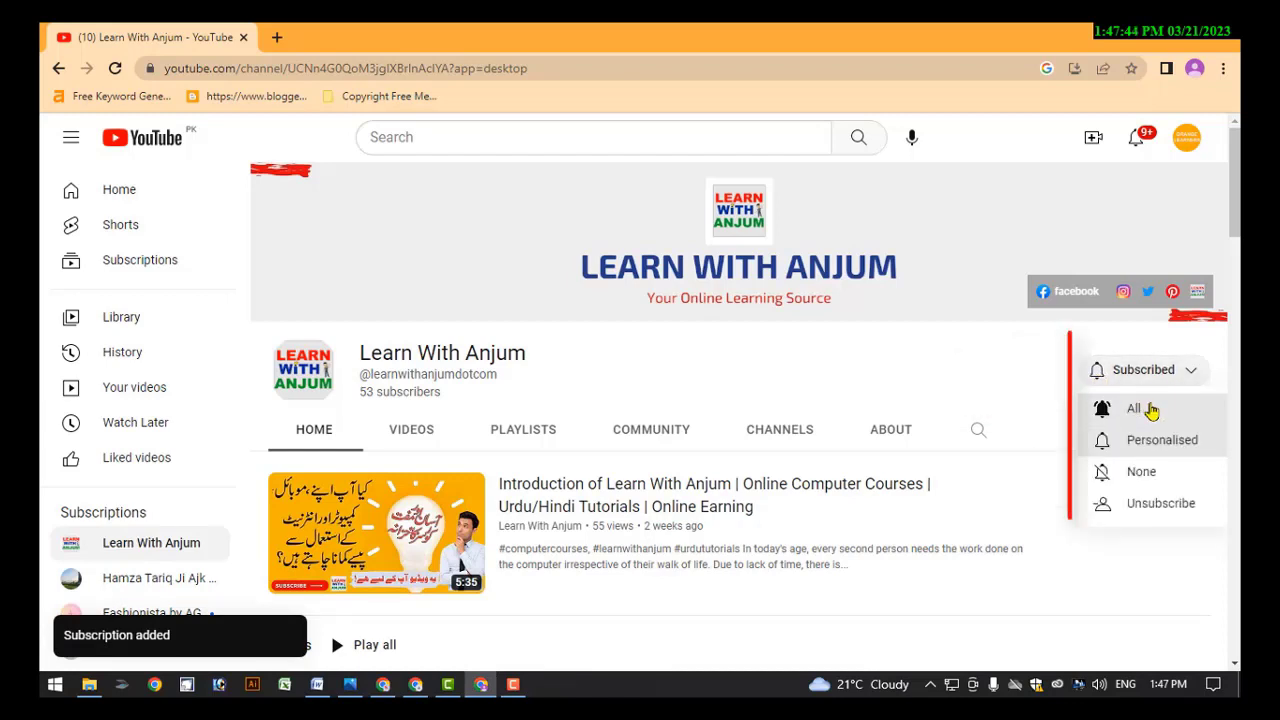
click(1150, 410)
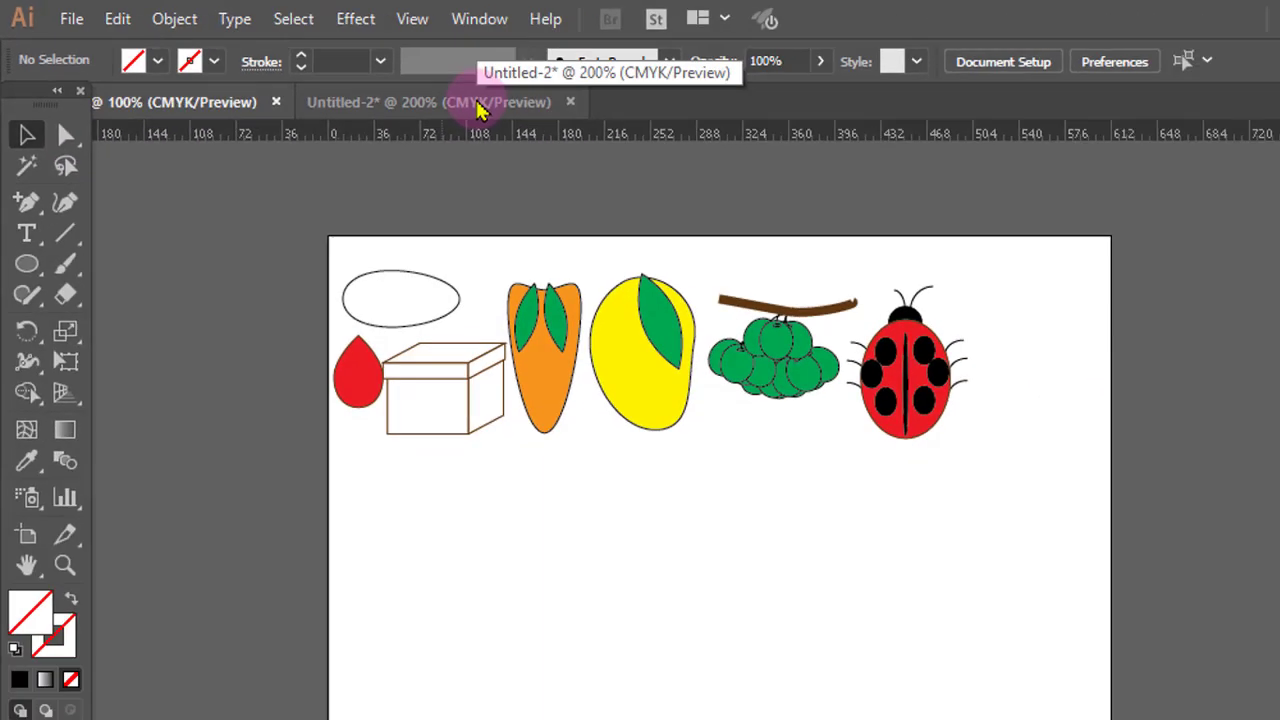
- Draw a slightly slanted line and a level line below it with the Line Segment tool in the Untitled-2 document
click(1000, 267)
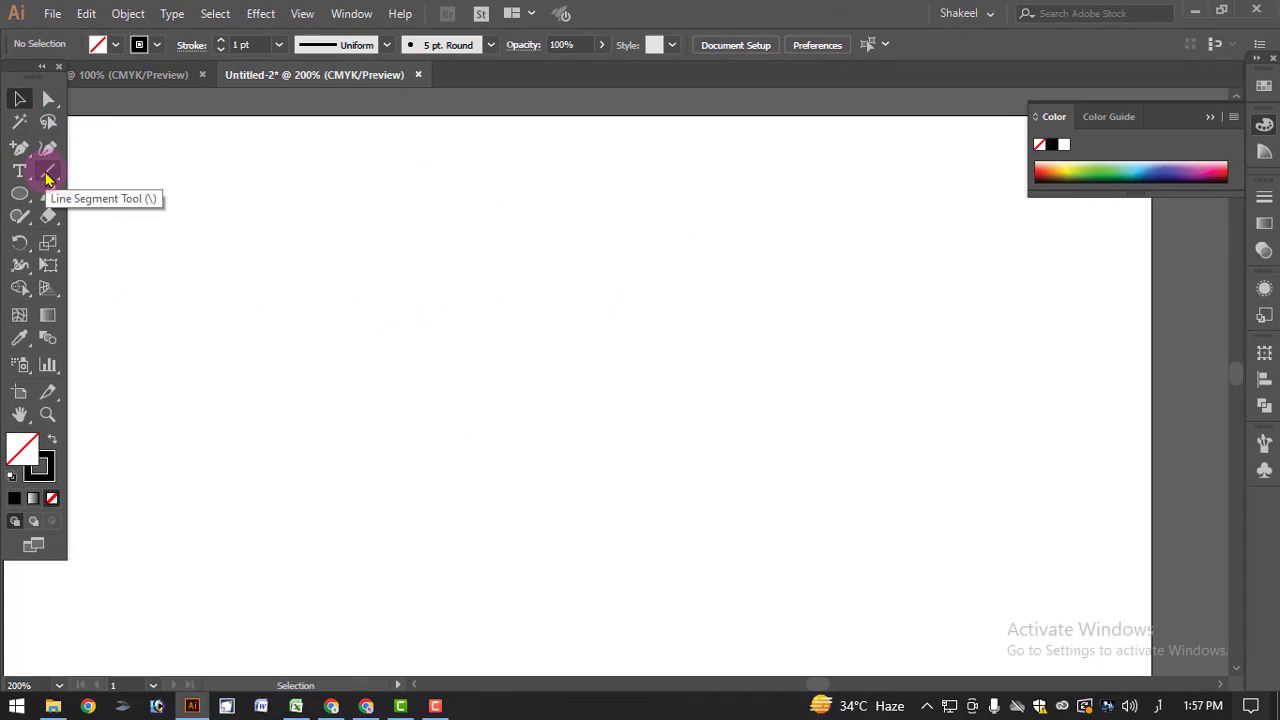
click(47, 177)
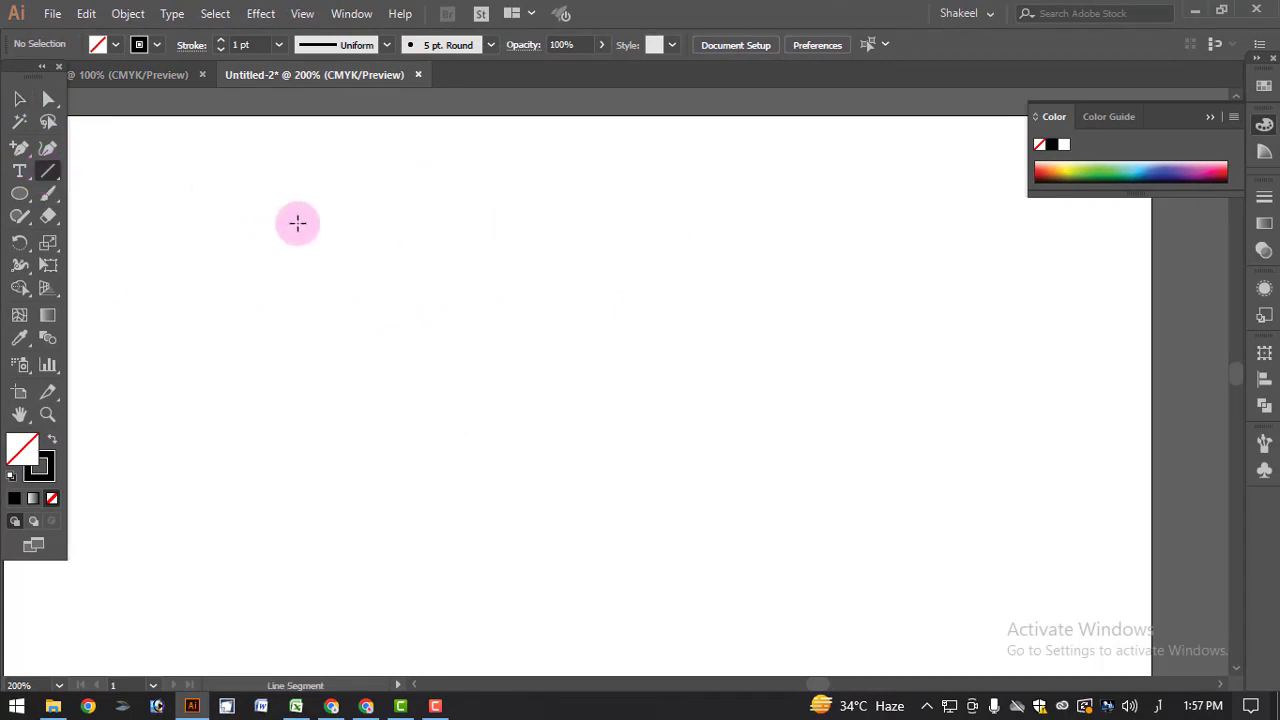
drag(277, 203, 725, 196)
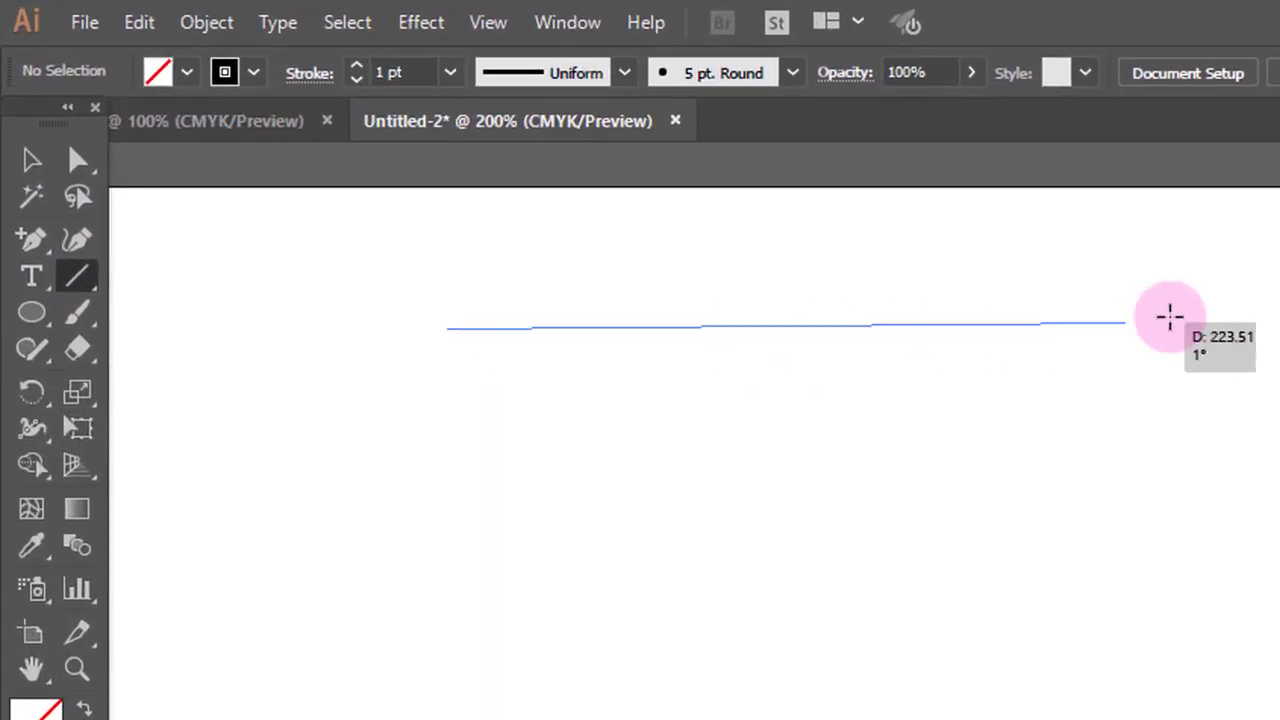
mouse_move(1170, 317)
mouse_down()
mouse_move(1186, 330)
mouse_move(1195, 321)
mouse_up()
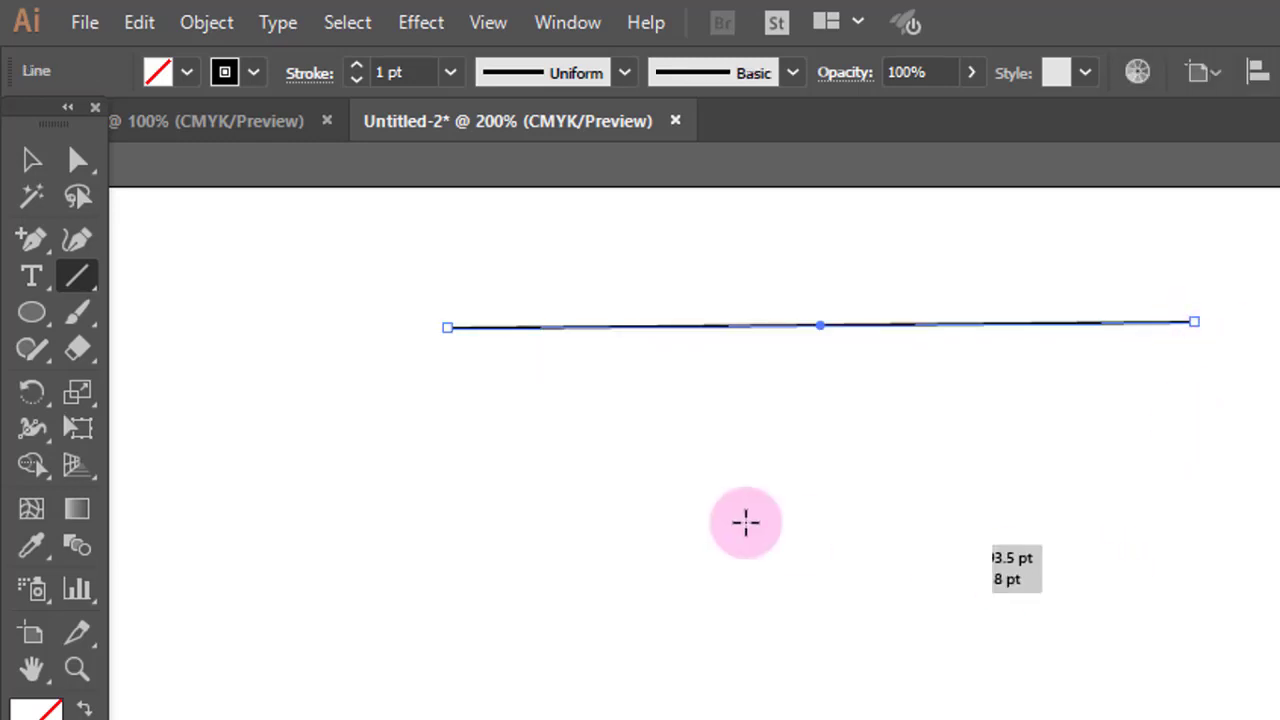
drag(458, 437, 1227, 471)
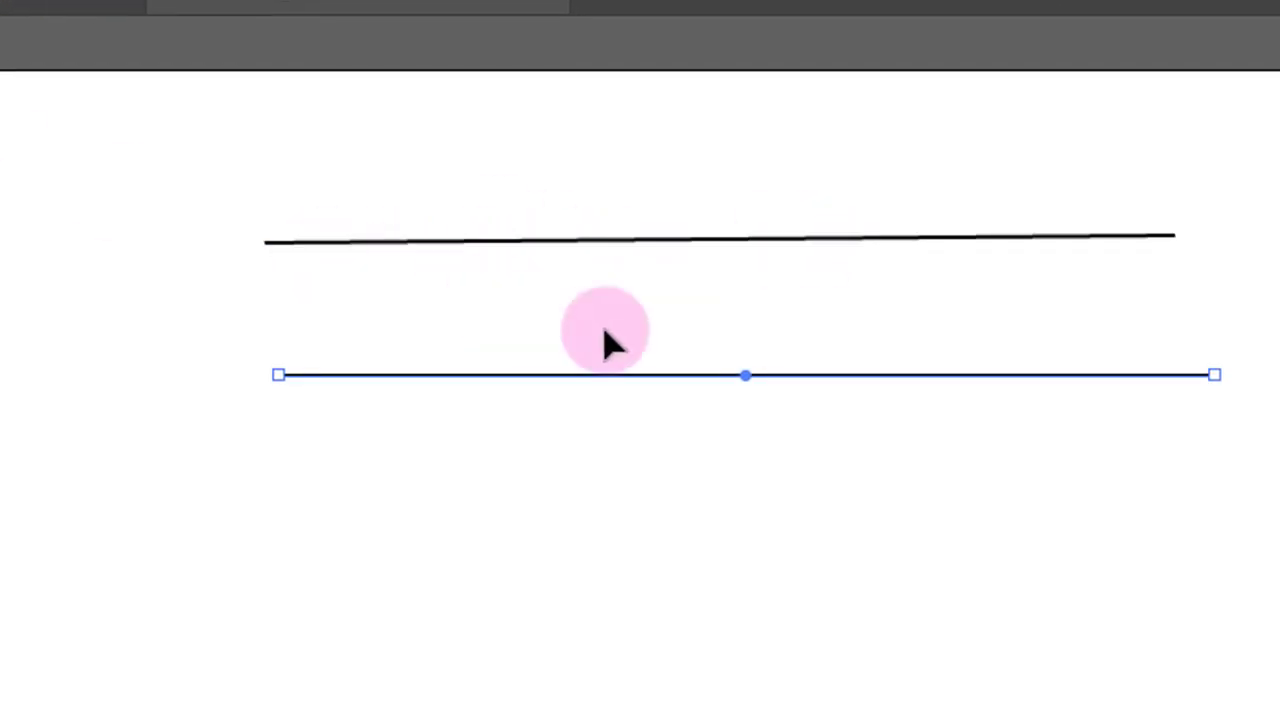
- Delete the upper, slightly slanted line and select the remaining horizontal line
click(880, 240)
key(Delete)
click(917, 378)
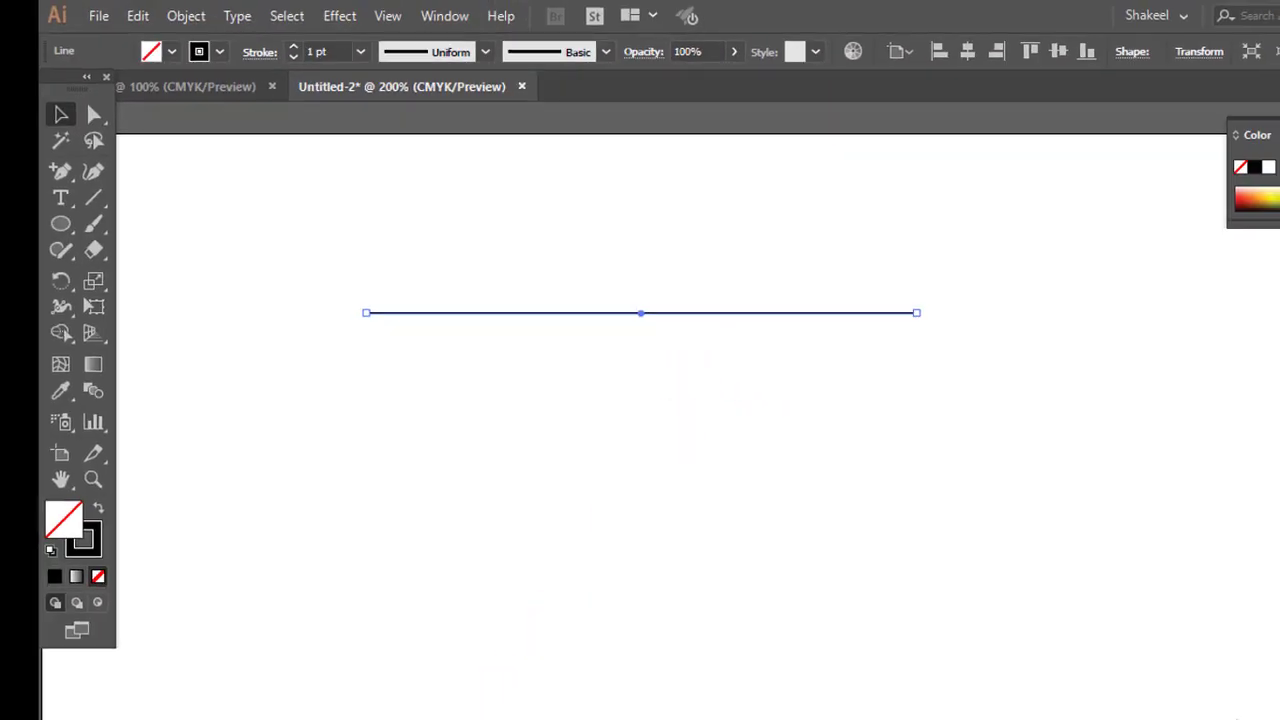
- Switch to the course outline in Google Docs, highlight the Anchor Points topic, and return to Illustrator
click(450, 718)
drag(344, 512, 474, 507)
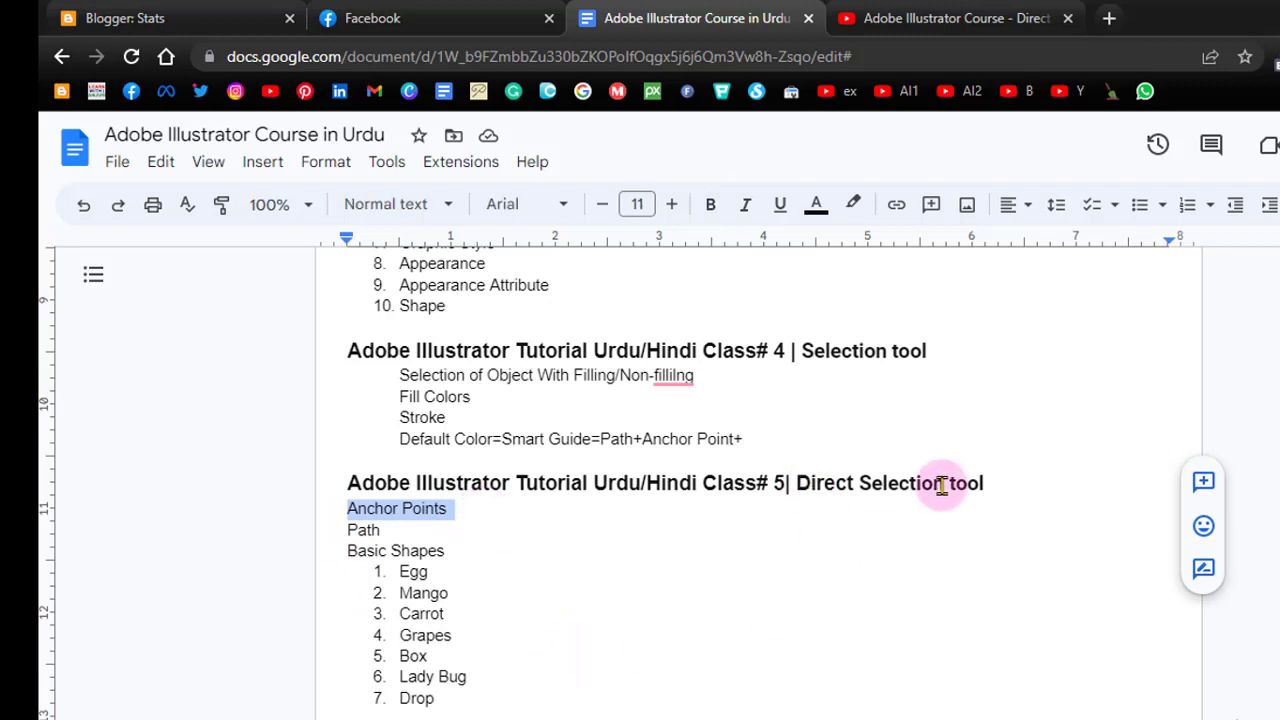
click(620, 718)
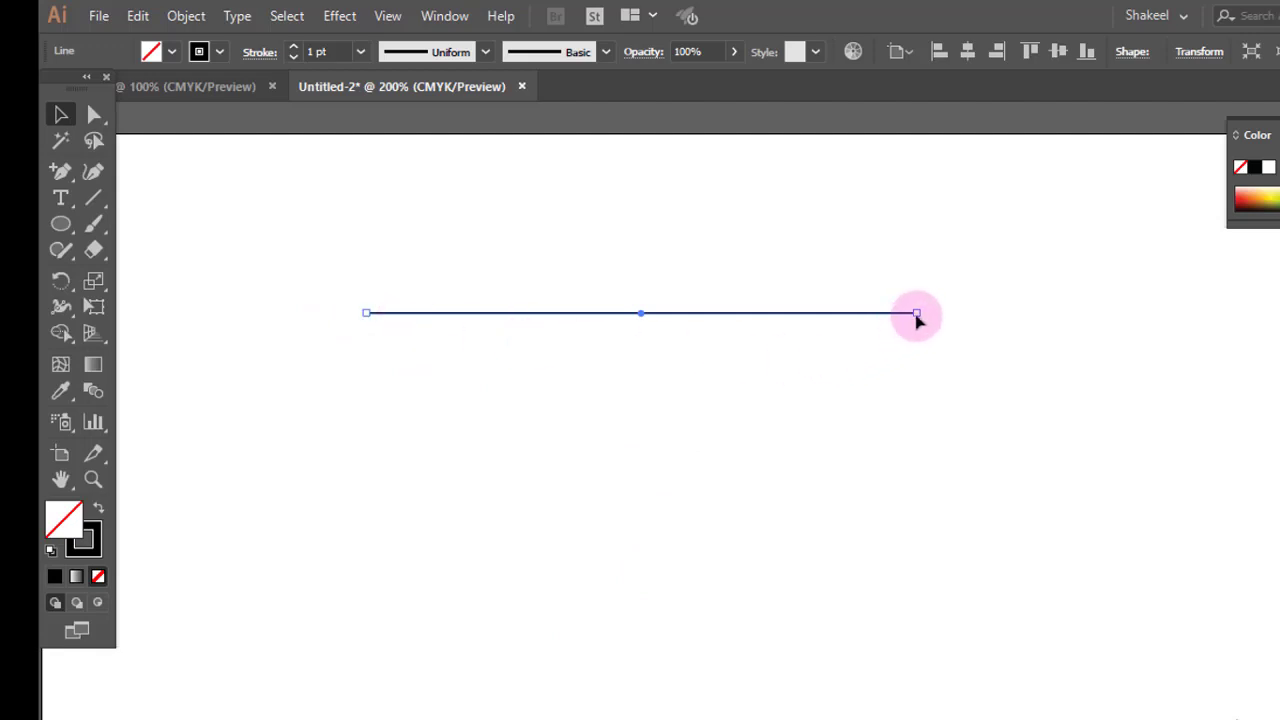
- Inspect the line's left end with the Direct Selection tool and check the Smart Guides setting
click(93, 115)
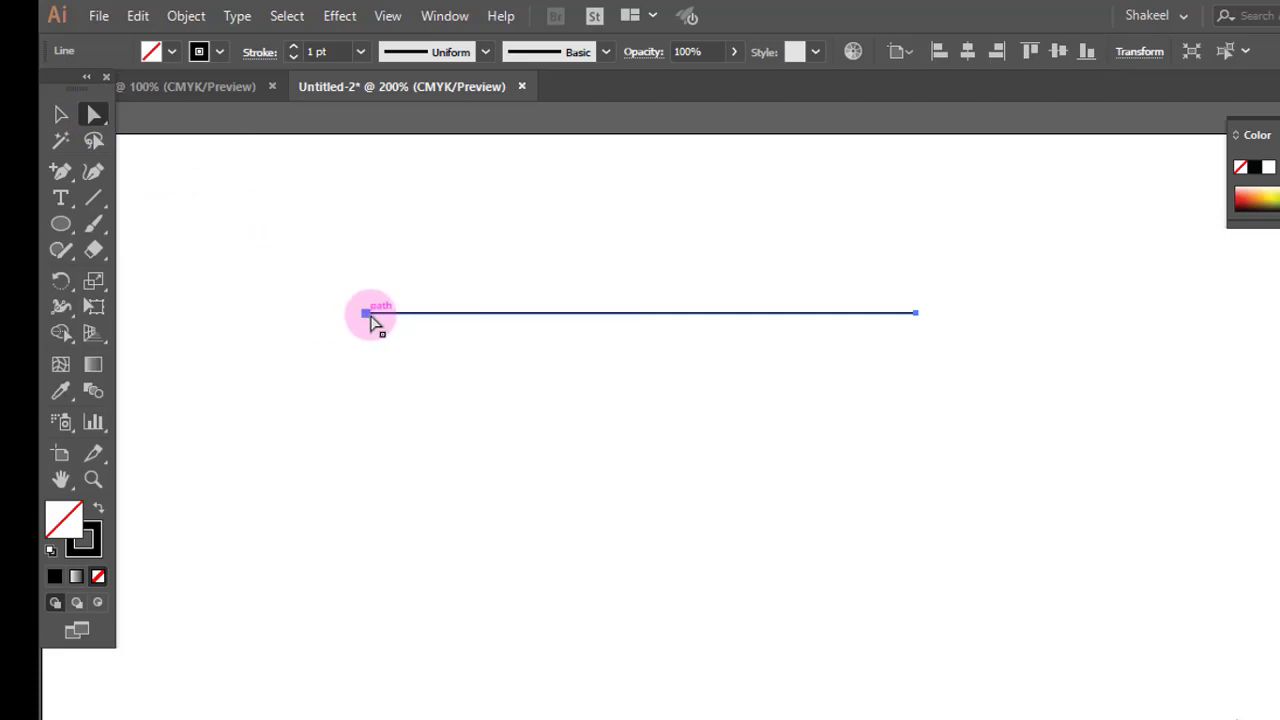
click(369, 314)
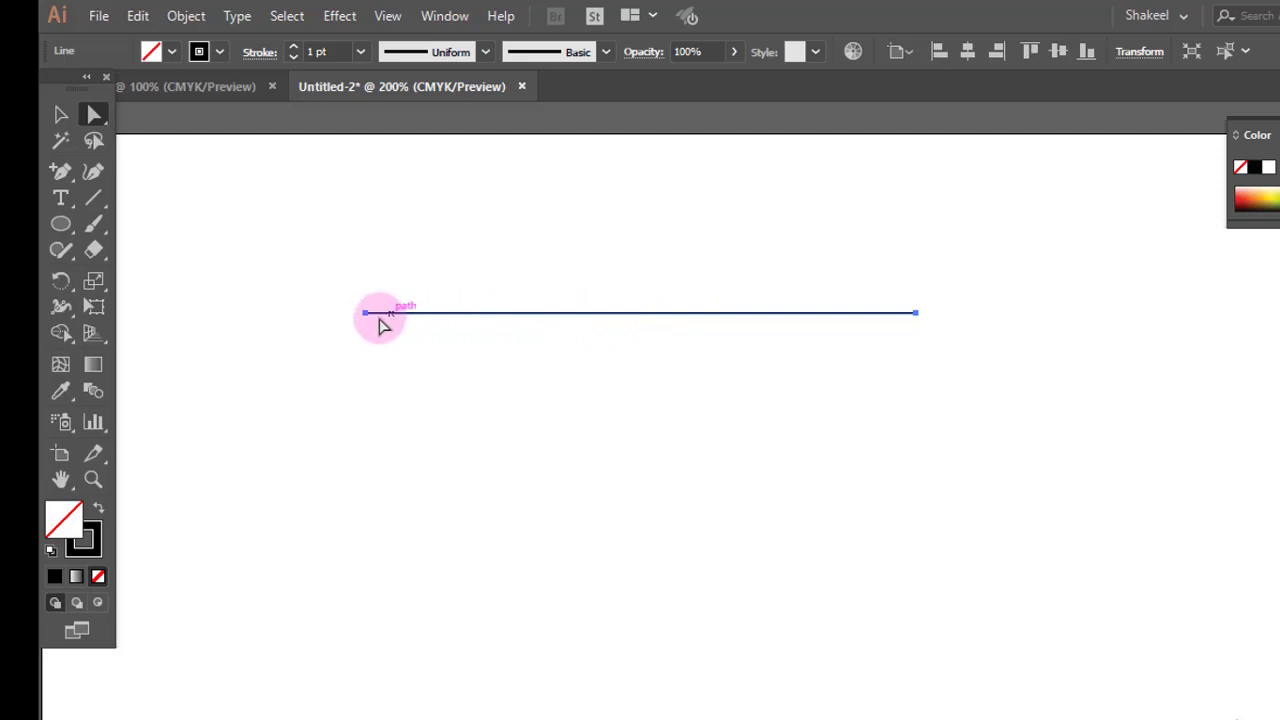
click(389, 17)
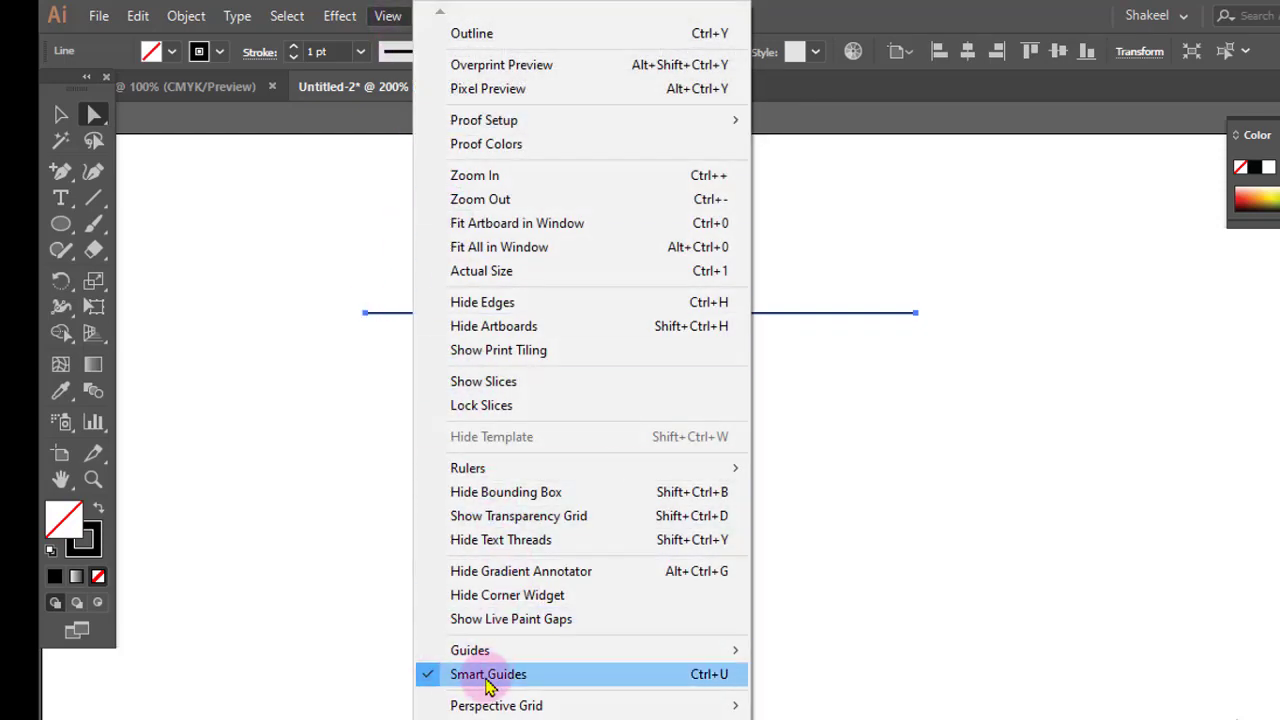
click(888, 354)
click(890, 355)
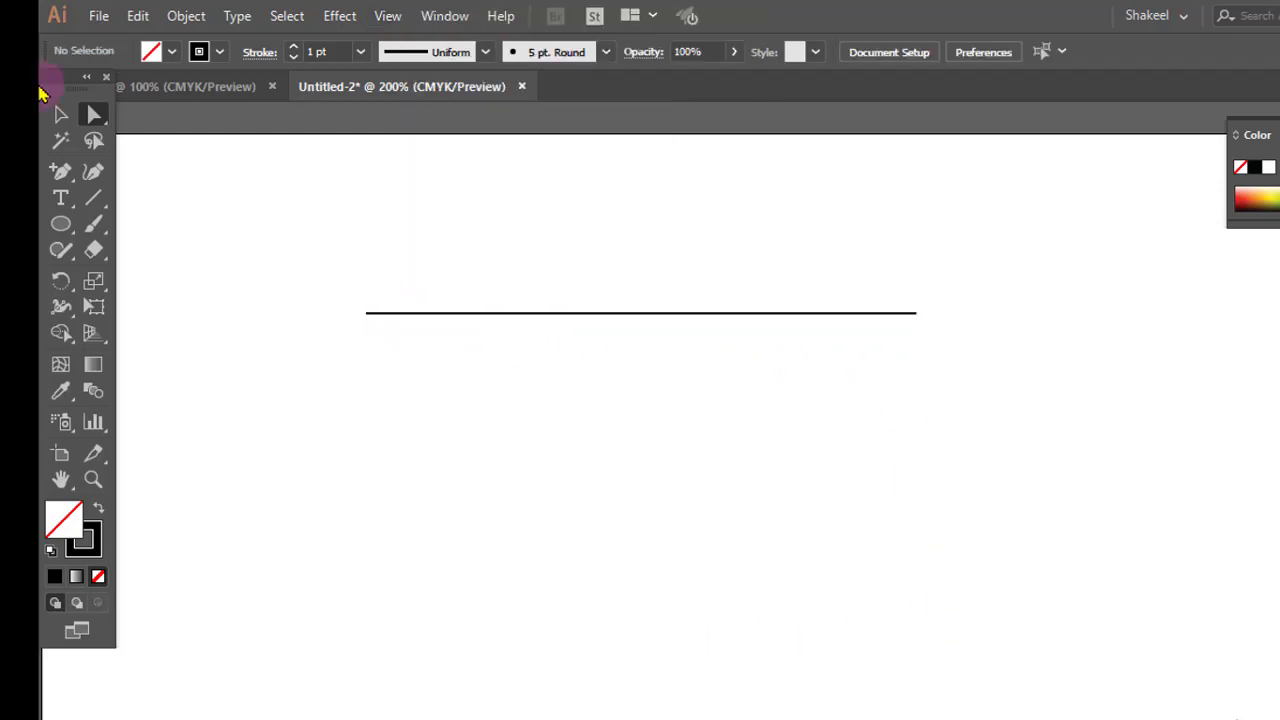
- Select the line with the Selection tool and examine the handles at its two ends
click(62, 119)
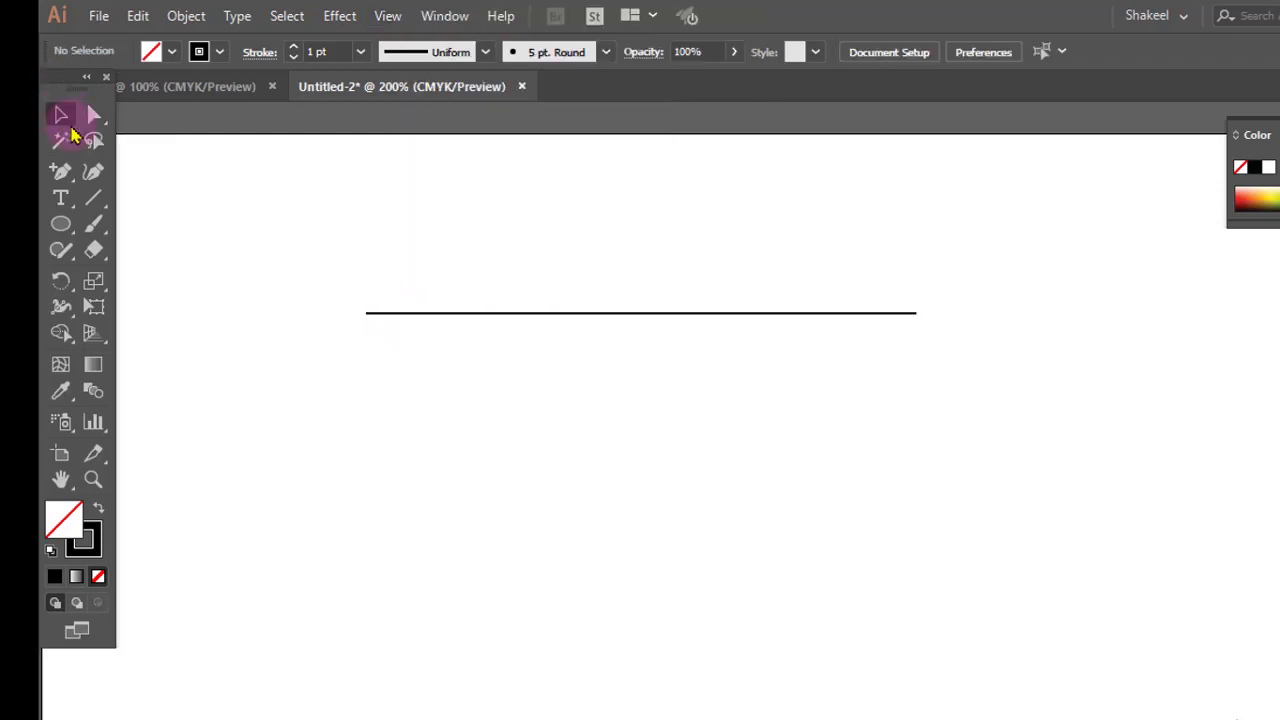
click(455, 318)
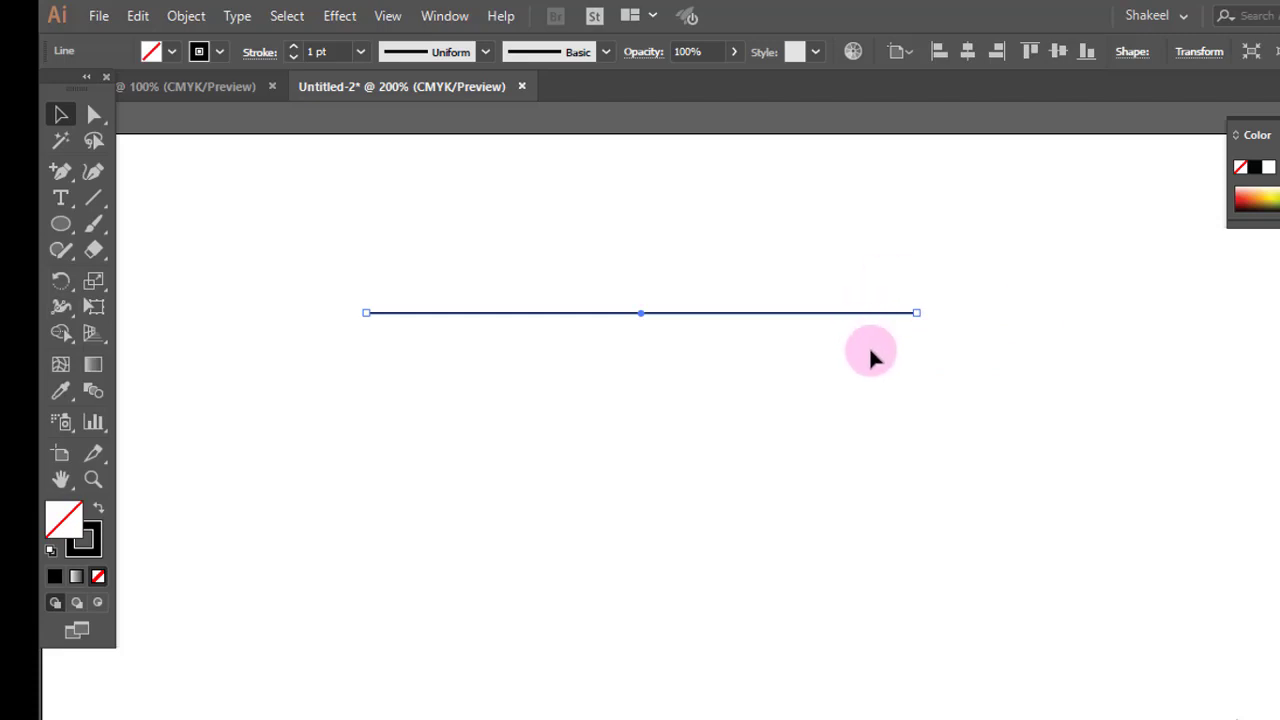
click(932, 340)
click(917, 316)
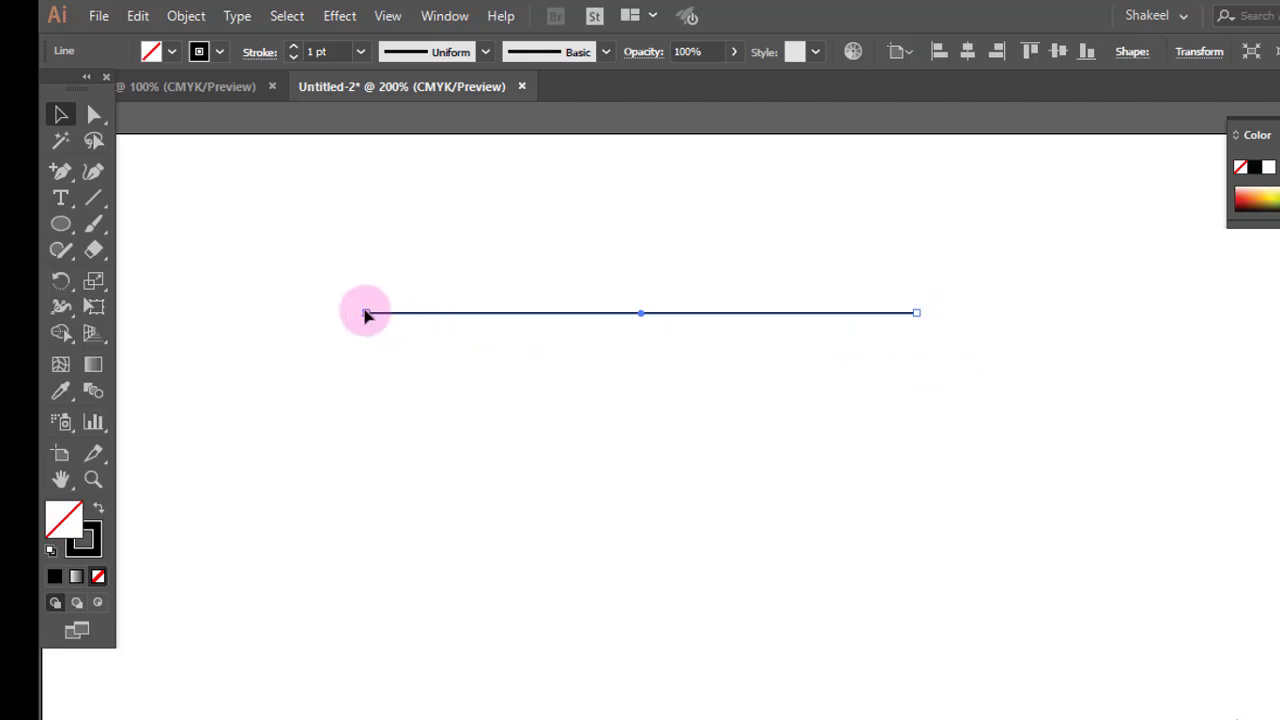
- Examine the anchor points at both ends of the line with the Direct Selection tool
click(93, 114)
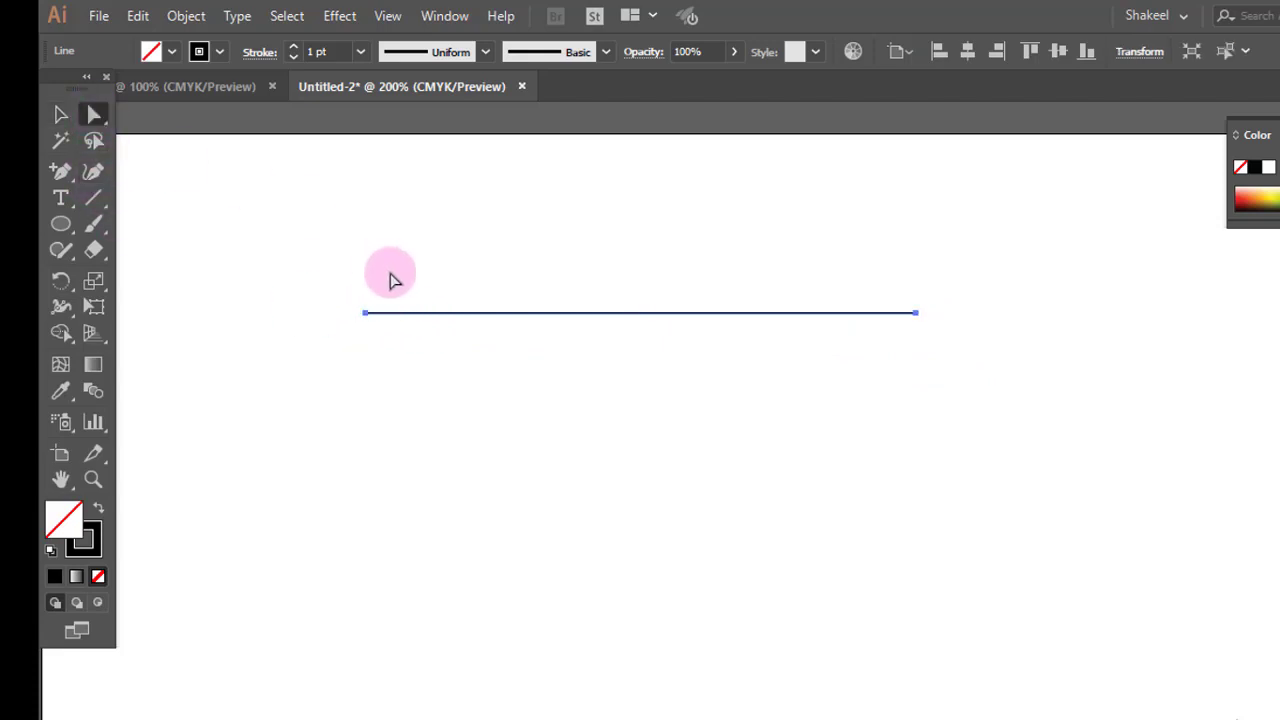
click(366, 314)
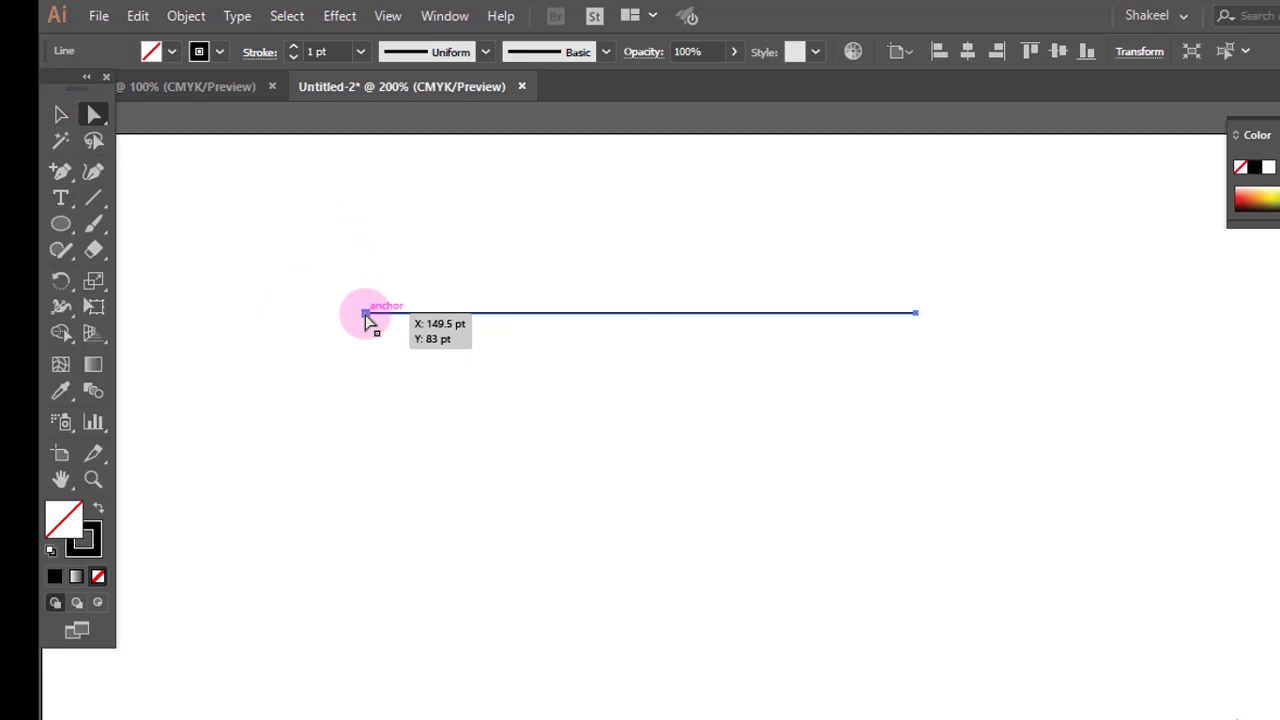
click(917, 314)
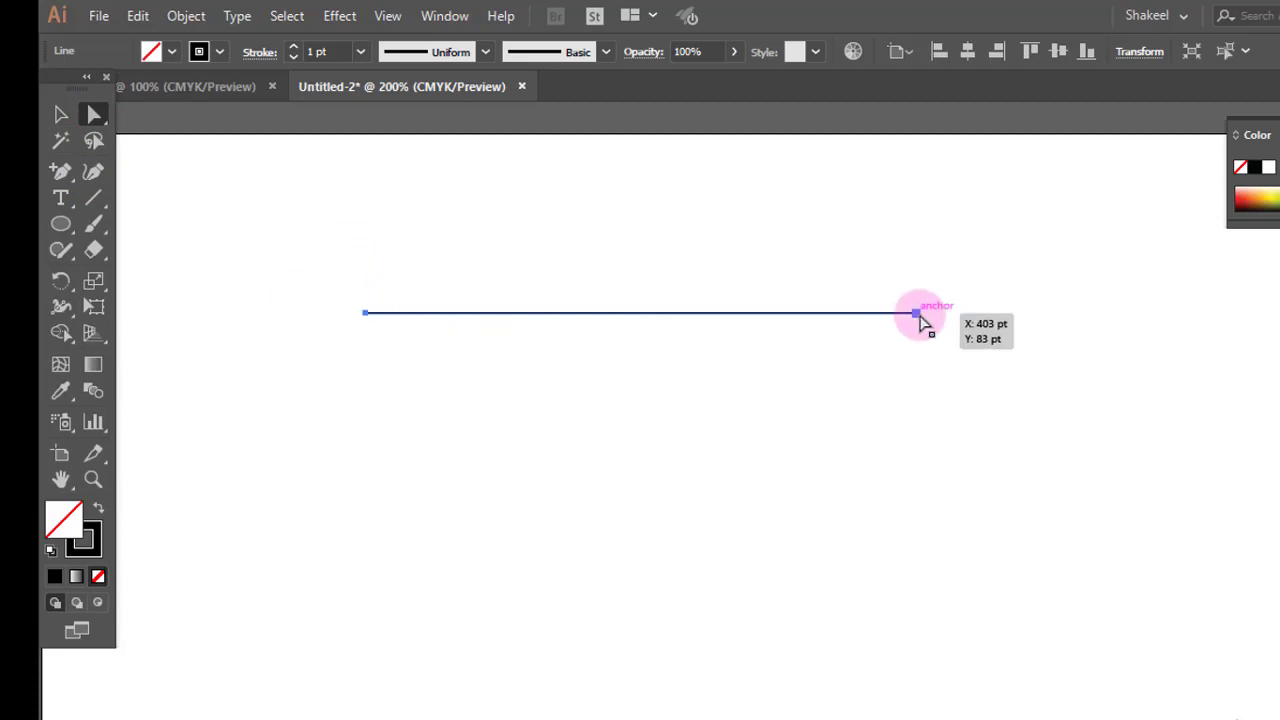
- Move the whole line up by its right end anchor, move it down below its original position, and deselect it
drag(920, 318, 924, 236)
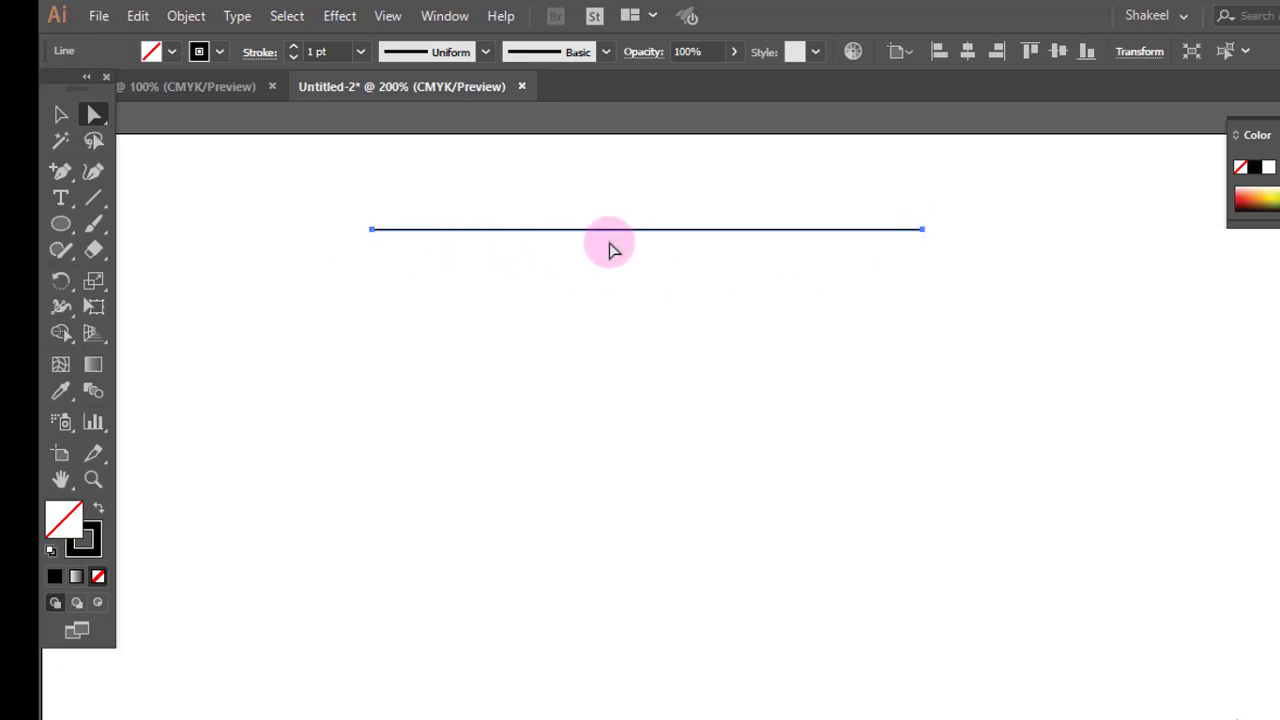
click(924, 237)
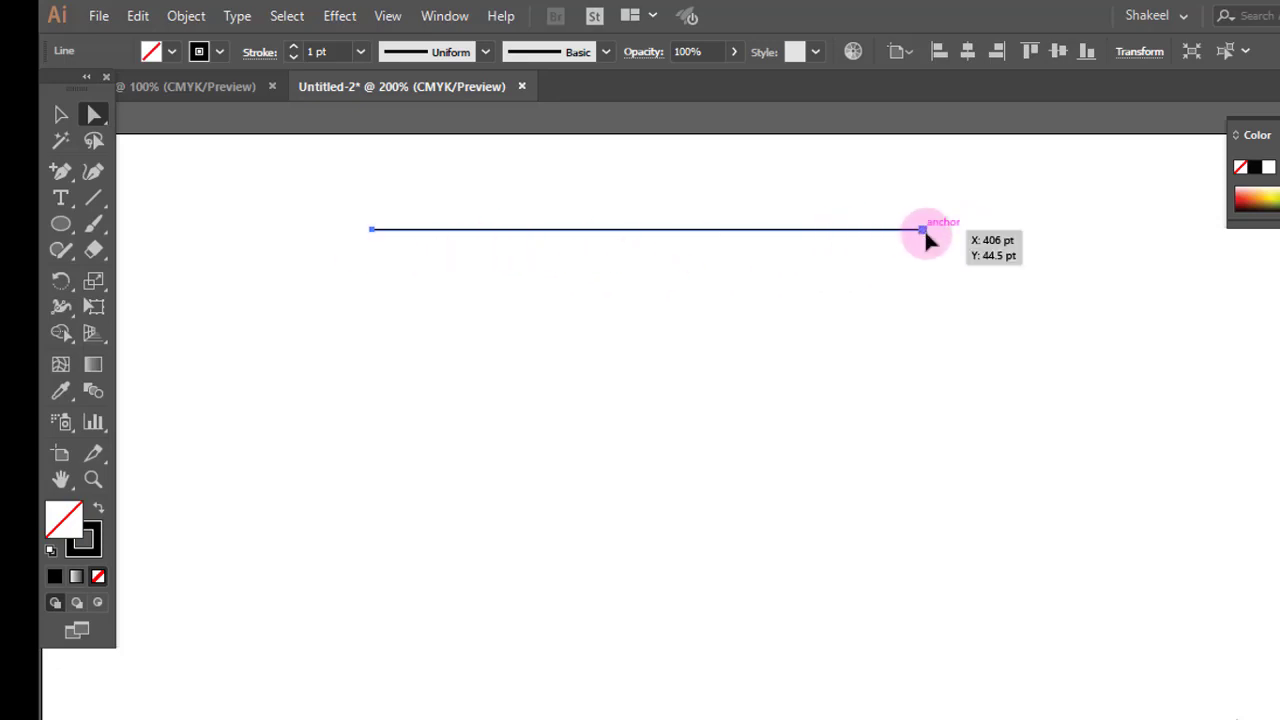
drag(925, 234, 938, 432)
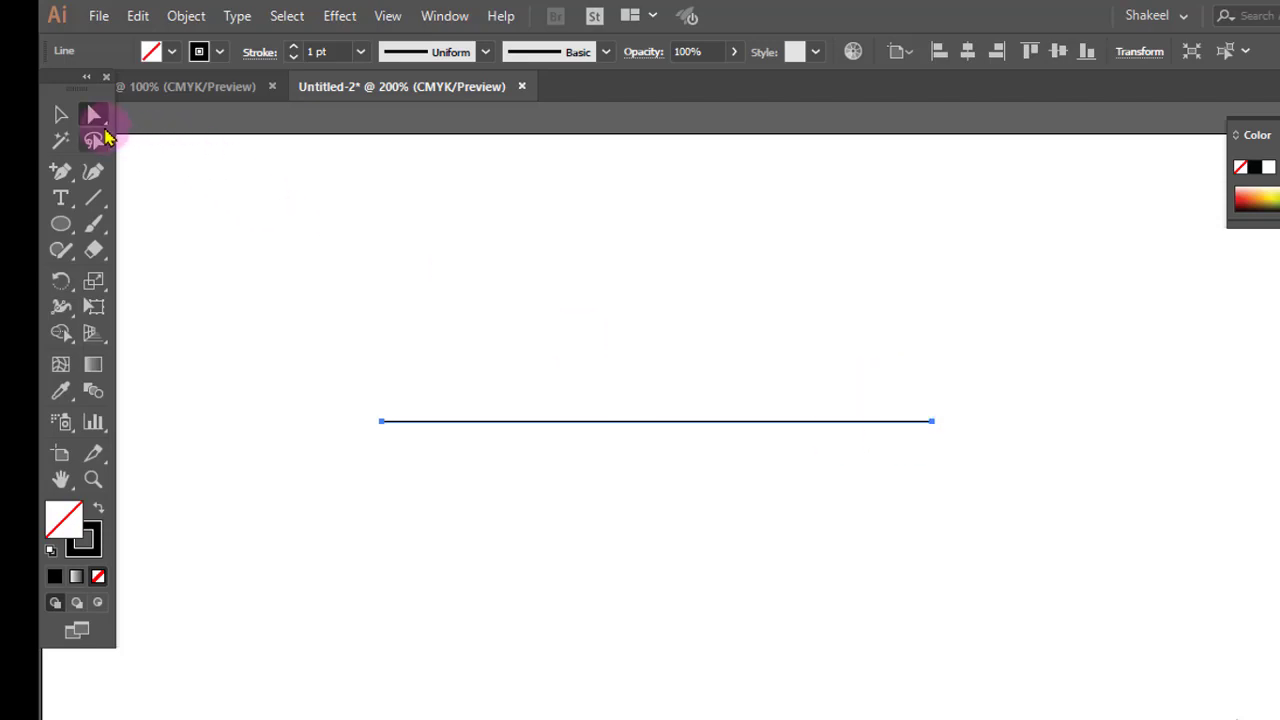
click(1071, 471)
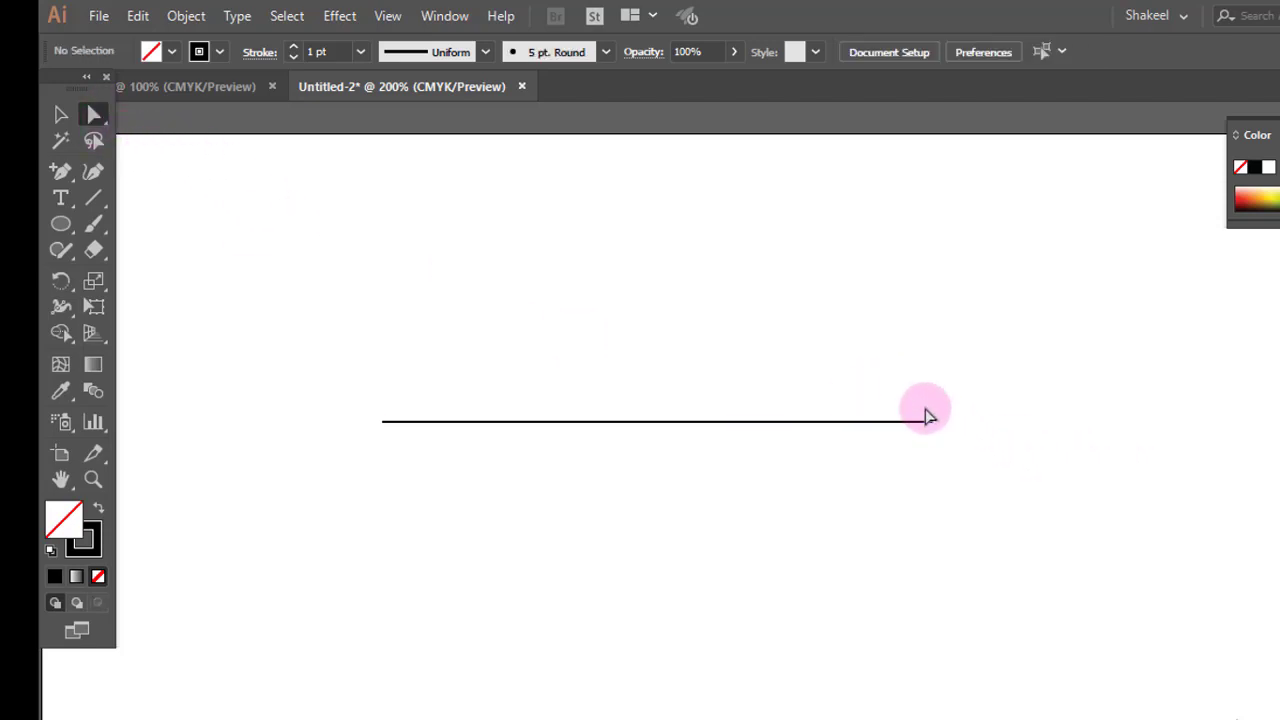
- Raise only the line's right anchor slightly and shift the line down, leaving that anchor at about X 407 pt, Y 138.6 pt
drag(908, 383, 925, 420)
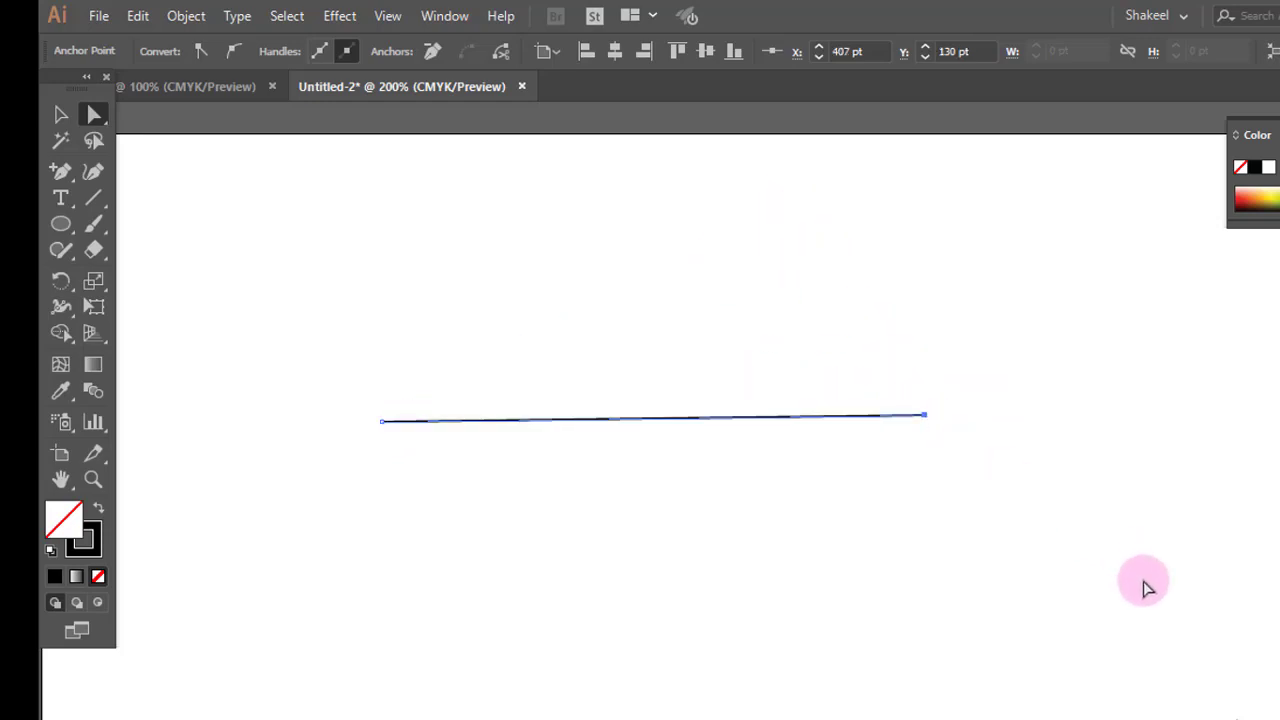
drag(669, 423, 672, 441)
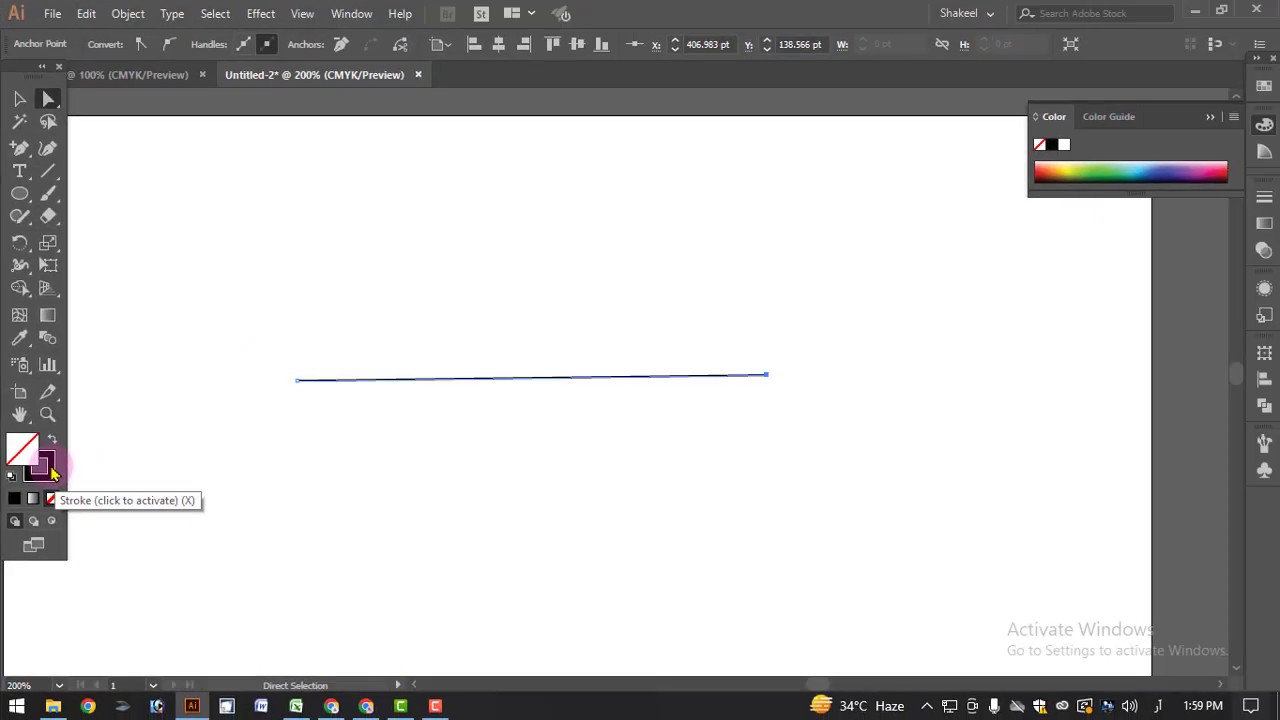
- Set the line's stroke to None and deselect the line
click(312, 232)
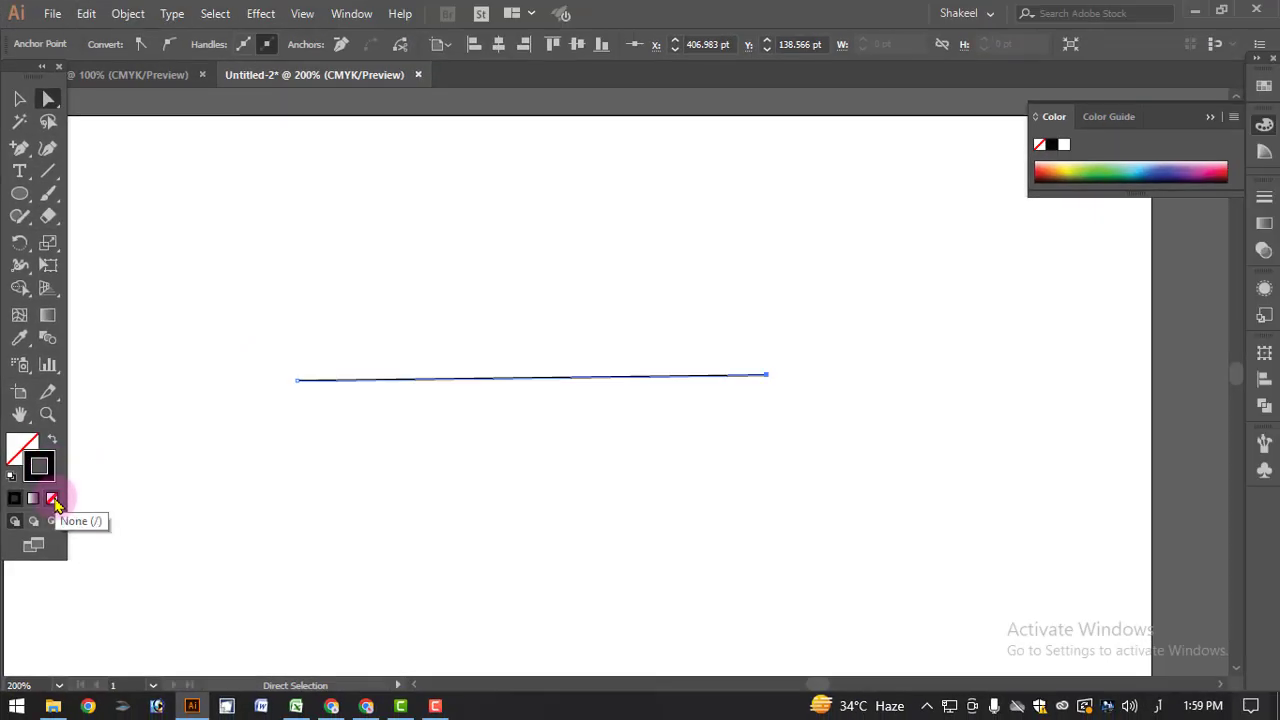
click(53, 499)
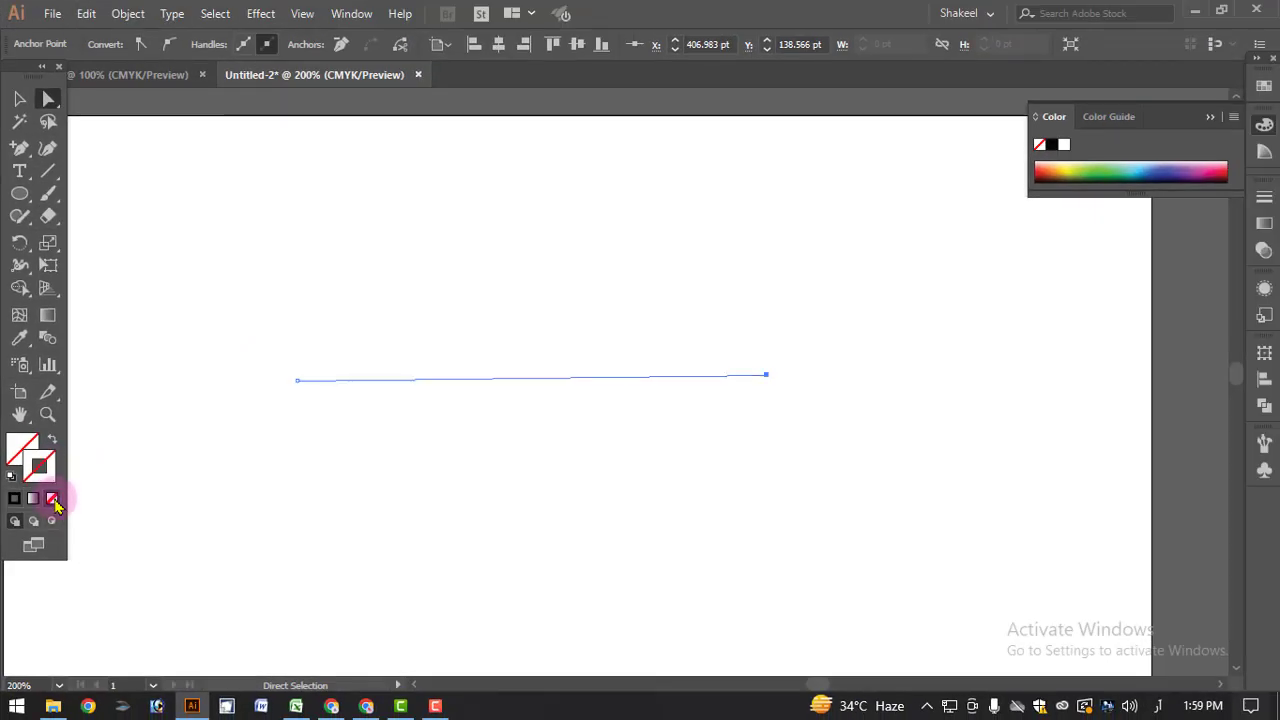
click(587, 423)
- Find the strokeless line with a selection marquee around its area and examine its end anchor points
drag(235, 306, 840, 443)
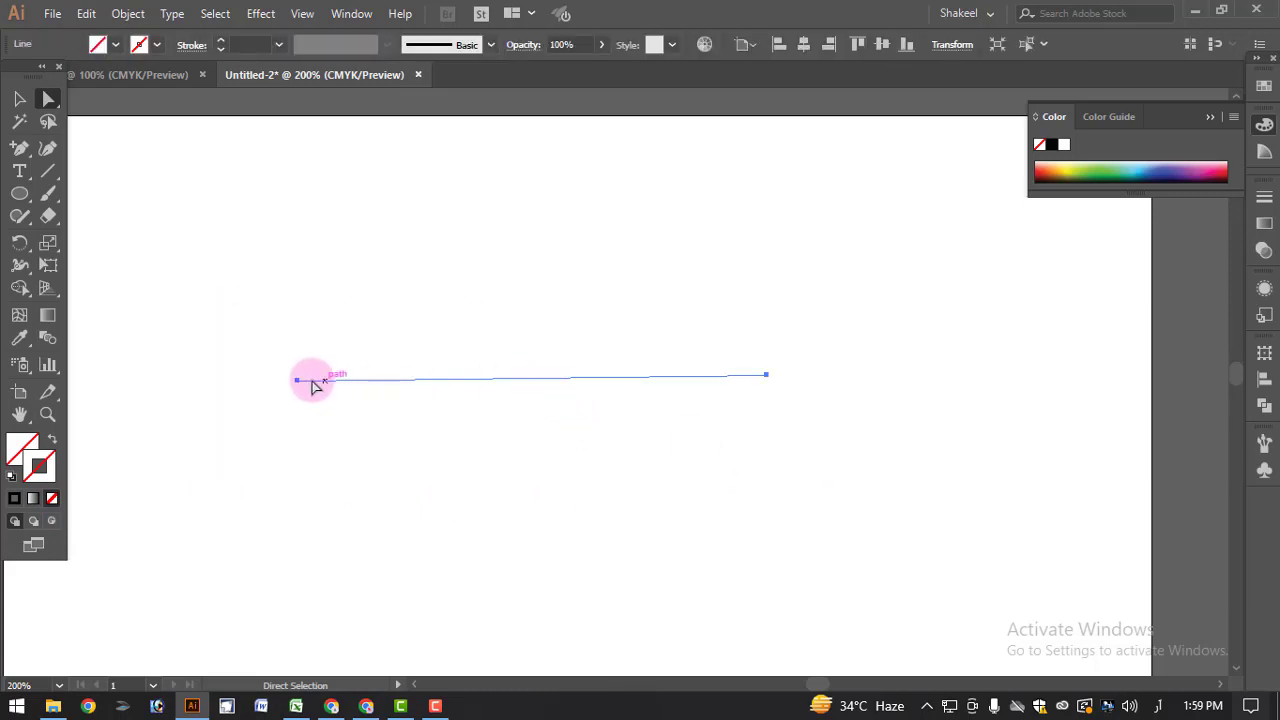
click(298, 384)
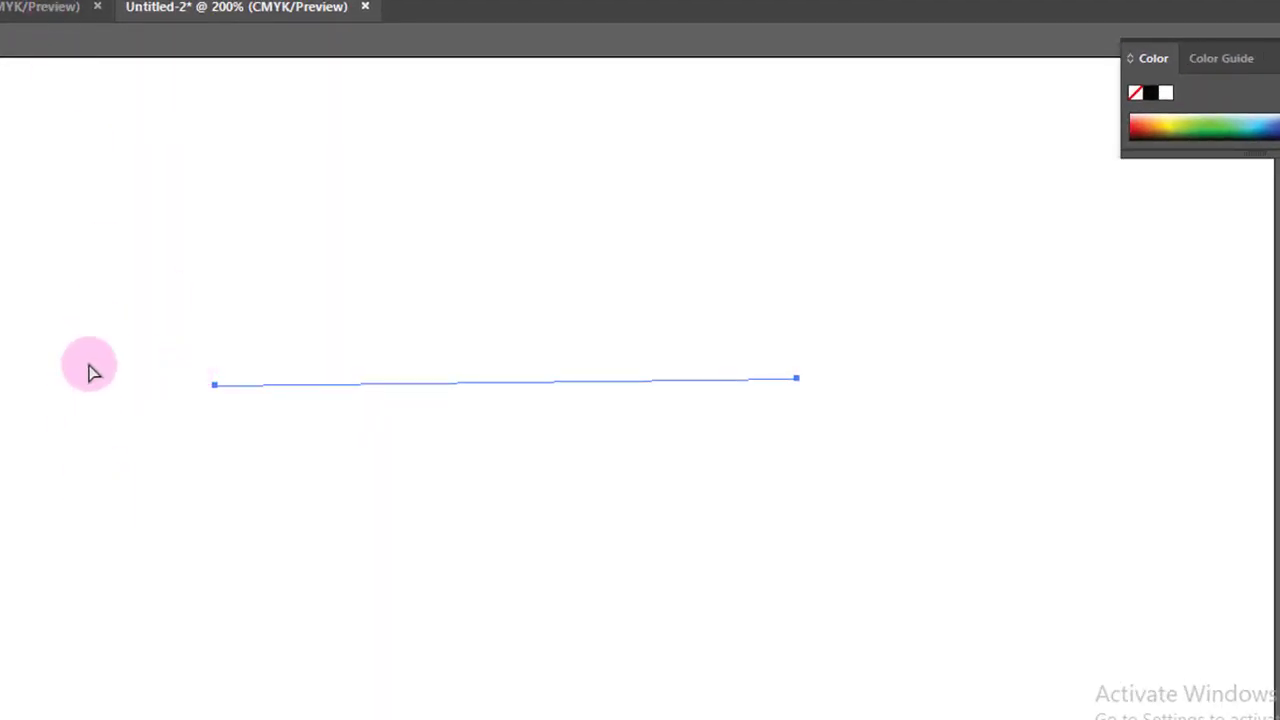
drag(91, 309, 1024, 460)
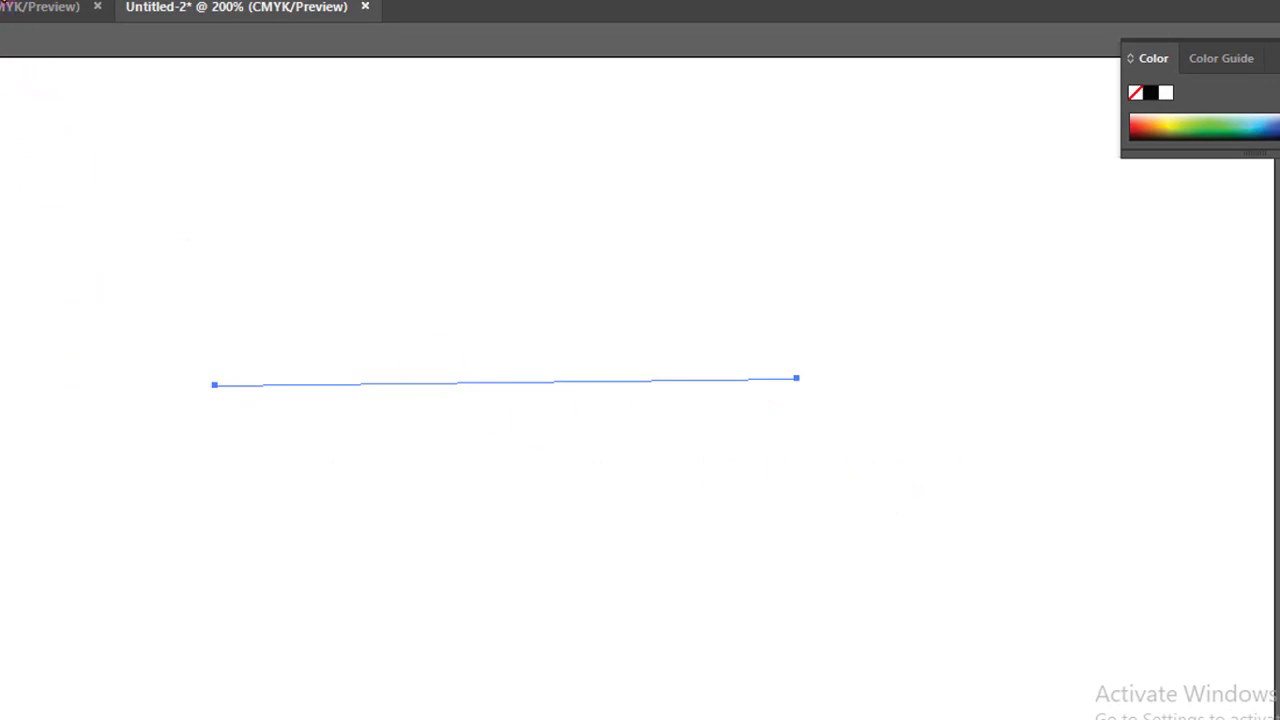
click(798, 380)
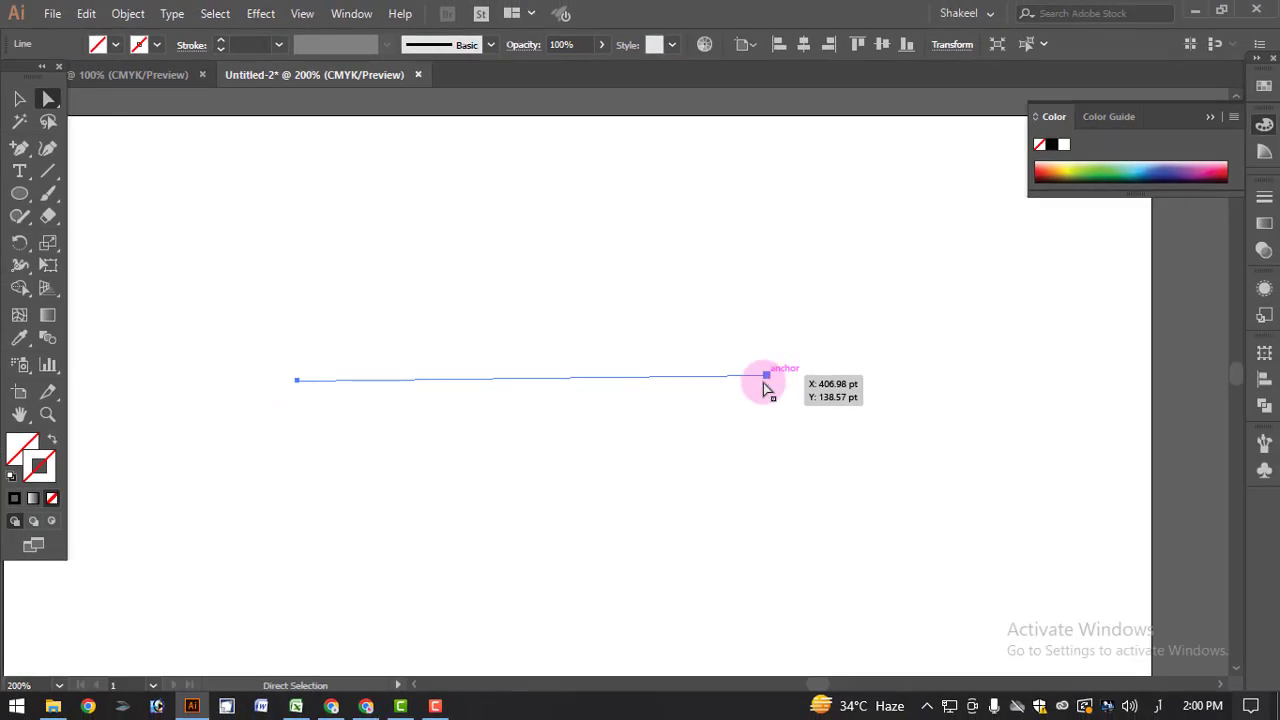
- Switch to the course outline in Google Docs and highlight the Basic Shapes topic
click(369, 706)
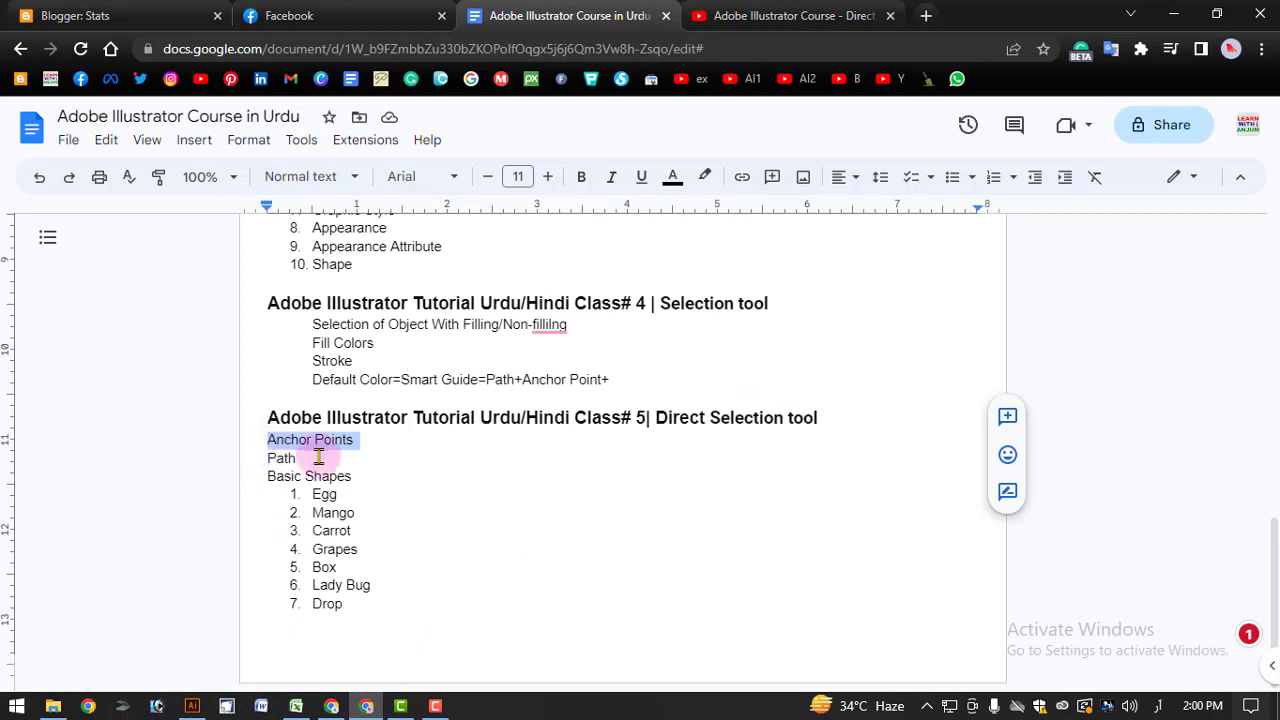
drag(297, 458, 446, 486)
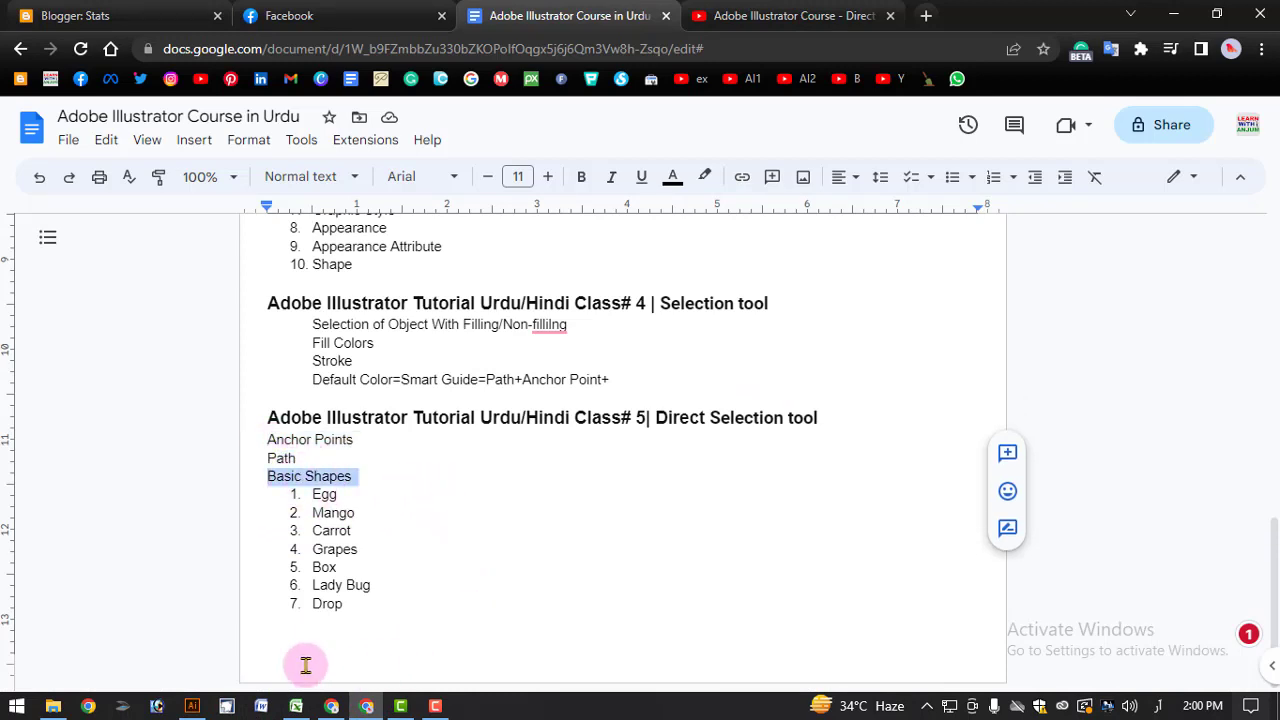
- Highlight the Egg topic in the outline and, back in Illustrator, draw a horizontal ellipse above the line
drag(312, 494, 389, 494)
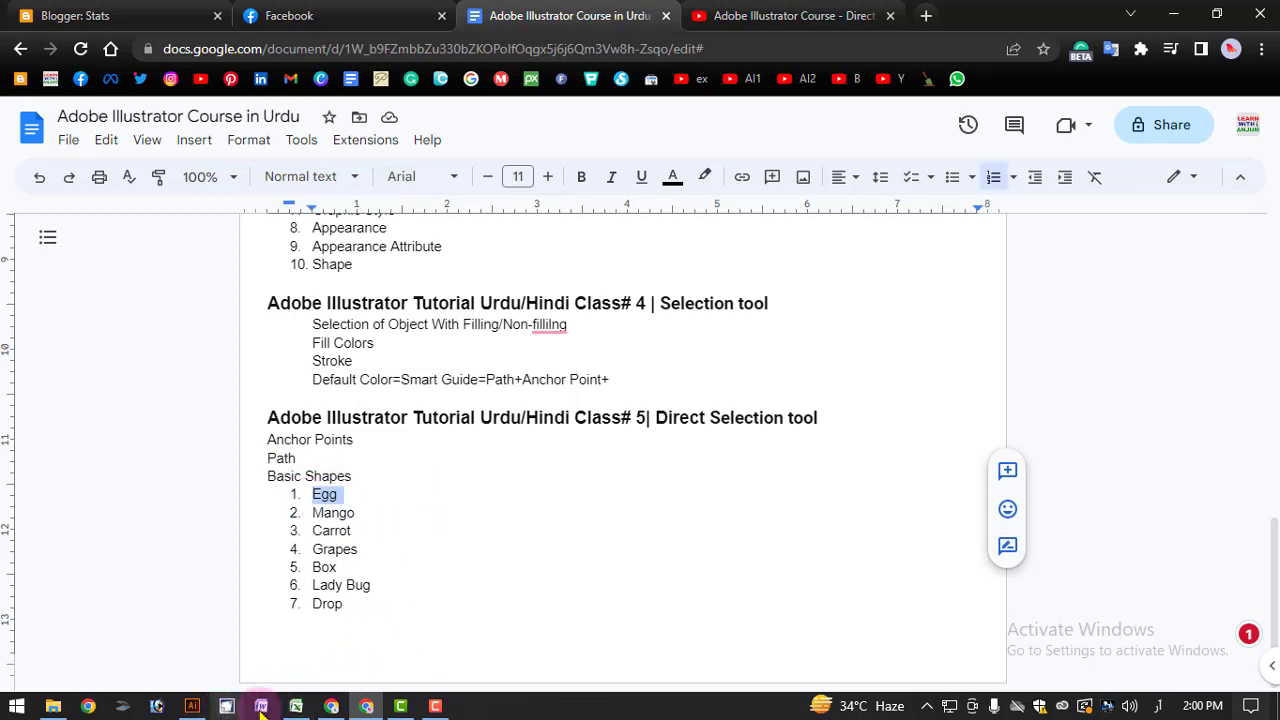
click(192, 706)
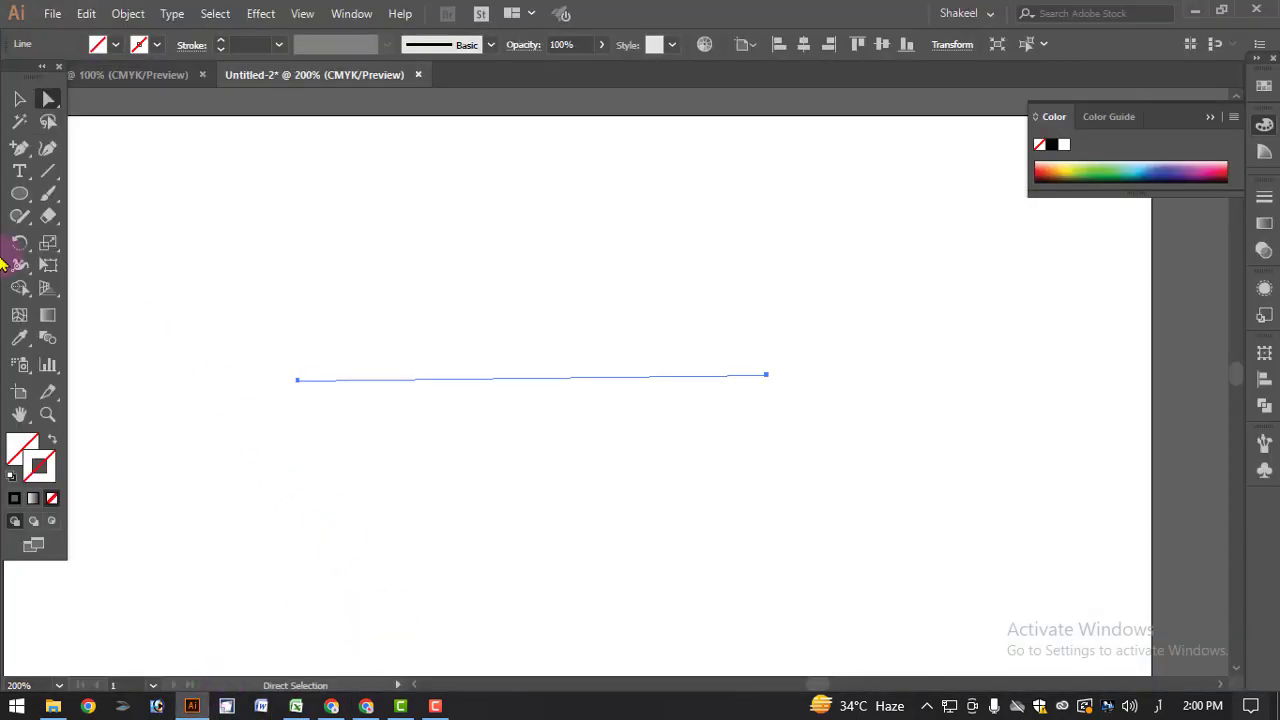
click(19, 195)
drag(406, 182, 686, 318)
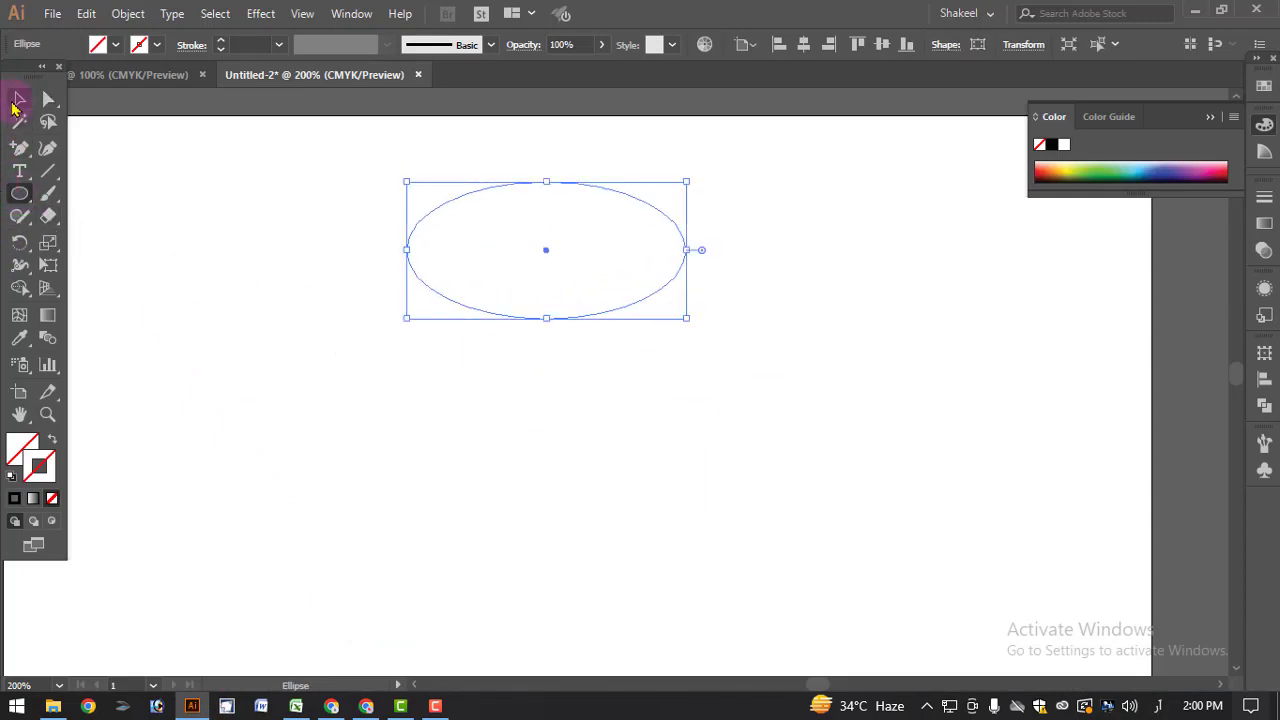
click(18, 100)
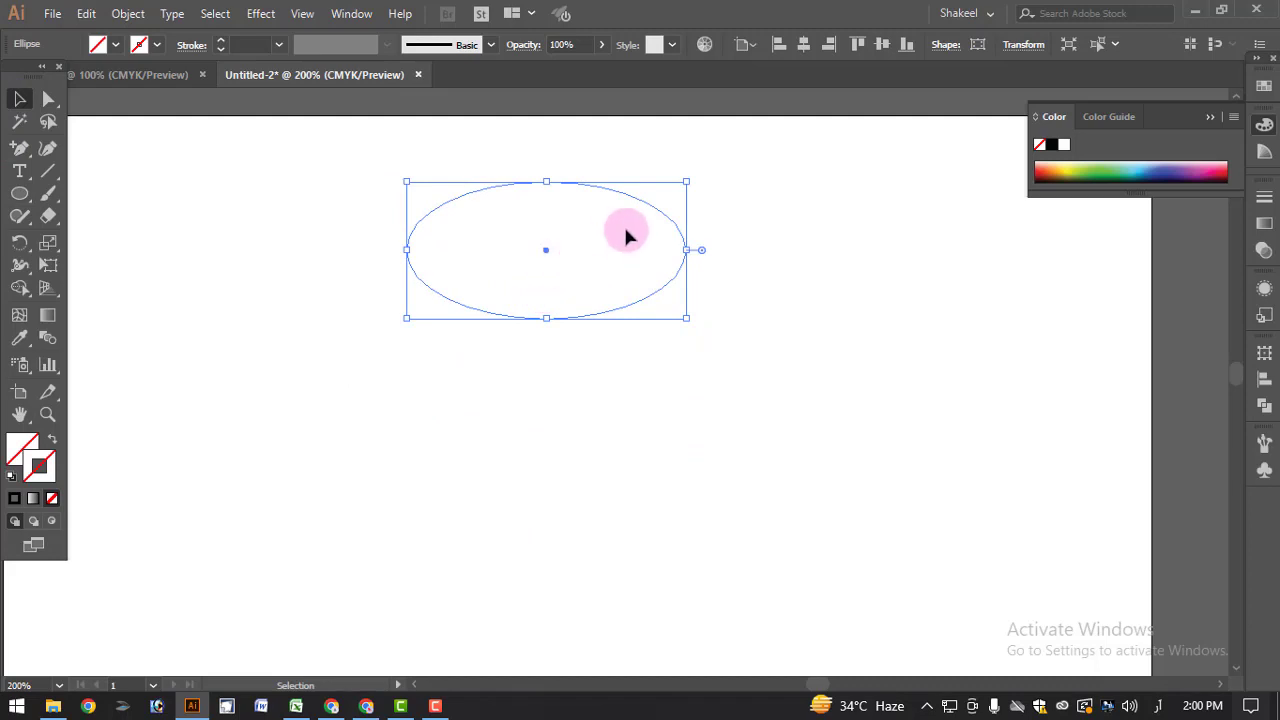
click(586, 221)
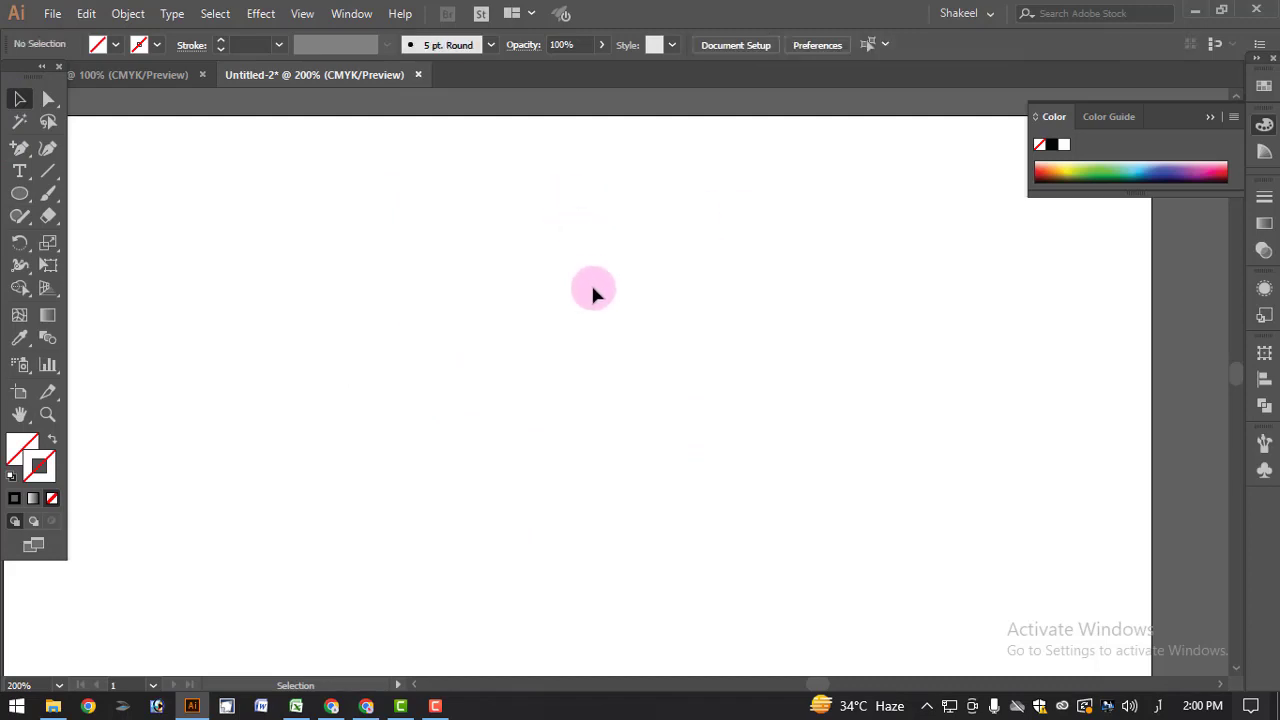
- Apply a black 1 pt stroke to the ellipse and the line, and delete the line
drag(346, 166, 756, 418)
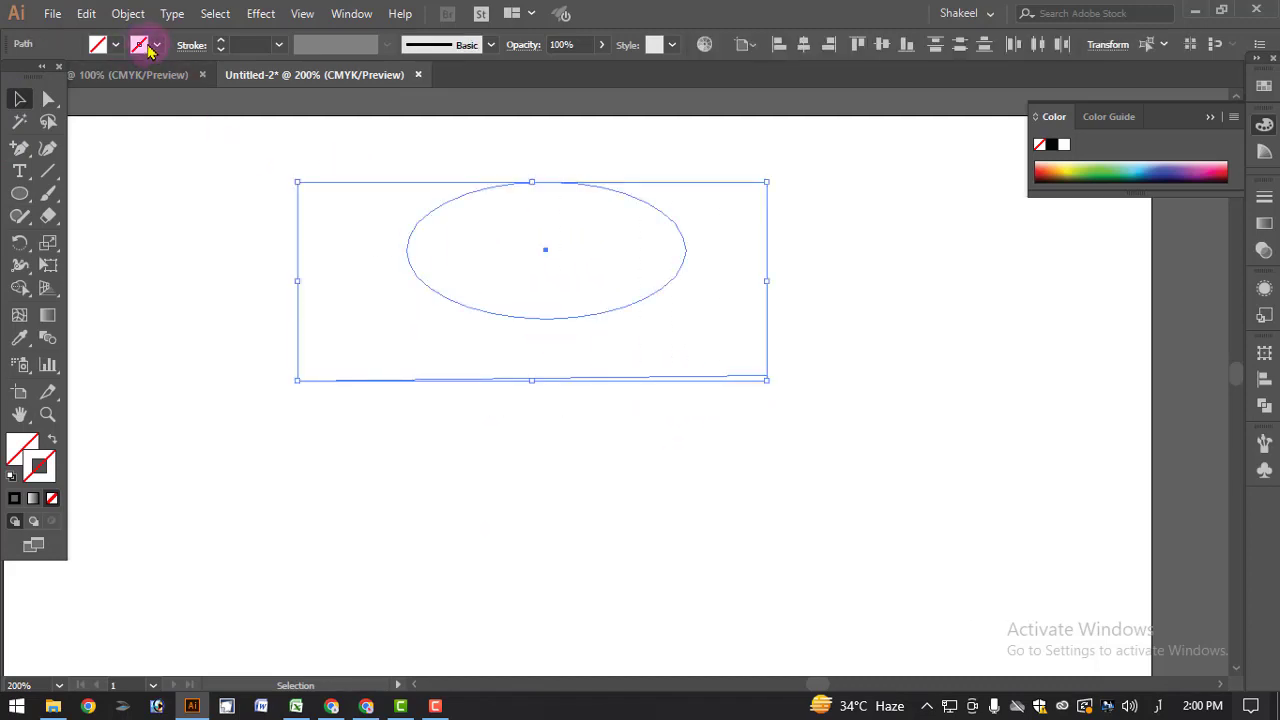
click(148, 47)
click(47, 83)
click(560, 428)
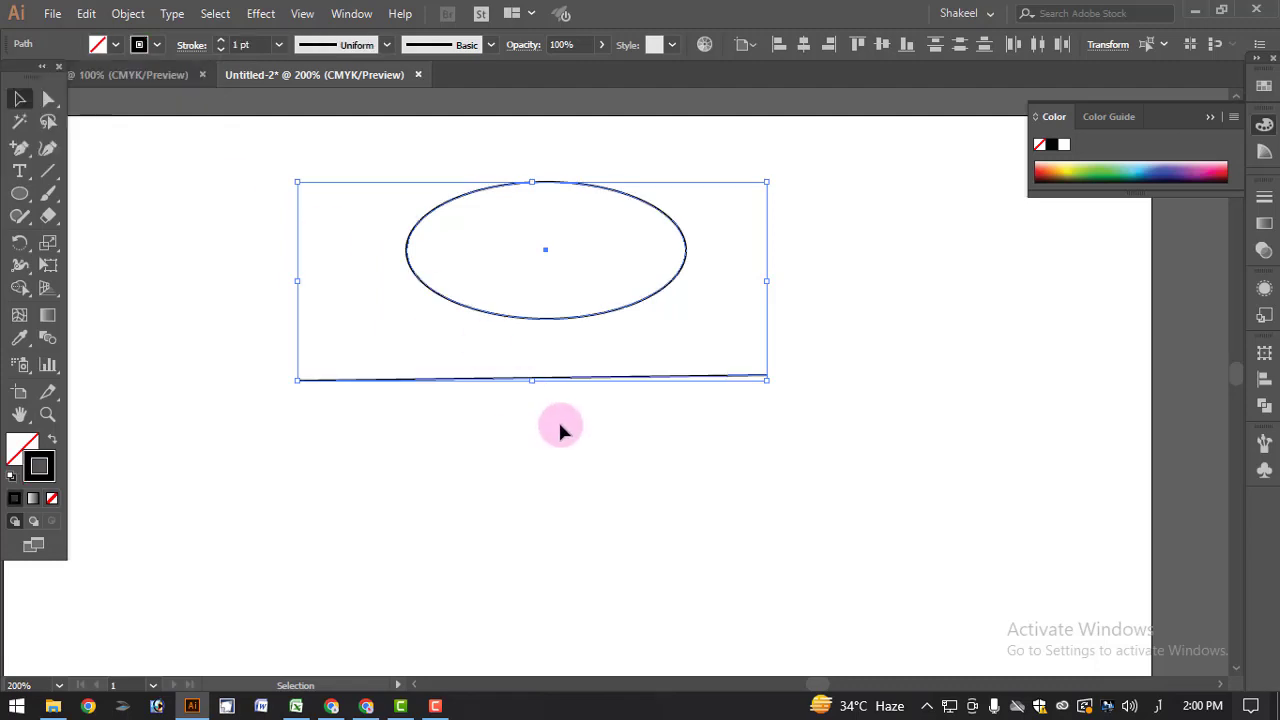
click(686, 478)
click(579, 380)
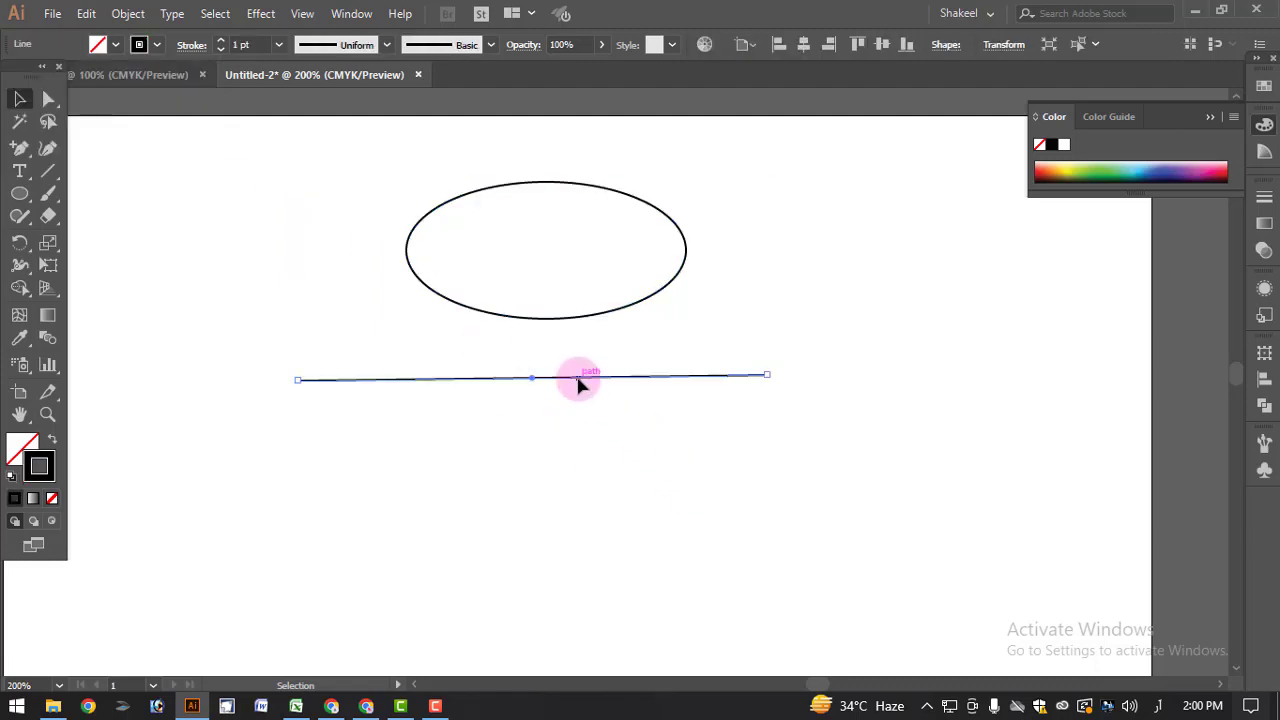
key(Delete)
- Narrow and widen the ellipse from its right side with the Selection tool, tilting it slightly
click(585, 316)
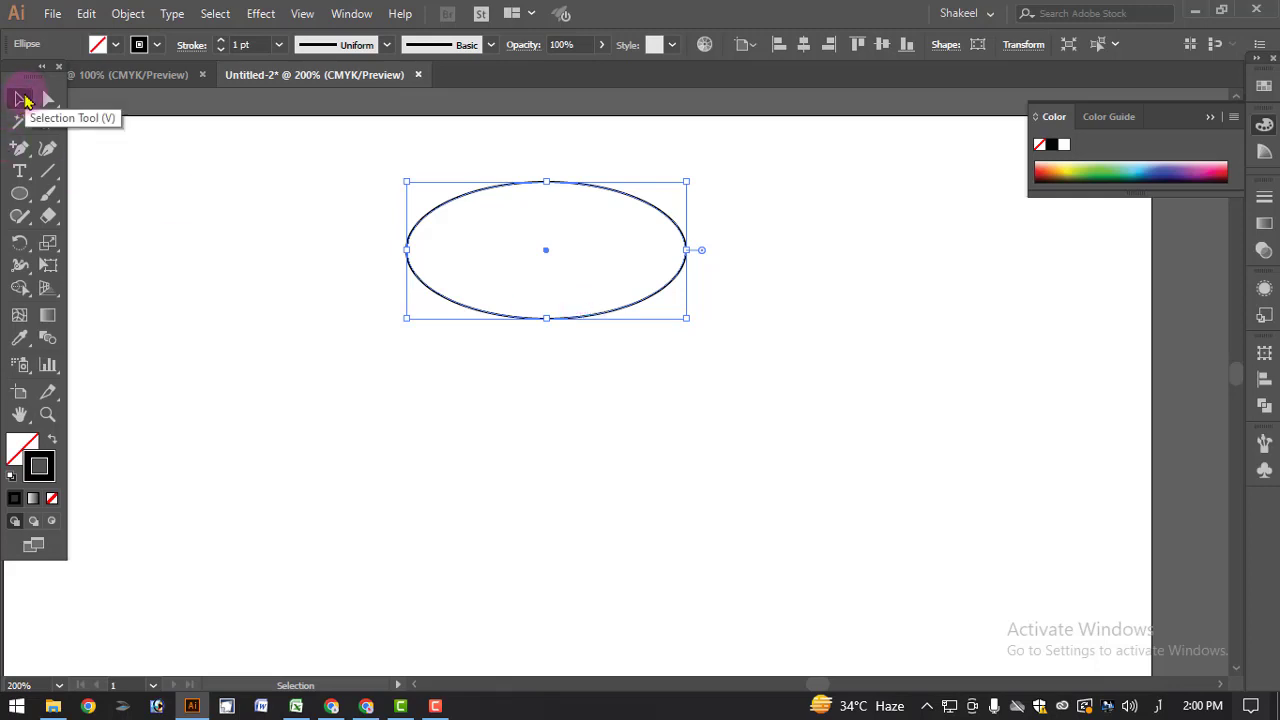
drag(686, 250, 658, 250)
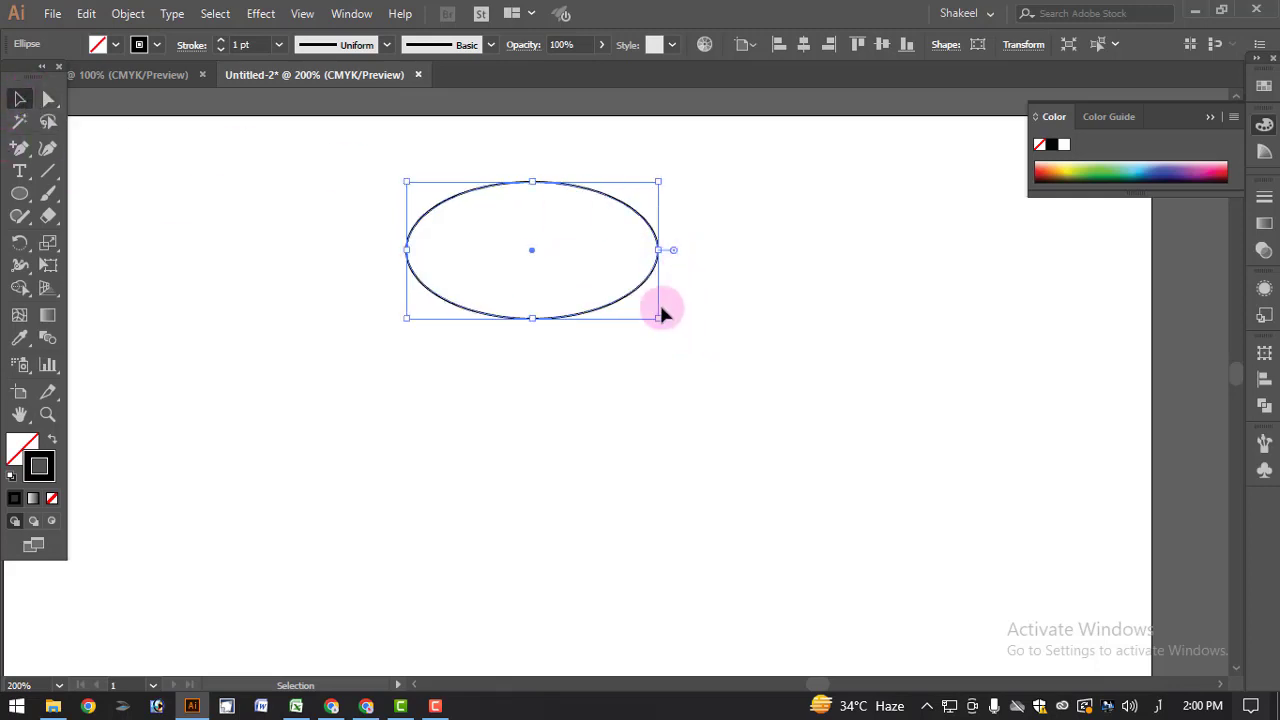
drag(600, 183, 727, 361)
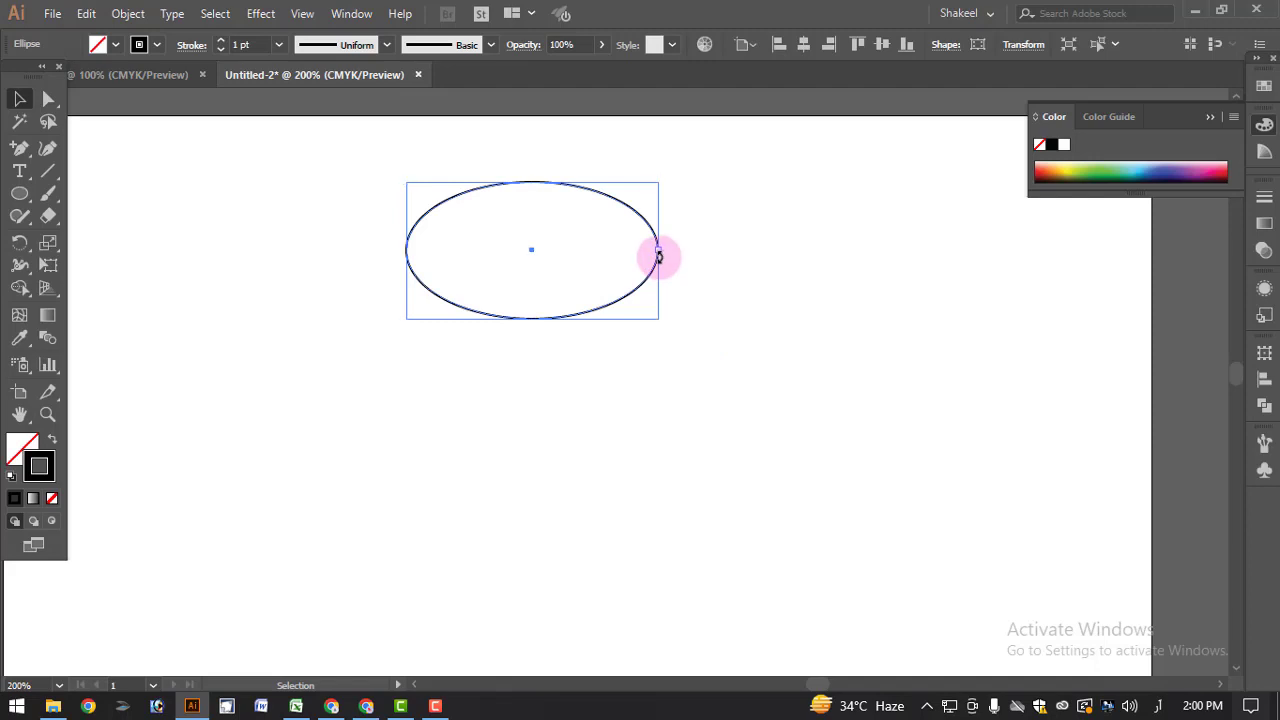
drag(658, 256, 785, 262)
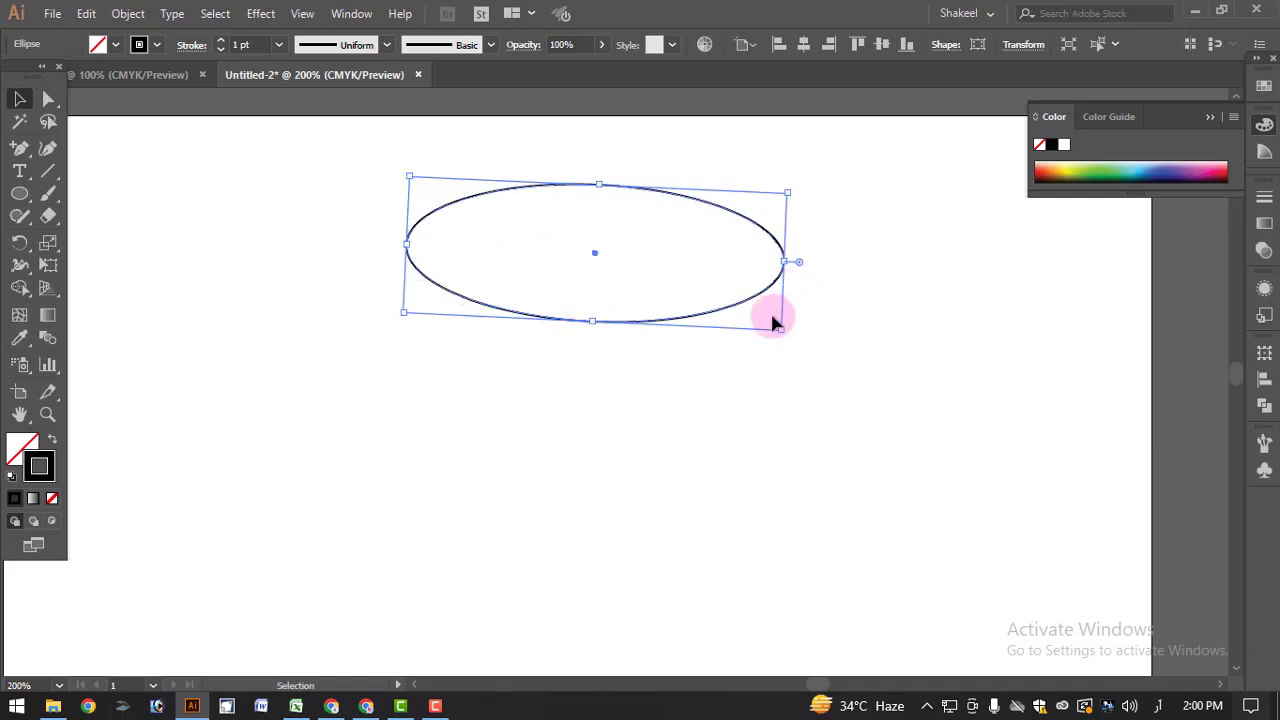
click(657, 220)
drag(566, 166, 818, 315)
drag(789, 263, 728, 260)
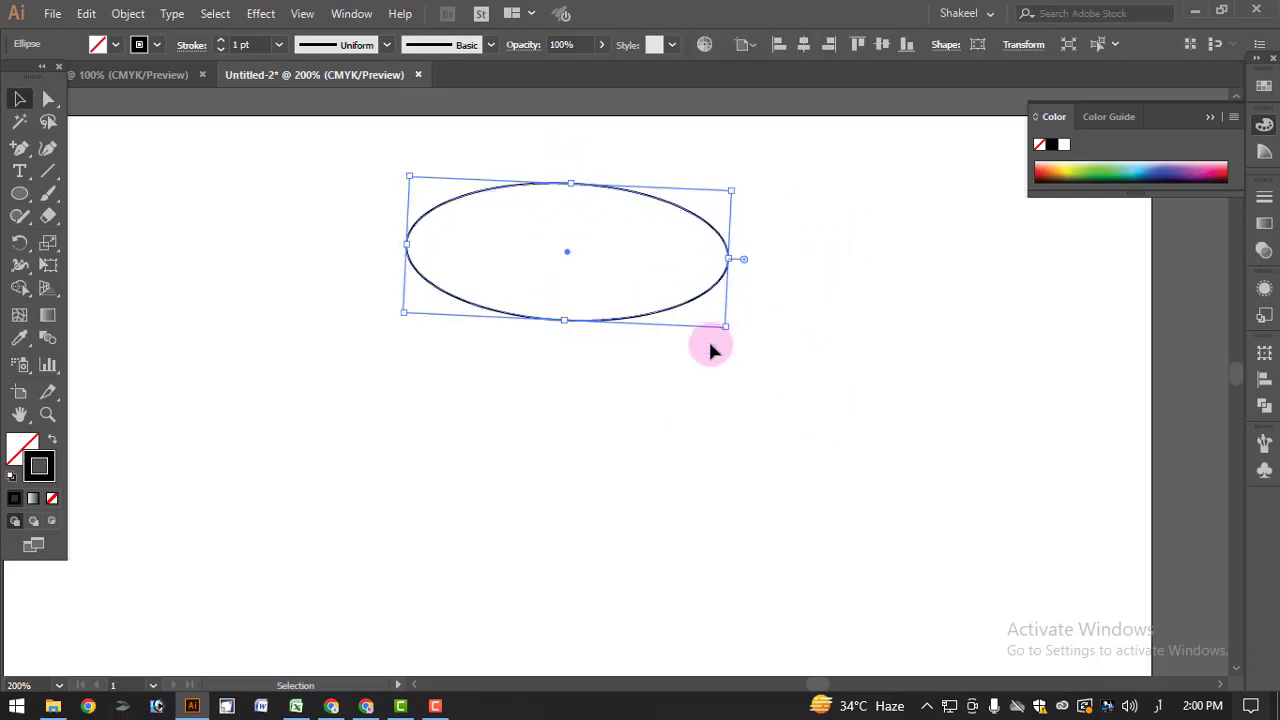
- Delete the tilted ellipse and draw a new horizontal ellipse in its place
key(Delete)
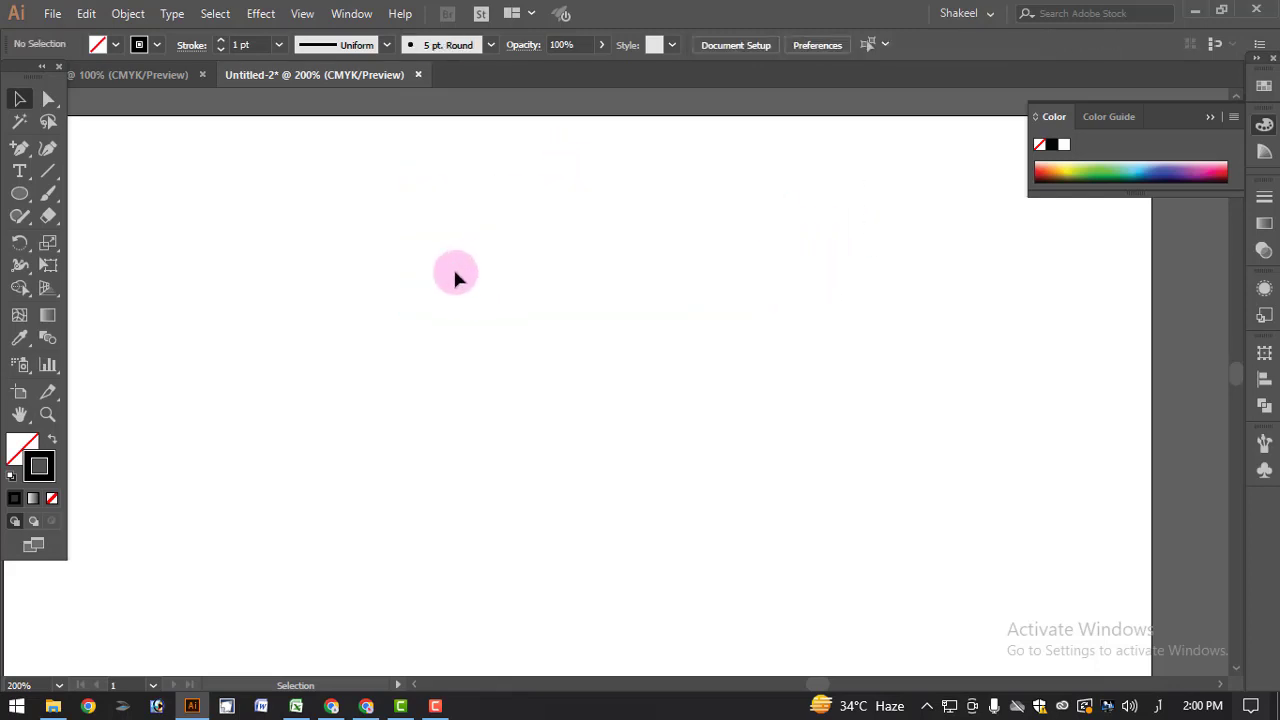
click(20, 194)
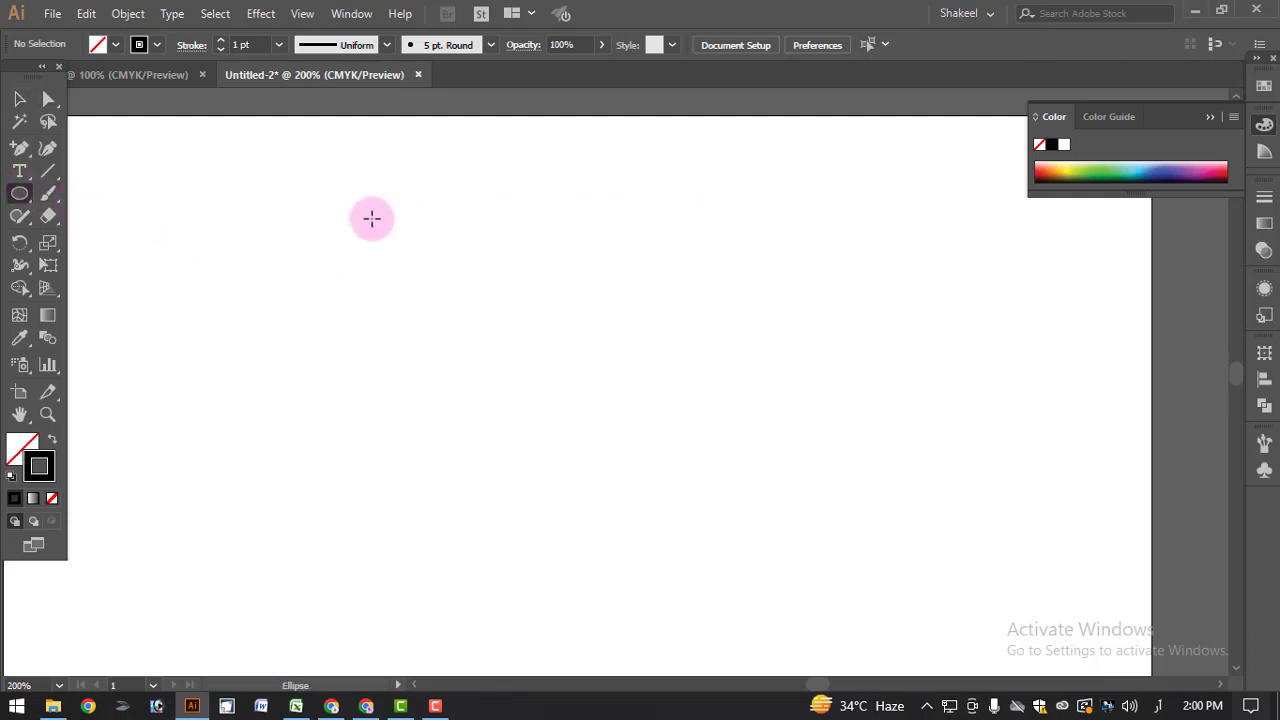
drag(364, 206, 594, 337)
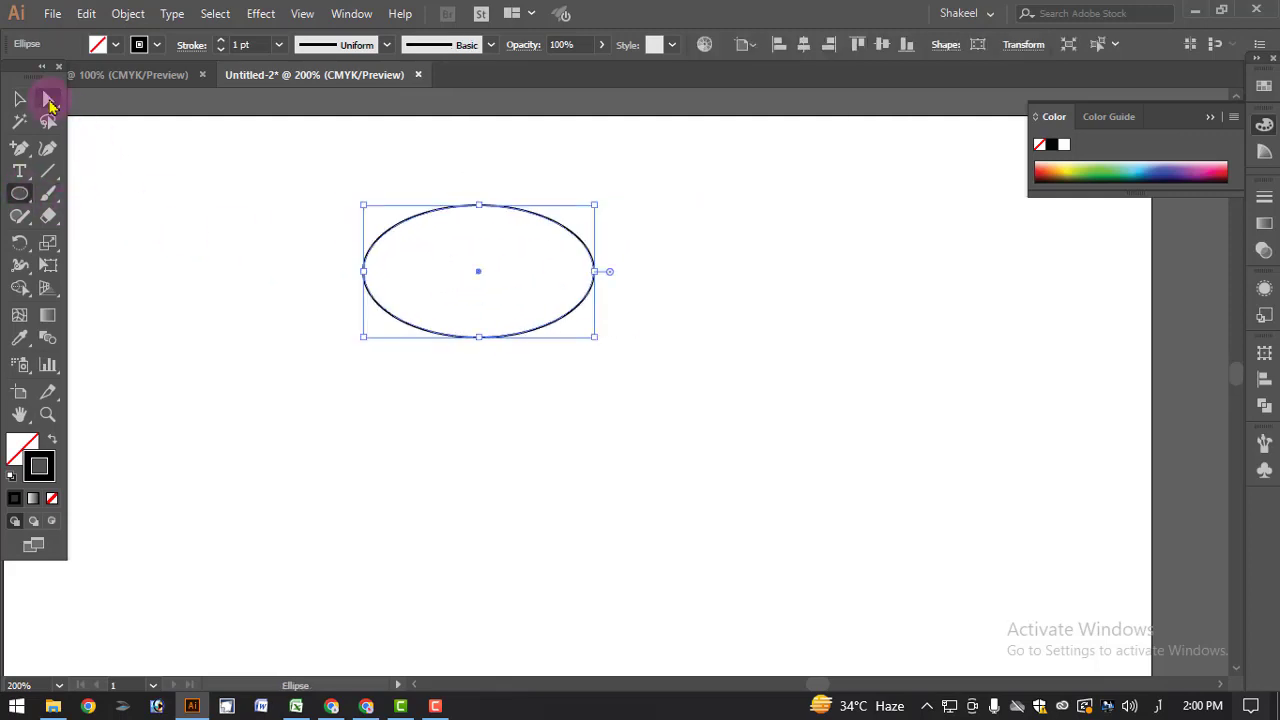
- Reshape the ellipse into an egg by moving its top and bottom anchor points together to the left with Direct Selection
click(48, 99)
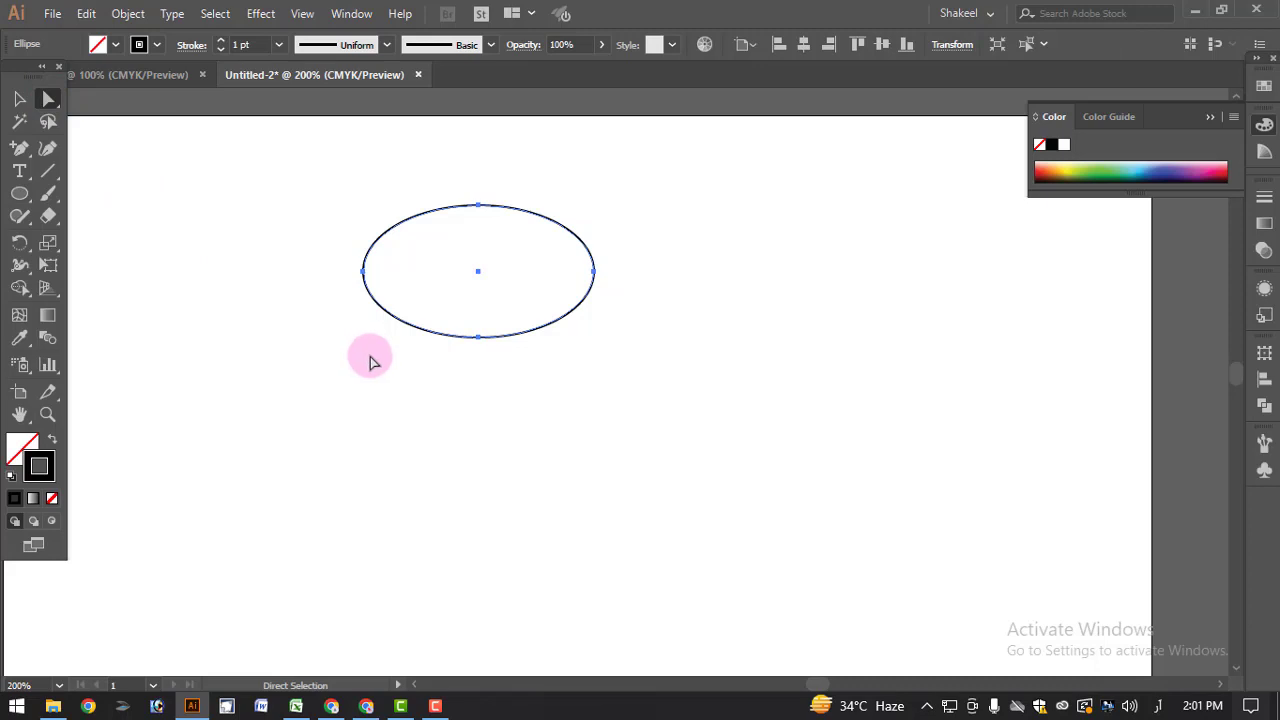
drag(443, 172, 540, 444)
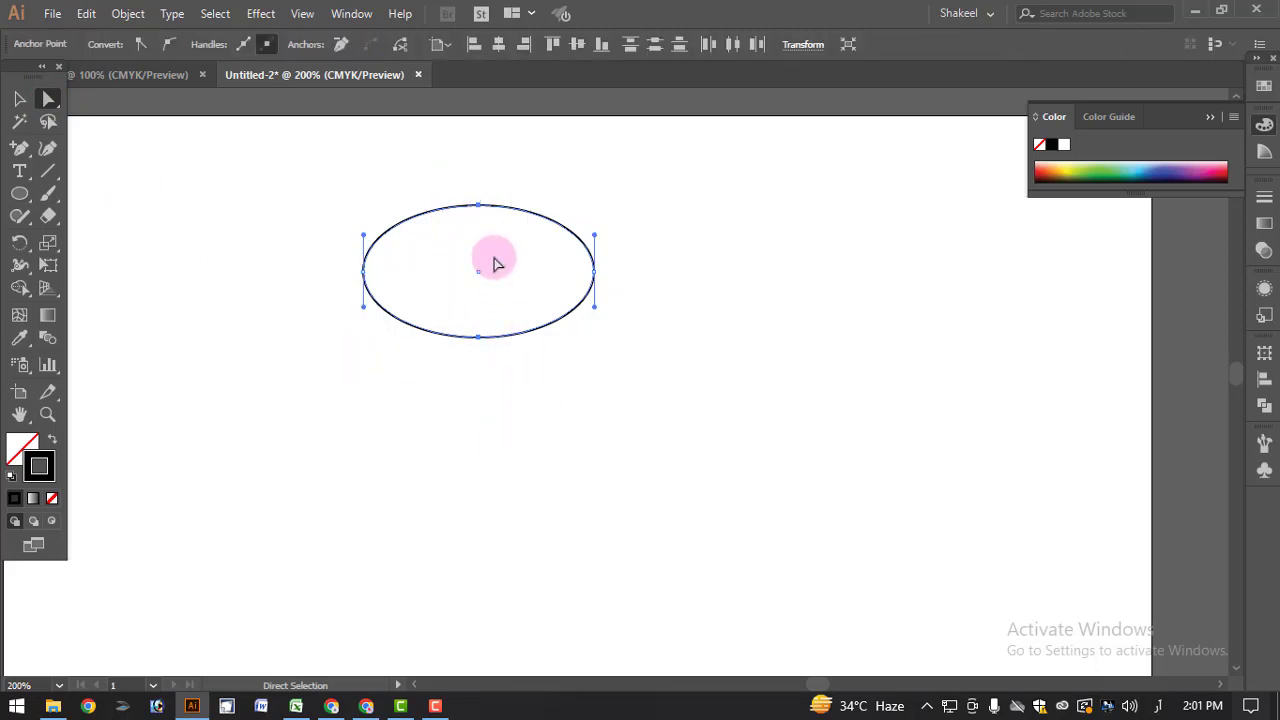
drag(478, 206, 453, 206)
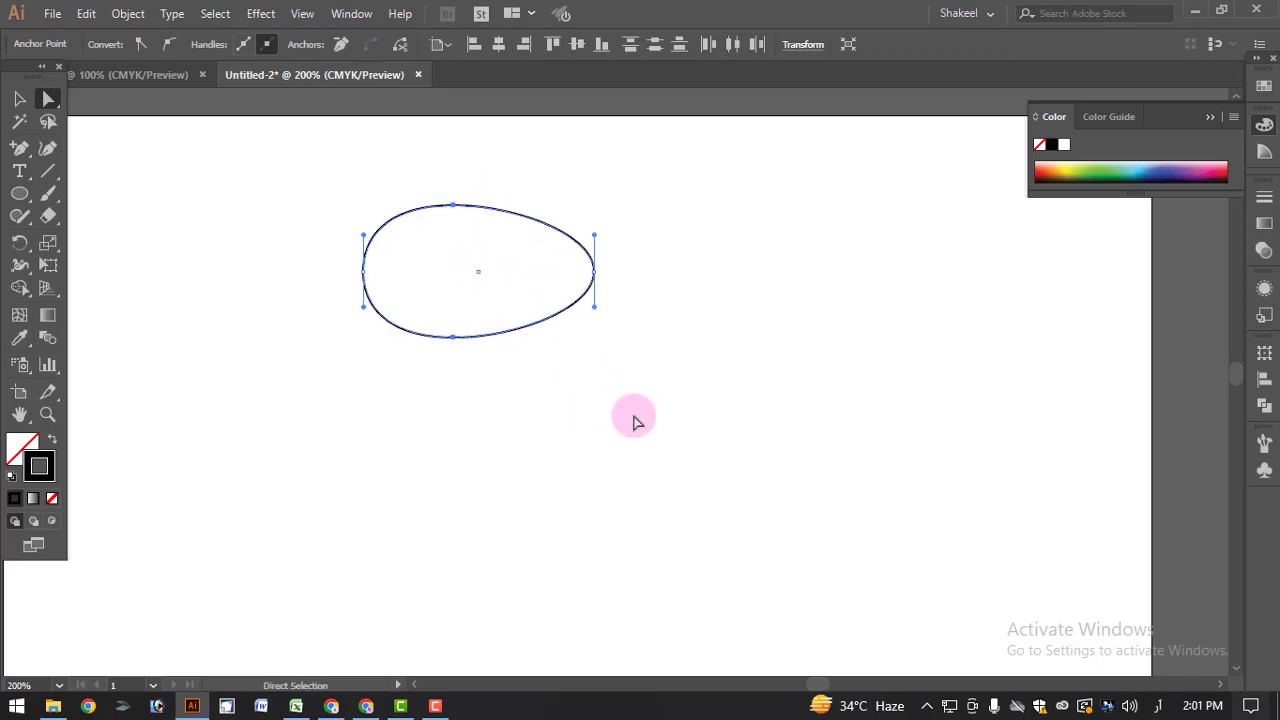
- Move the egg to the artboard's upper-left corner with the Selection tool
click(22, 101)
drag(511, 455, 770, 480)
drag(771, 358, 446, 288)
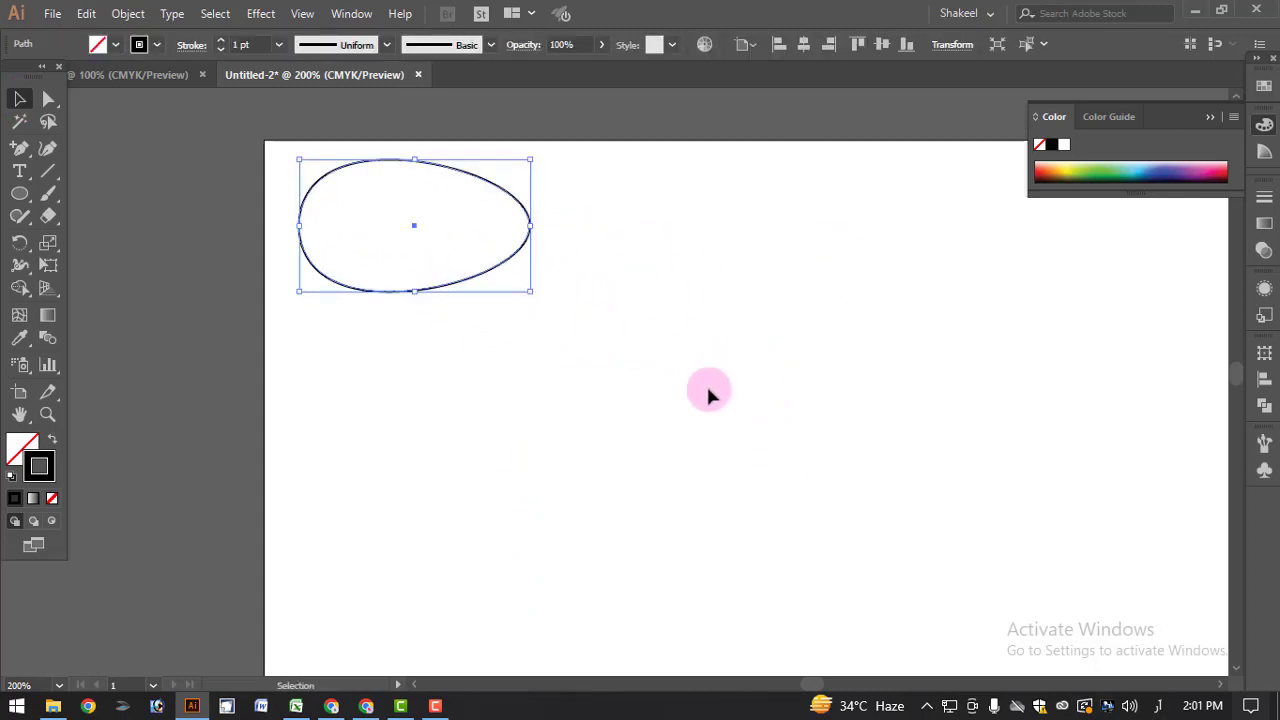
- Check the sample shapes in the other document and draw an upright ellipse about 44 × 62 pt to the right of the egg in Untitled-2
click(185, 73)
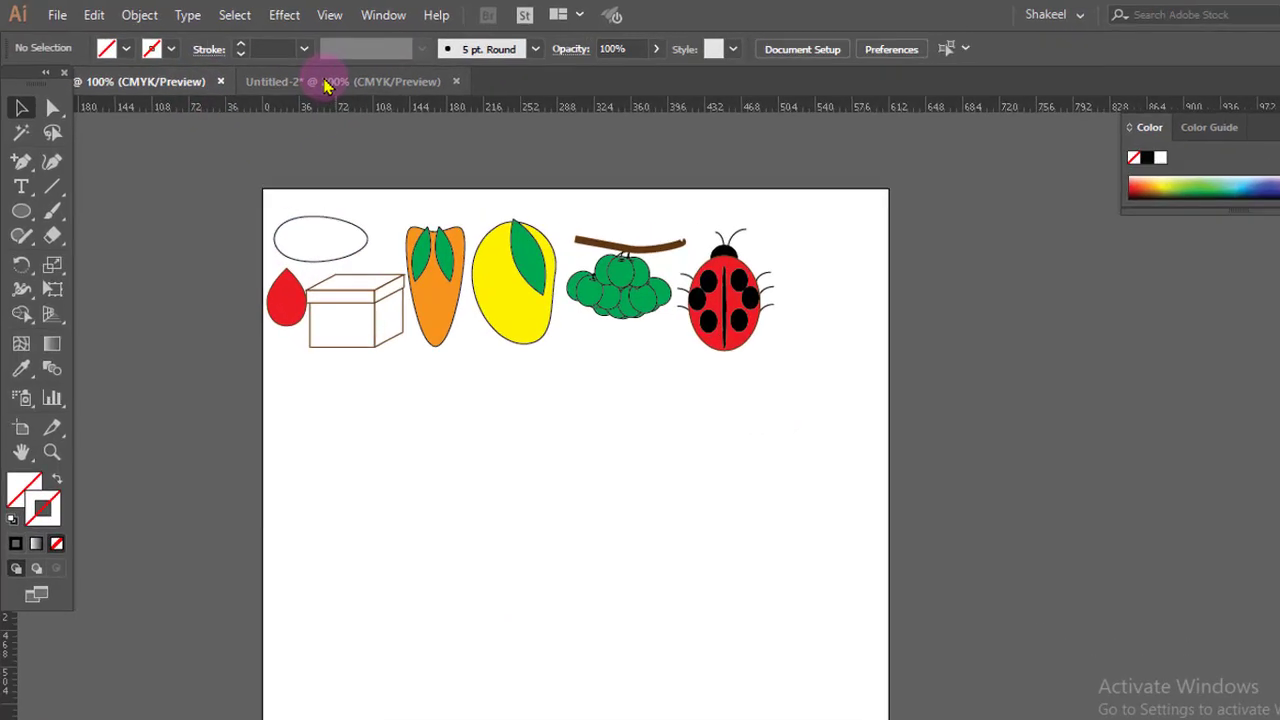
click(316, 76)
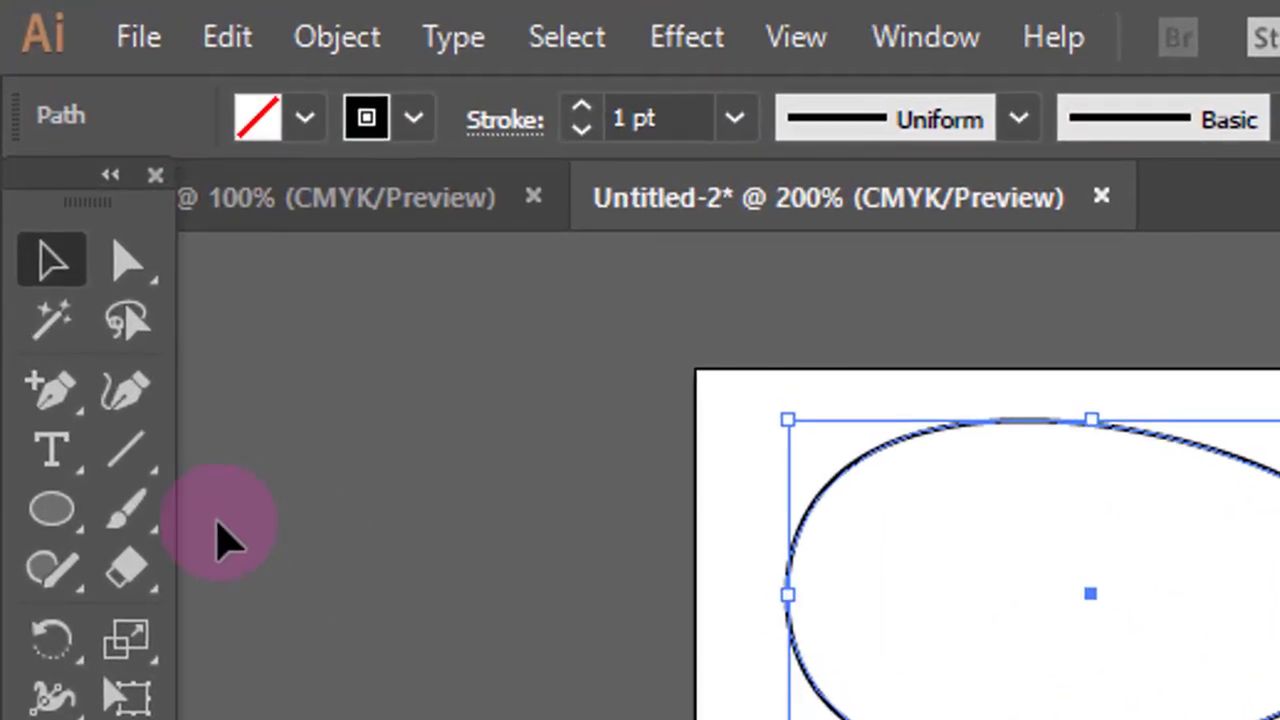
click(30, 527)
key(ctrl+shift+a)
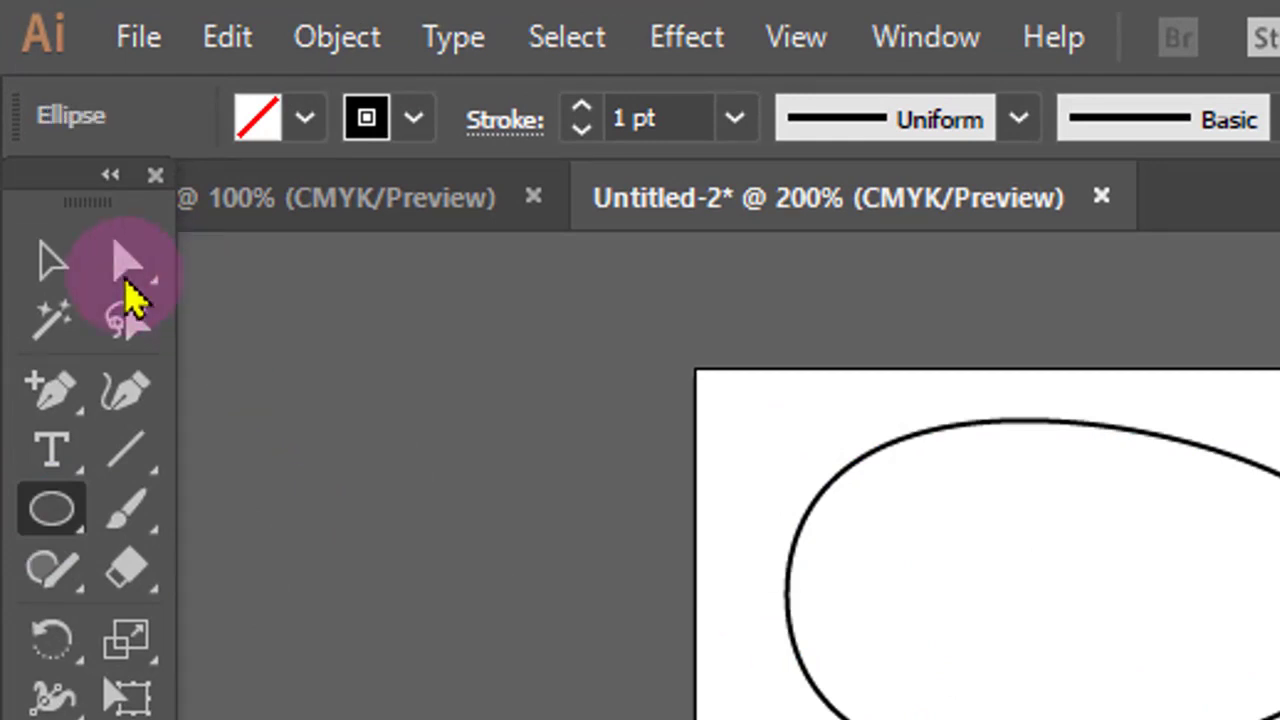
- Convert the upright ellipse's top anchor point into a sharp corner with the Anchor Point tool to form a drop
click(126, 268)
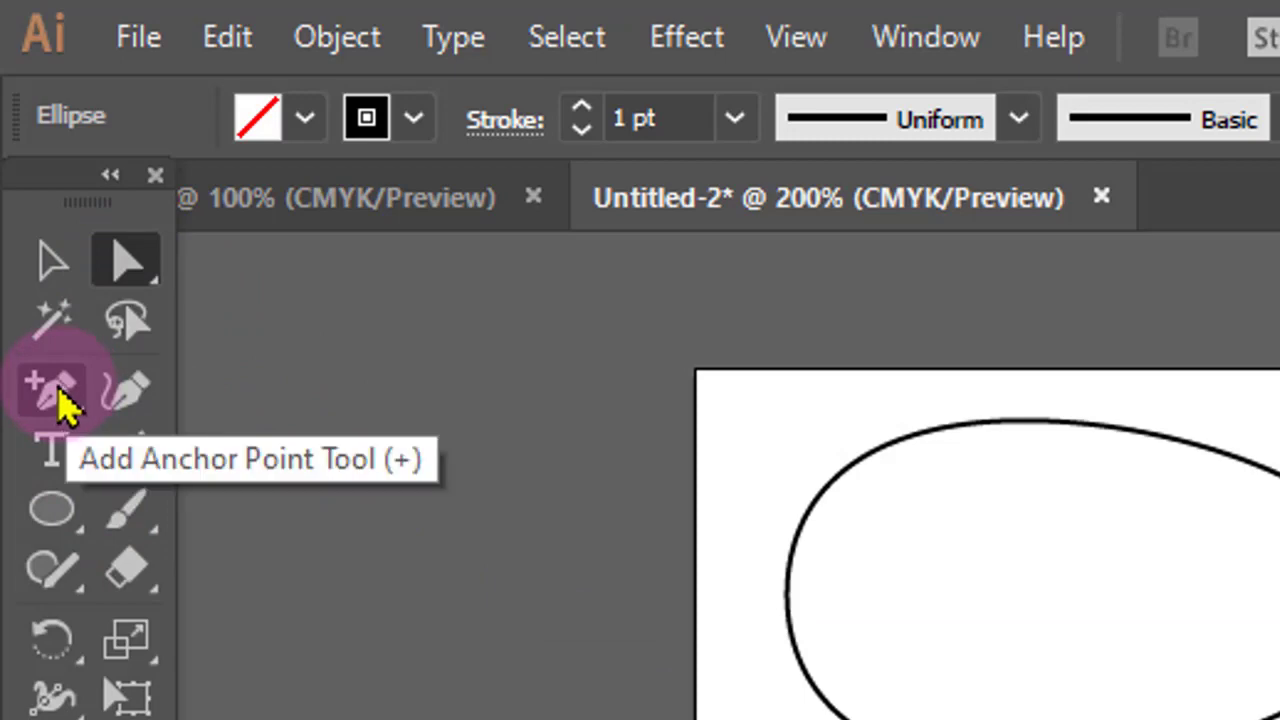
drag(62, 405, 196, 392)
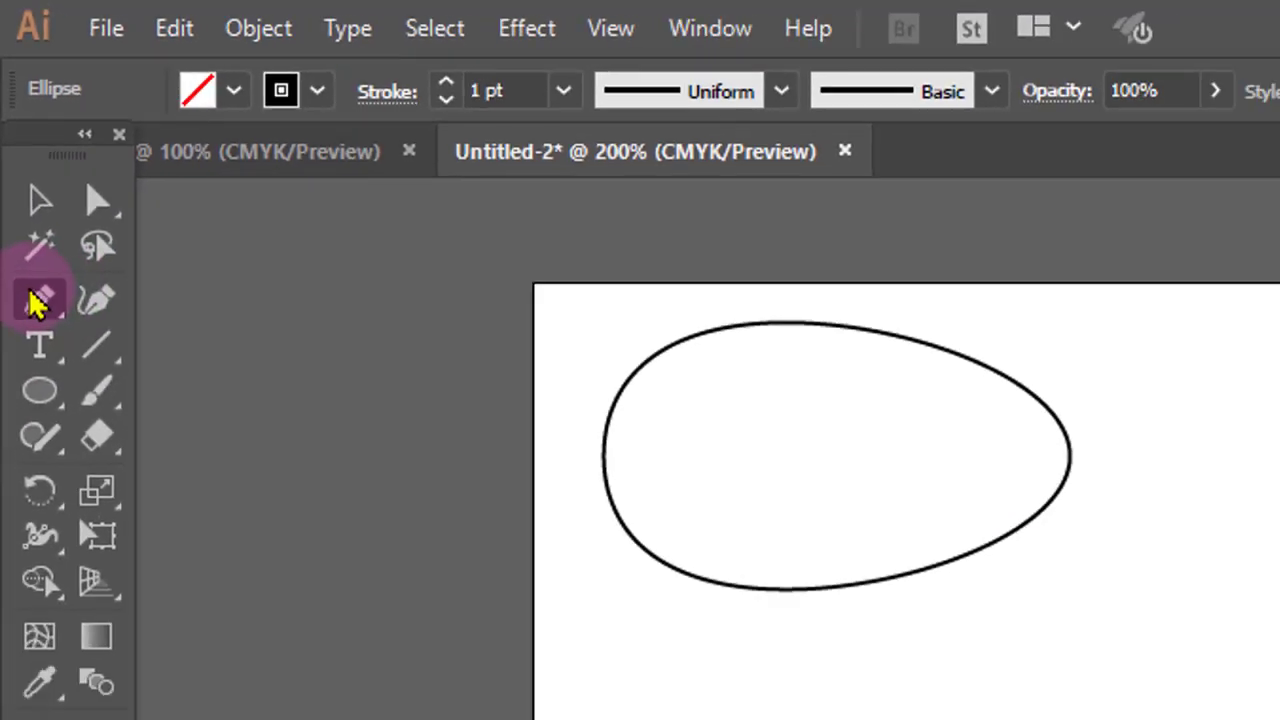
click(52, 390)
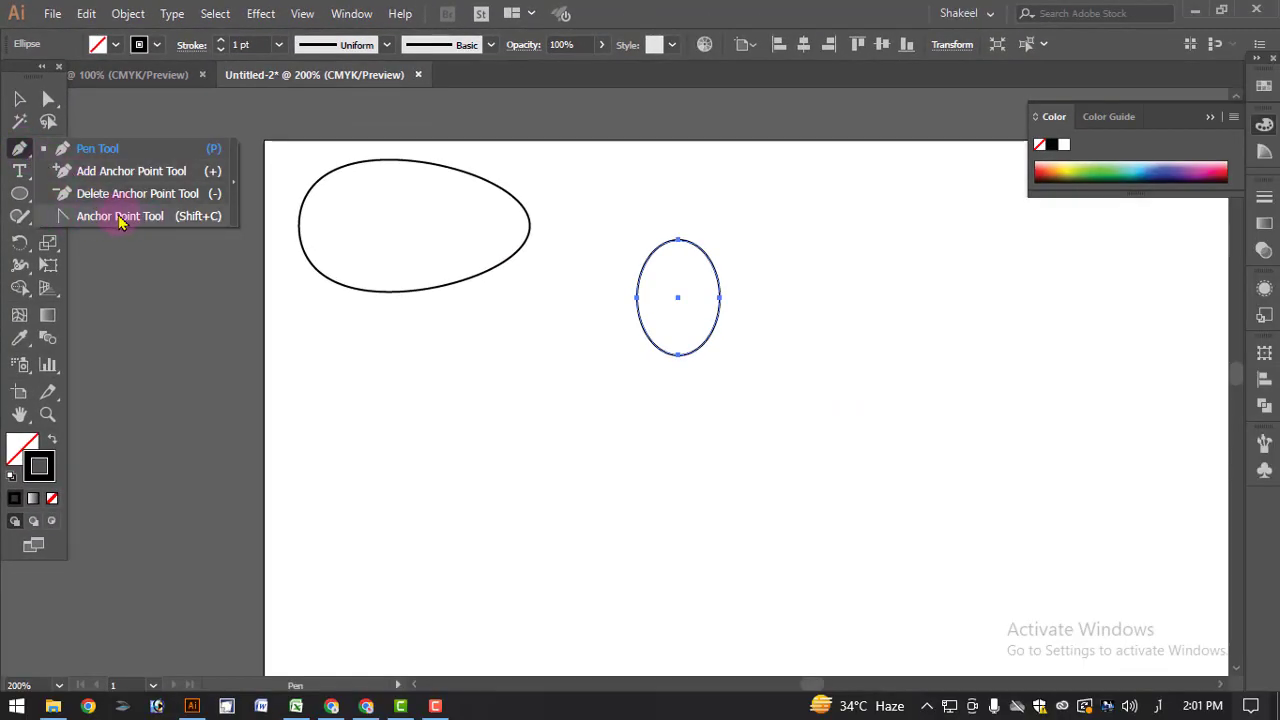
click(118, 217)
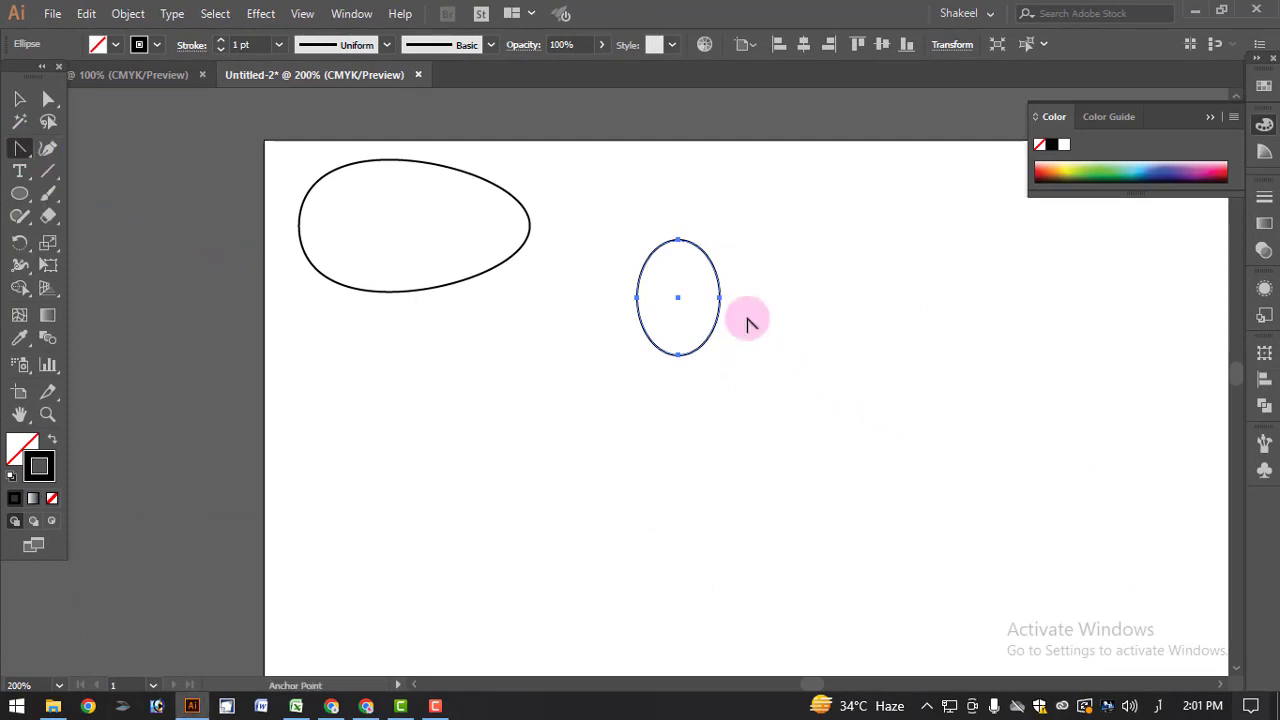
click(679, 242)
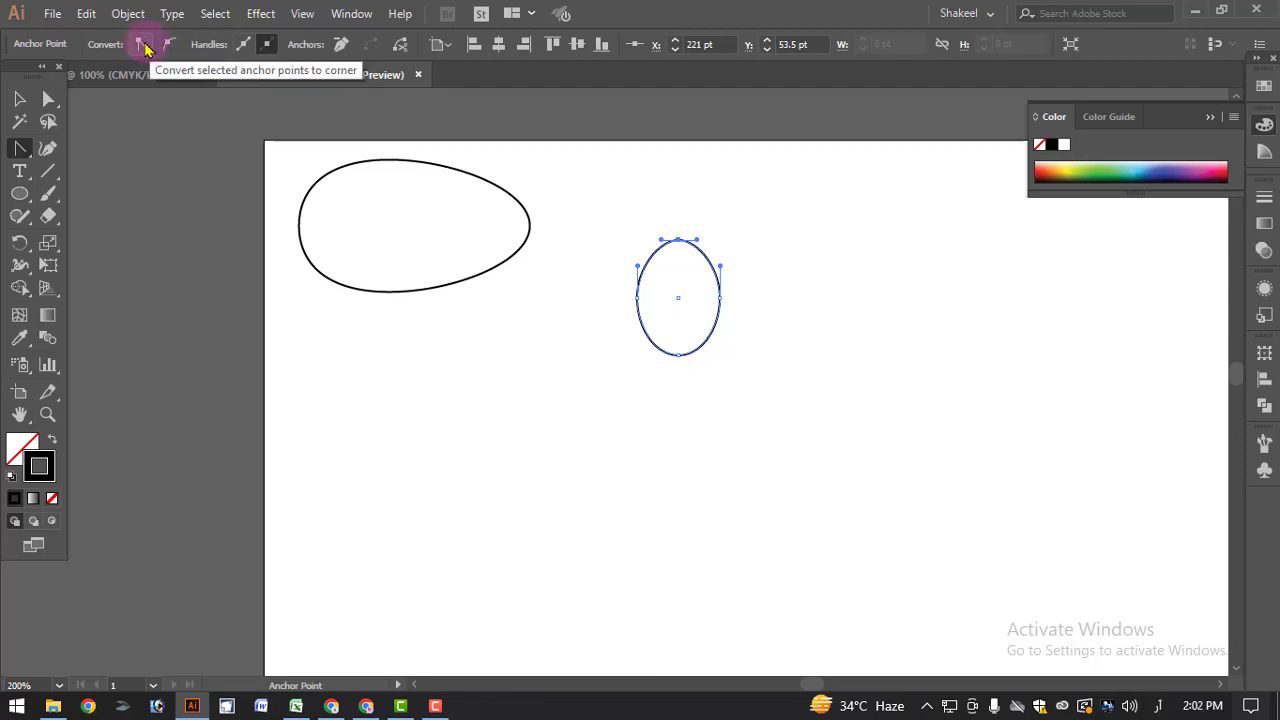
click(678, 243)
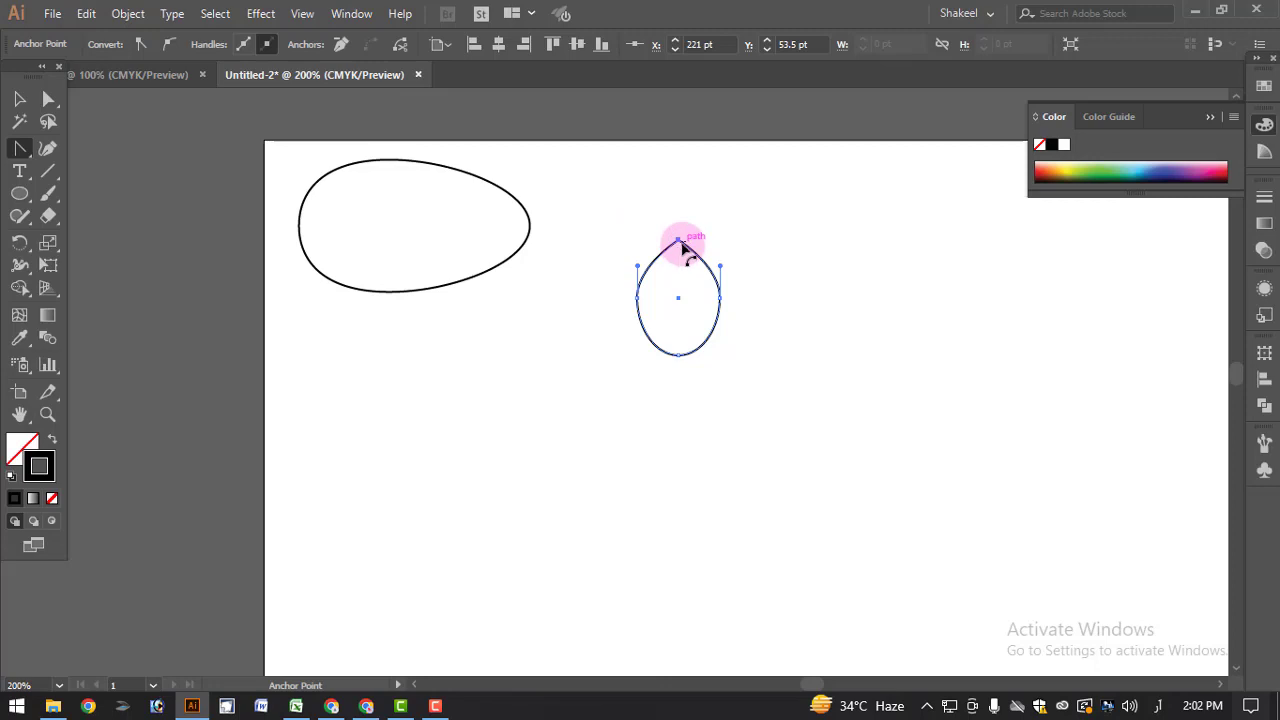
- Examine the handles of the drop's lower-right segment with Direct Selection and deselect the shape
click(48, 98)
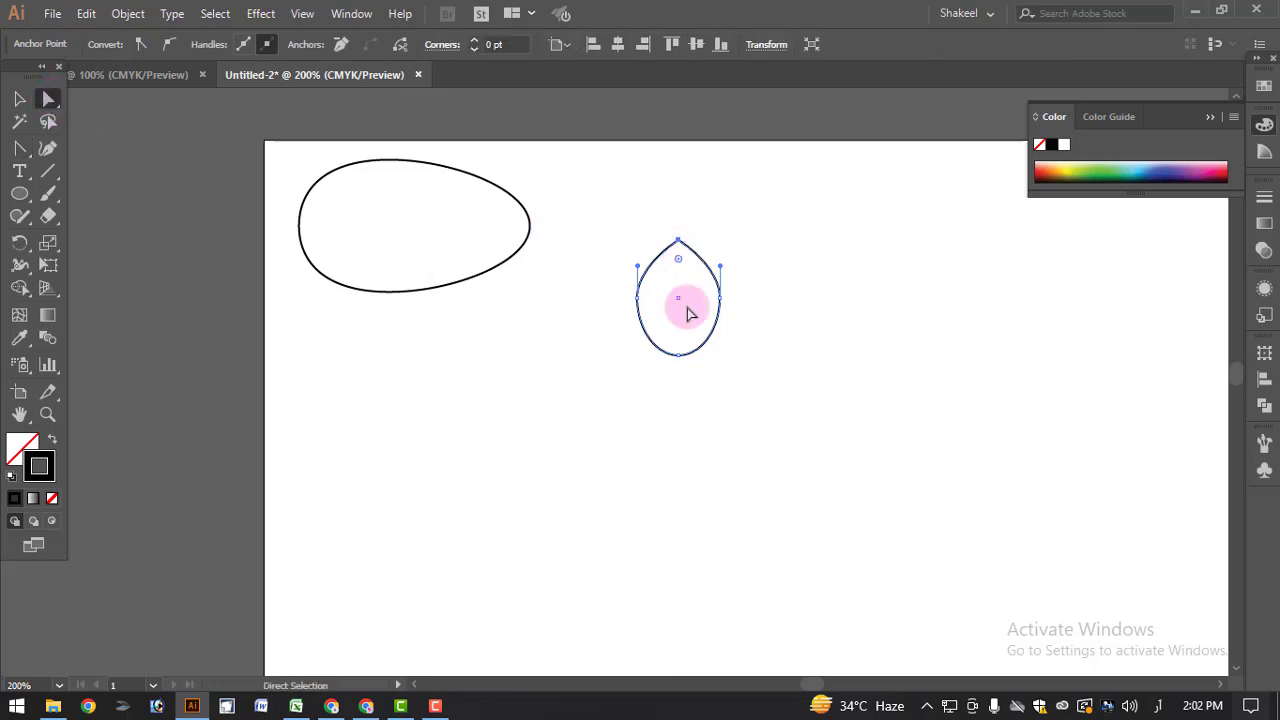
click(731, 331)
click(717, 330)
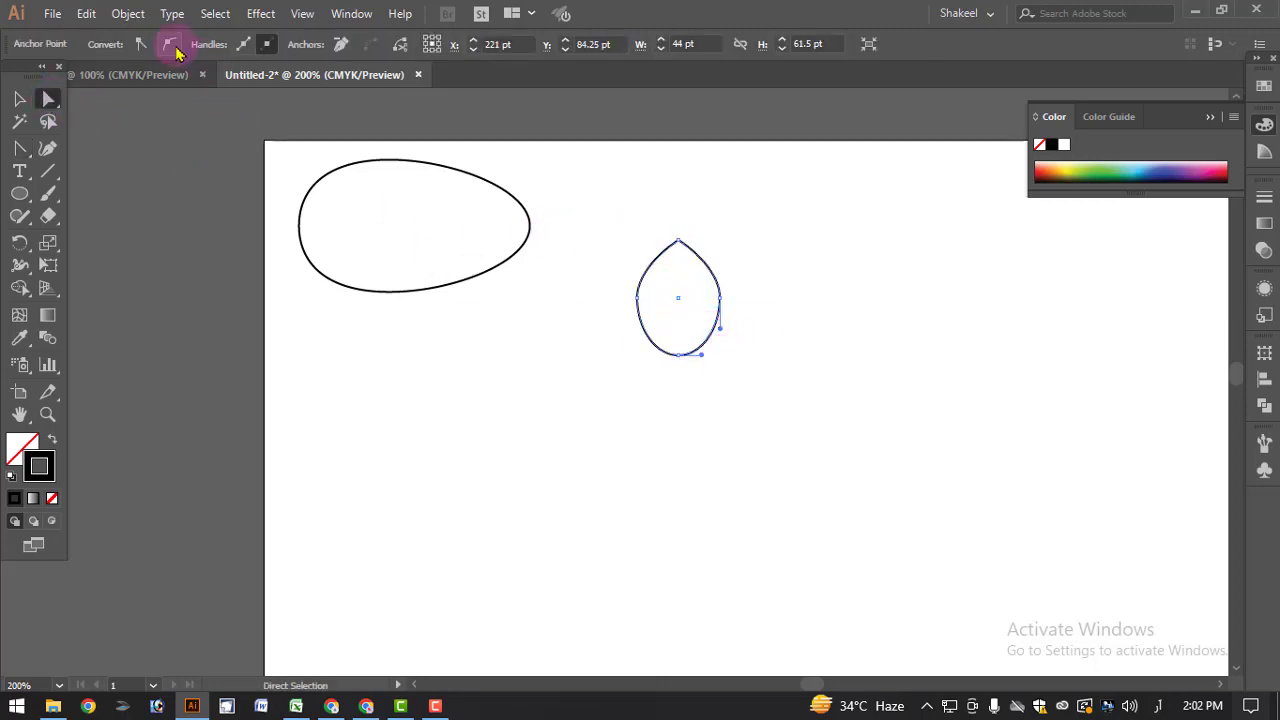
click(19, 98)
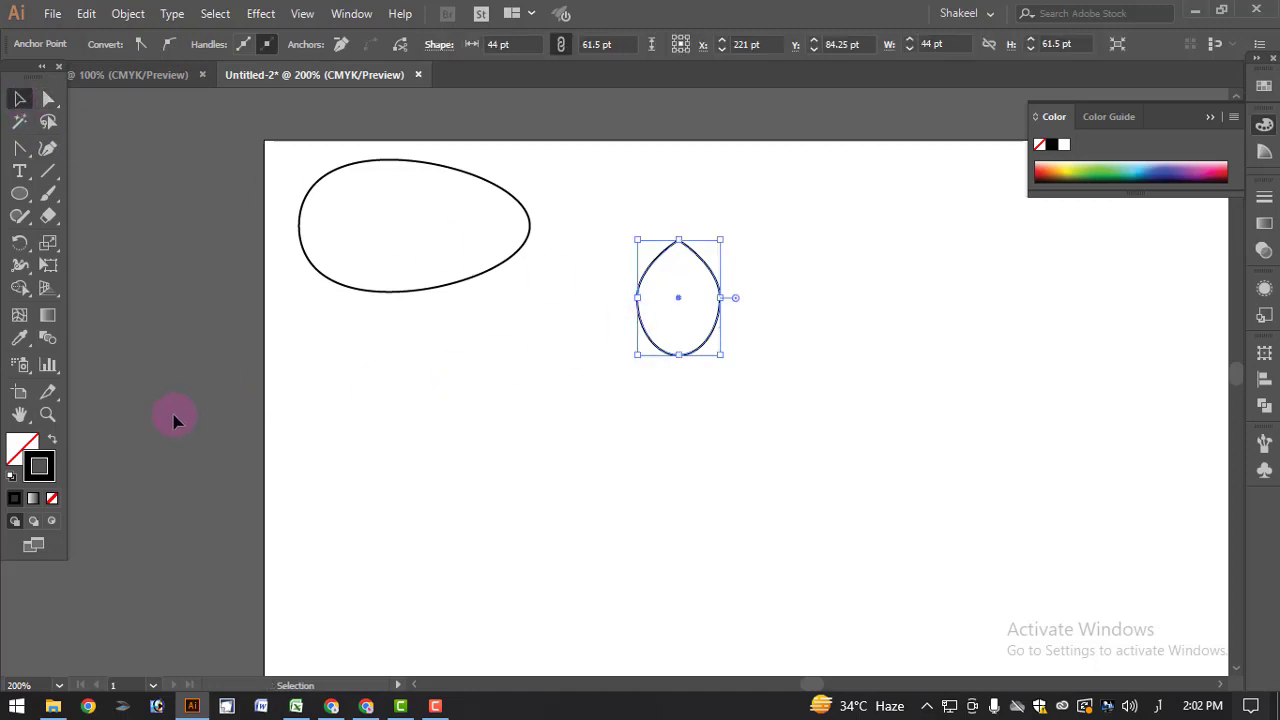
click(730, 405)
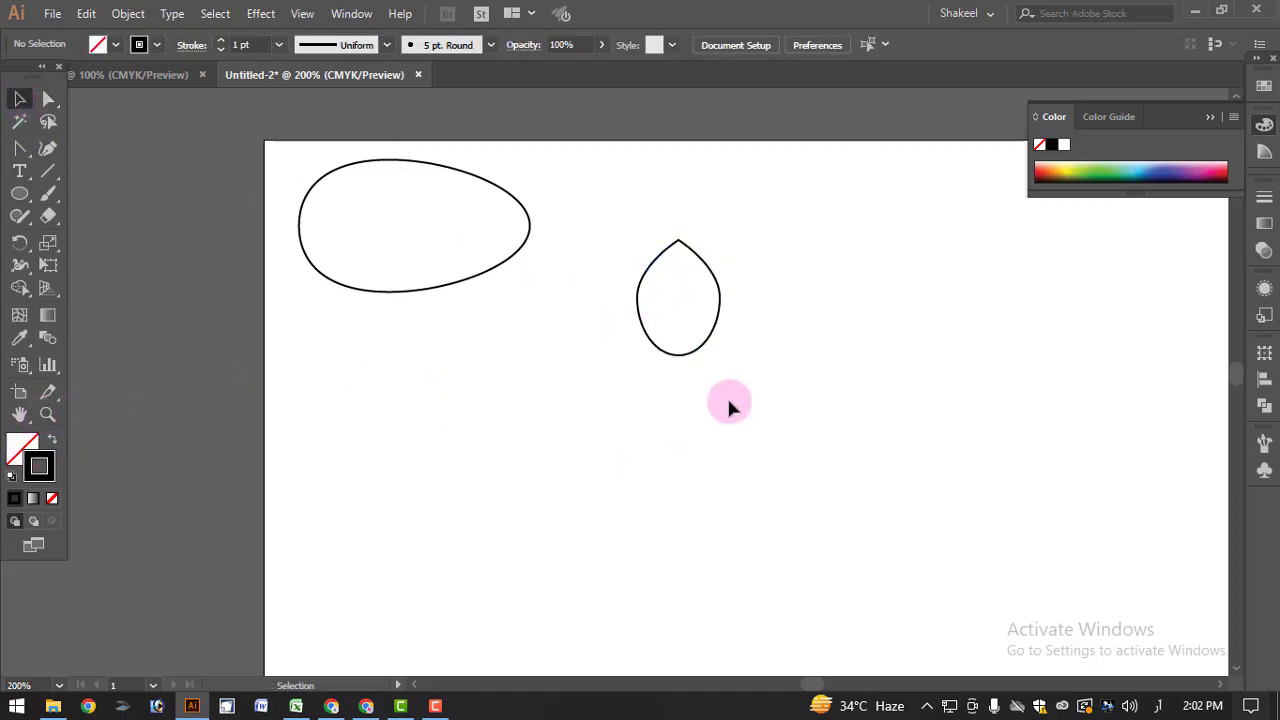
- Fill the drop shape with red and deselect it
click(708, 340)
click(113, 46)
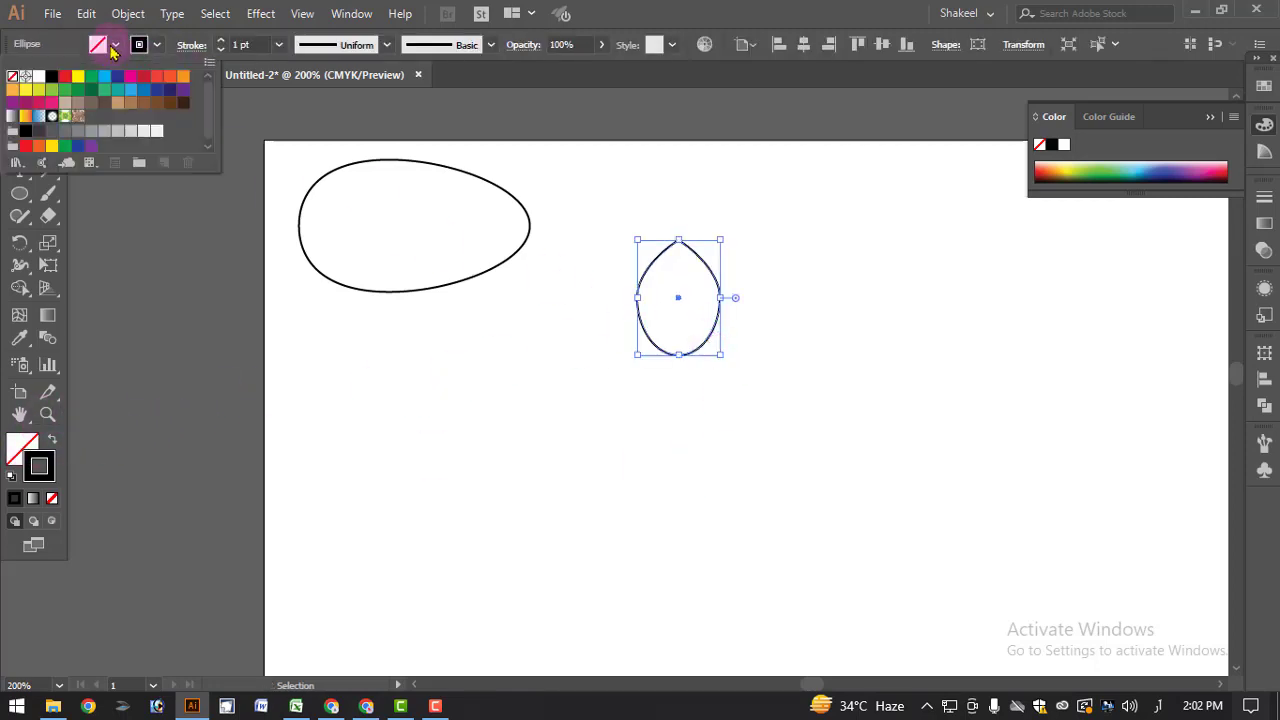
click(65, 77)
click(800, 372)
click(816, 408)
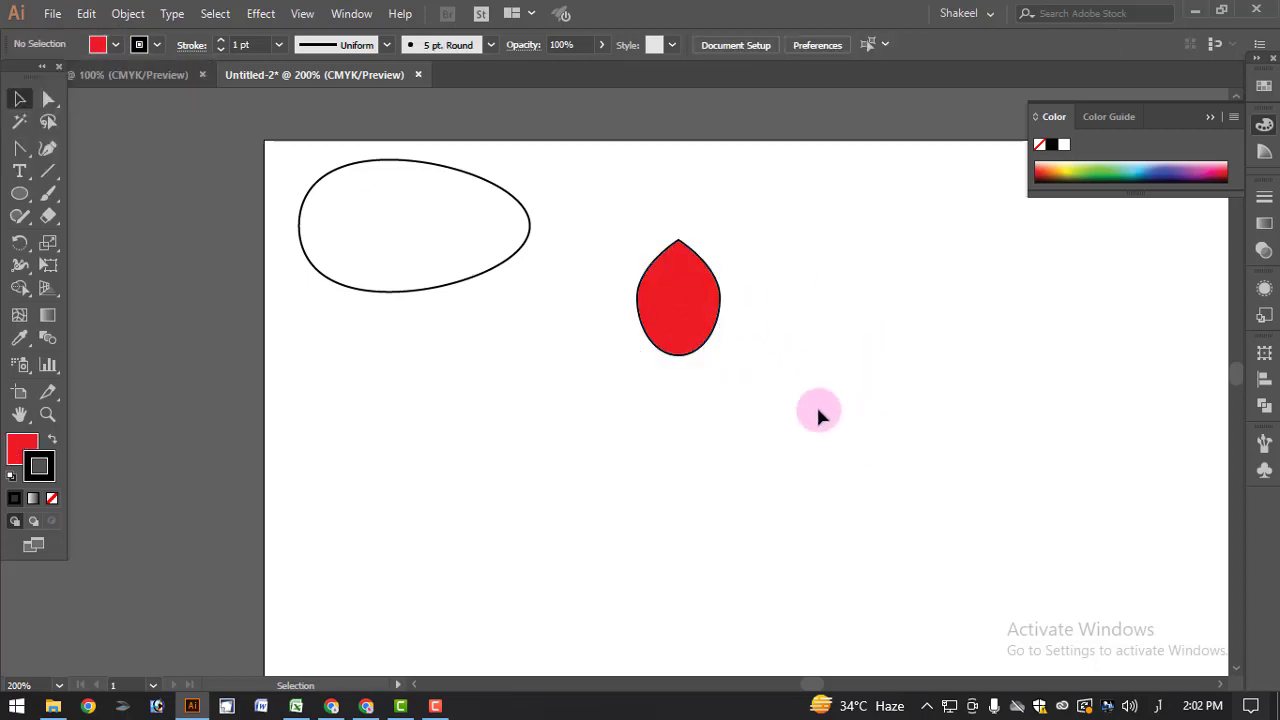
- Lower the red drop's two side anchor points with Direct Selection so its base is rounder and its tip longer
click(704, 340)
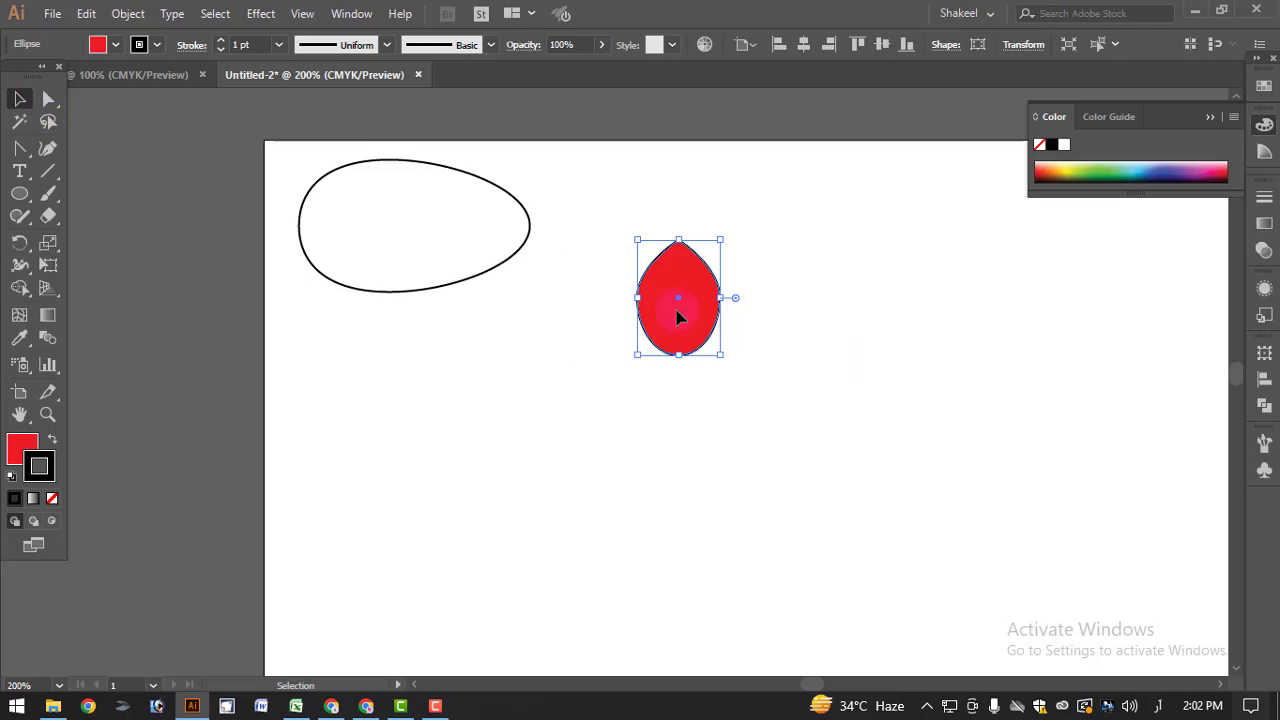
click(48, 100)
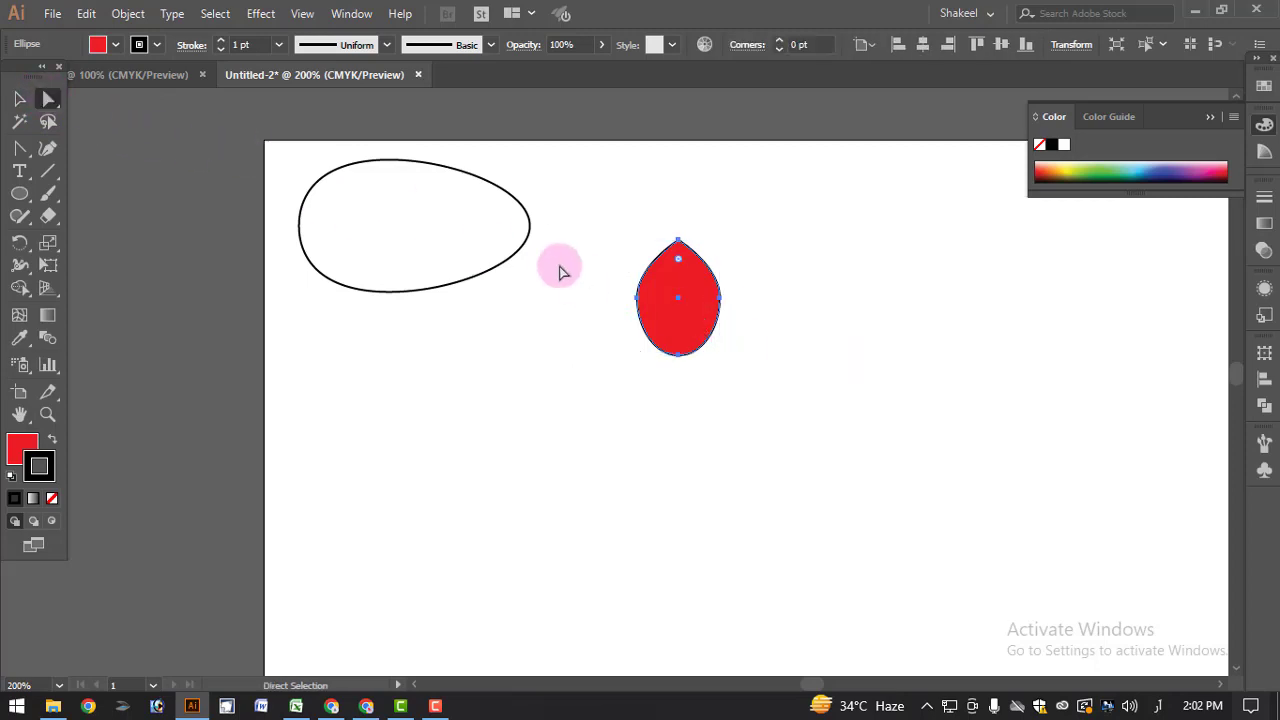
drag(594, 267, 603, 230)
click(567, 422)
- Scale the red drop down, move it close beside the egg's narrow end and deselect it
click(20, 99)
drag(632, 278, 600, 239)
click(692, 288)
- Fill the drop with the light blue swatch C=70 M=15 Y=0 K=0 and deselect it
click(586, 214)
click(116, 44)
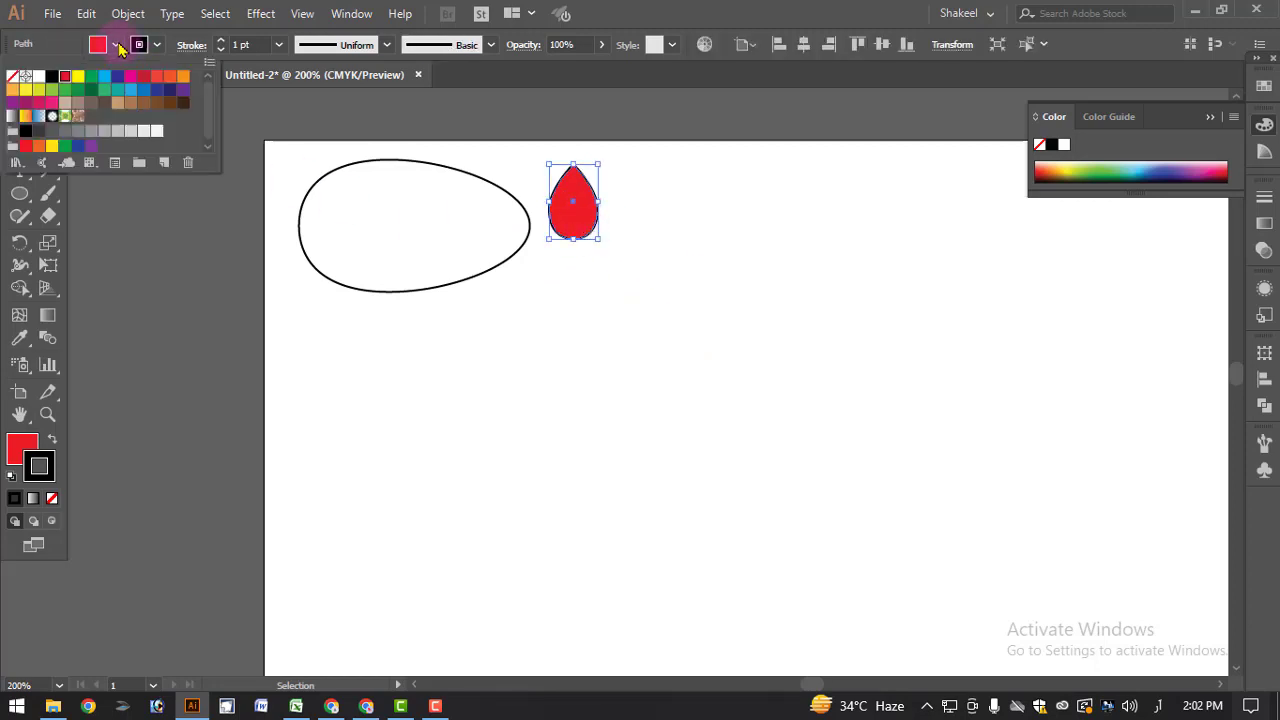
click(133, 93)
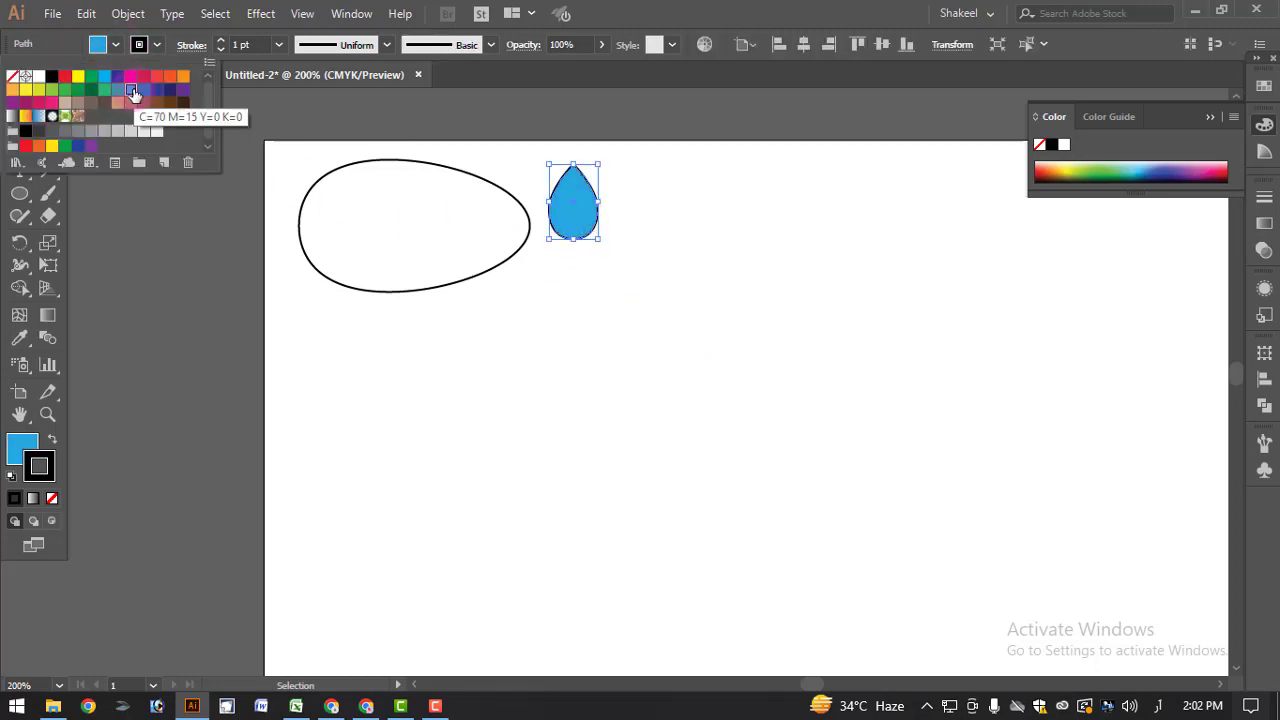
click(715, 301)
click(703, 292)
- Select the drop again and fill it with red
click(575, 218)
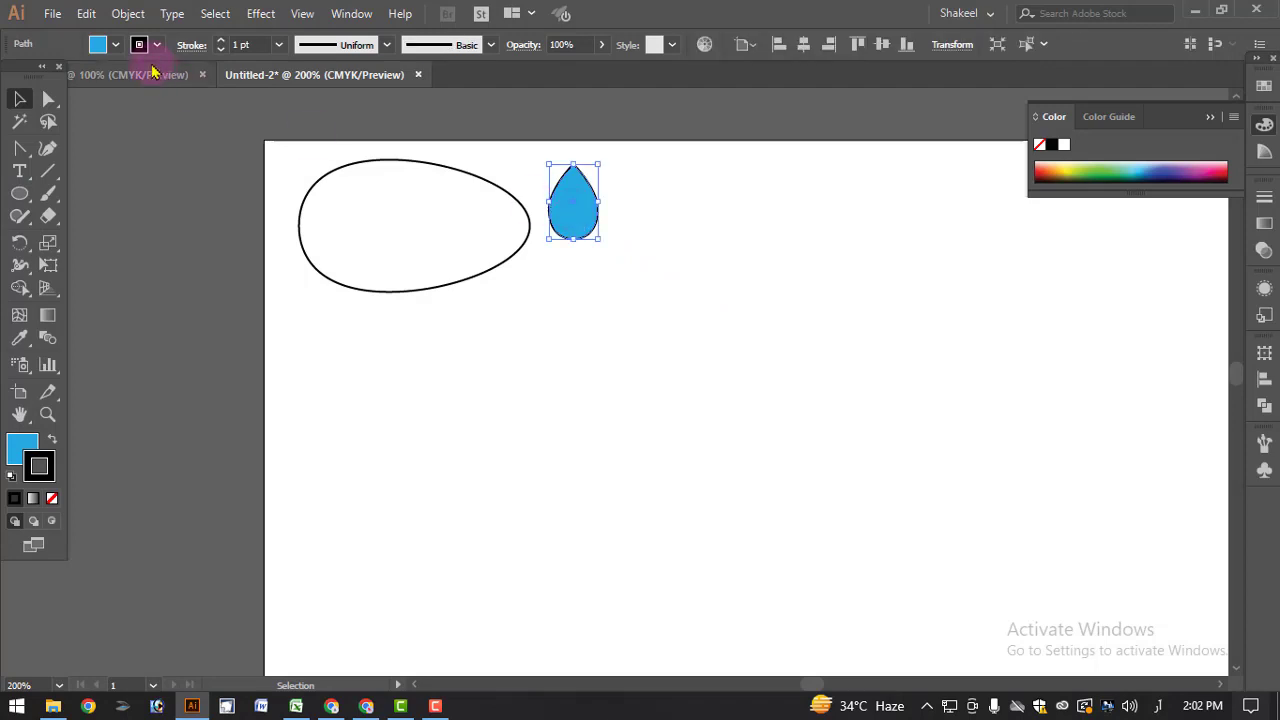
click(116, 44)
click(68, 78)
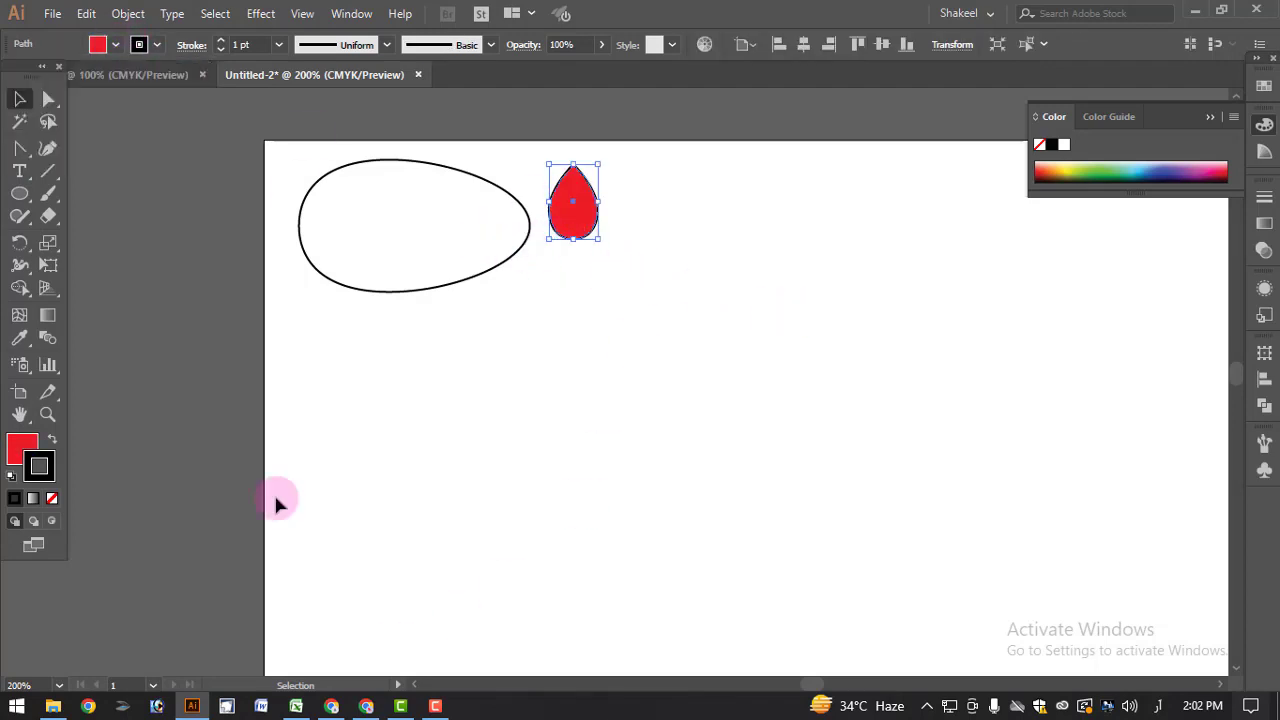
- Check the sample shapes in Untitled-1 and draw a large upright ellipse to the right of the drop in Untitled-2
click(150, 75)
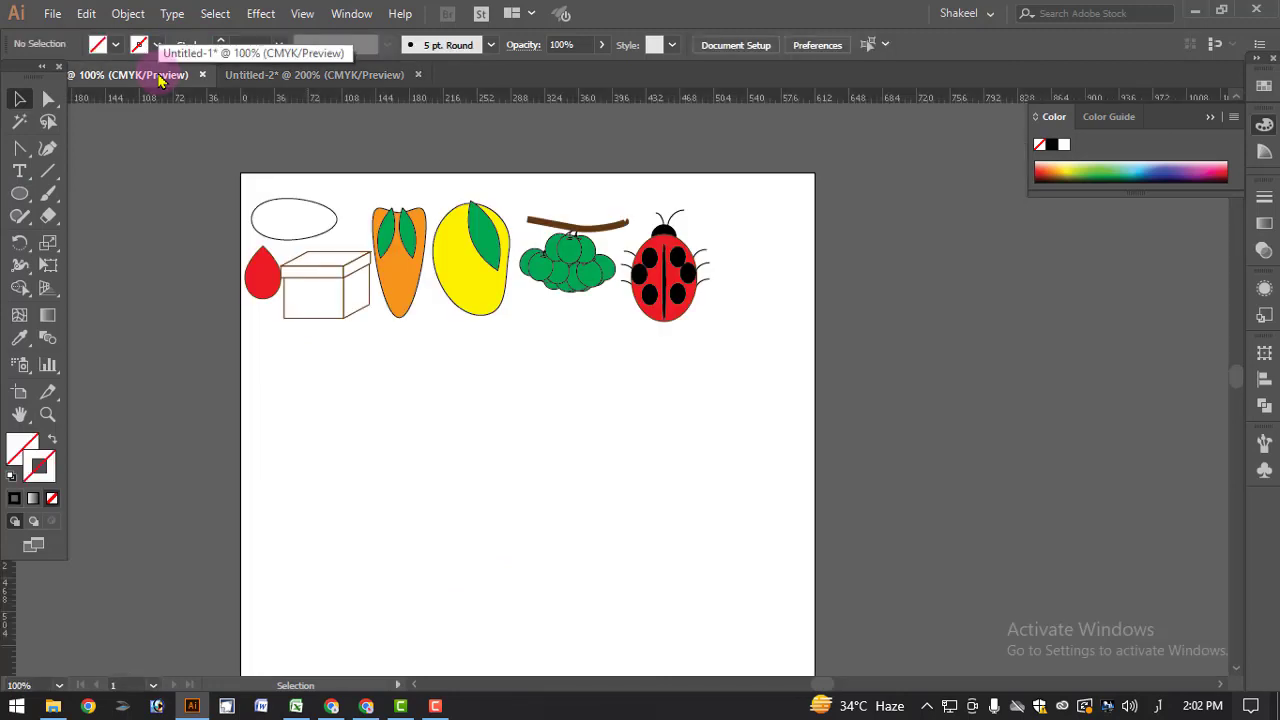
click(258, 75)
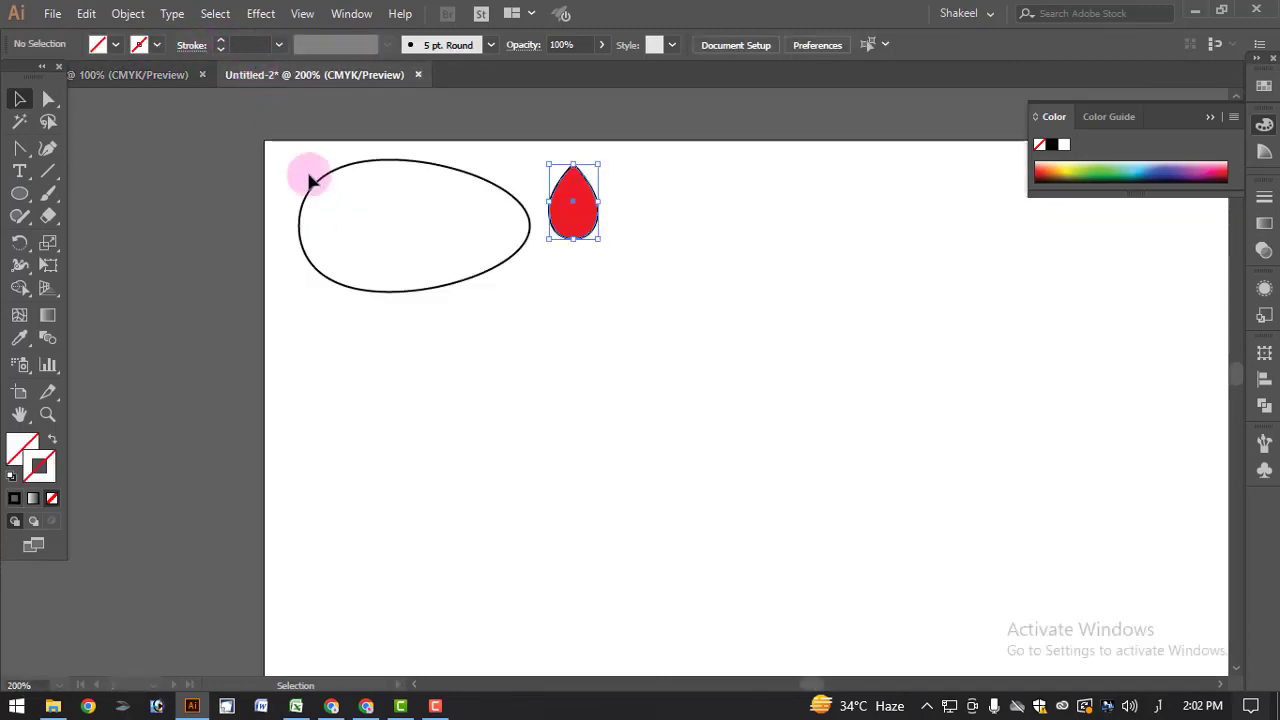
click(19, 193)
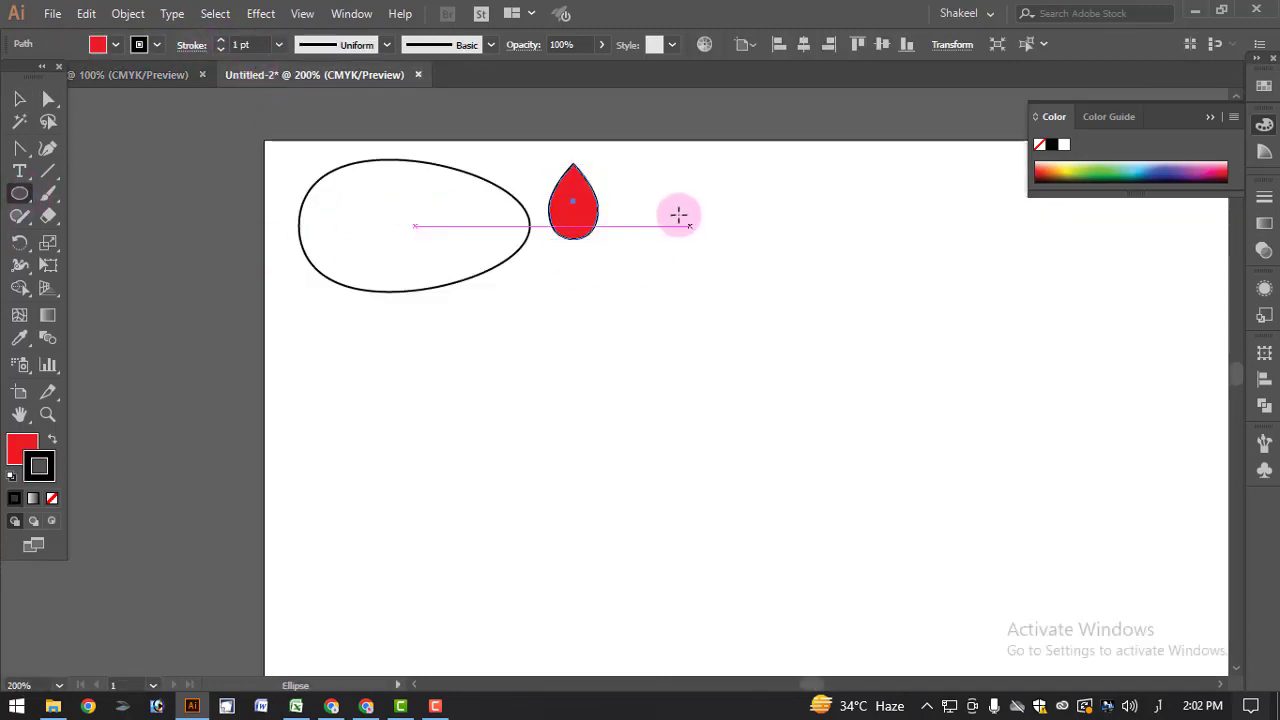
drag(646, 201, 767, 396)
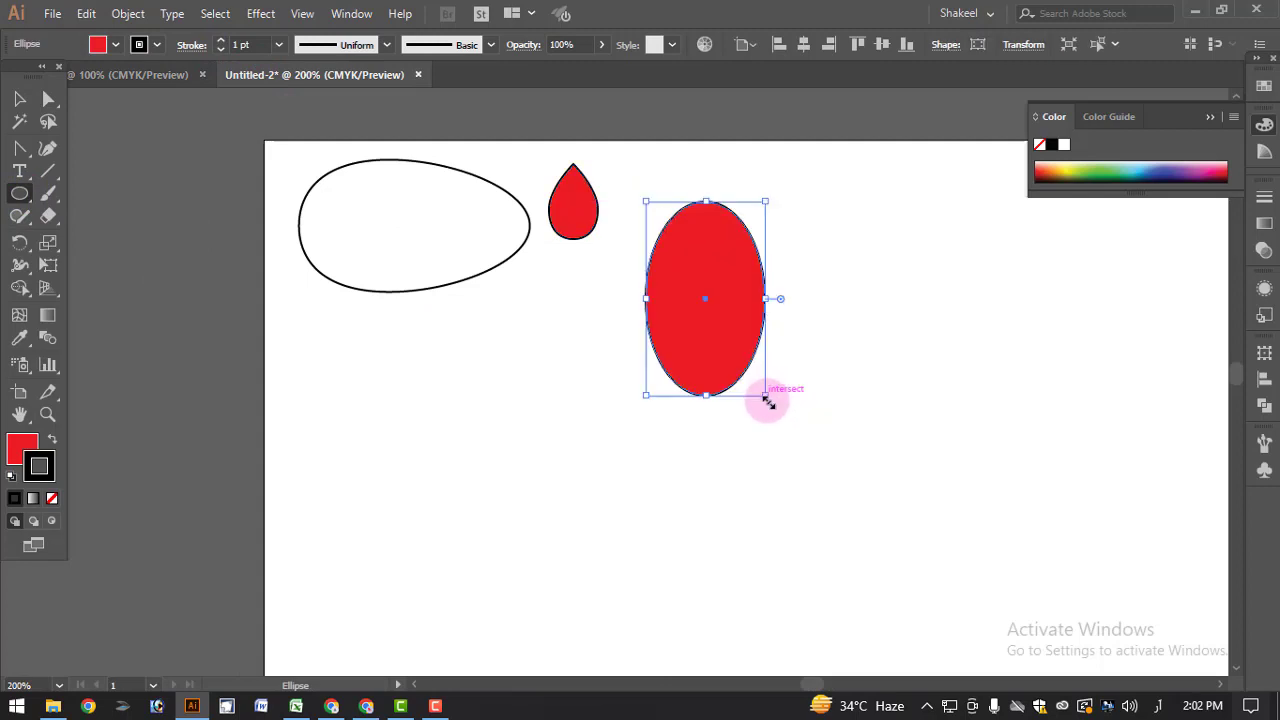
- Move the large ellipse's top and bottom anchor points down together with Direct Selection to form a carrot body with a dipped top
click(46, 99)
click(706, 203)
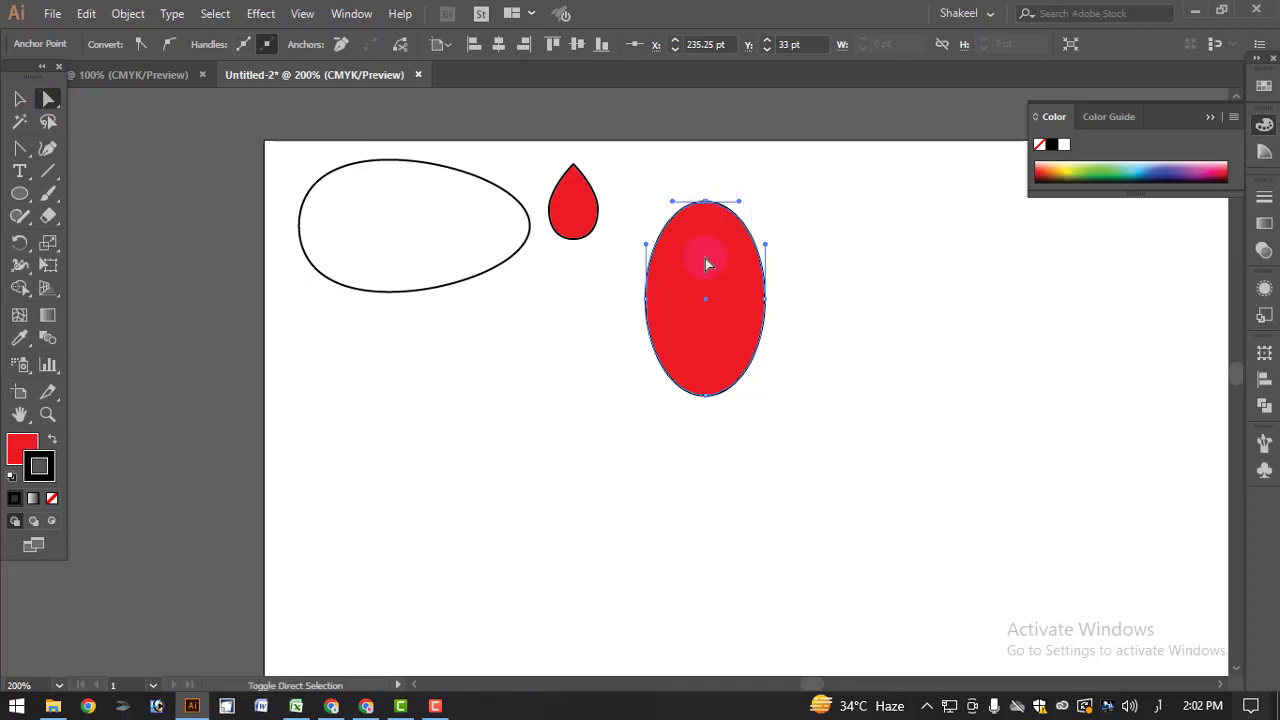
shift+click(706, 396)
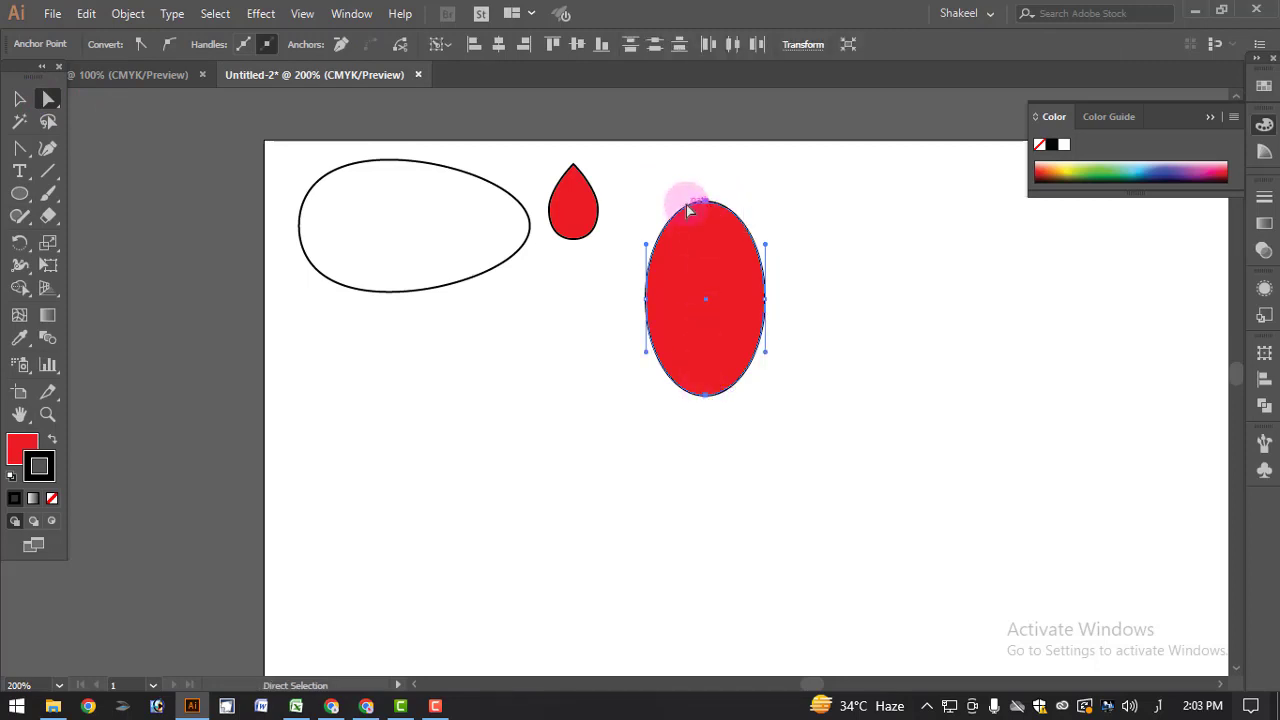
drag(708, 208, 705, 288)
- Fill the carrot shape with orange, move it up beside the drop and deselect it
click(18, 97)
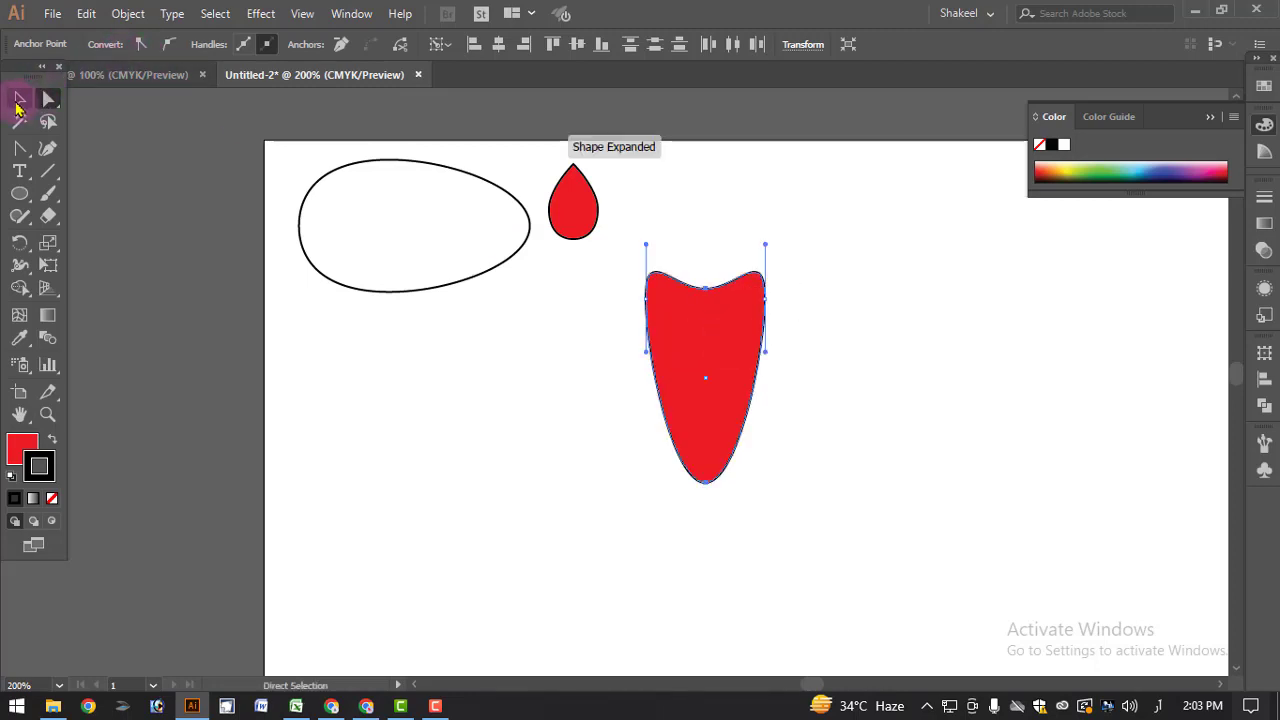
drag(840, 253, 614, 482)
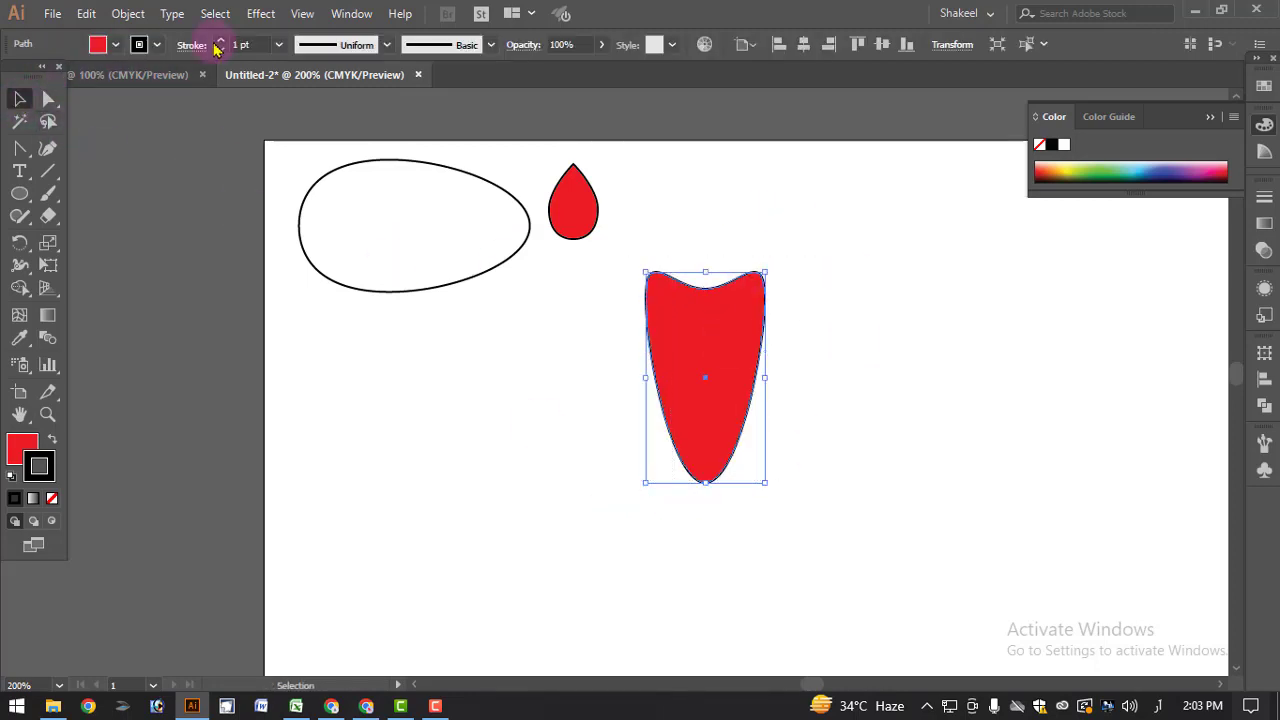
click(116, 46)
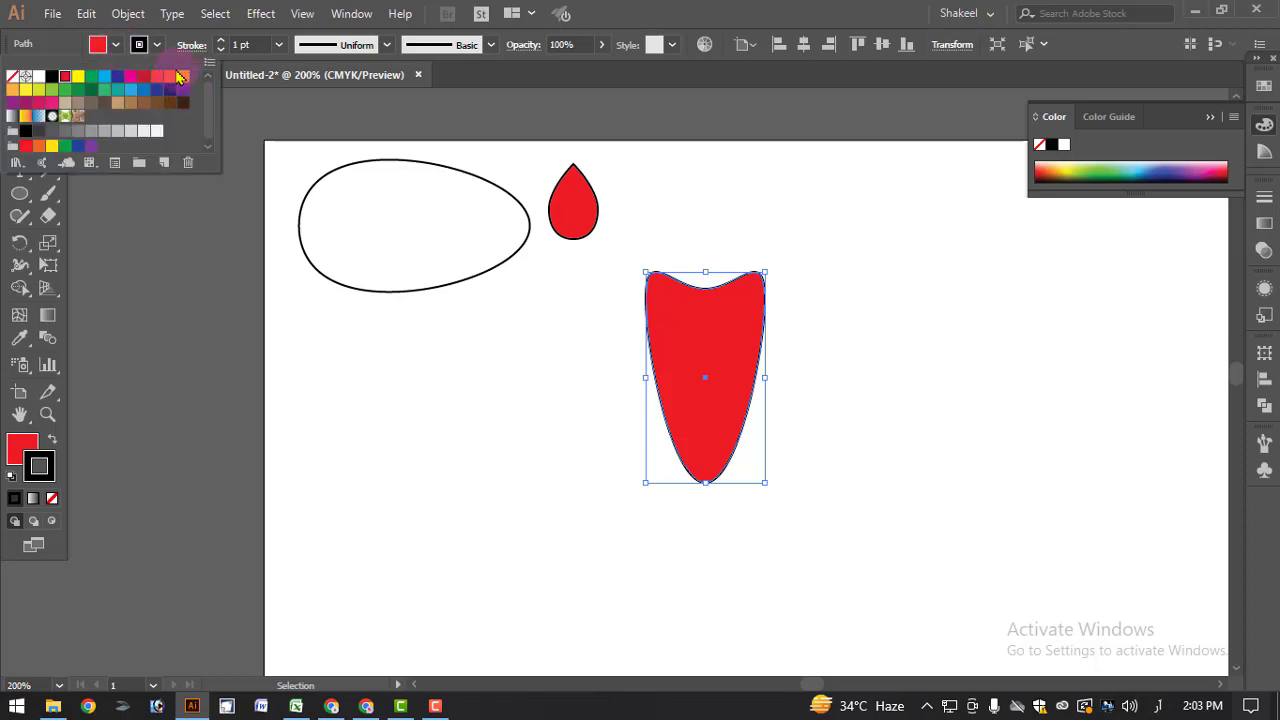
click(183, 77)
drag(757, 282, 733, 176)
click(938, 320)
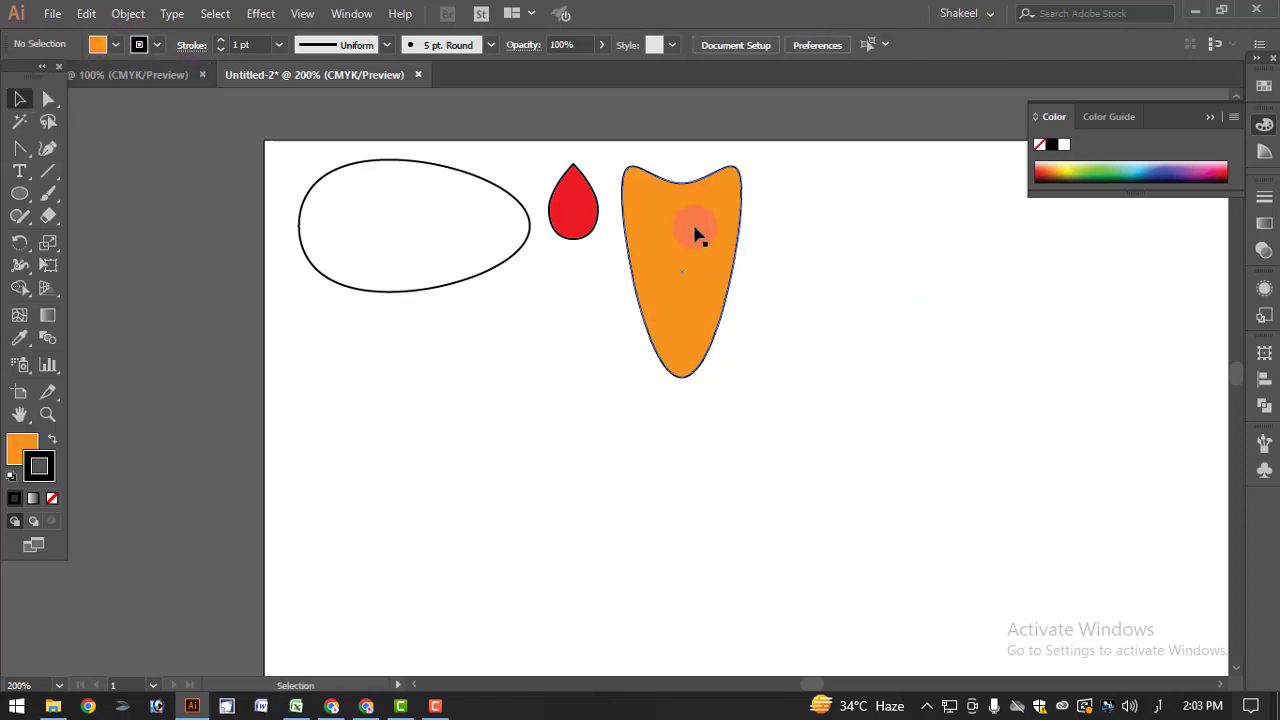
- Draw an upright ellipse to the right of the carrot shape and fill it with yellow
click(22, 196)
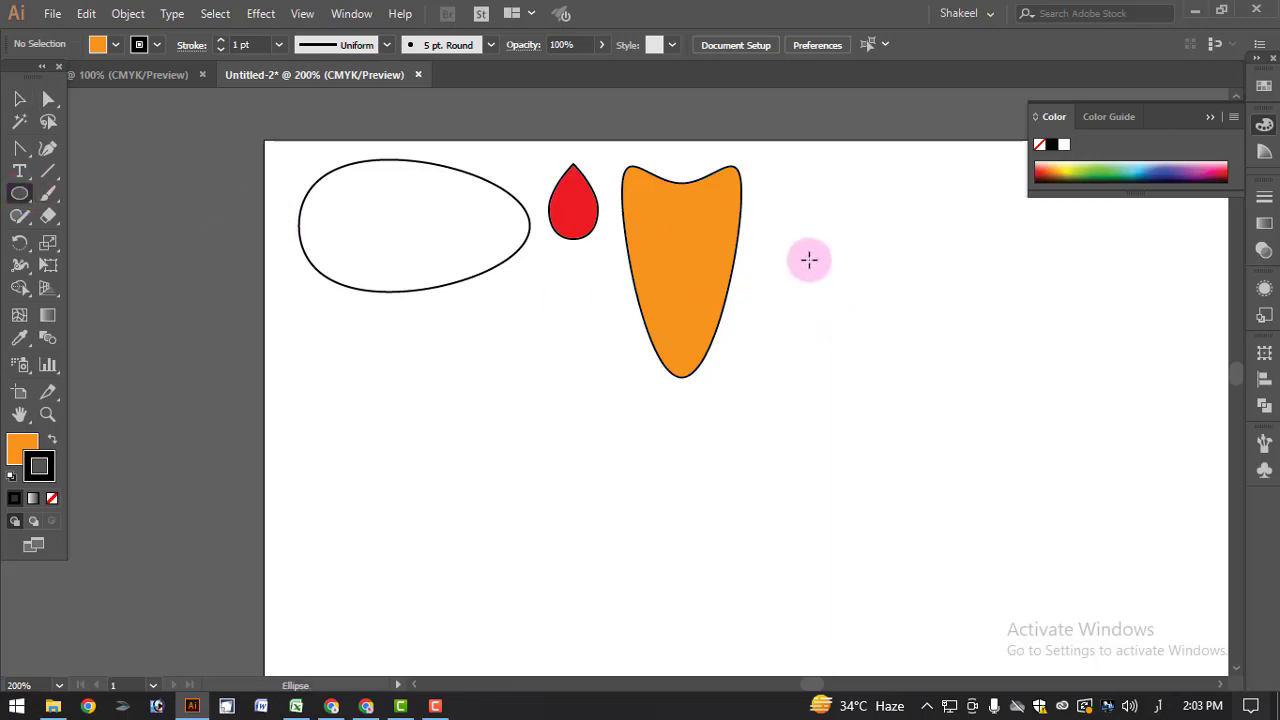
drag(806, 256, 929, 441)
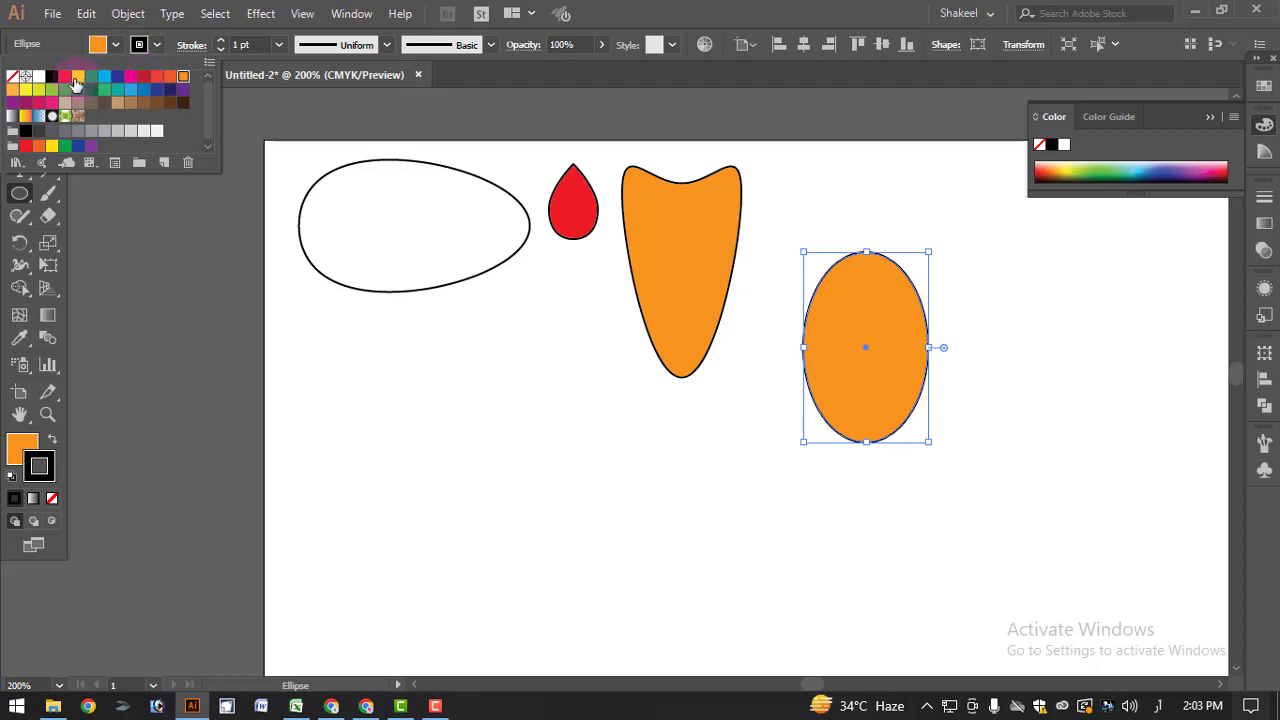
click(77, 78)
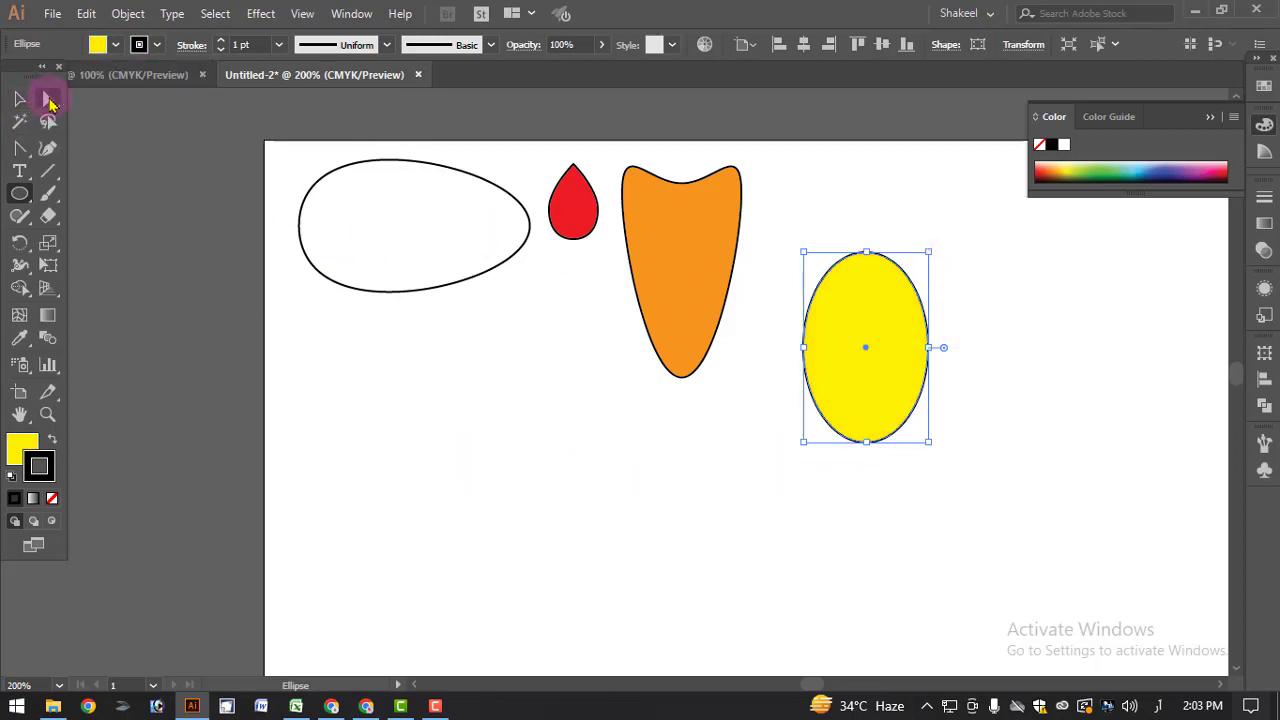
- Raise the yellow ellipse's left and right anchor points slightly with Direct Selection to widen its upper part
click(48, 99)
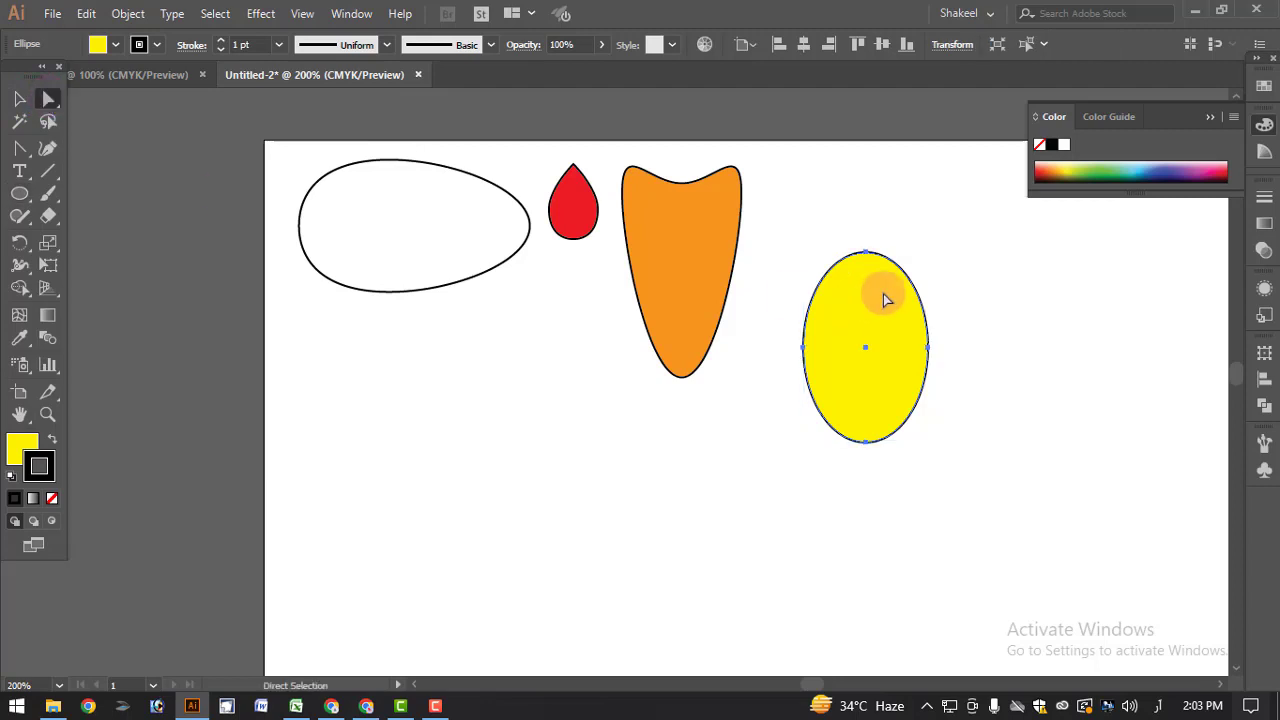
click(930, 349)
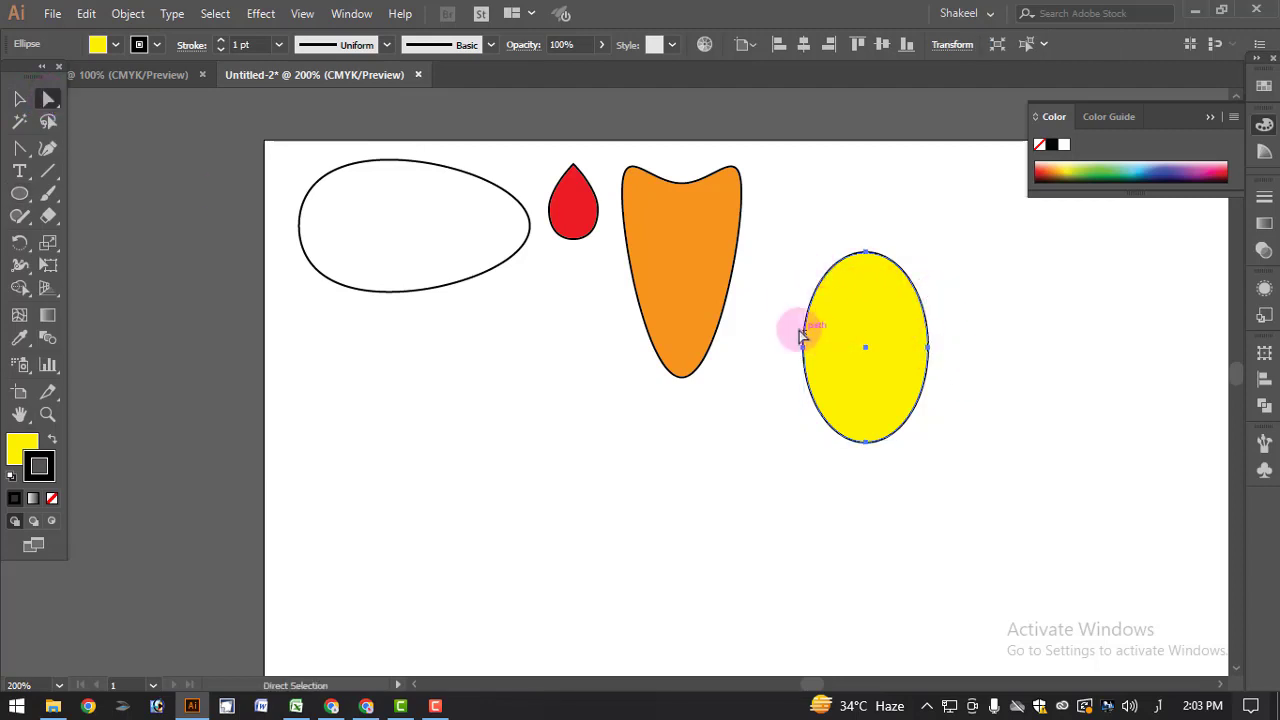
drag(775, 317, 920, 336)
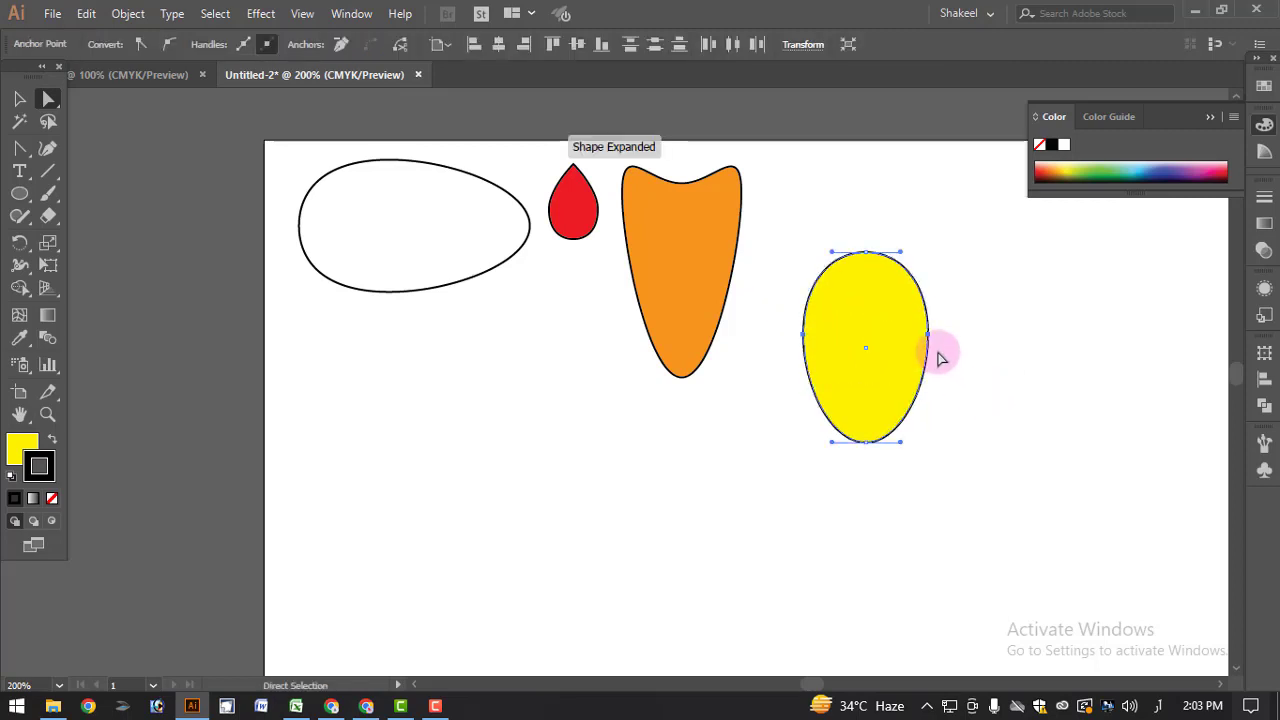
- Tilt the right anchor's upper handle outward on the yellow shape, lower its top anchor slightly and deselect the shape
click(930, 338)
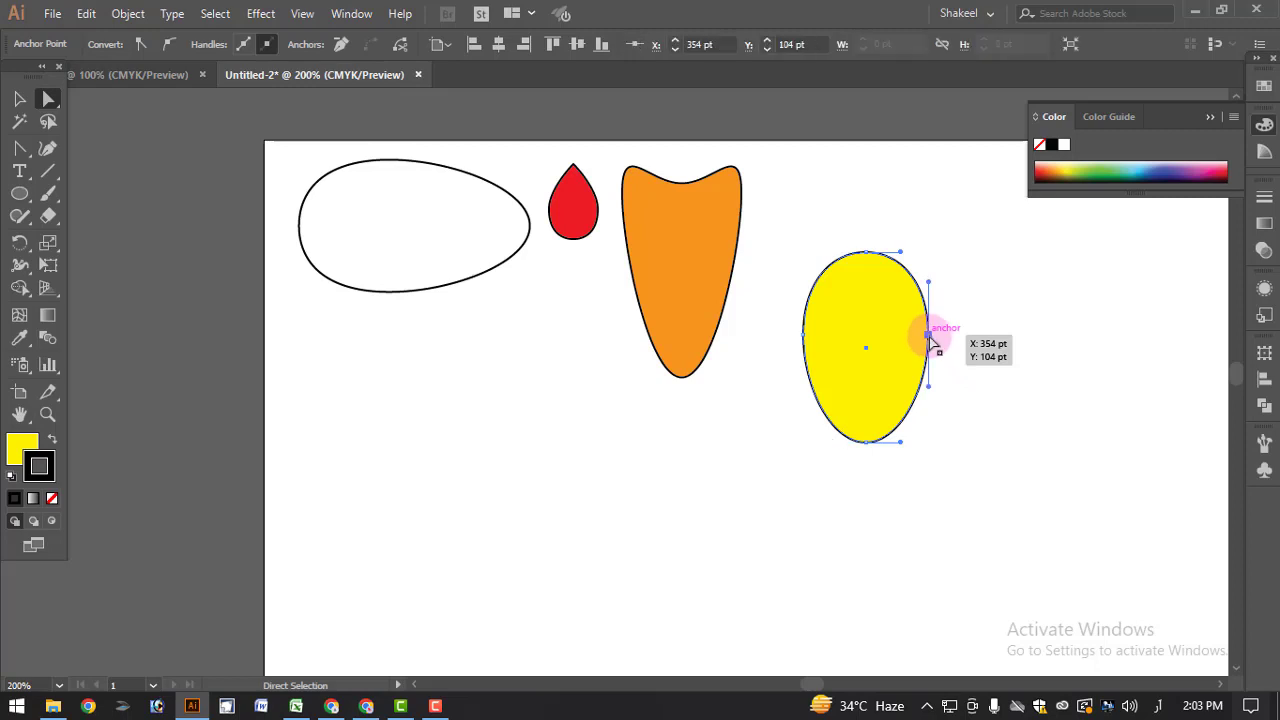
drag(930, 287, 942, 288)
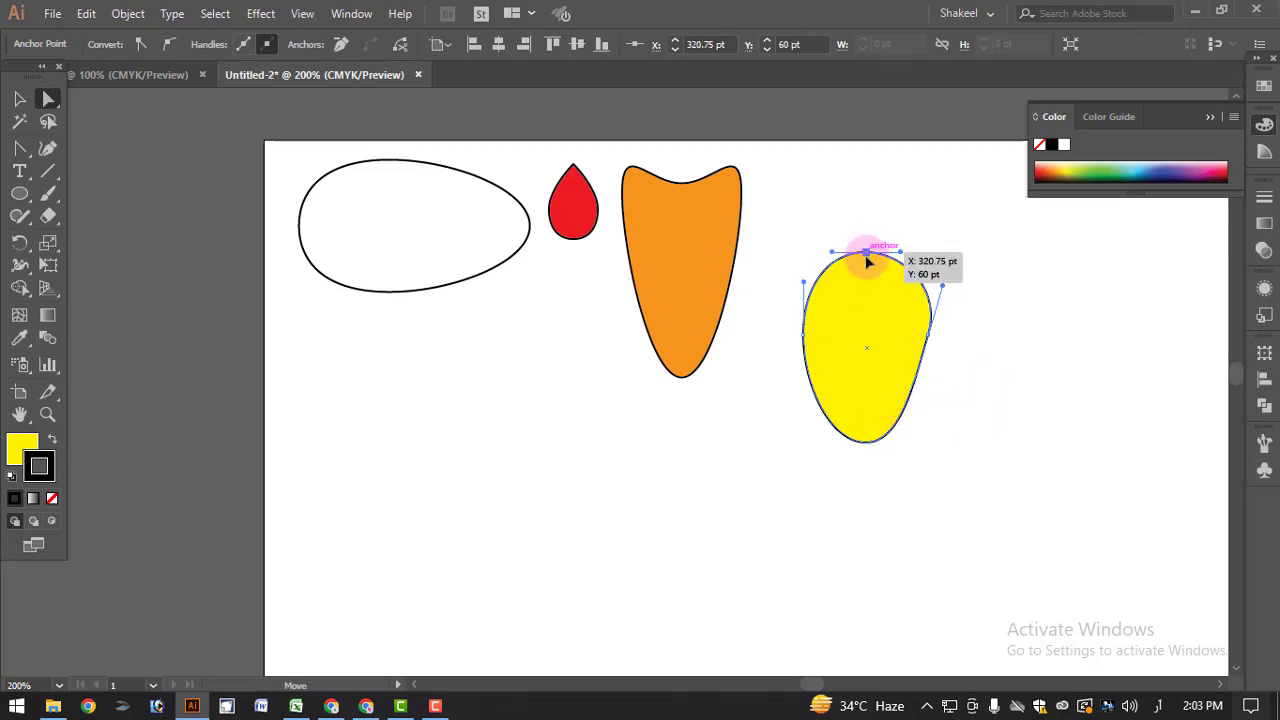
click(986, 403)
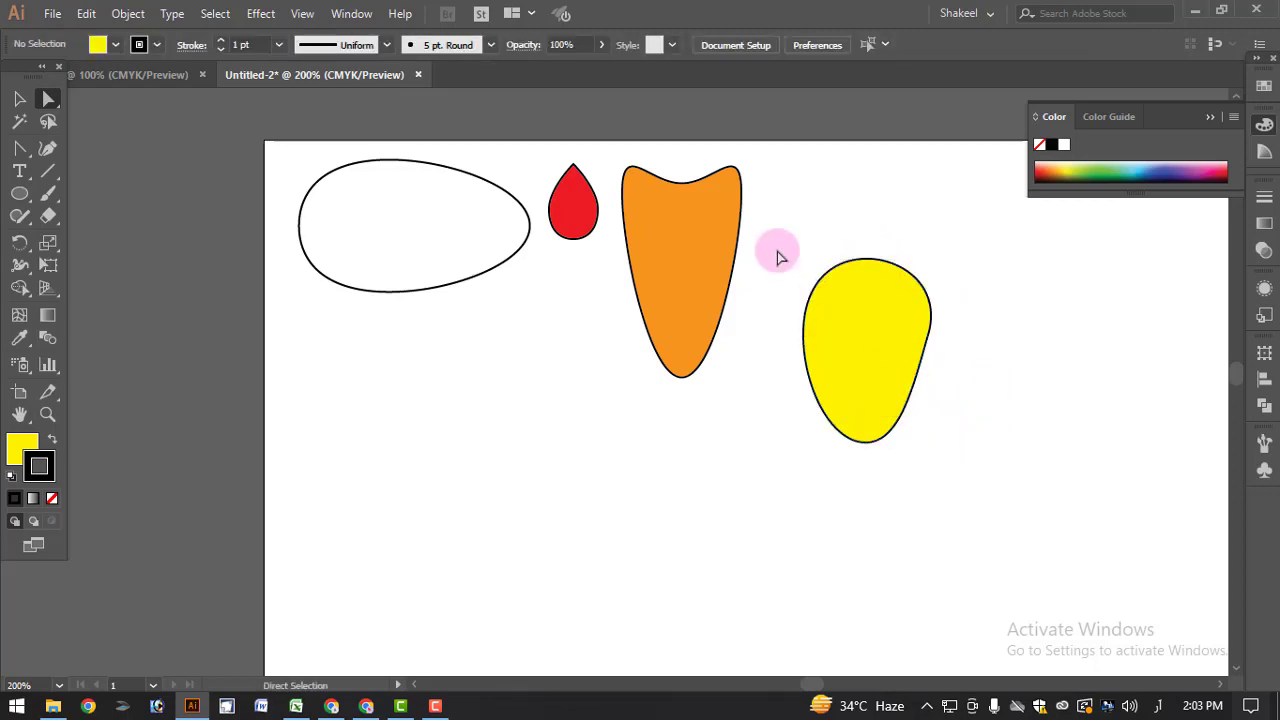
- Readjust the lower and upper handles of the yellow shape's right anchor so its lower-right side curves slightly inward, and deselect it
click(924, 372)
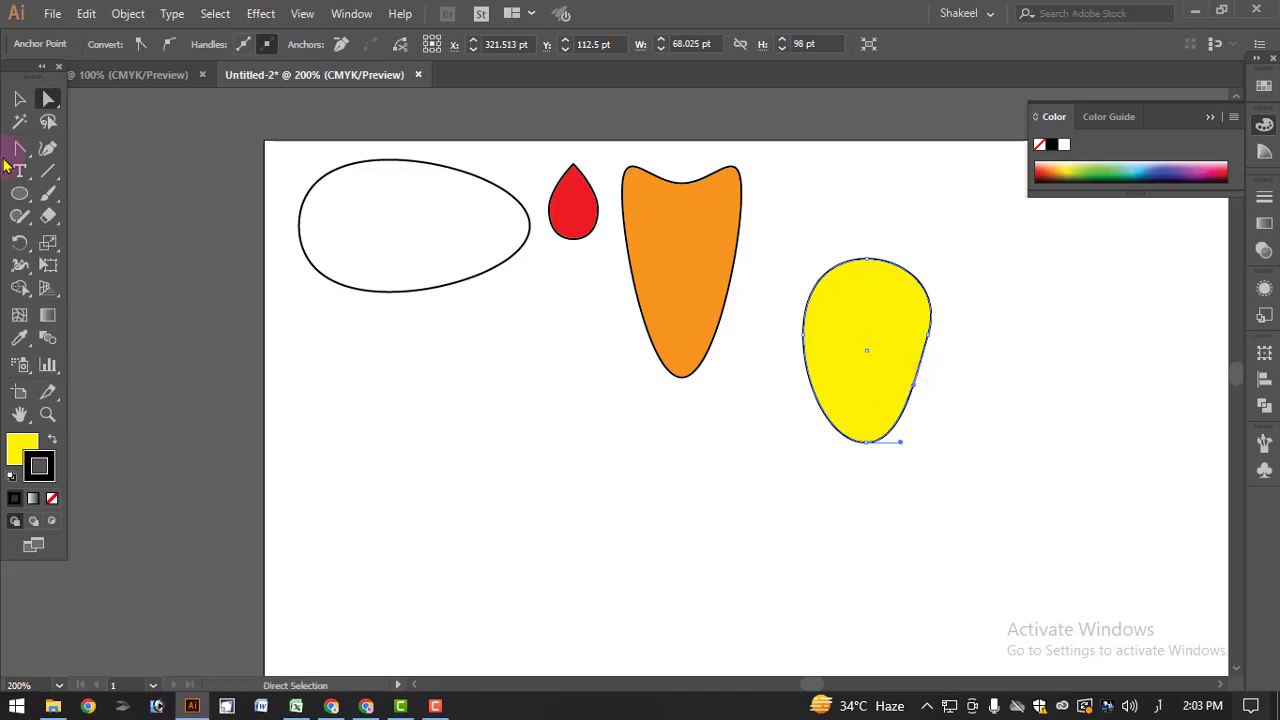
click(934, 377)
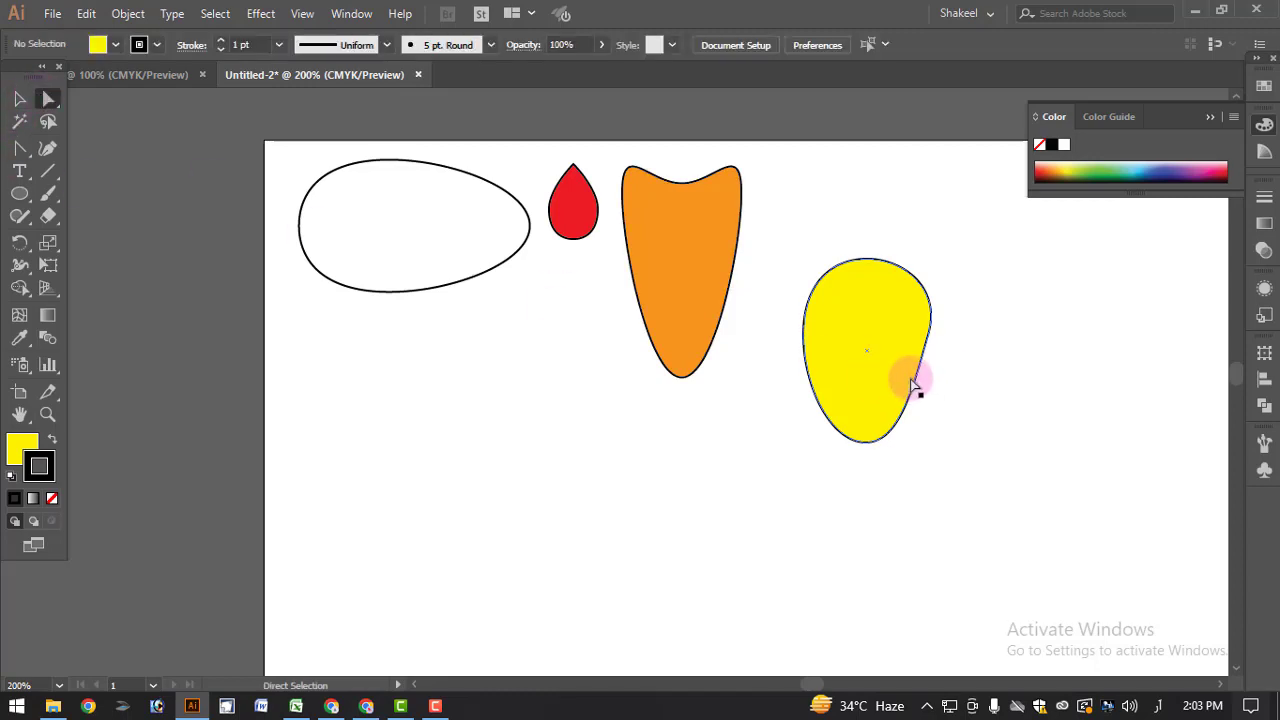
click(924, 345)
click(926, 342)
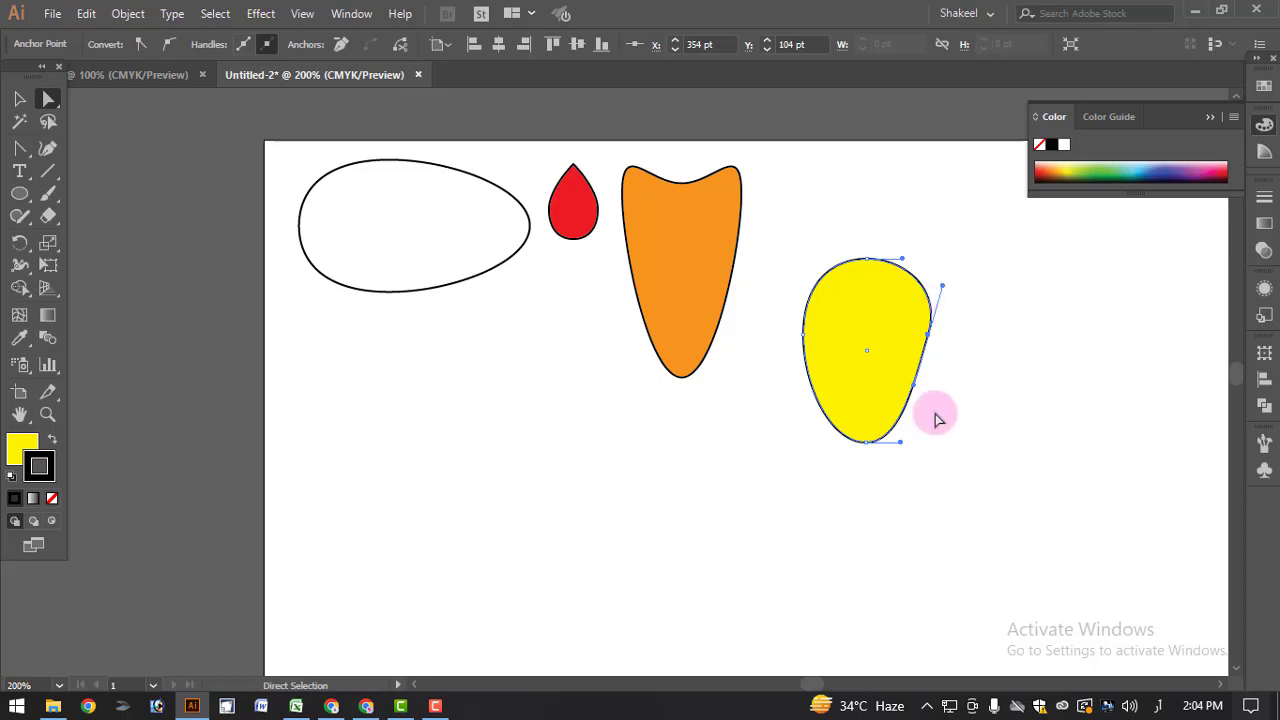
drag(914, 393, 921, 387)
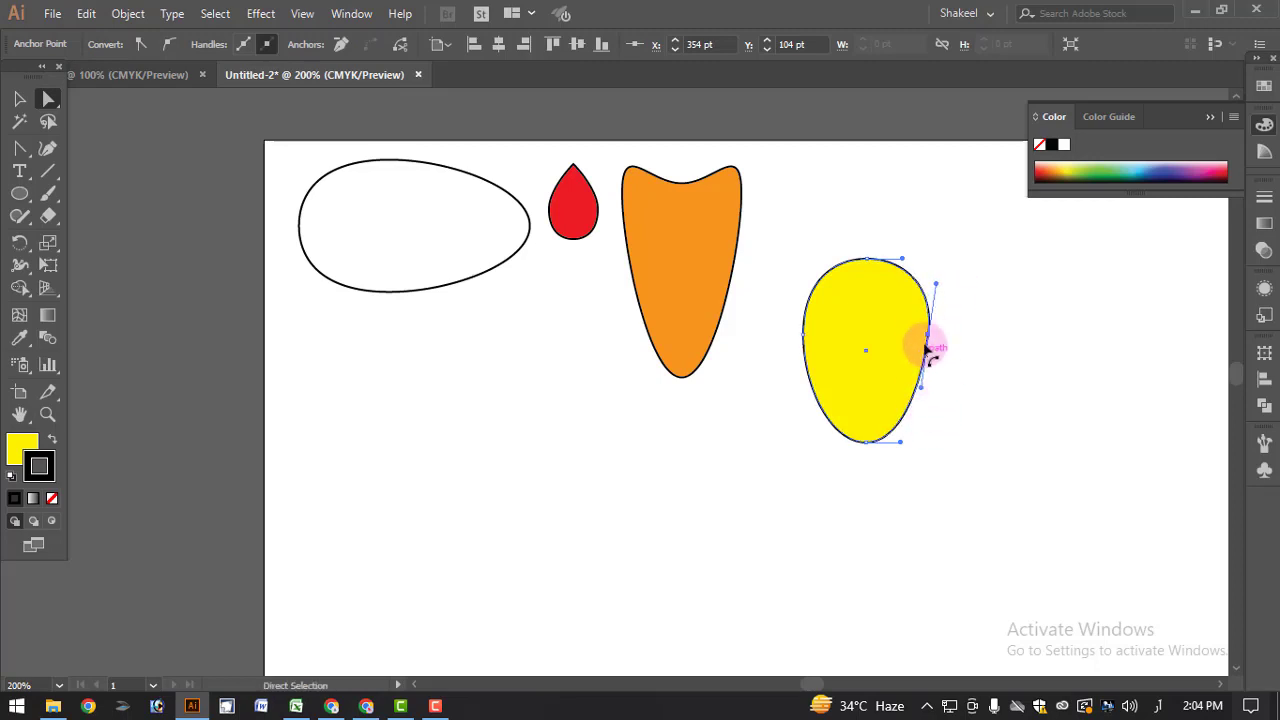
mouse_move(937, 289)
mouse_down()
mouse_move(957, 302)
mouse_move(946, 297)
mouse_up()
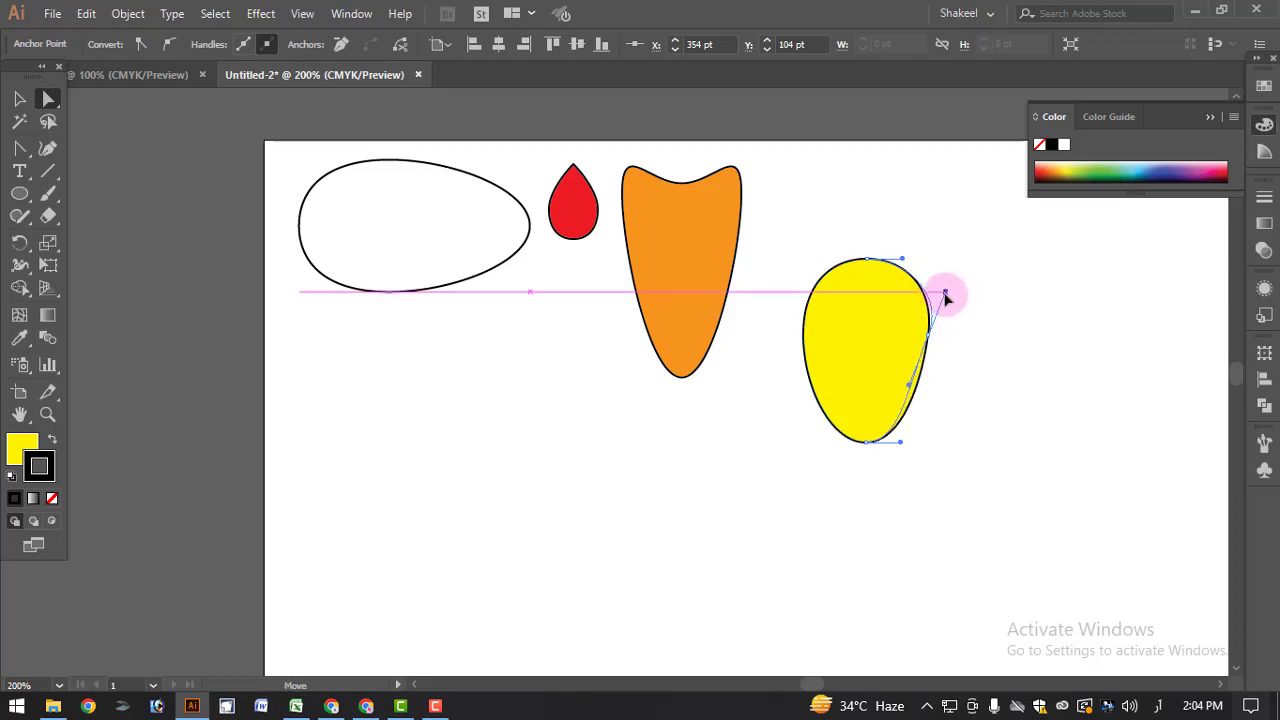
click(965, 358)
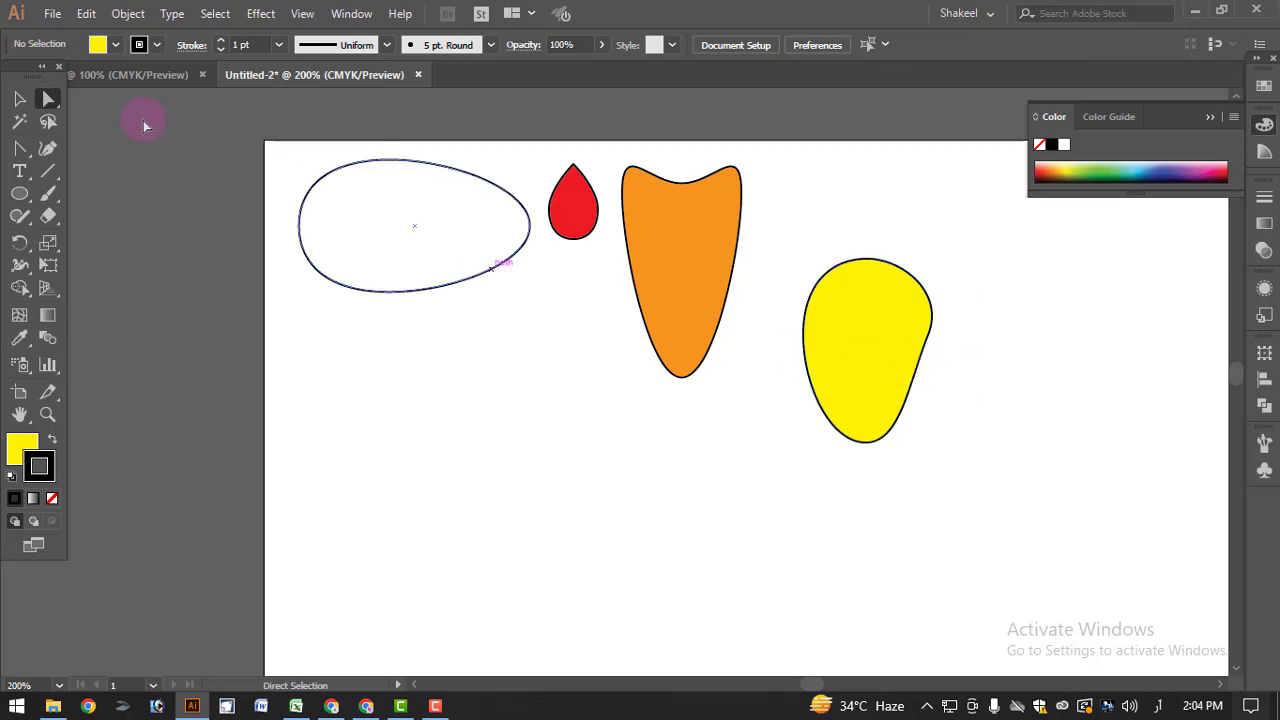
- Move the yellow mango shape beside the carrot shape, rotate it slightly counterclockwise and deselect it
click(22, 100)
drag(901, 351, 854, 286)
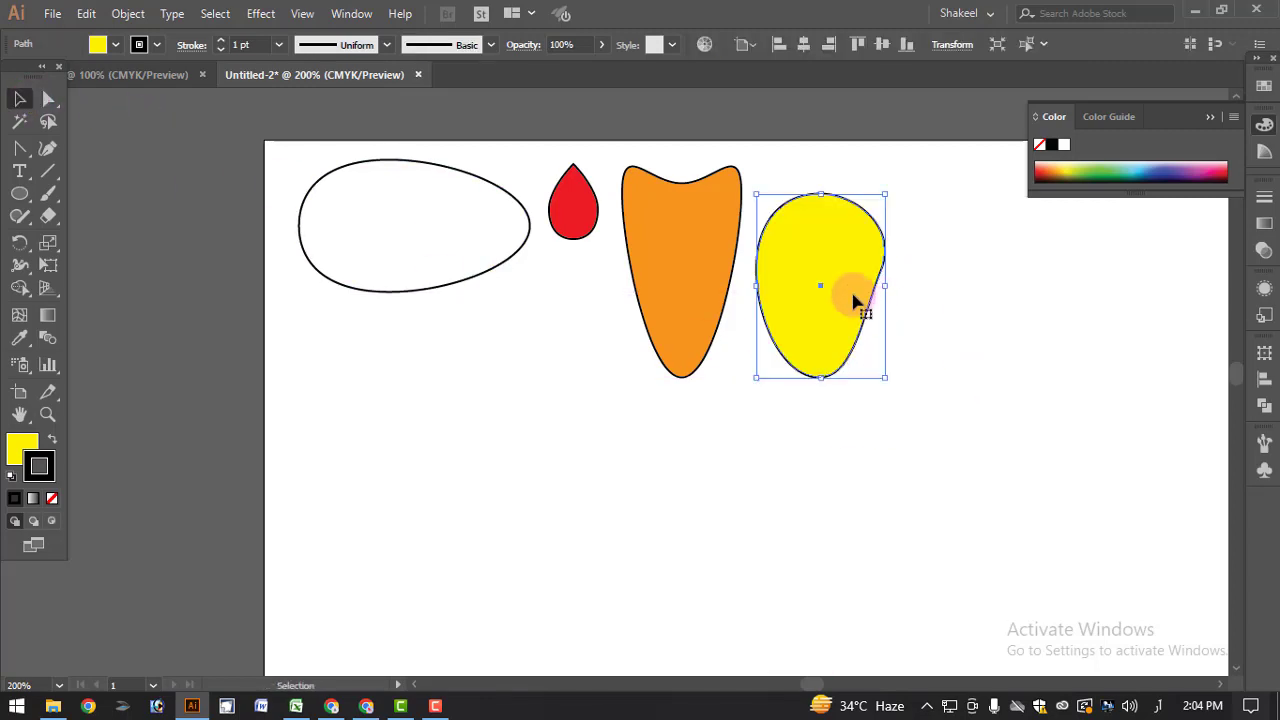
drag(894, 377, 900, 414)
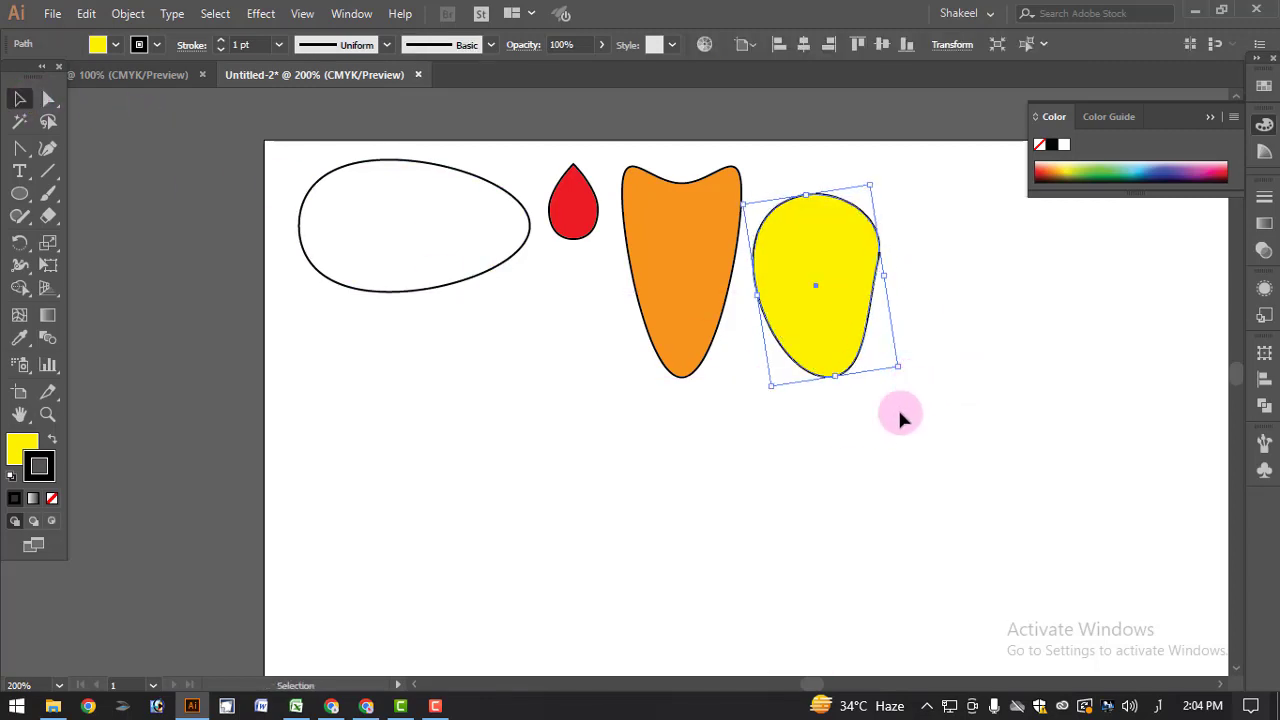
click(743, 400)
- Draw a narrow upright ellipse to the right of the yellow mango shape and switch to Direct Selection
click(20, 194)
drag(949, 257, 1015, 404)
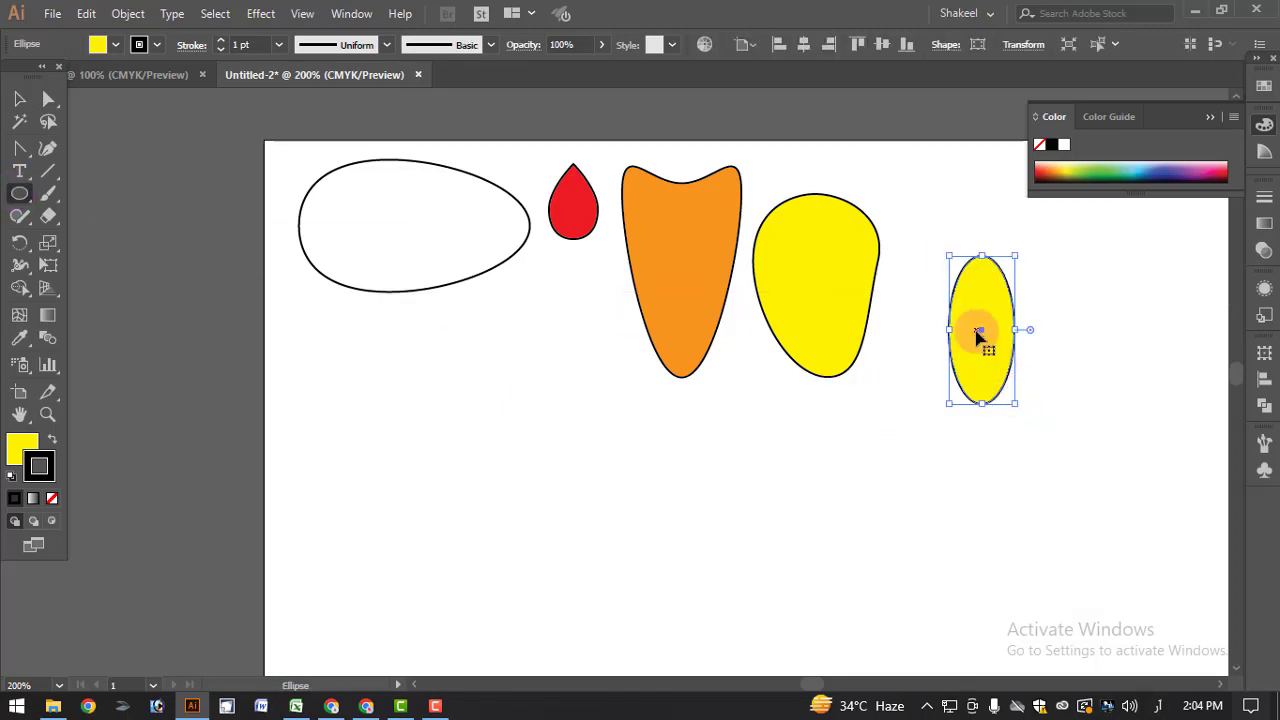
click(47, 97)
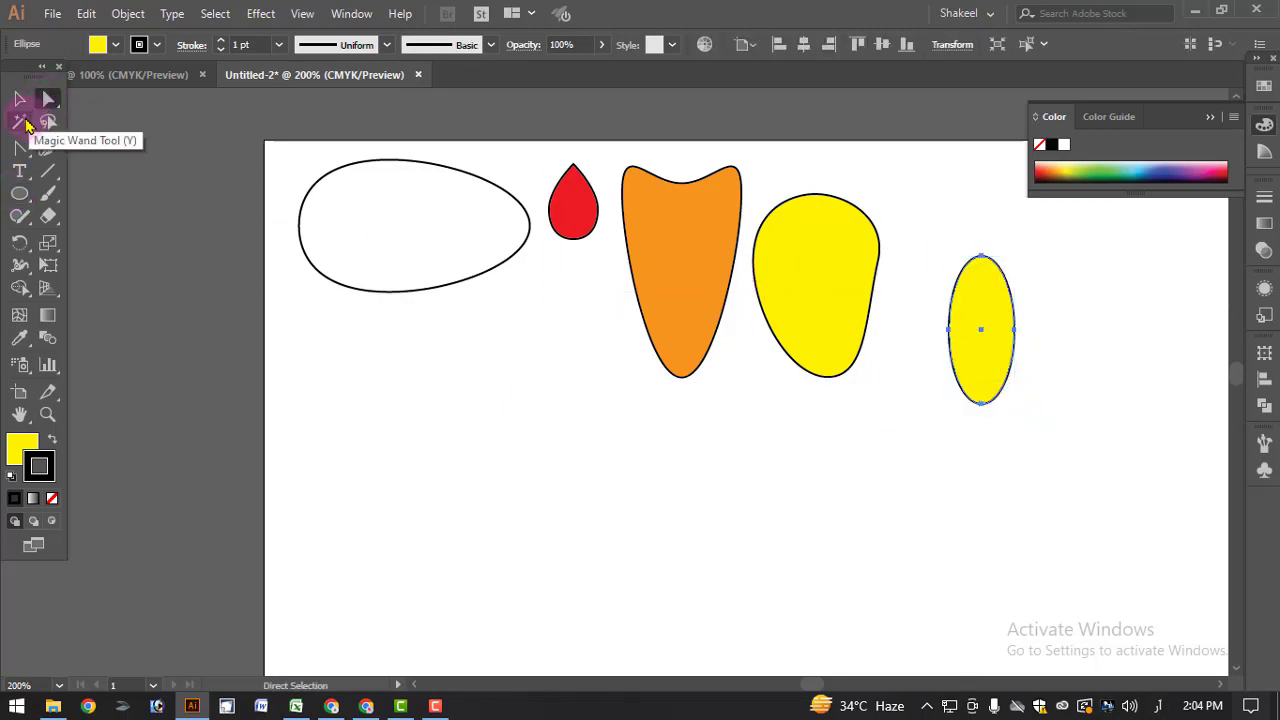
- Convert the narrow ellipse's upper and lower anchors to corner points, forming a pointed leaf
click(17, 148)
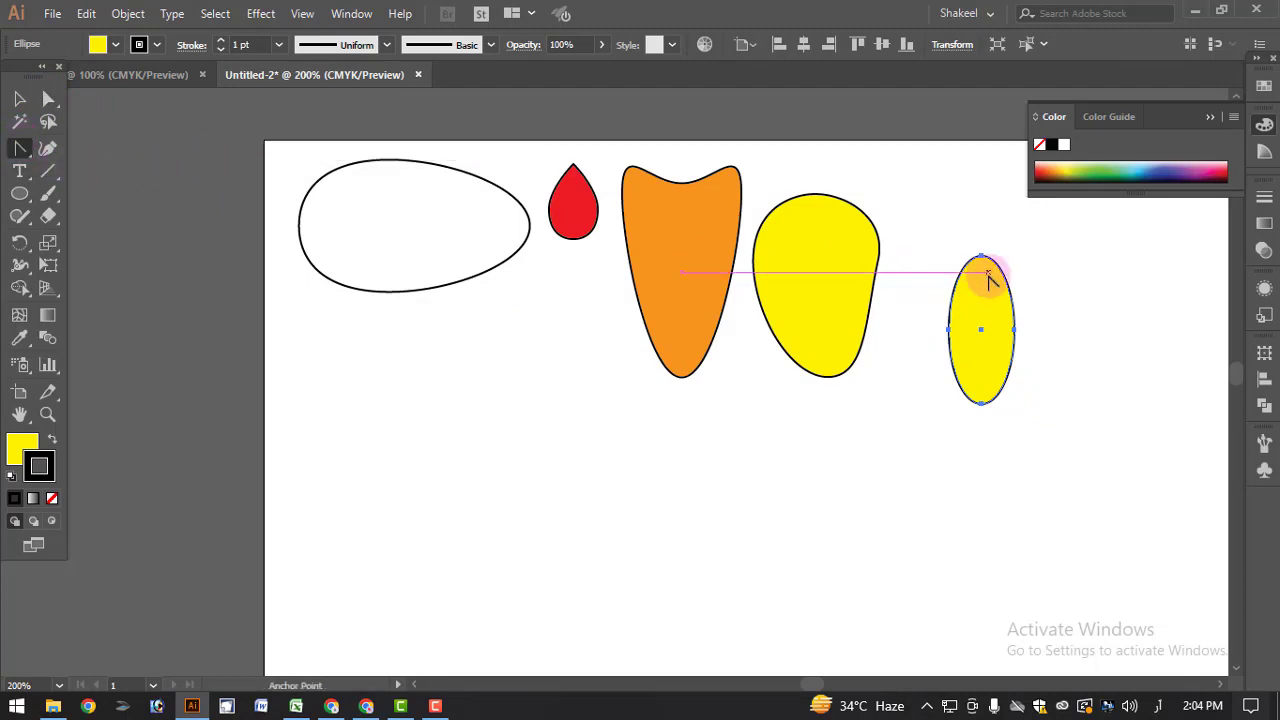
click(983, 258)
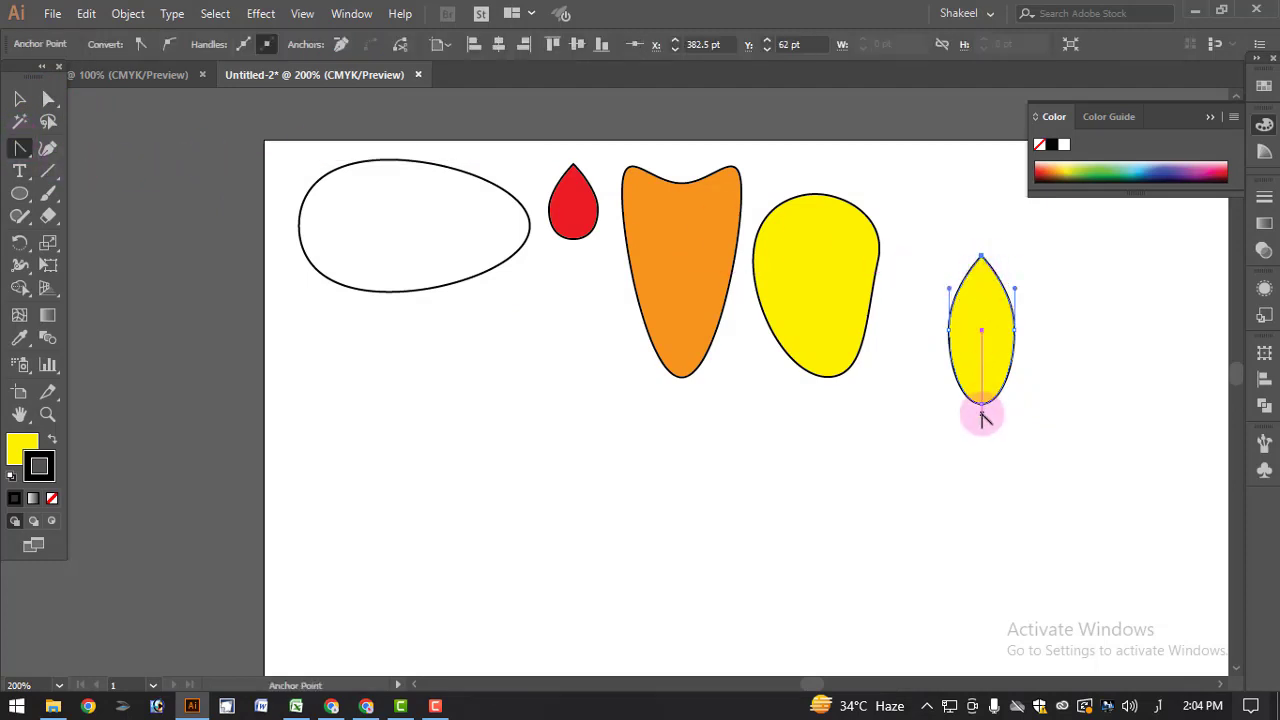
click(982, 405)
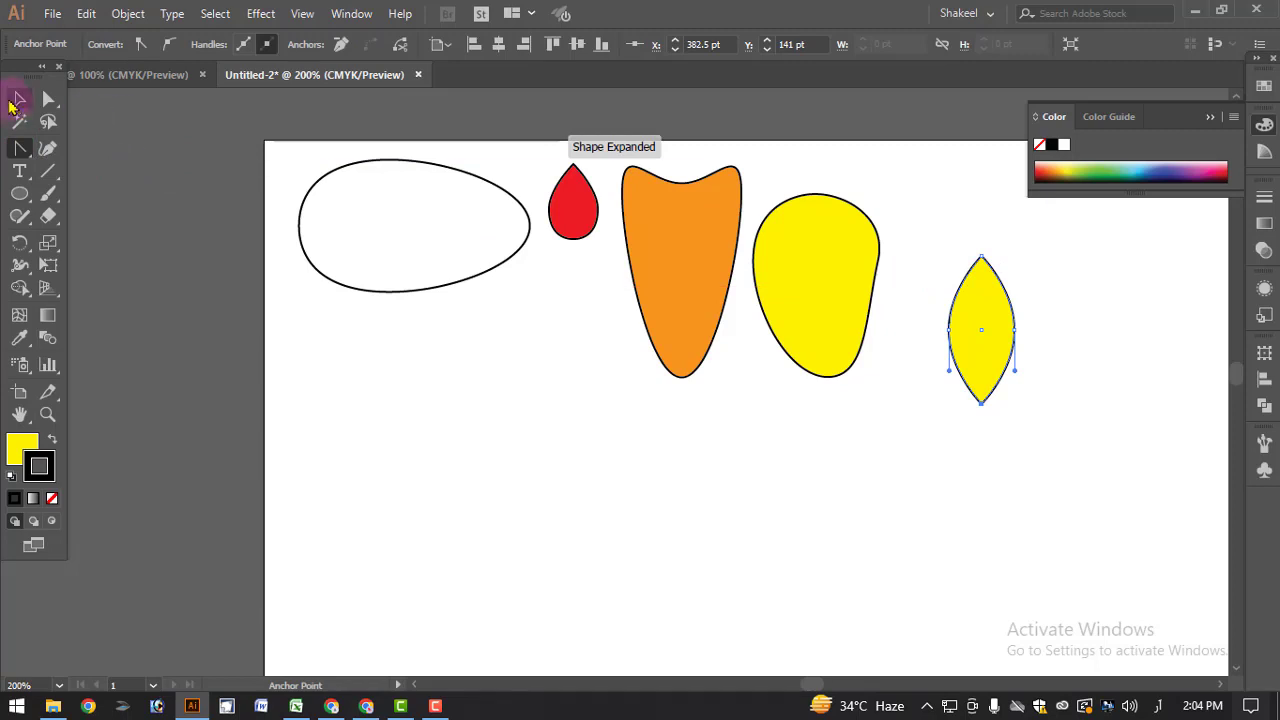
click(19, 98)
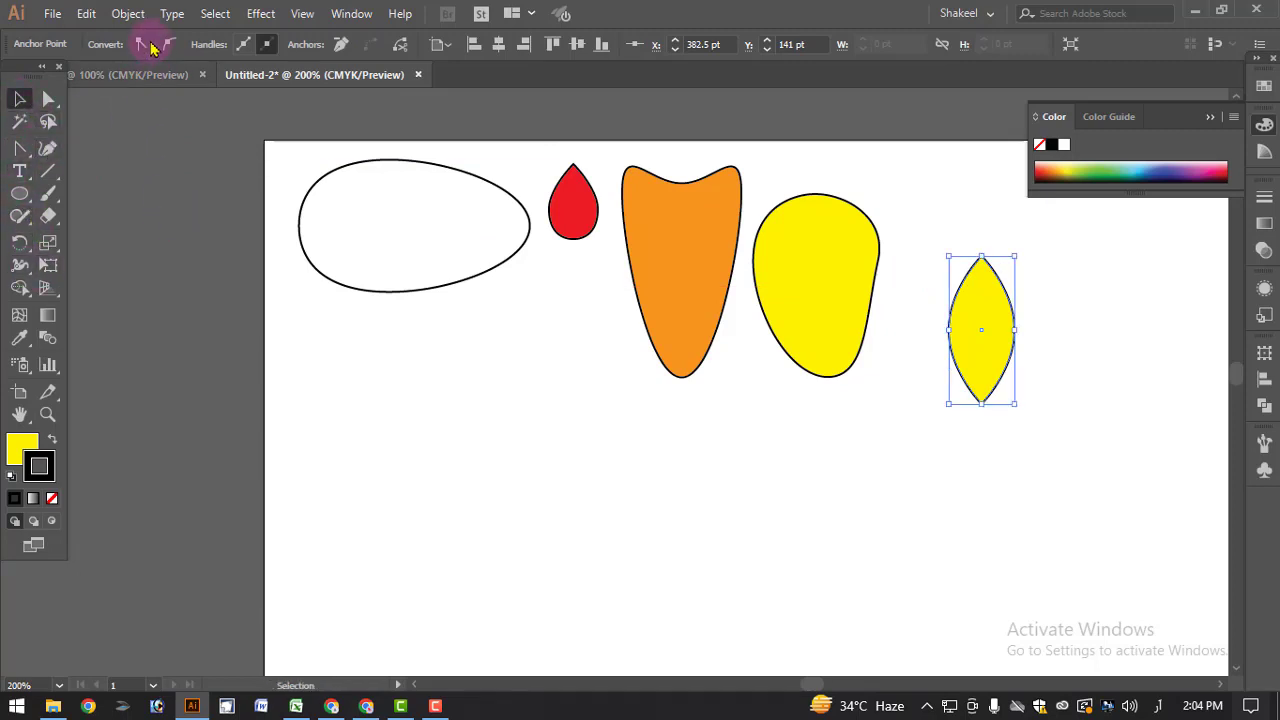
- Fill the pointed leaf shape with green
drag(934, 223, 1060, 460)
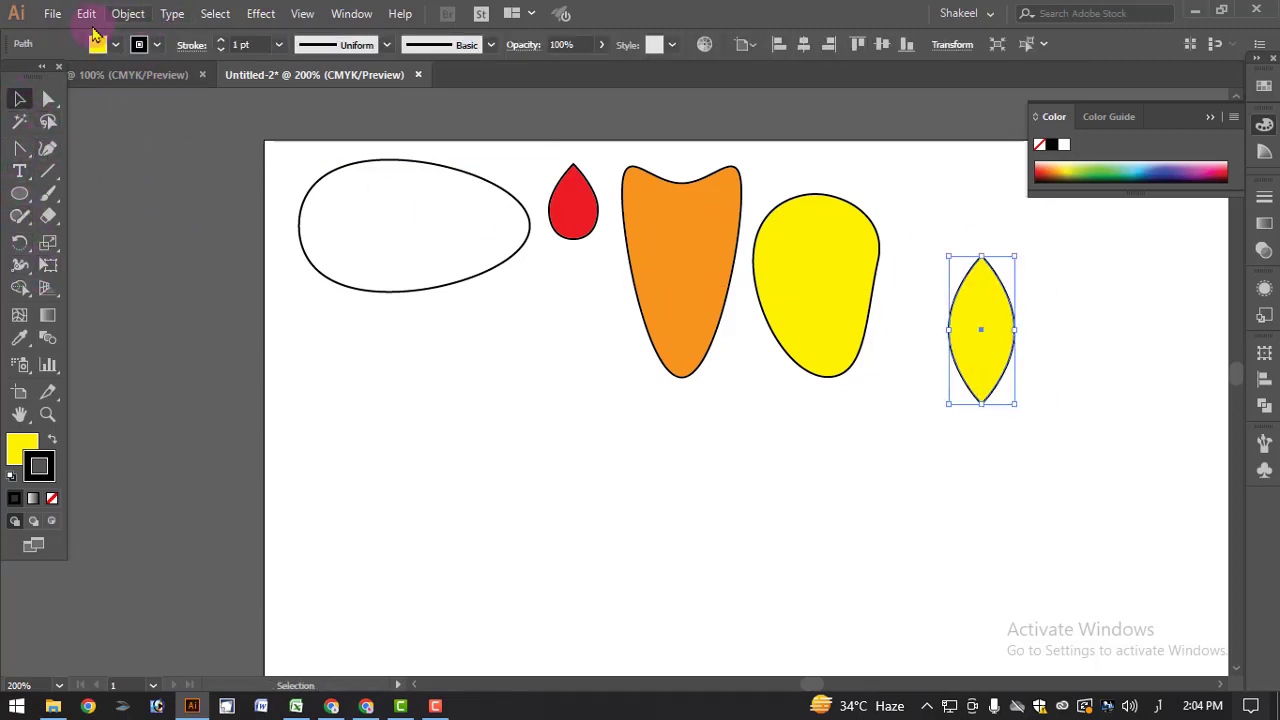
click(116, 45)
click(91, 76)
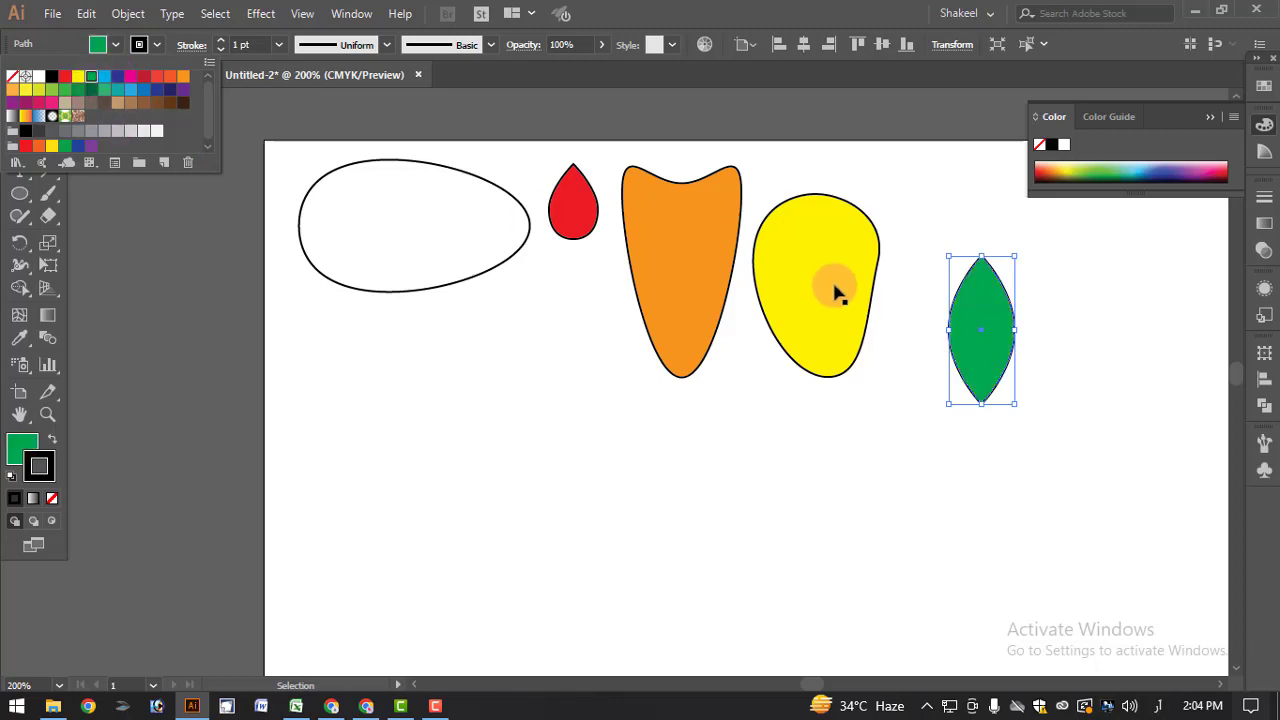
click(1018, 326)
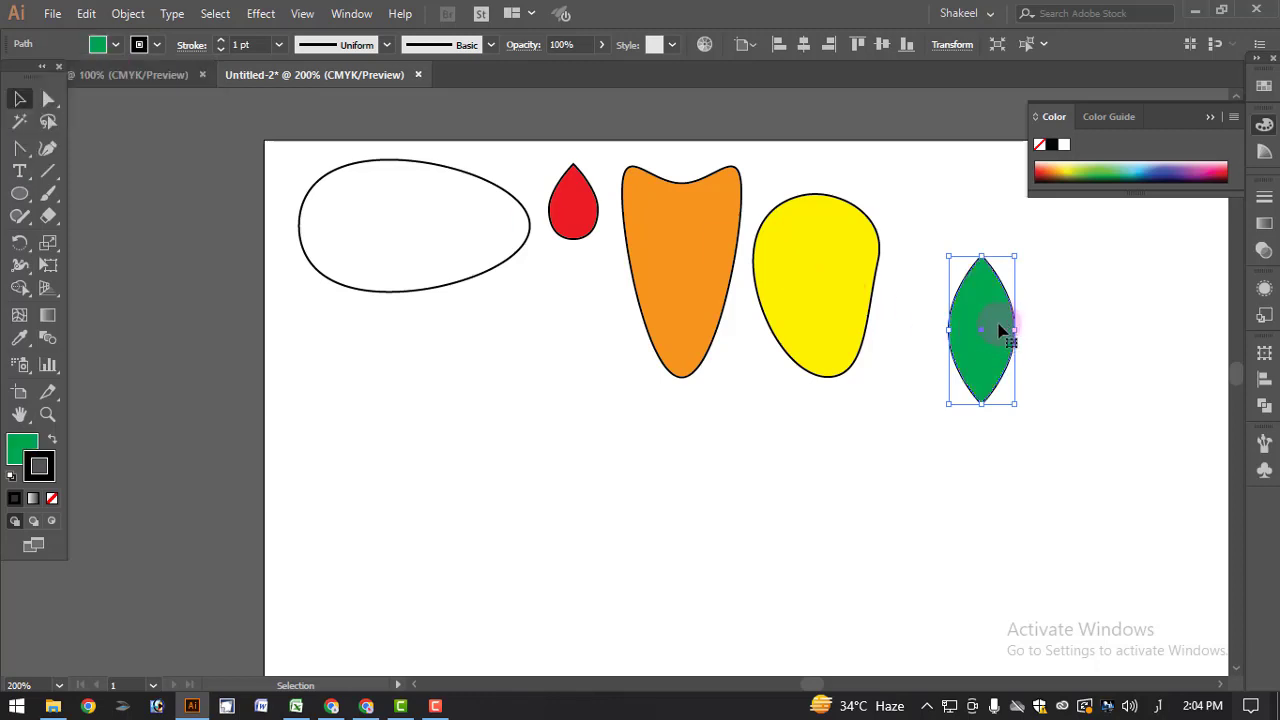
- Place the green leaf tilted over the mango's upper part and two smaller leaf copies, angled apart, on the carrot's top
drag(1013, 330, 849, 250)
click(666, 217)
click(809, 400)
shift+click(838, 243)
click(939, 313)
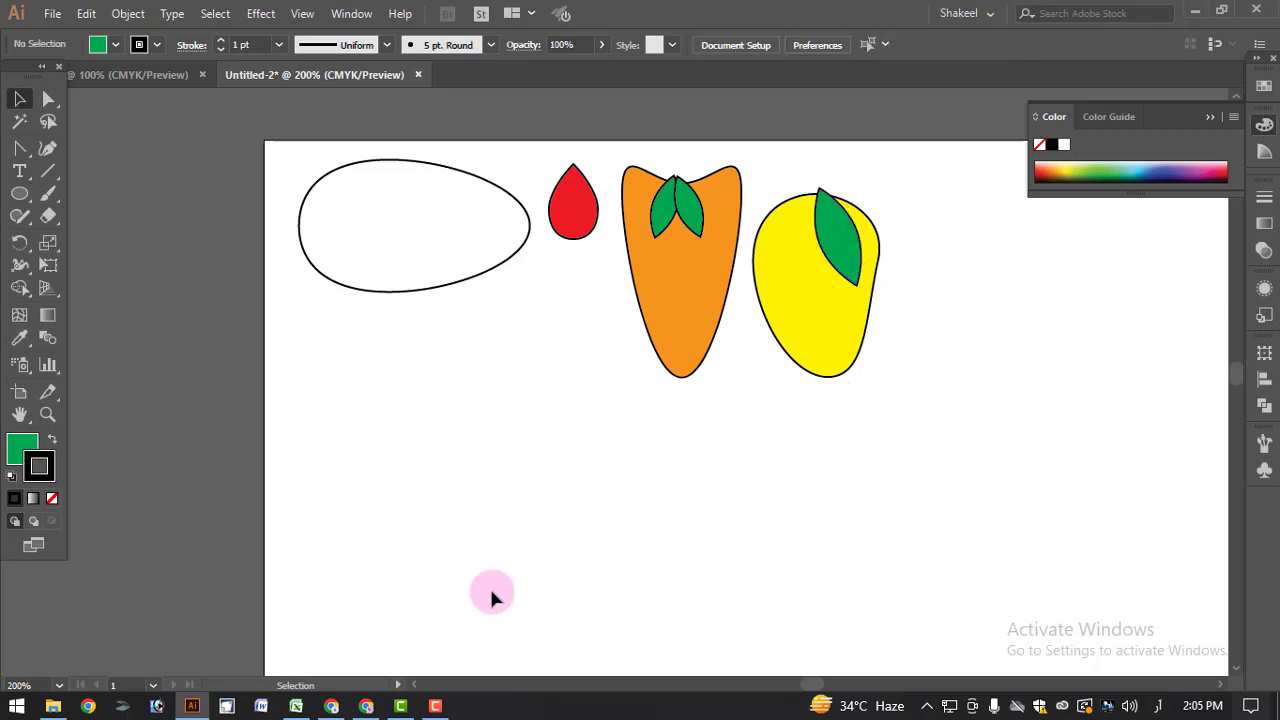
- Check the sample drawings in the other open document and return to Untitled-2
click(161, 76)
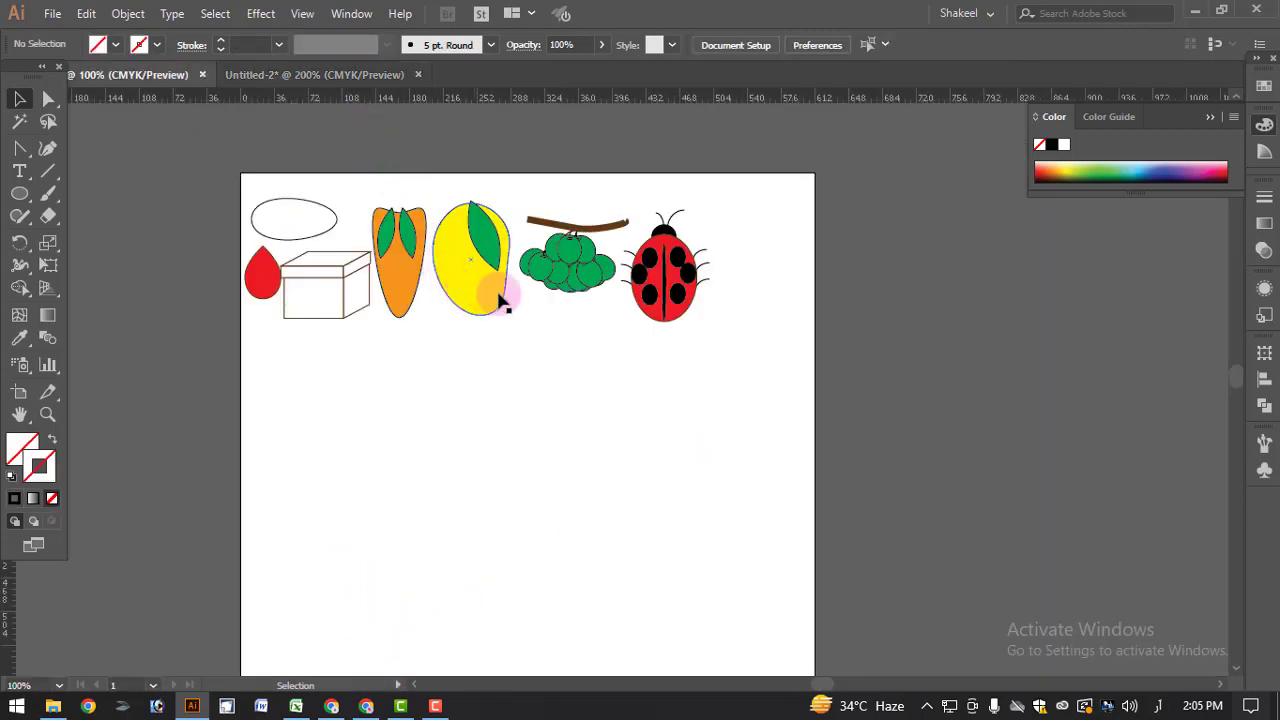
click(243, 77)
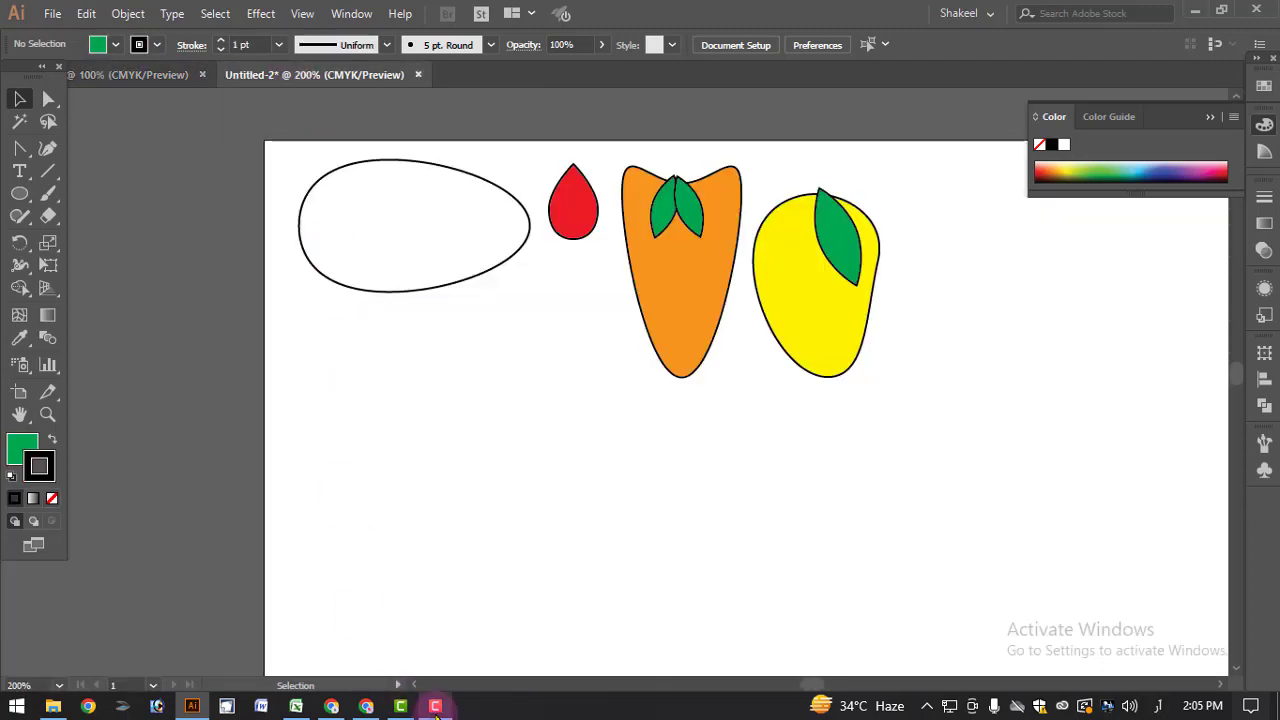
click(435, 706)
click(1238, 555)
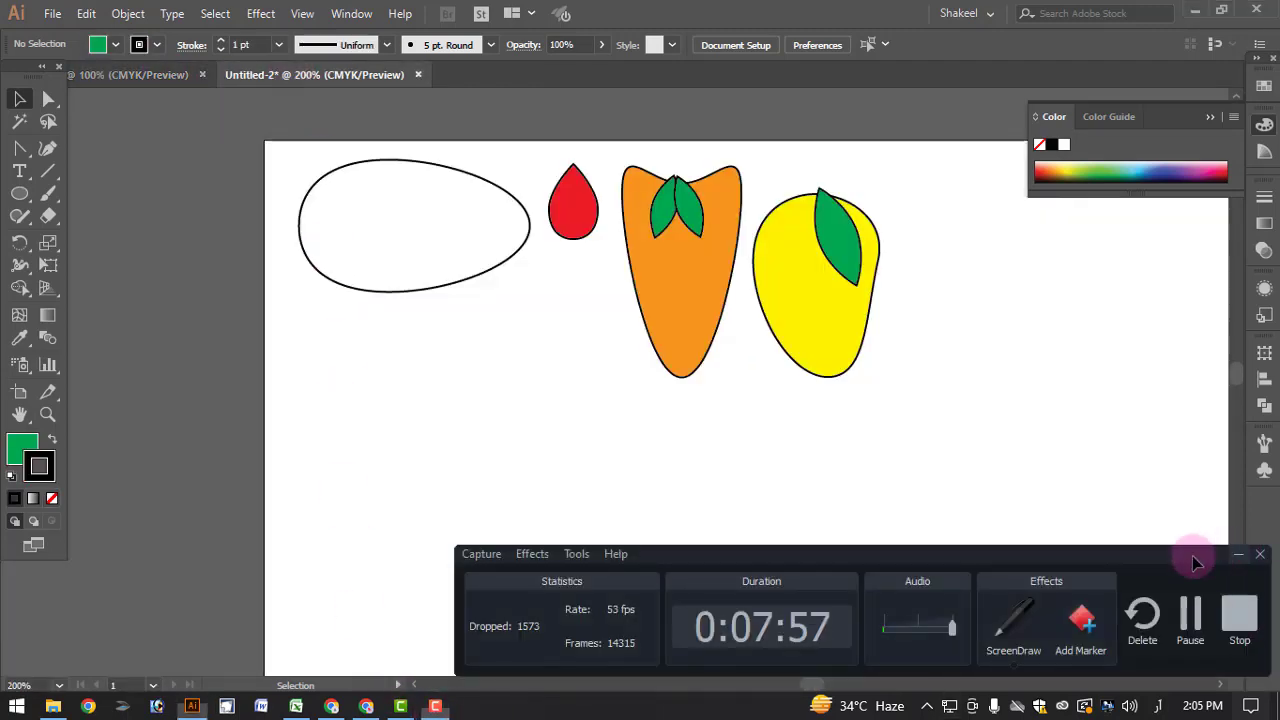
- Draw a small upright green ellipse below the mango and a tiny flat ellipse inside its upper end
click(37, 201)
drag(843, 432, 881, 489)
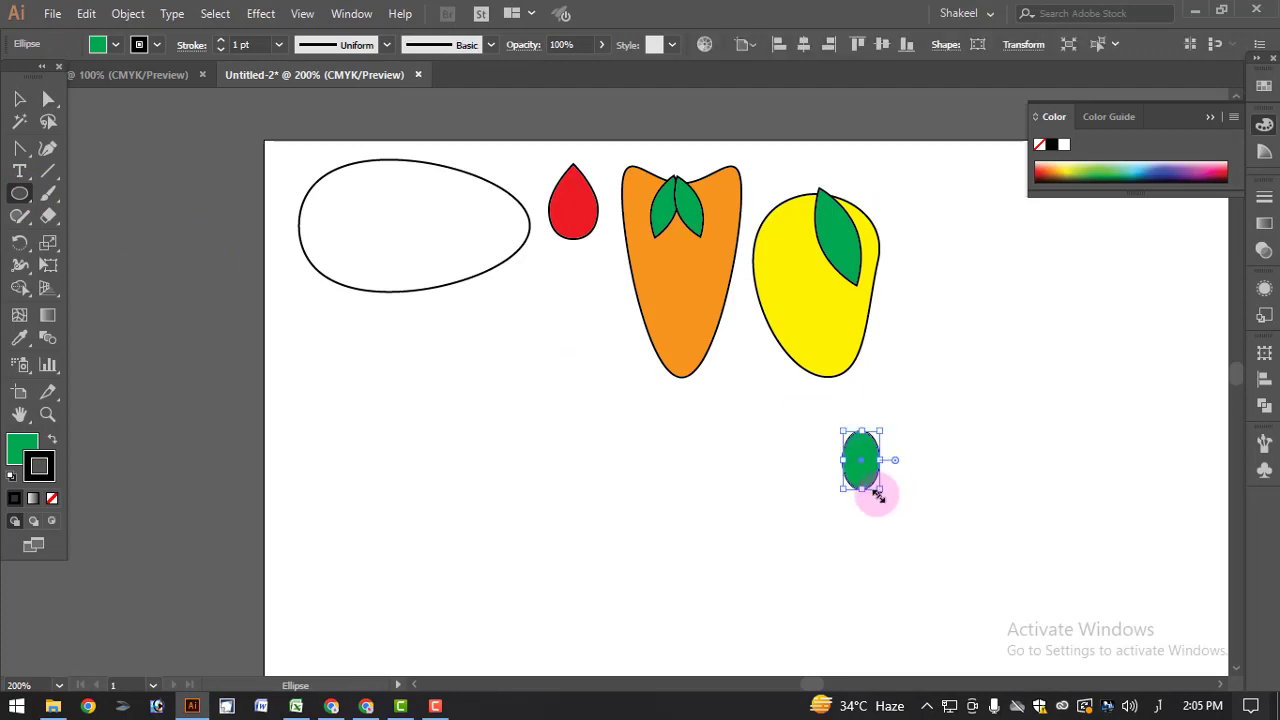
ctrl+double_click(883, 480)
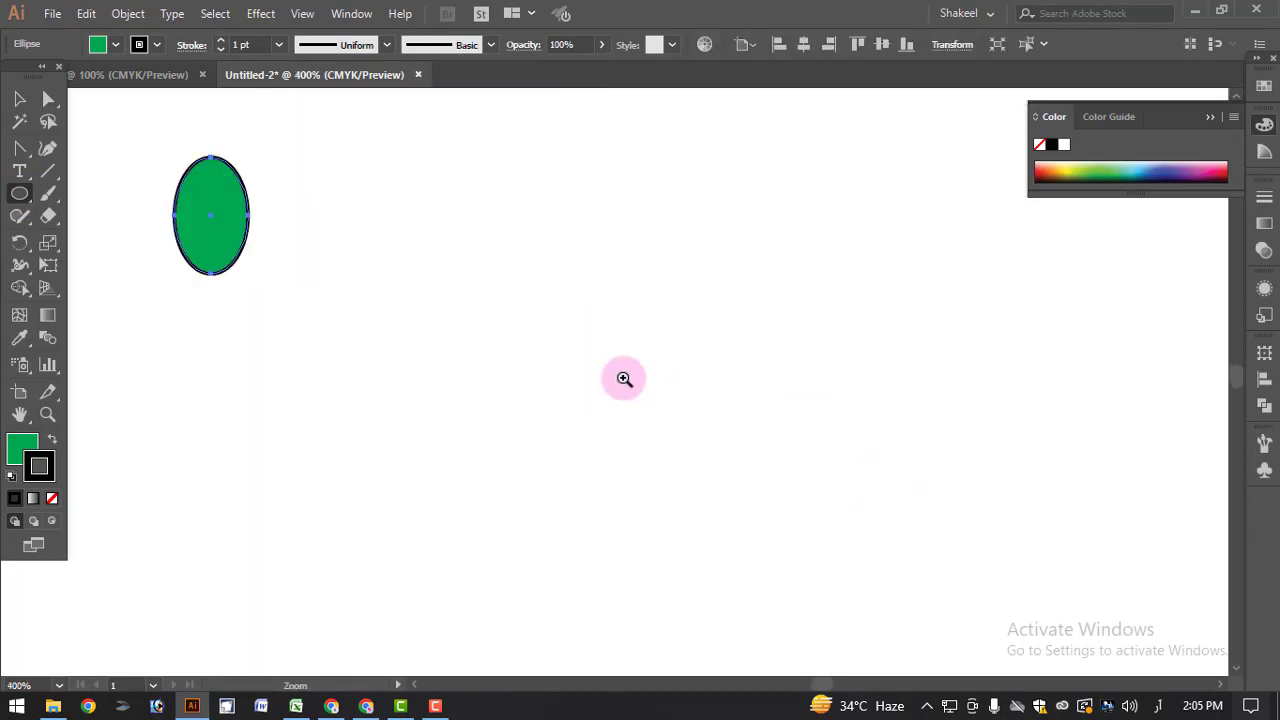
ctrl+click(175, 263)
ctrl+click(606, 363)
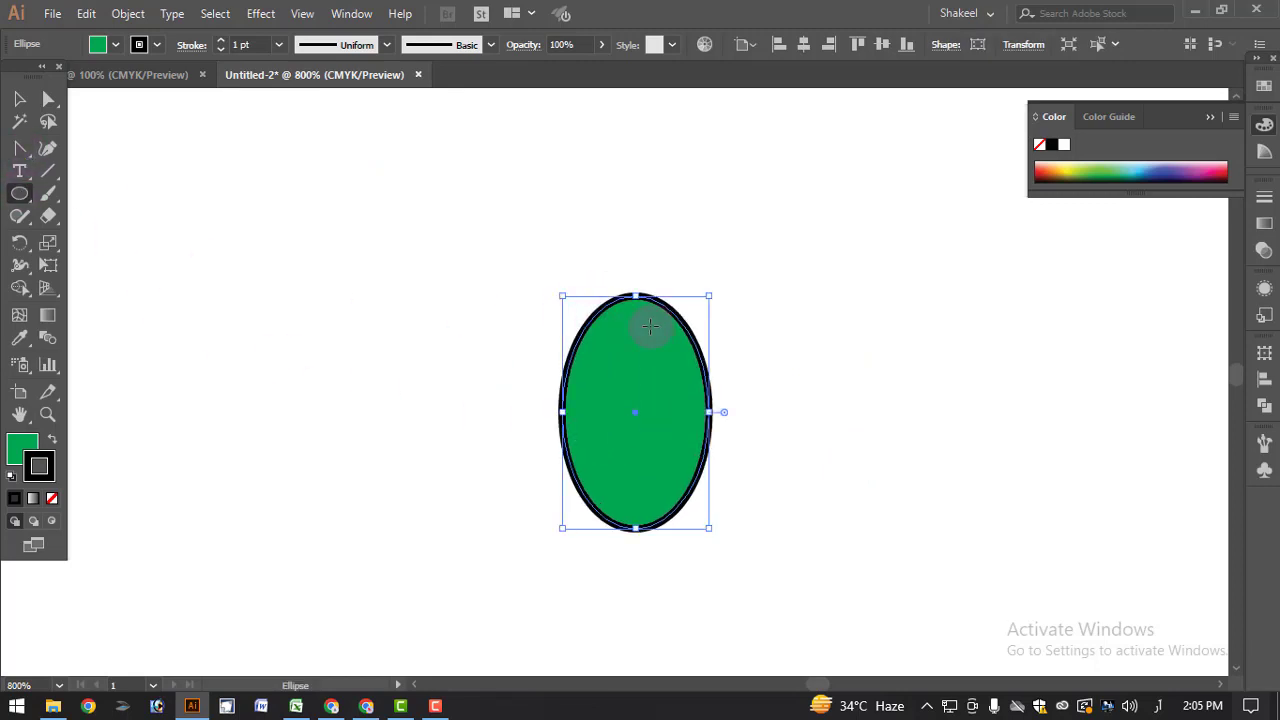
drag(627, 317, 666, 327)
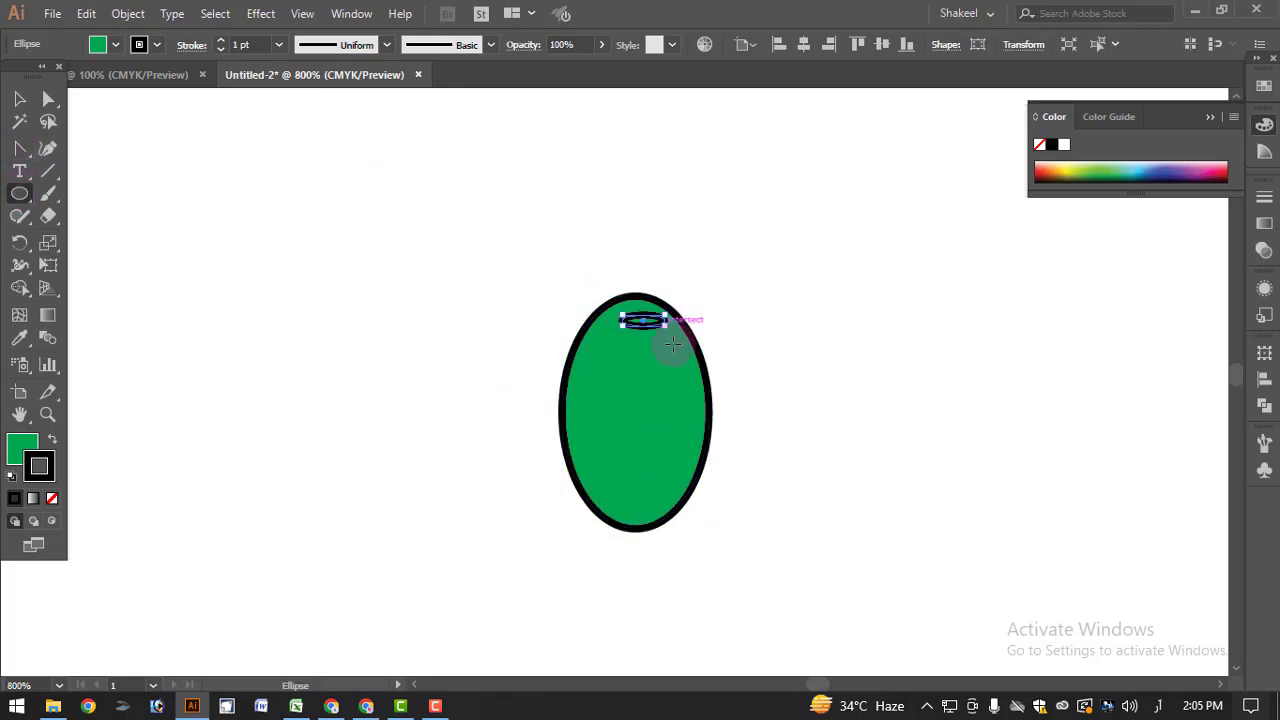
- Draw a curved stem with the Arc tool, rising from the tiny flat ellipse to the upper right
click(51, 178)
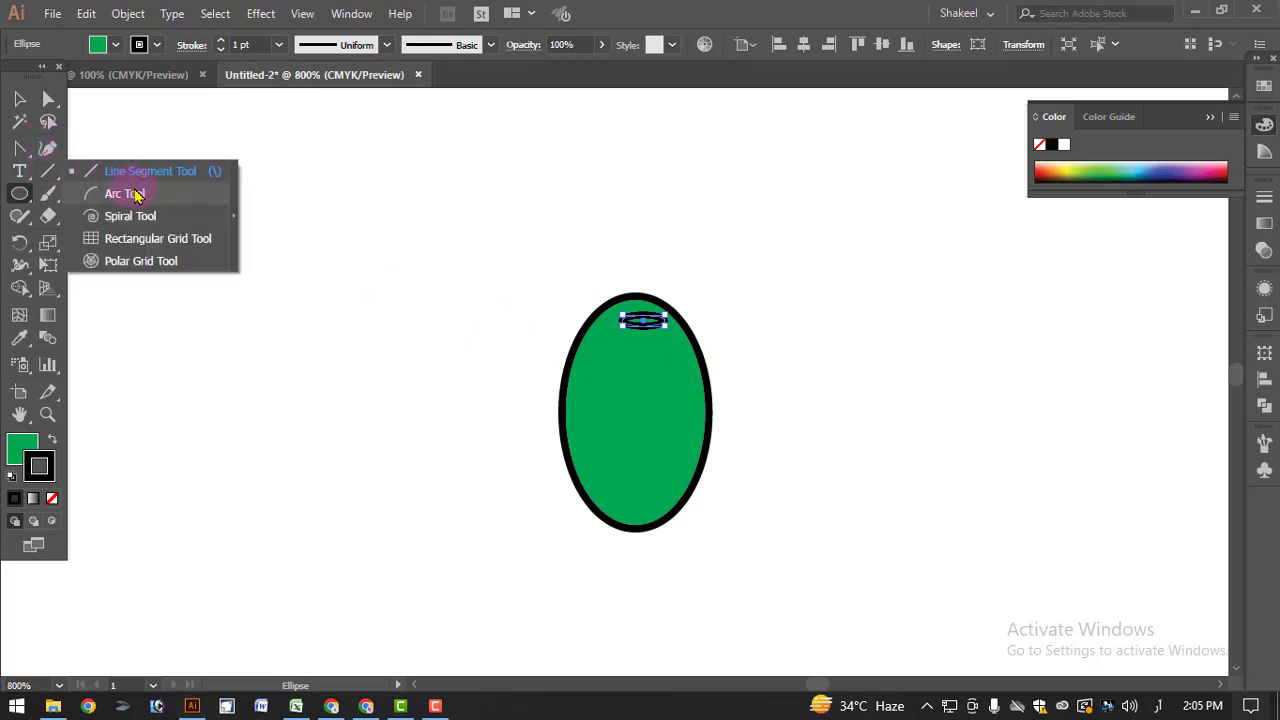
click(139, 199)
drag(673, 263, 652, 284)
click(20, 99)
click(677, 234)
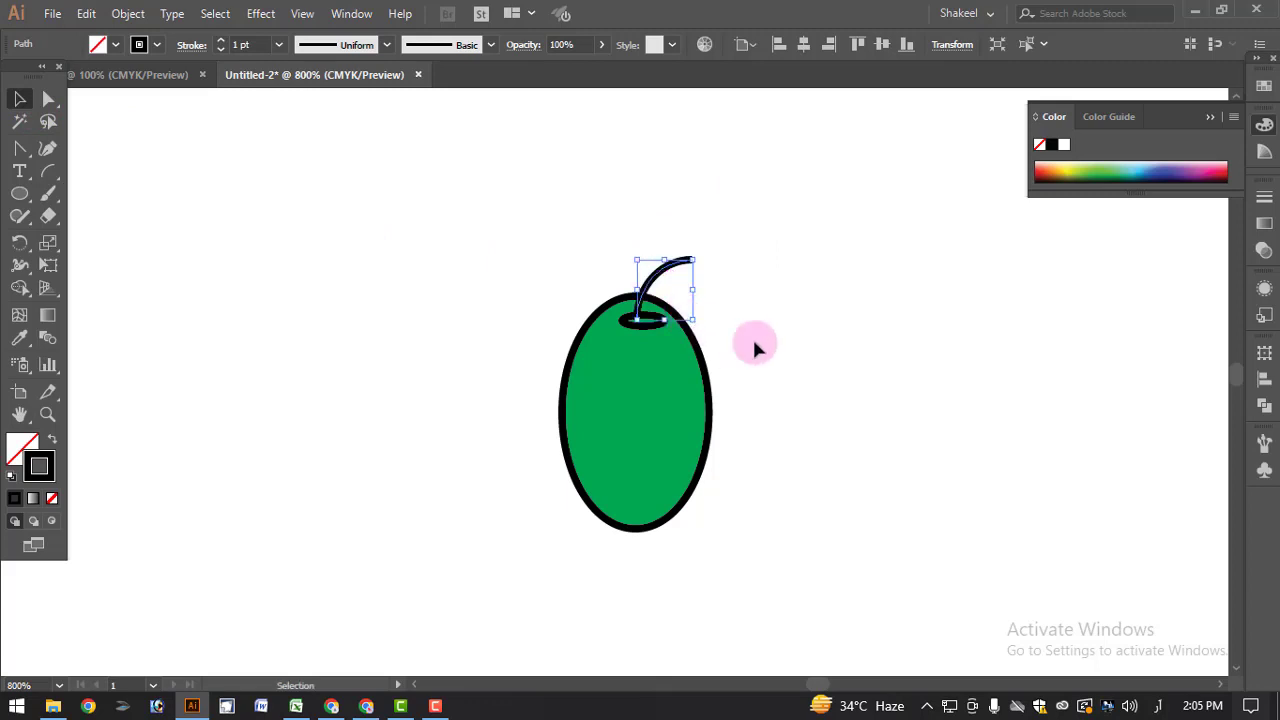
- Shift the arc stem slightly right and down so its lower end meets the centre of the tiny flat ellipse
drag(530, 190, 794, 580)
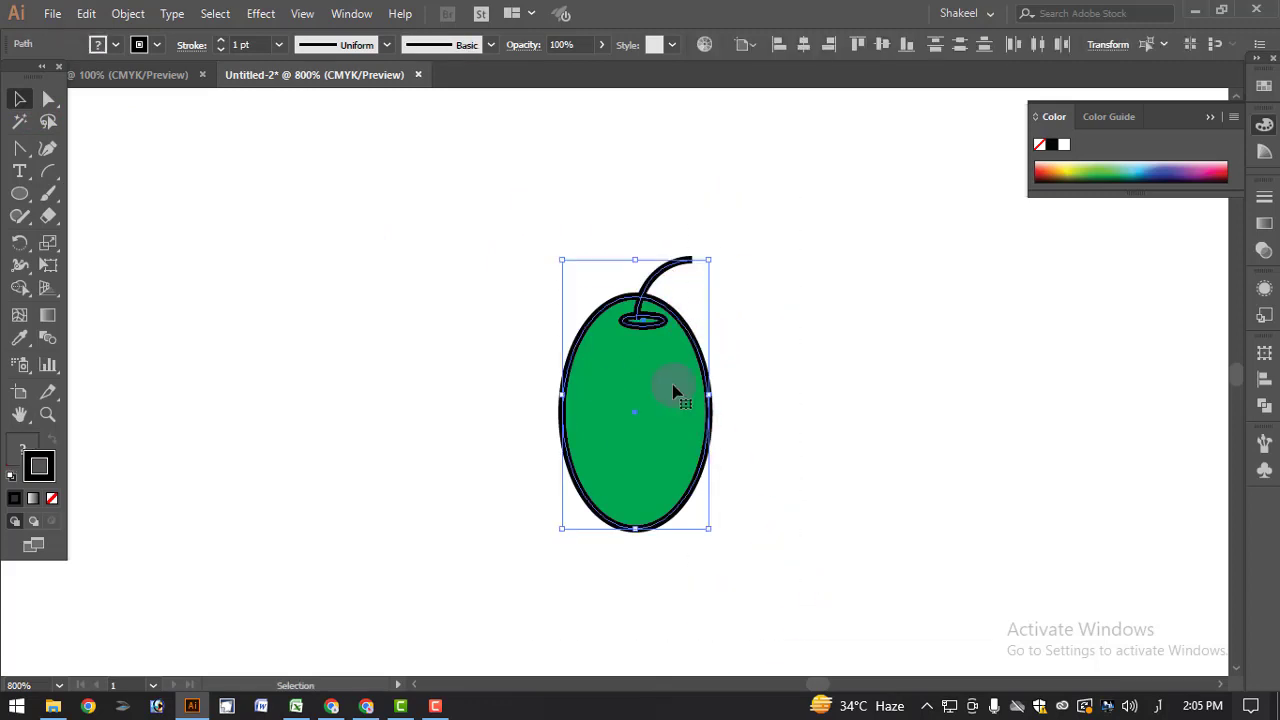
right_click(656, 370)
click(757, 246)
drag(677, 269, 661, 311)
click(794, 291)
scroll(645, 305, up, 1)
click(514, 451)
drag(485, 260, 300, 420)
click(640, 350)
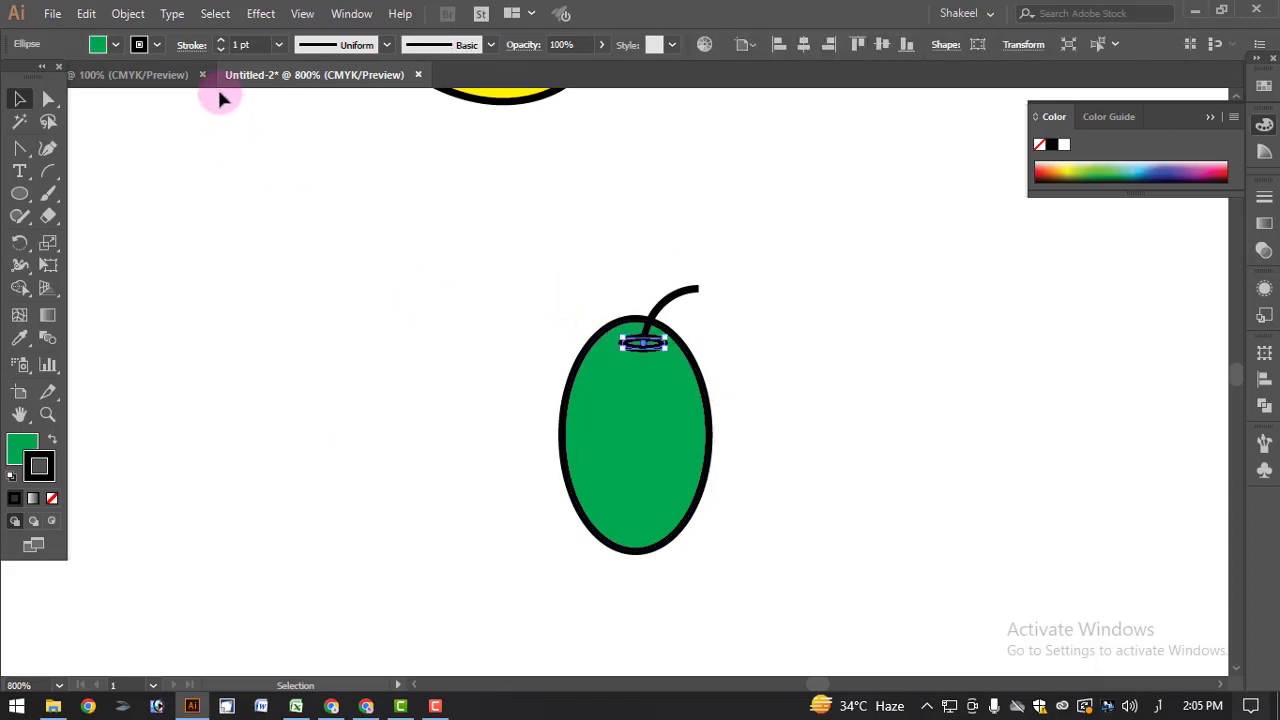
- Set the stroke of the green ellipse, the flat ellipse and the stem to 0.25 pt
mouse_move(486, 234)
mouse_down()
mouse_move(709, 586)
mouse_move(771, 590)
mouse_up()
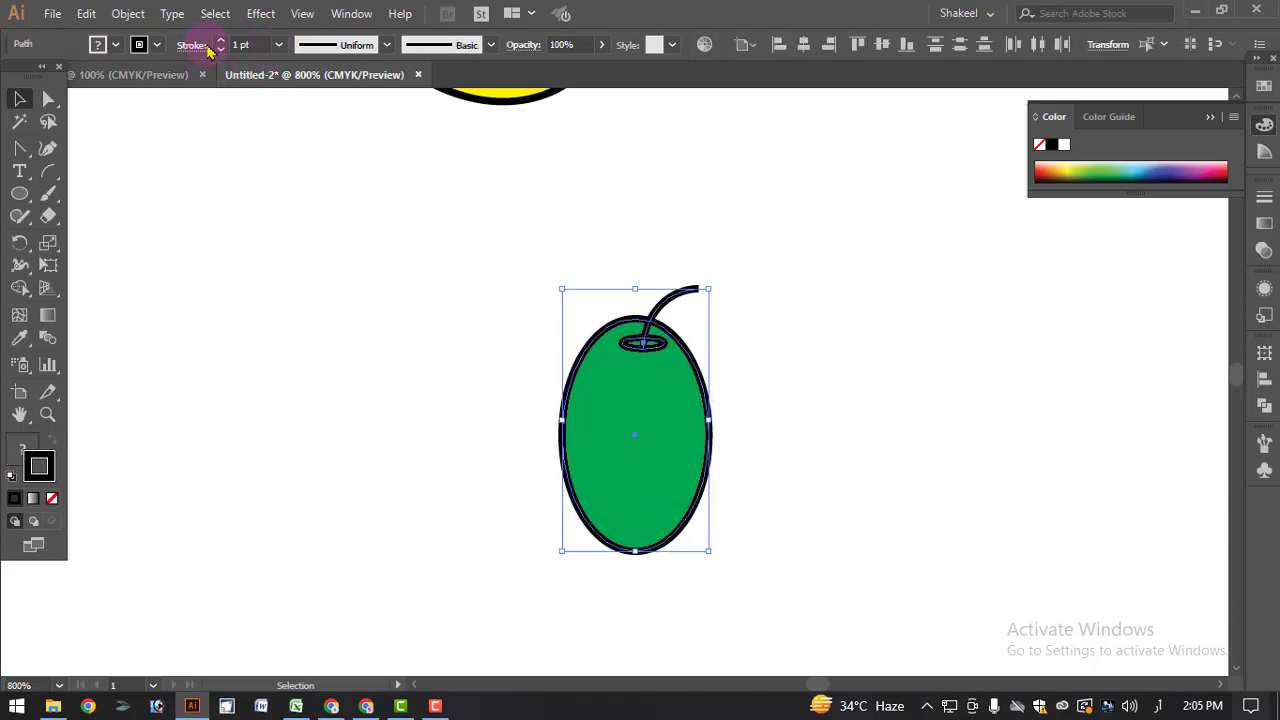
click(282, 47)
click(300, 58)
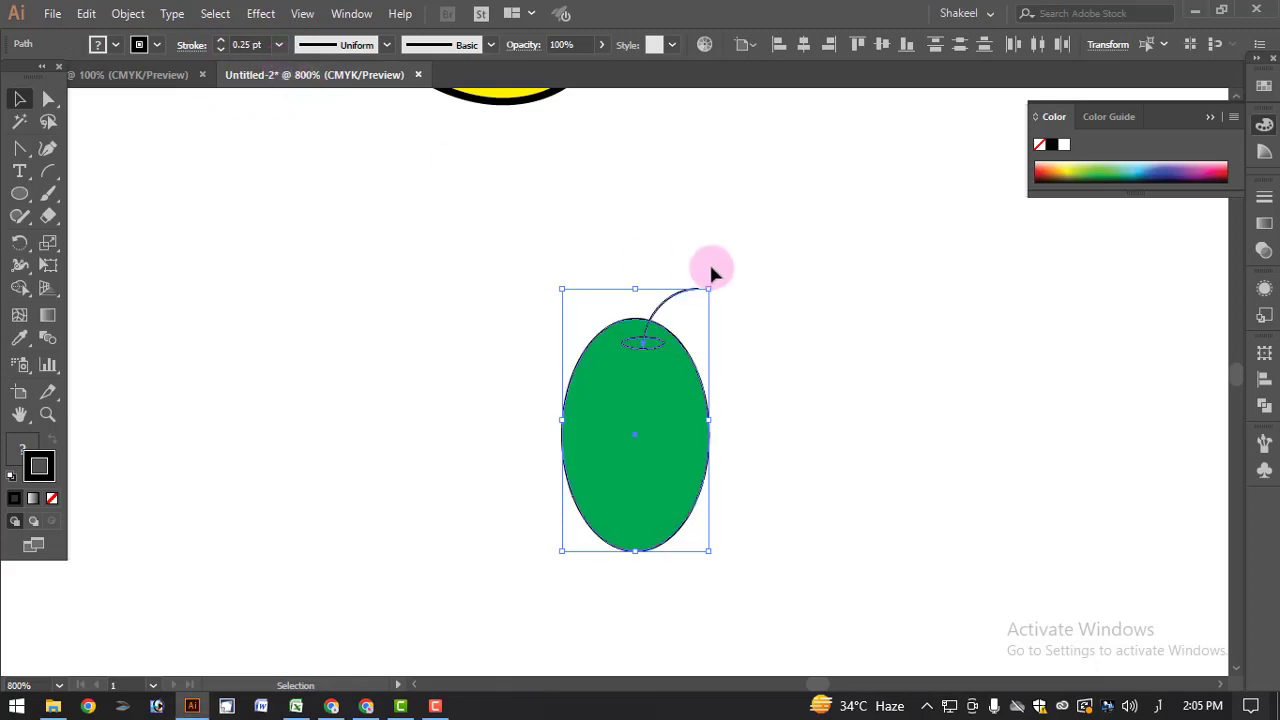
click(699, 598)
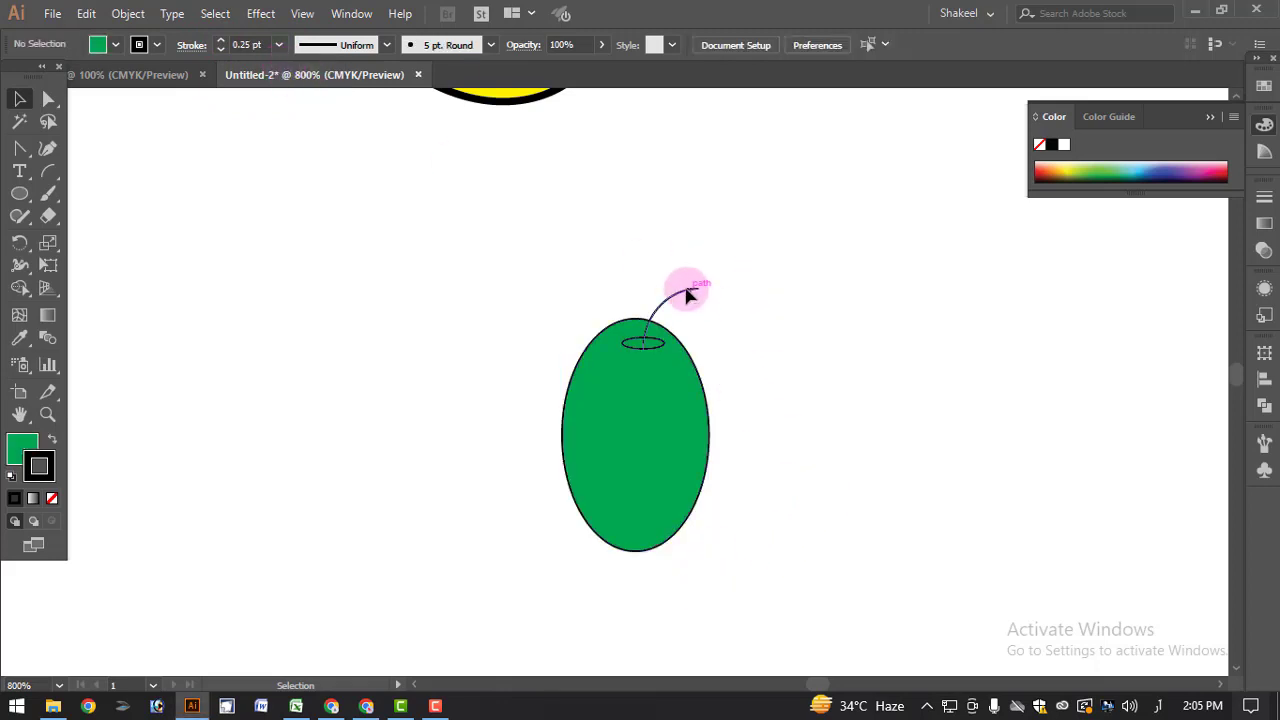
- Move the stem and the tiny flat ellipse slightly left and up to centre them on the grape's top
drag(688, 295, 683, 286)
drag(658, 349, 645, 337)
click(726, 366)
- Group the green ellipse, the flat ellipse and the stem into one grape
key(space)
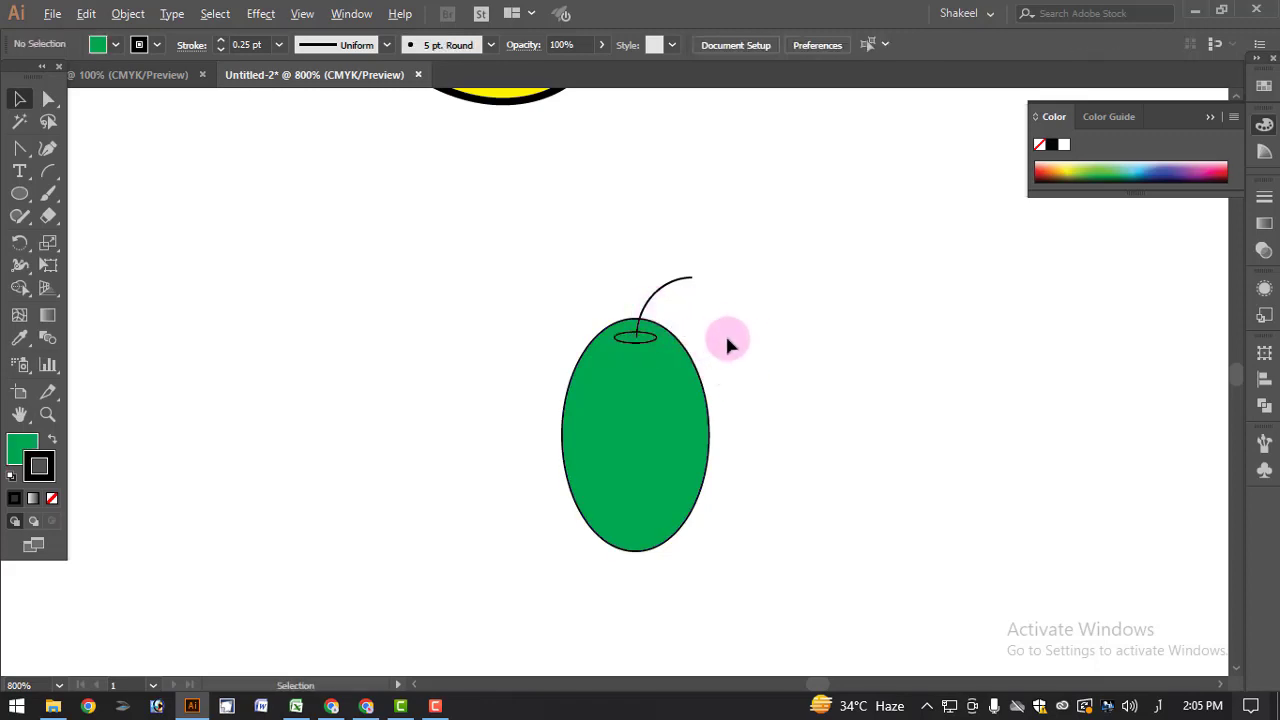
scroll(725, 332, down, 4)
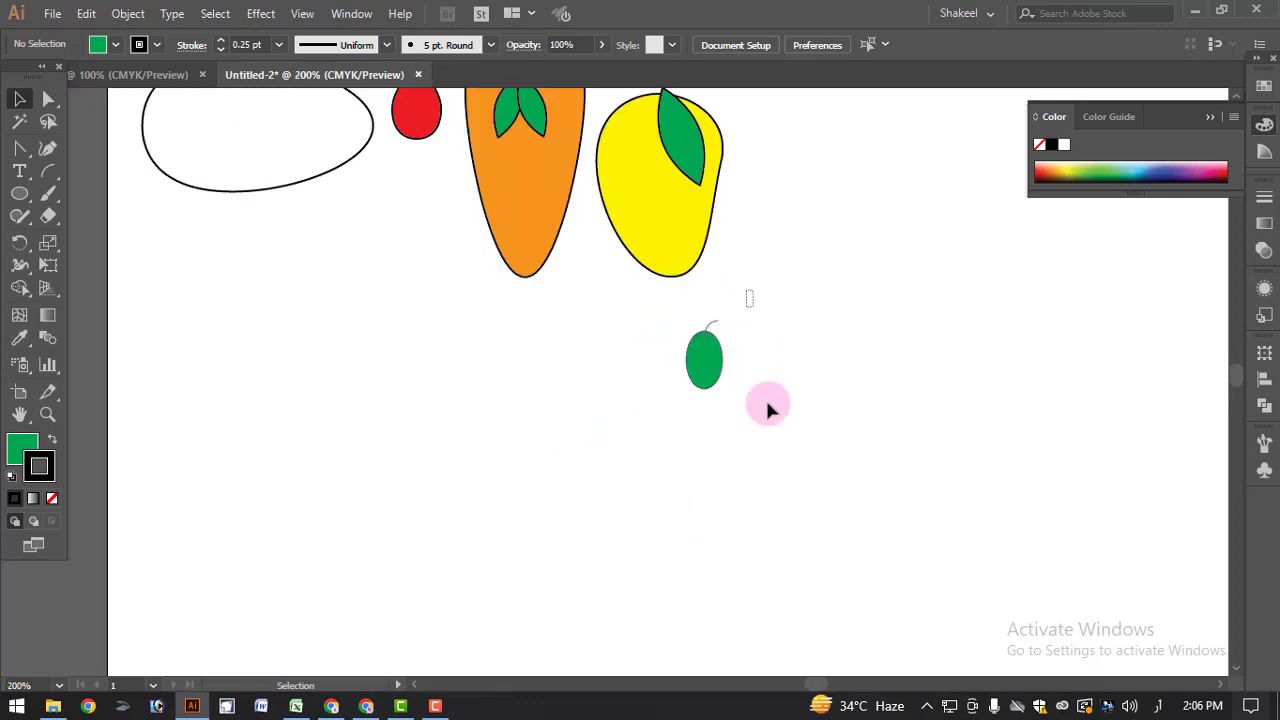
drag(768, 408, 643, 471)
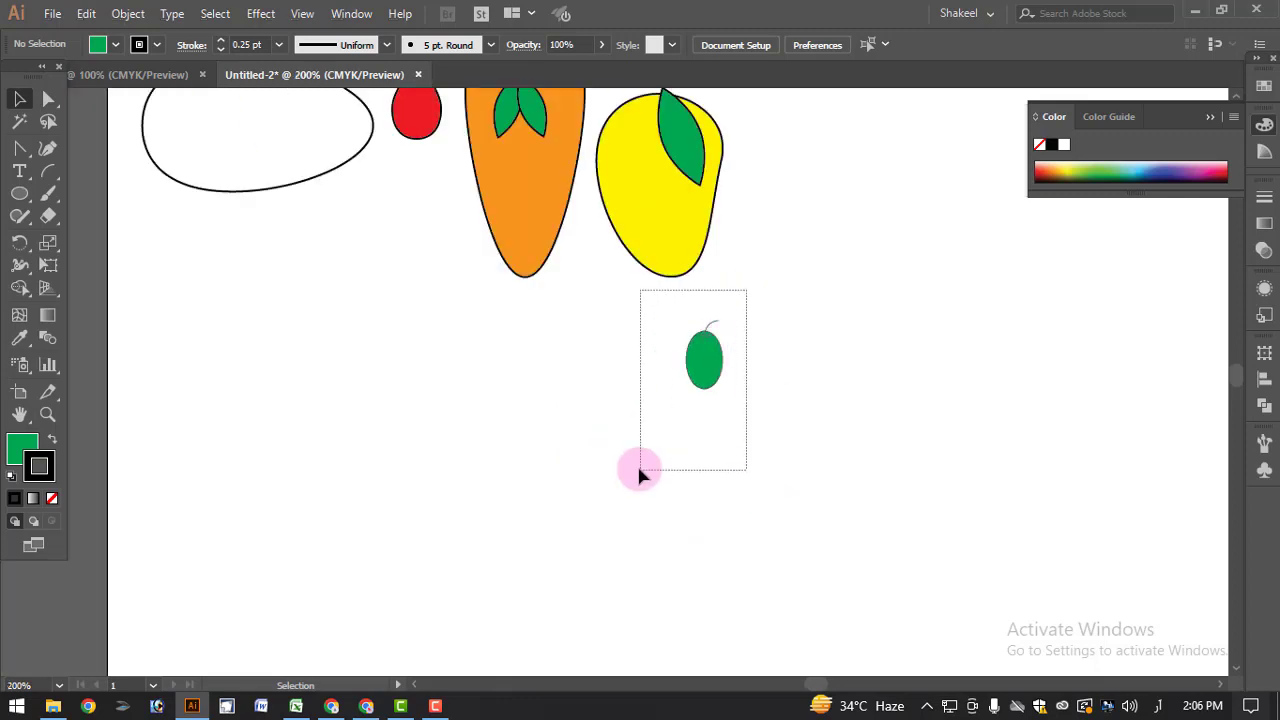
right_click(713, 372)
click(795, 438)
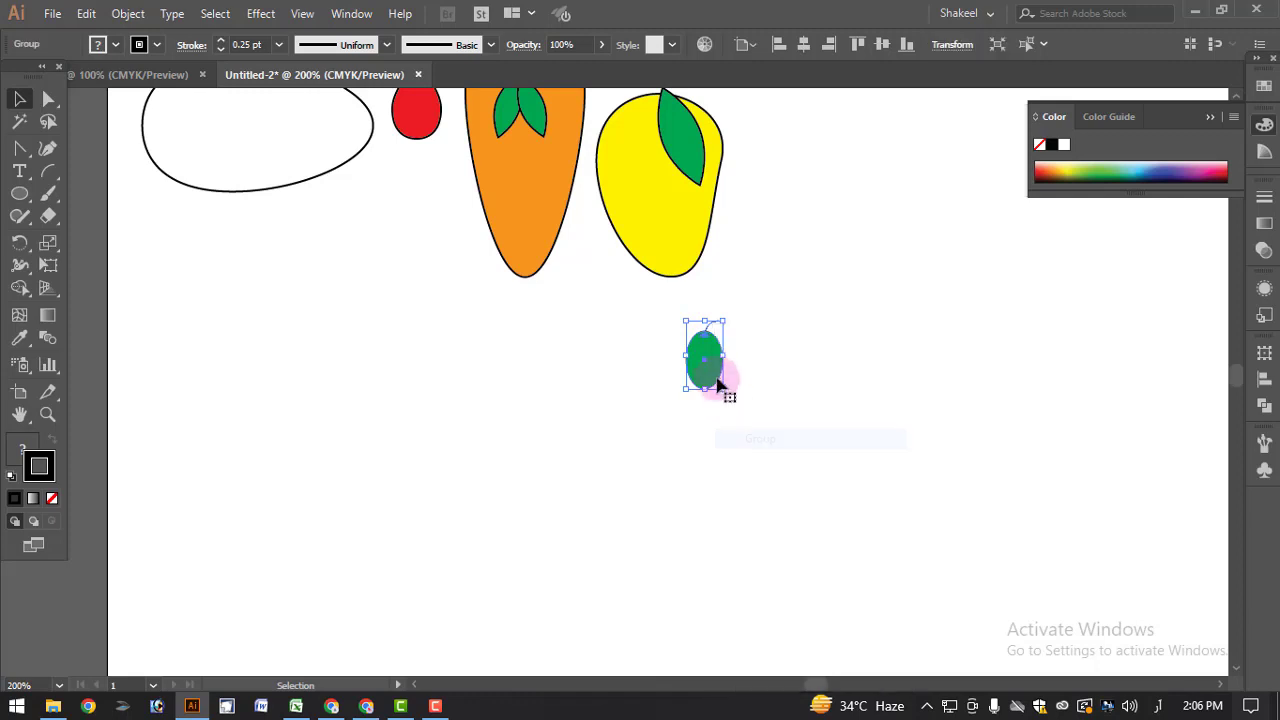
- Add overlapping copies of the grape on its right side, tilted to fan out from the stem
mouse_move(715, 377)
mouse_down()
mouse_move(760, 395)
mouse_move(736, 376)
mouse_move(784, 371)
mouse_move(737, 367)
mouse_up()
click(788, 386)
click(741, 406)
- Add a copy of the original grape on its left side, rotated to fan outward with a moderate tilt
click(700, 388)
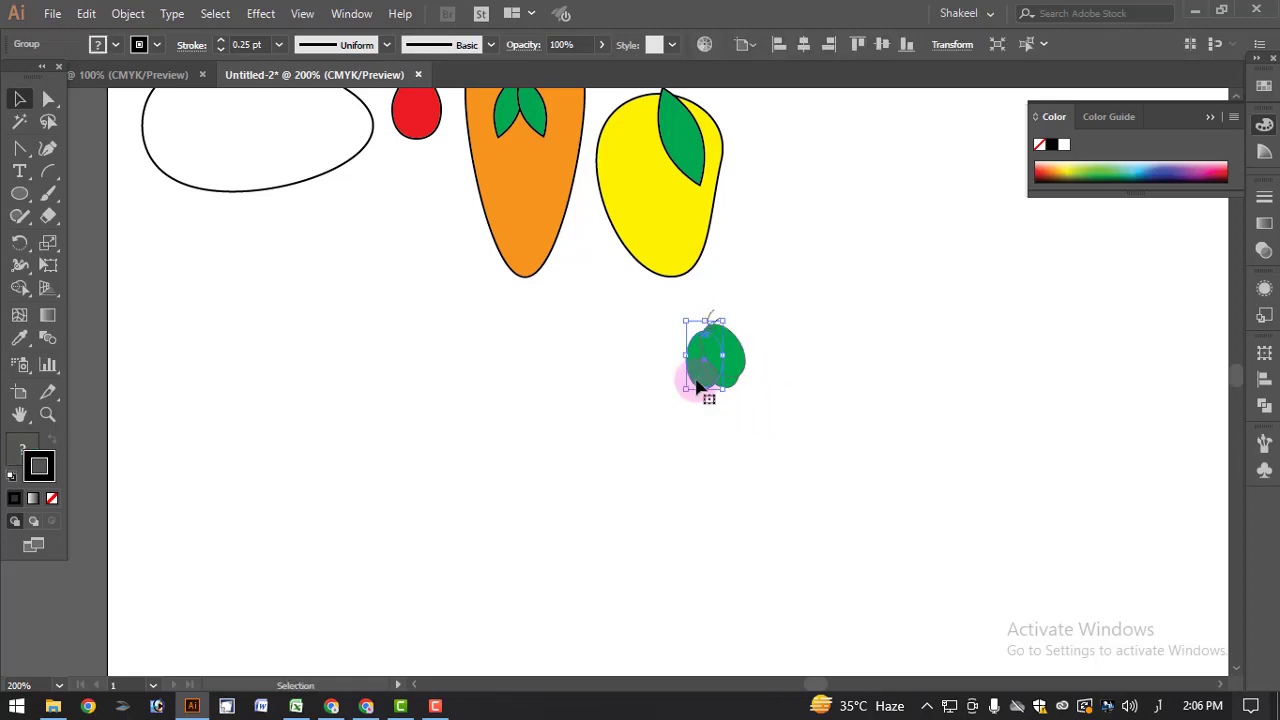
drag(698, 388, 645, 388)
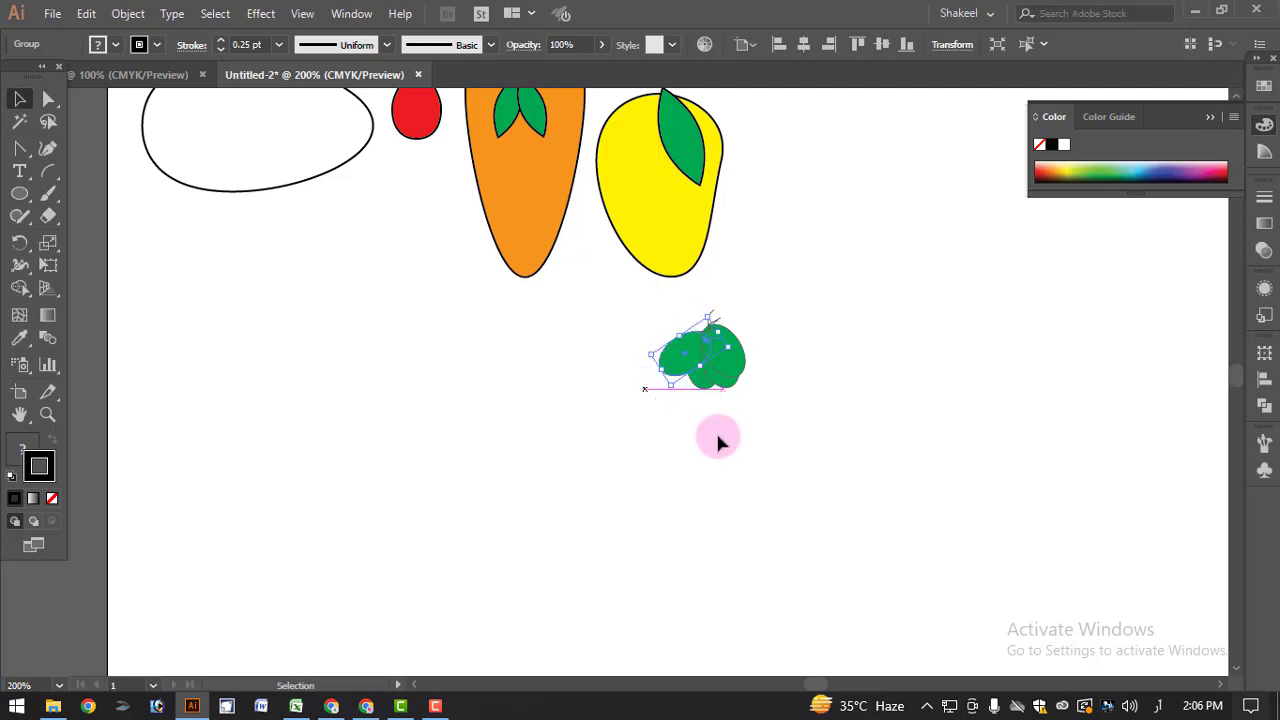
click(718, 437)
click(690, 367)
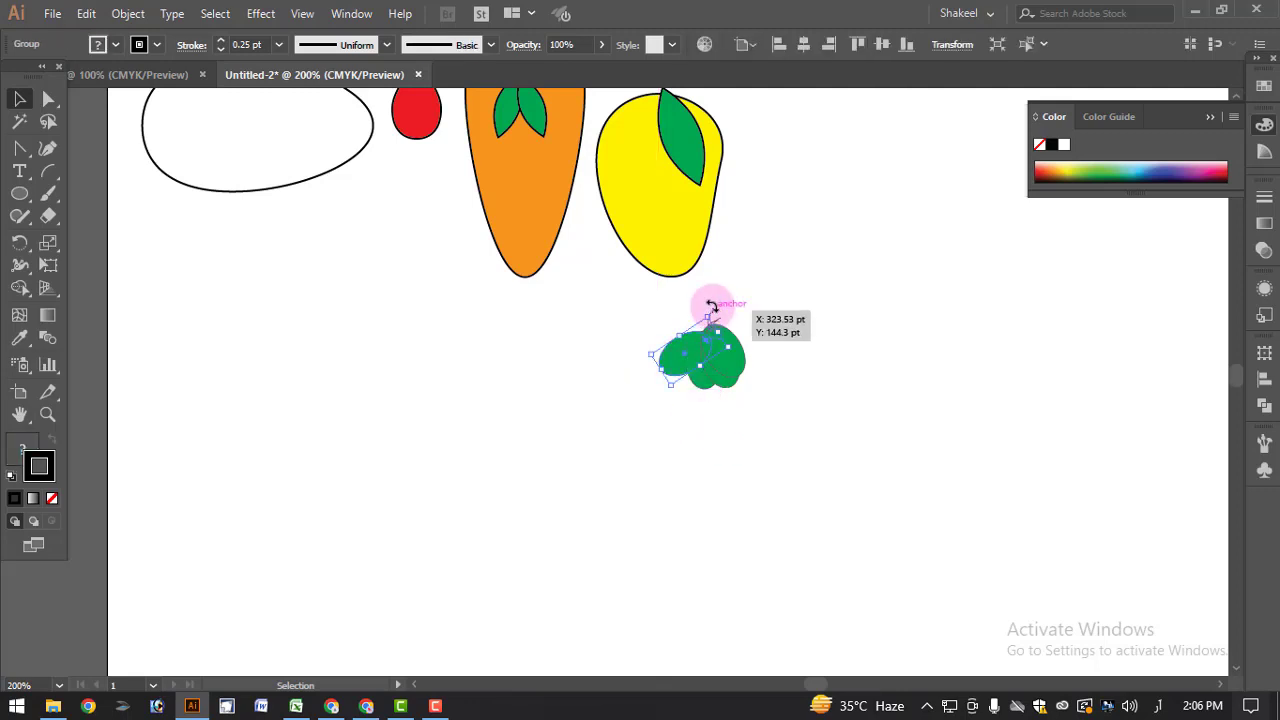
drag(709, 304, 686, 295)
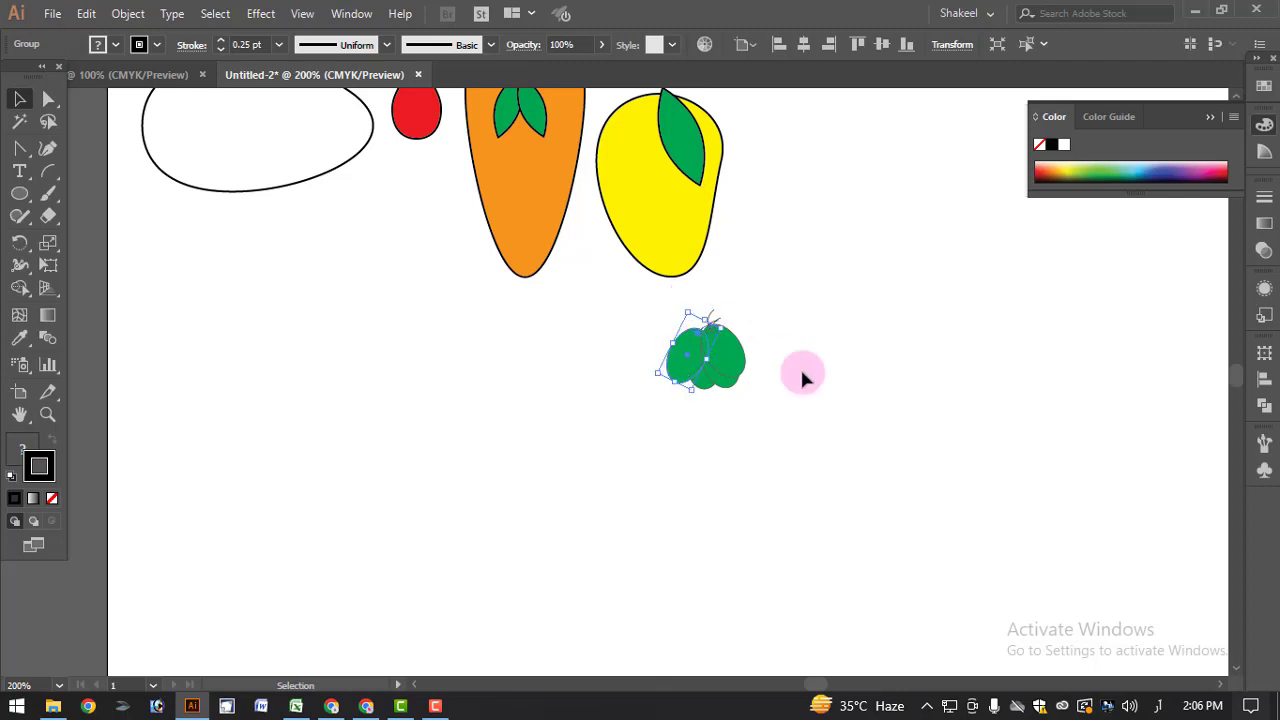
click(803, 375)
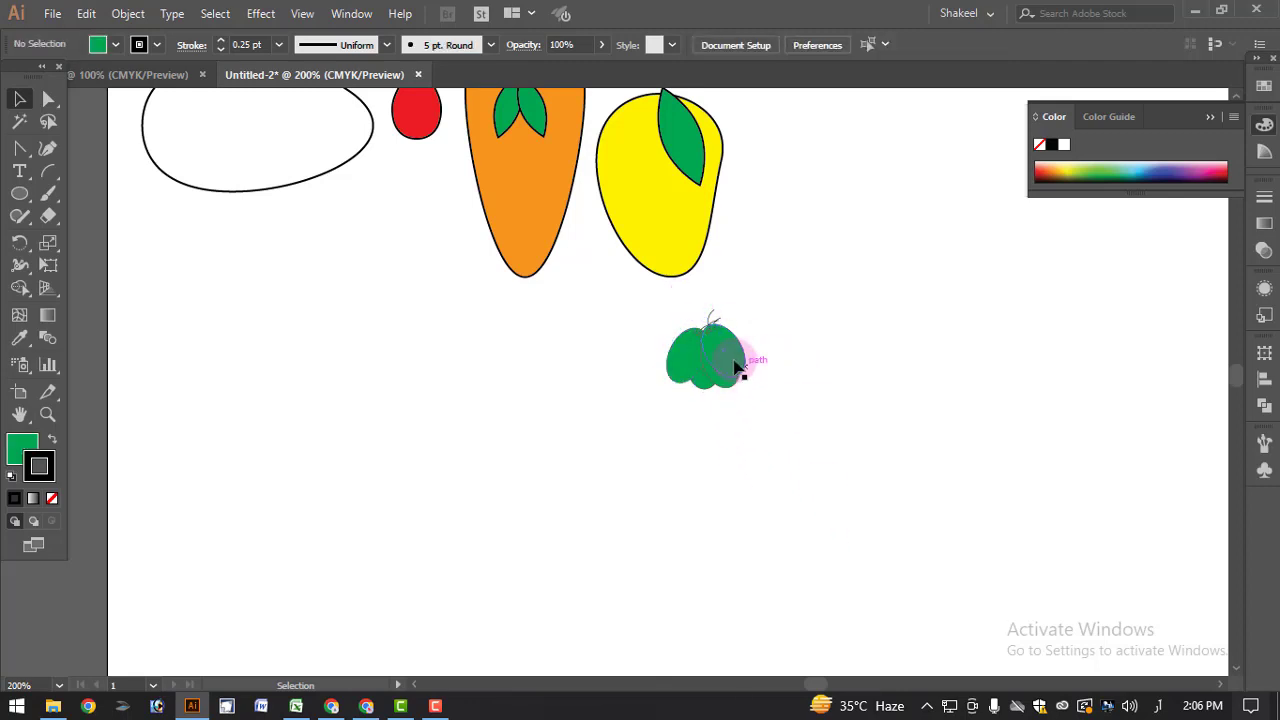
- Spread the outer grapes slightly apart by repositioning the right and left copies
drag(737, 358, 729, 355)
drag(689, 362, 684, 362)
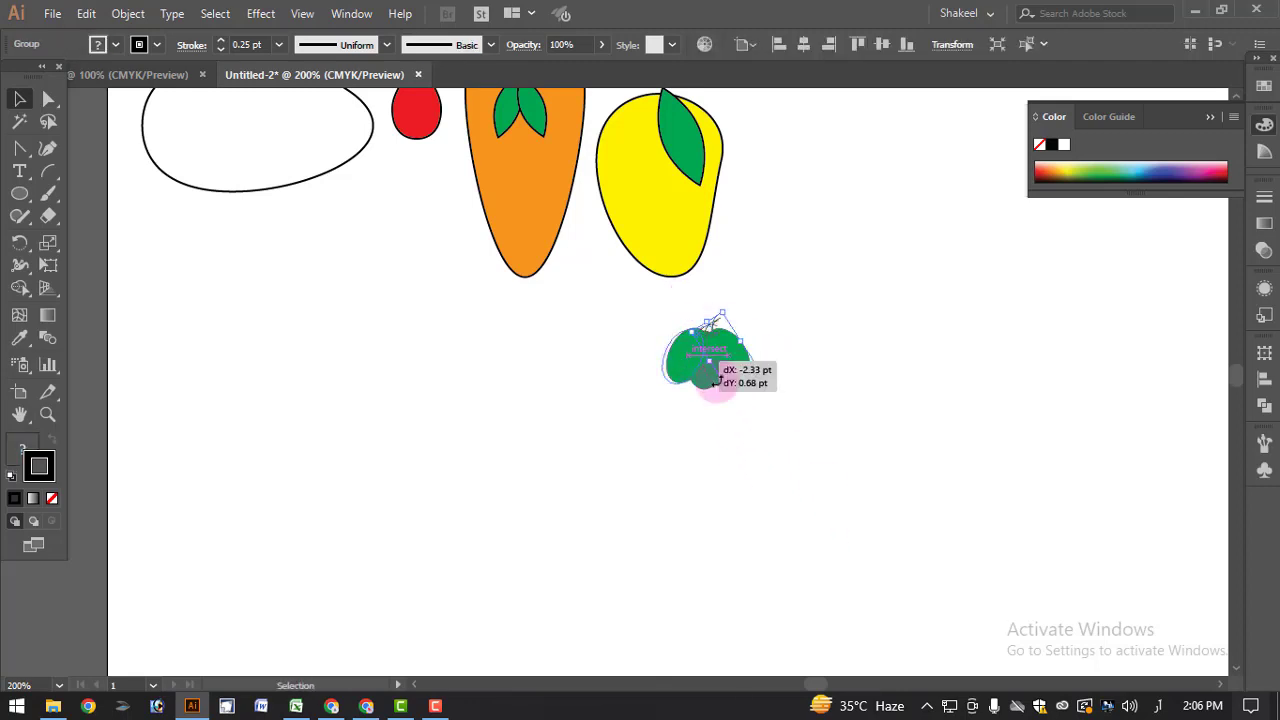
click(772, 407)
- Widen the grape row with overlapping copies on its right side, and rotate the whole row slightly clockwise to level it
drag(634, 471, 646, 475)
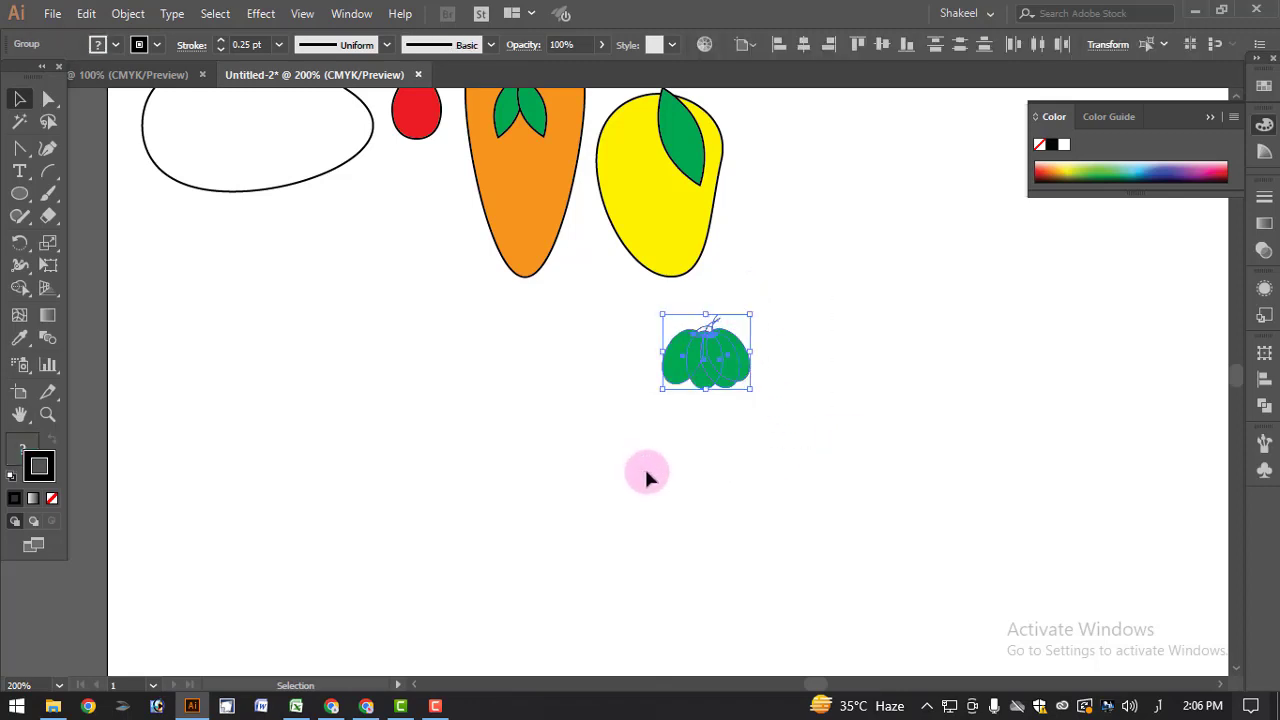
drag(700, 376, 750, 364)
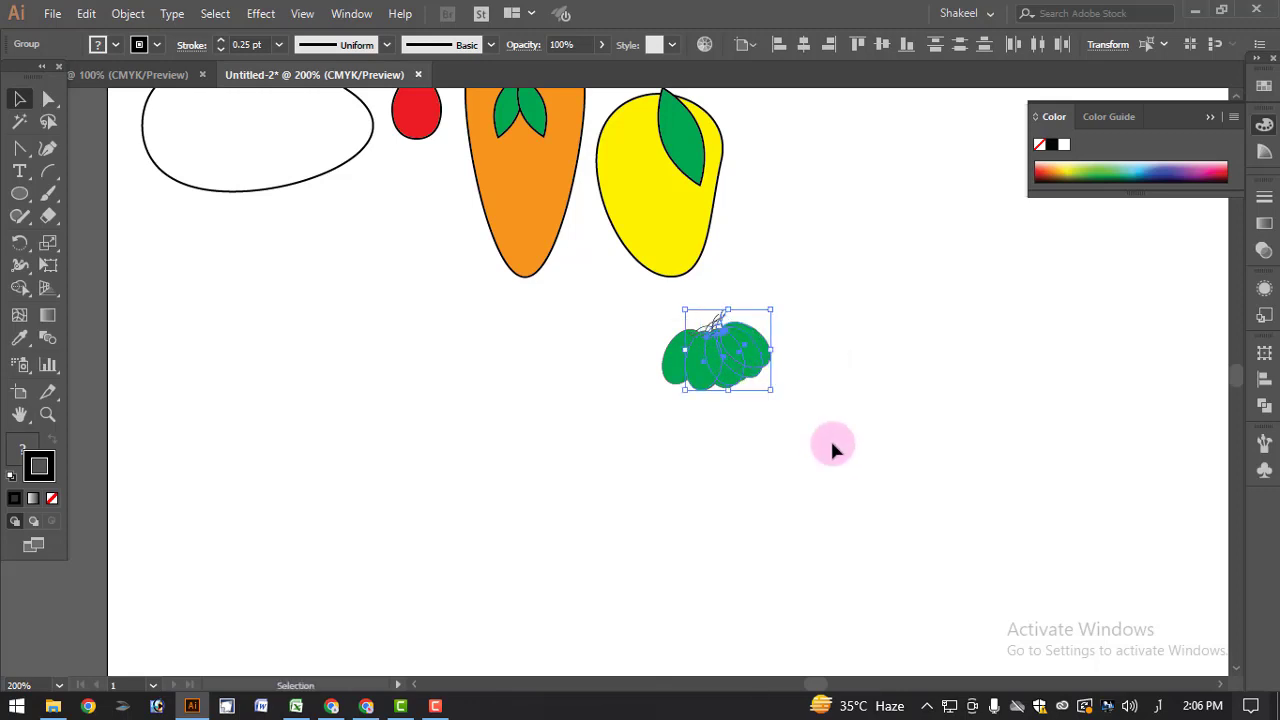
click(830, 455)
drag(613, 458, 613, 458)
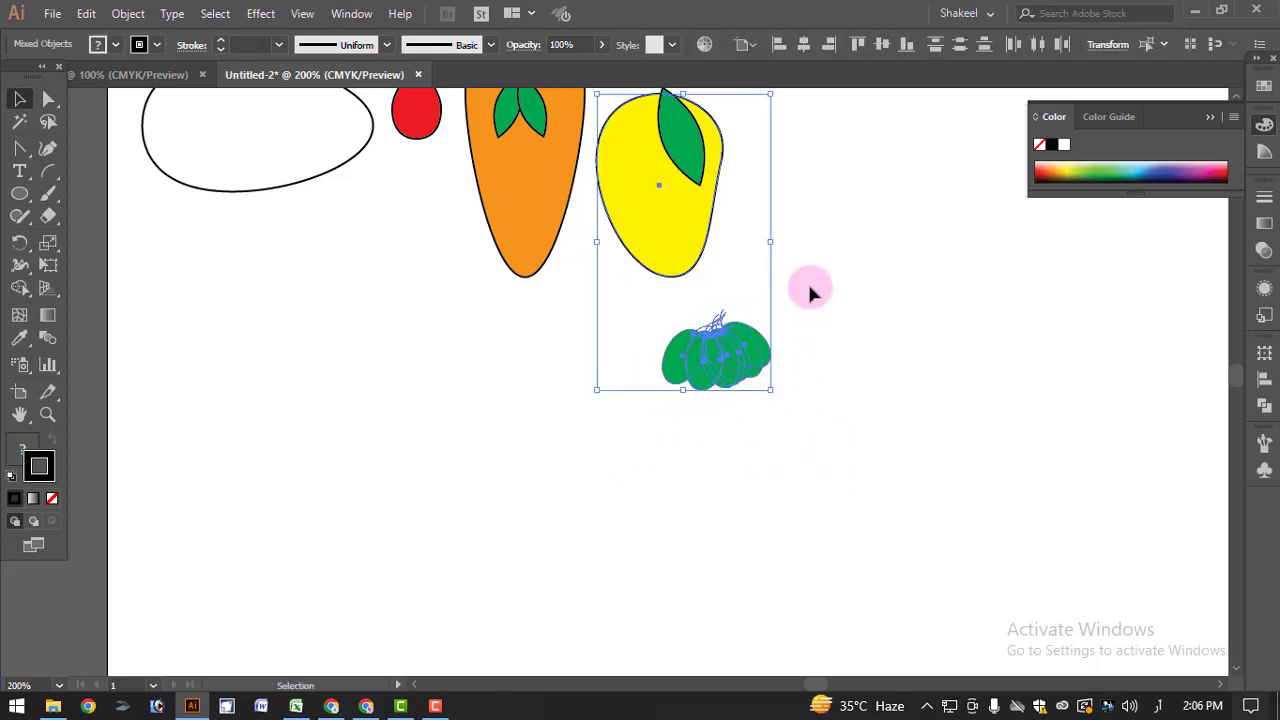
drag(800, 294, 648, 445)
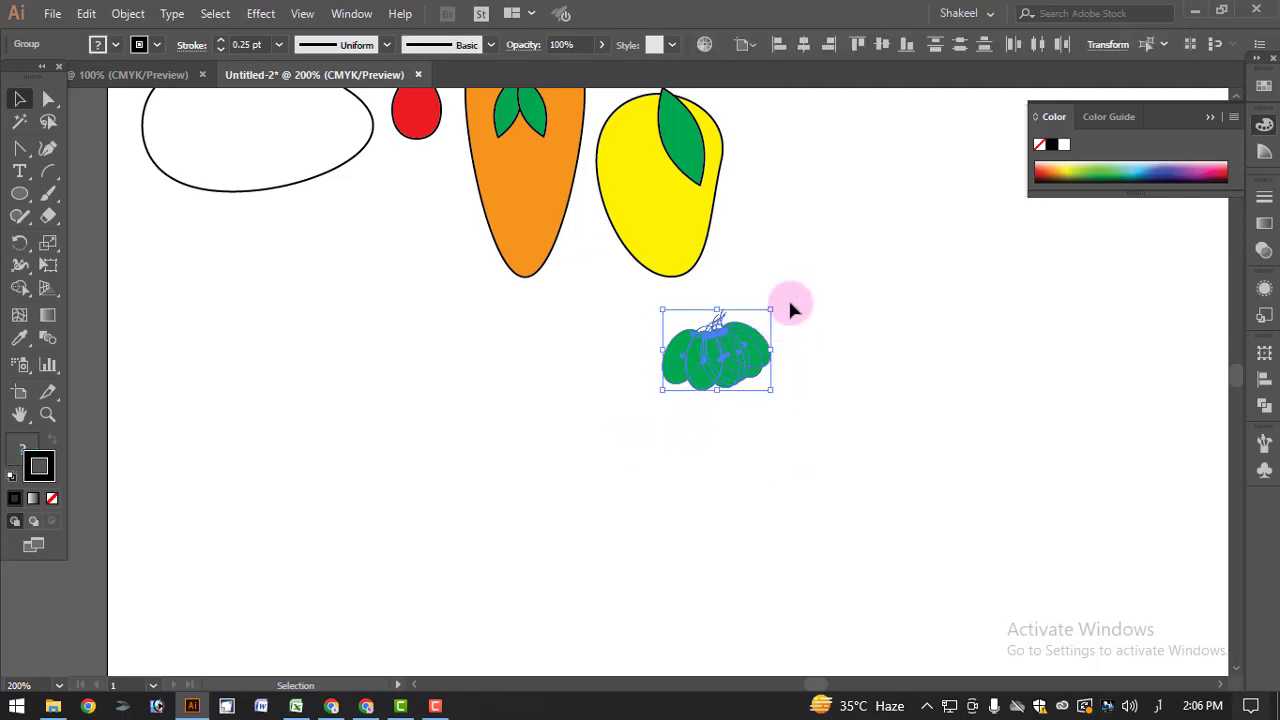
click(778, 380)
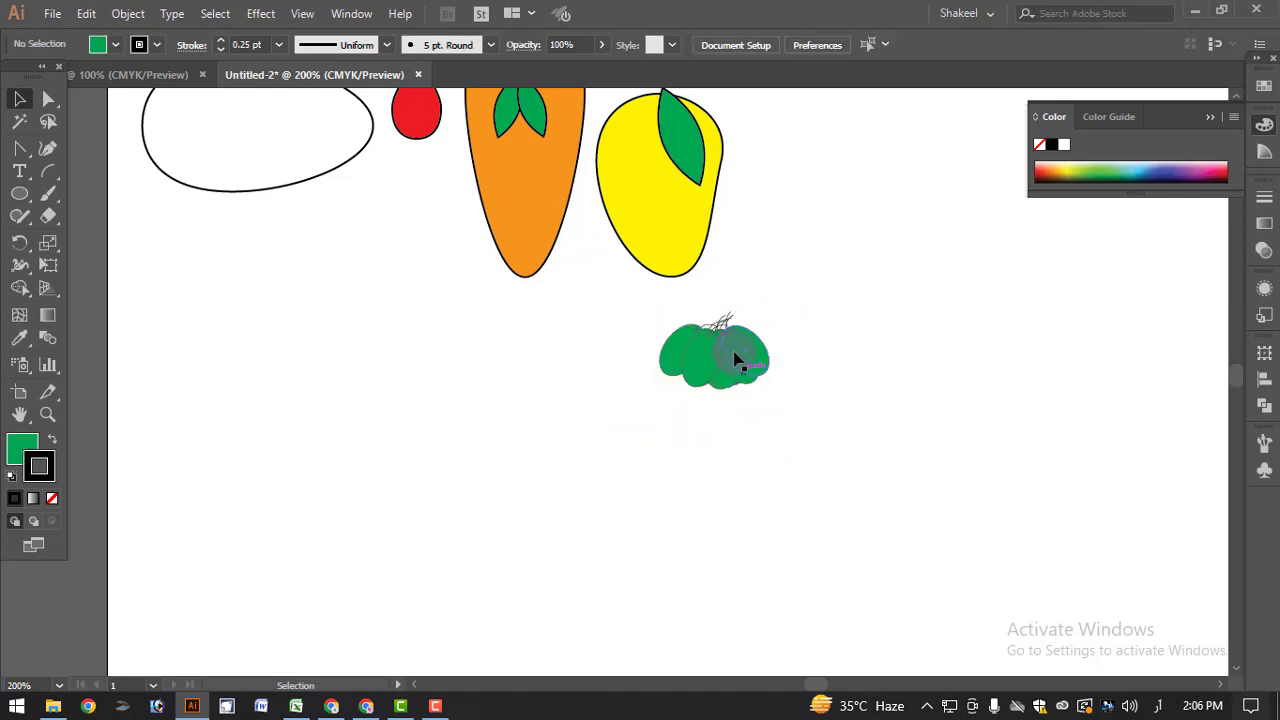
- Group all the fanned grapes into a single cluster
drag(737, 357, 742, 388)
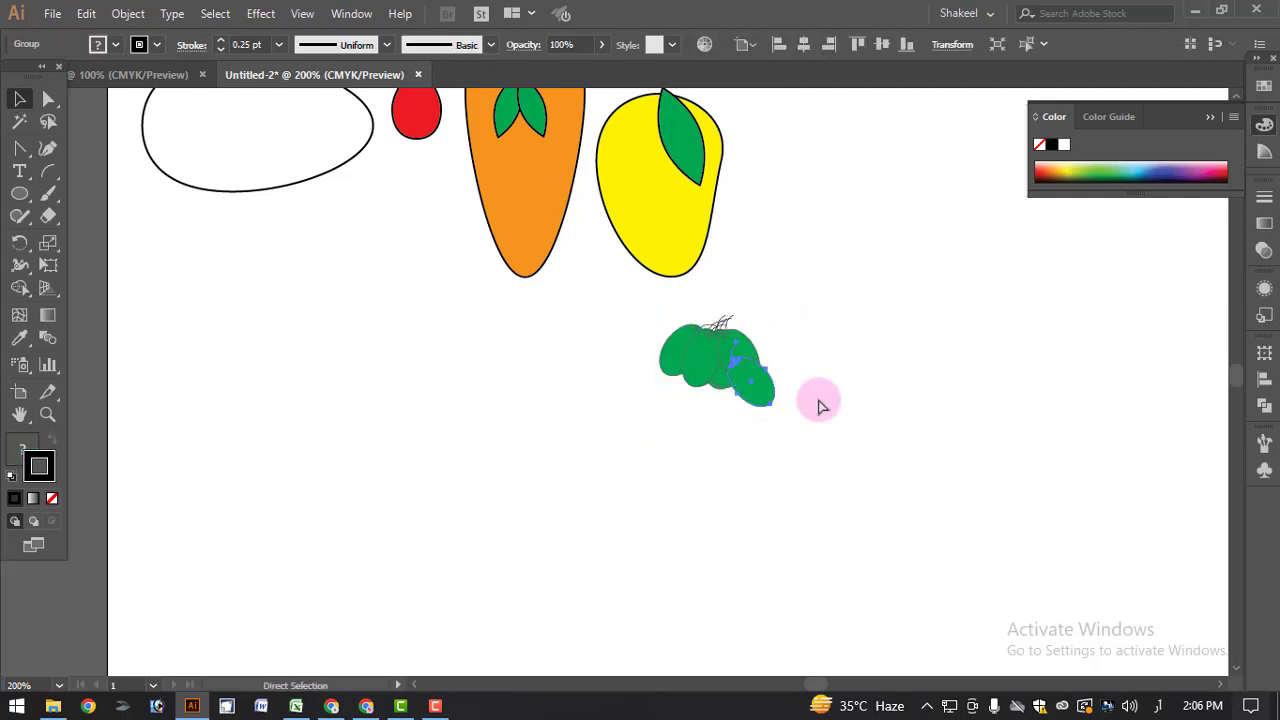
key(ctrl+z)
click(791, 377)
drag(658, 425, 651, 429)
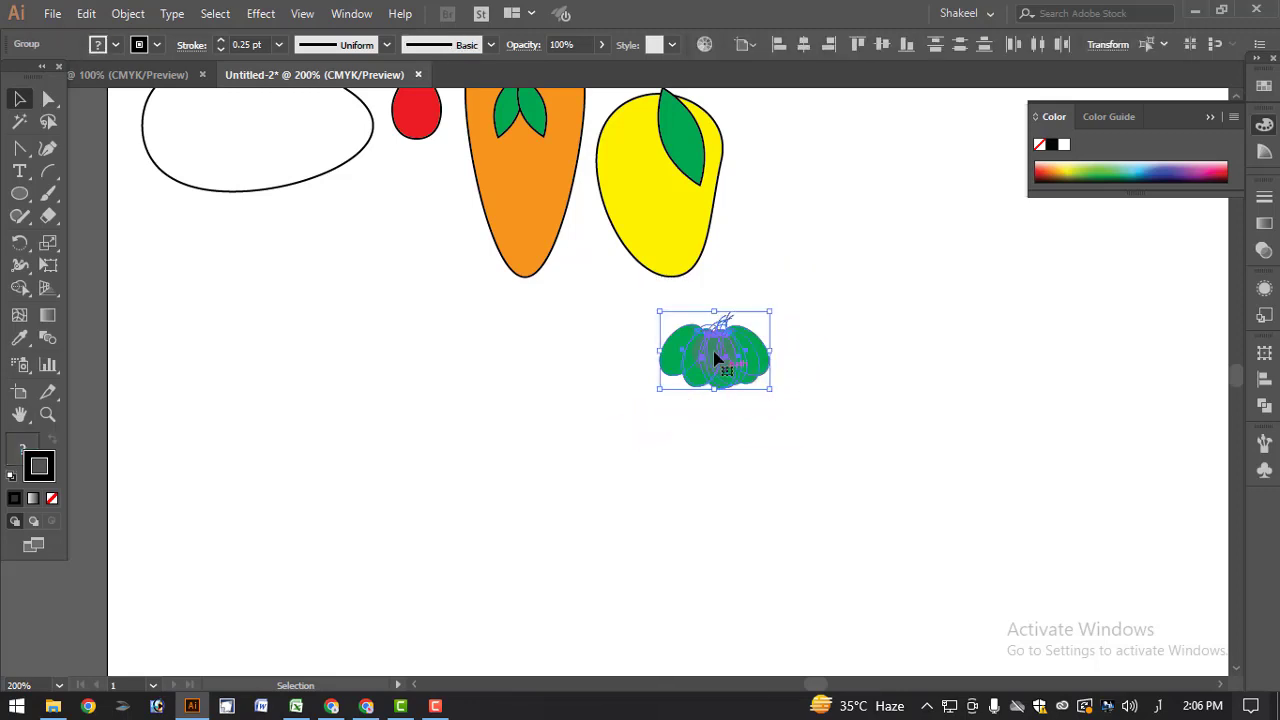
right_click(714, 355)
click(793, 474)
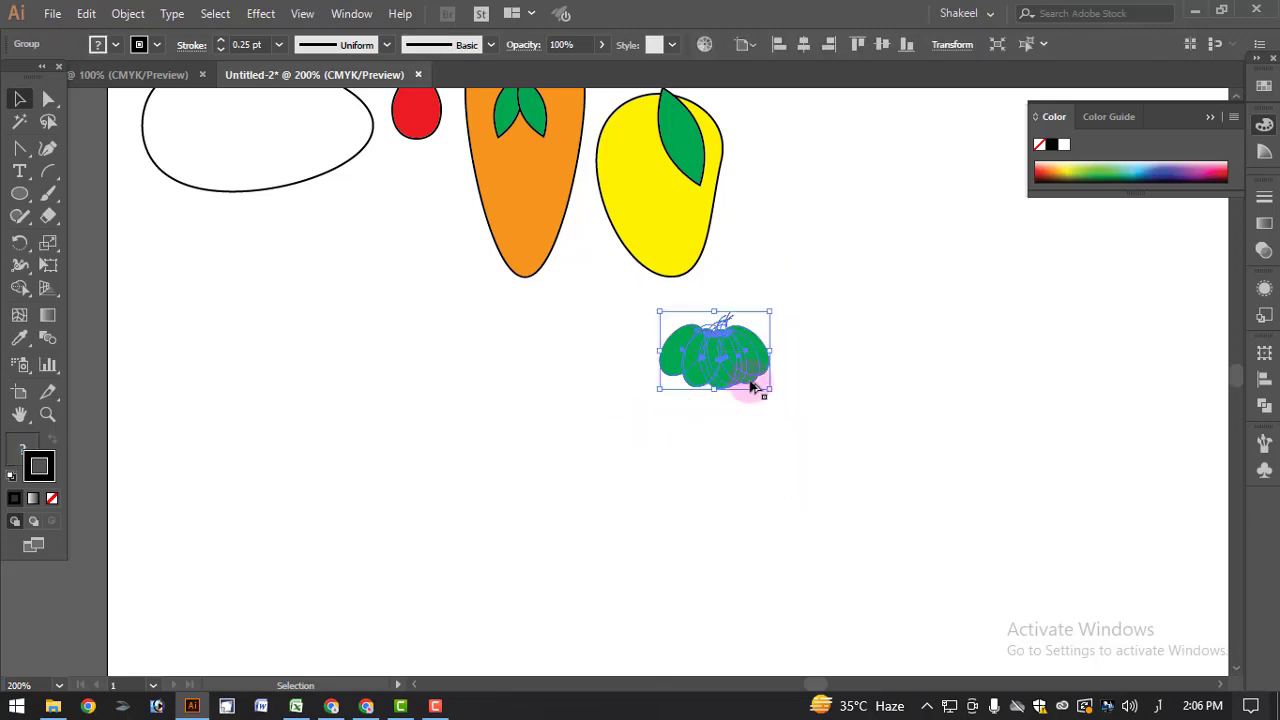
- Stack two overlapping copies of the cluster below the original, the lowest one smaller, and send both copies to the back
drag(729, 358, 751, 455)
click(741, 473)
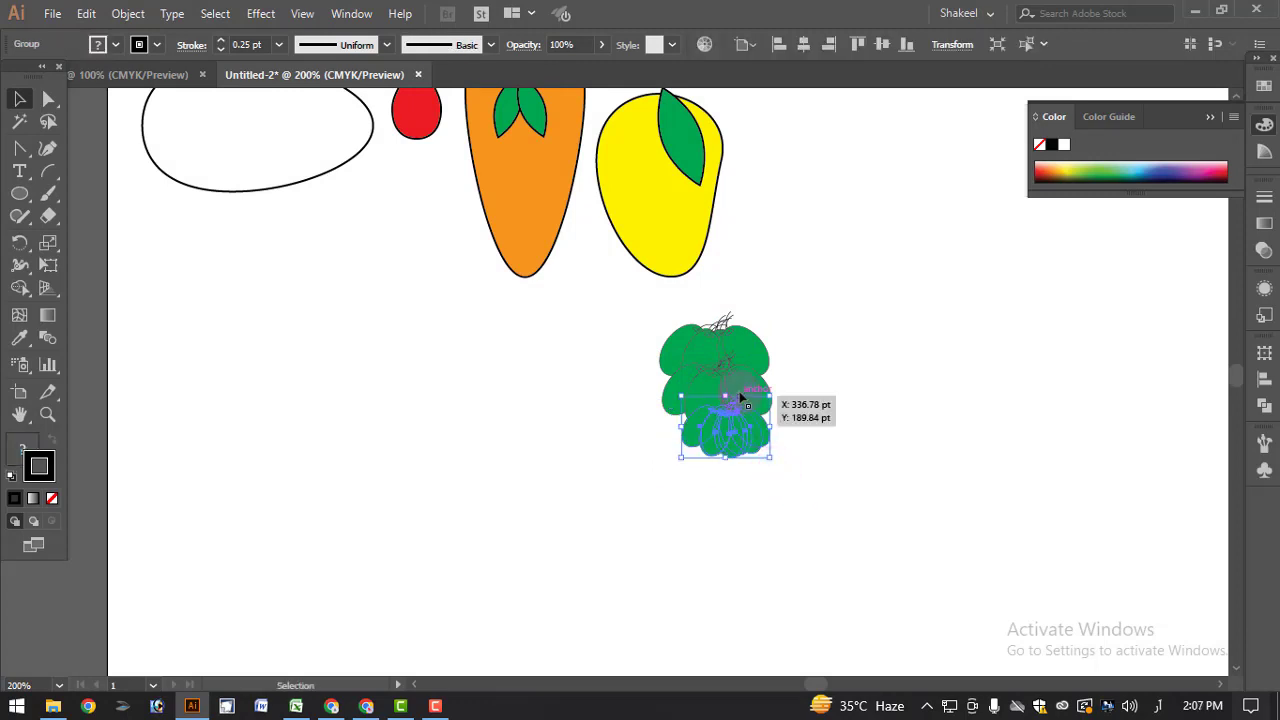
right_click(743, 443)
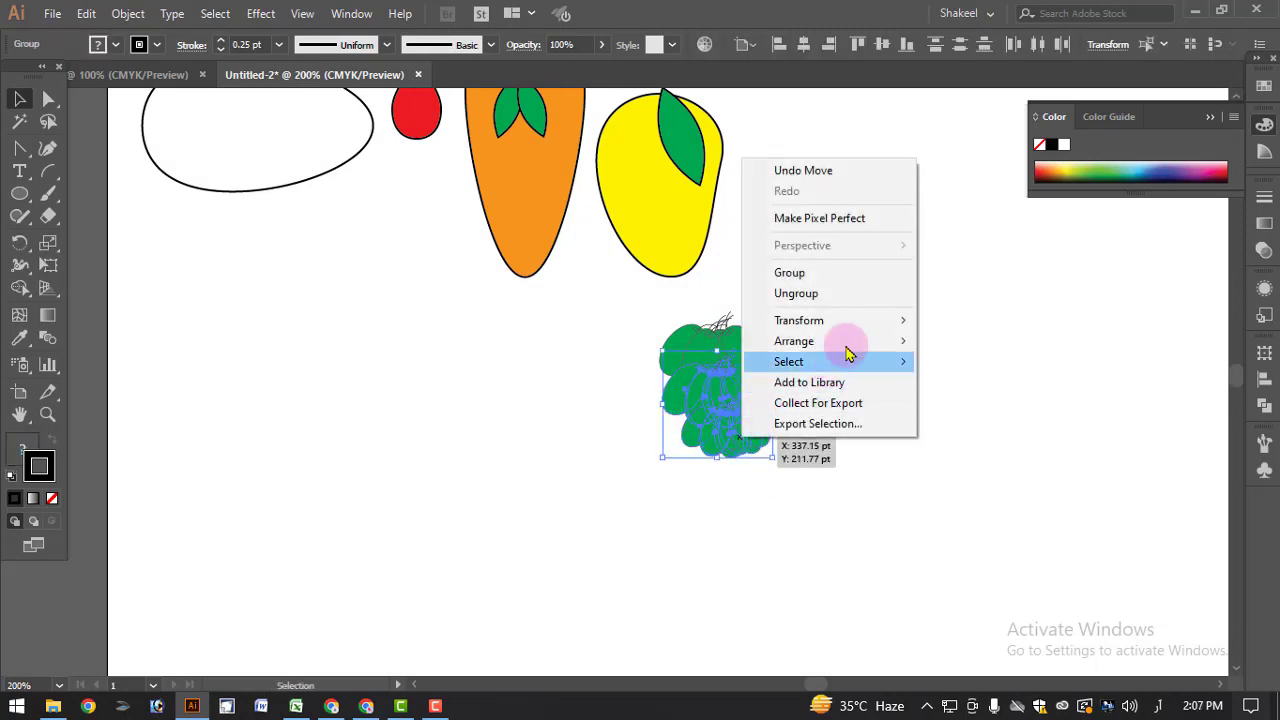
mouse_move(851, 343)
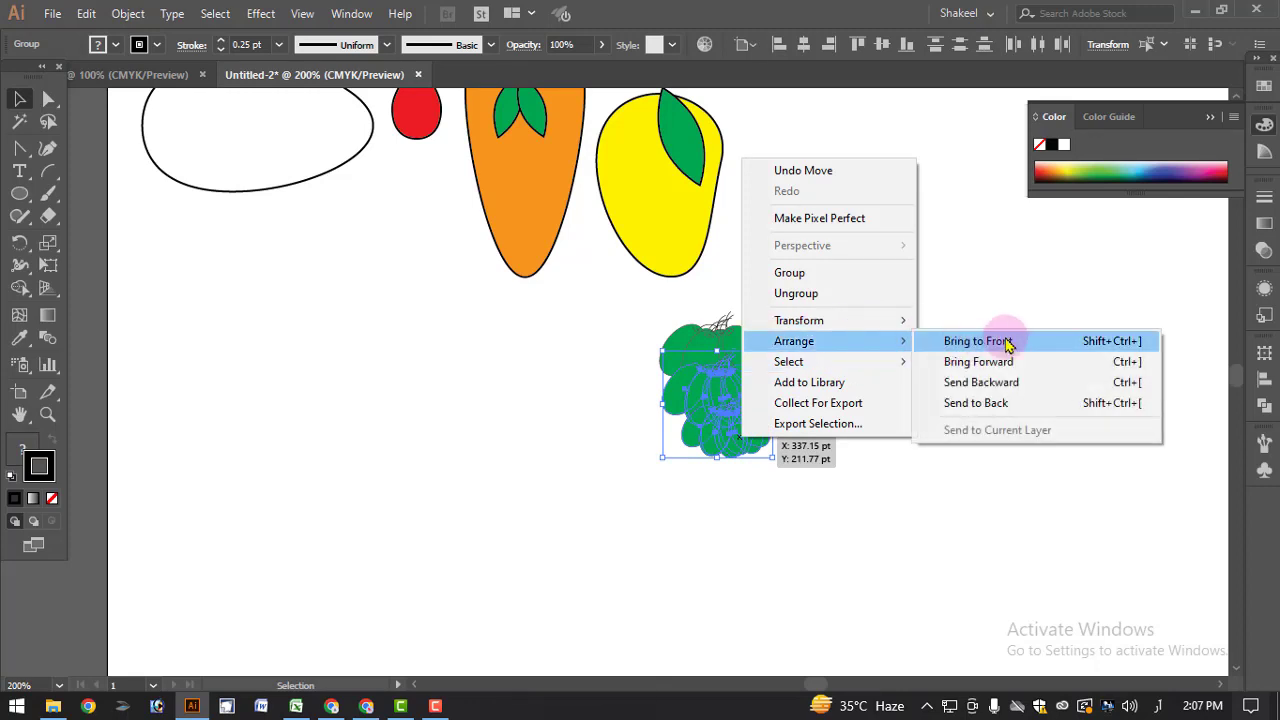
click(1020, 403)
click(884, 476)
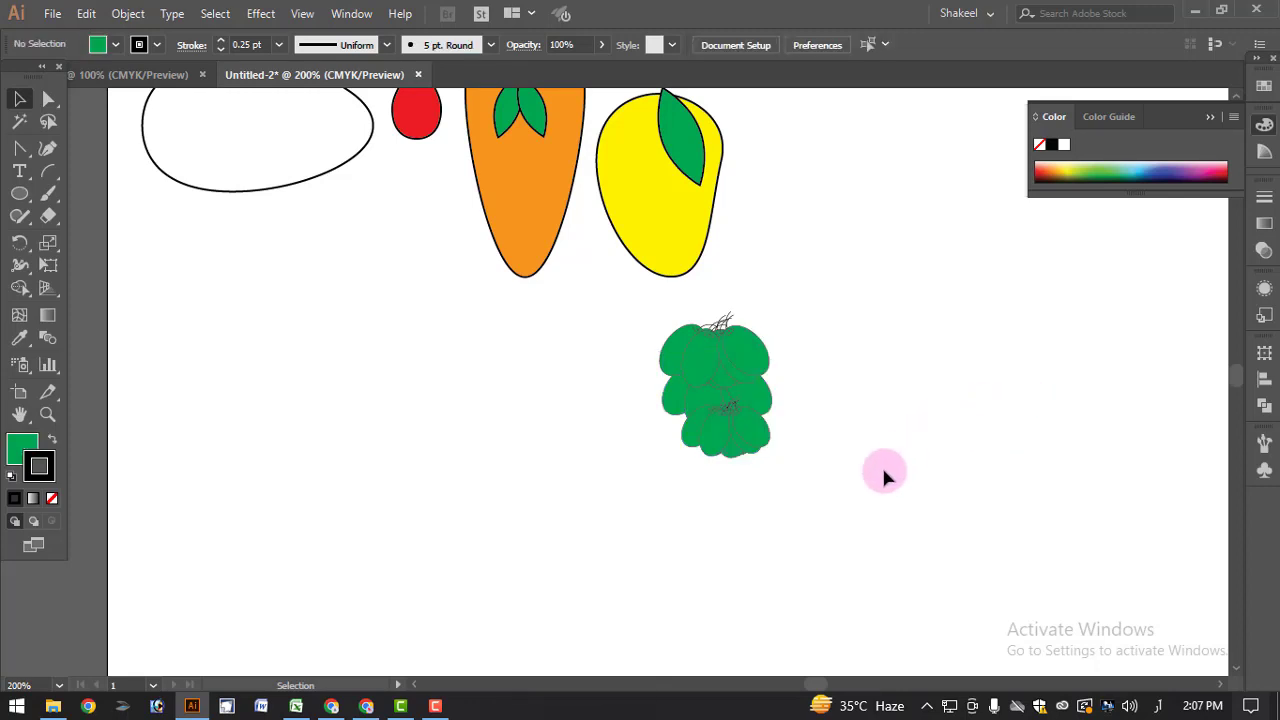
- Send the lowest, smallest grape cluster behind the clusters above it
click(729, 463)
right_click(735, 448)
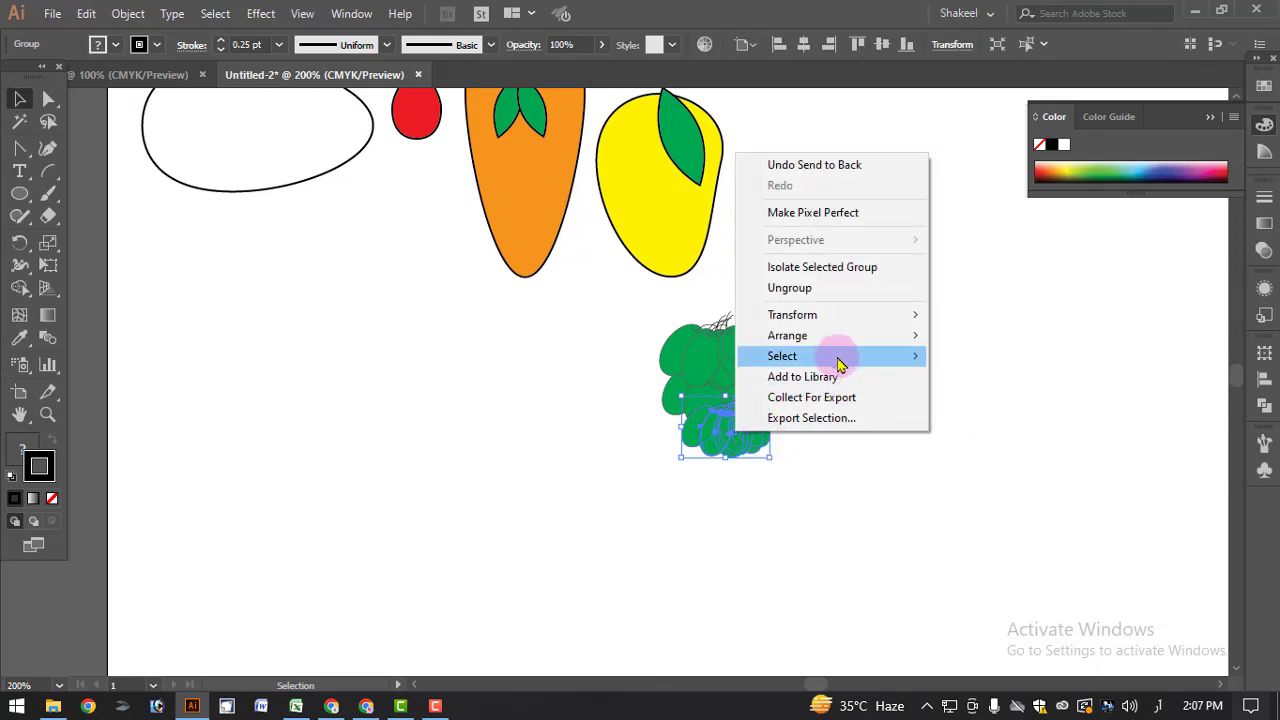
mouse_move(838, 345)
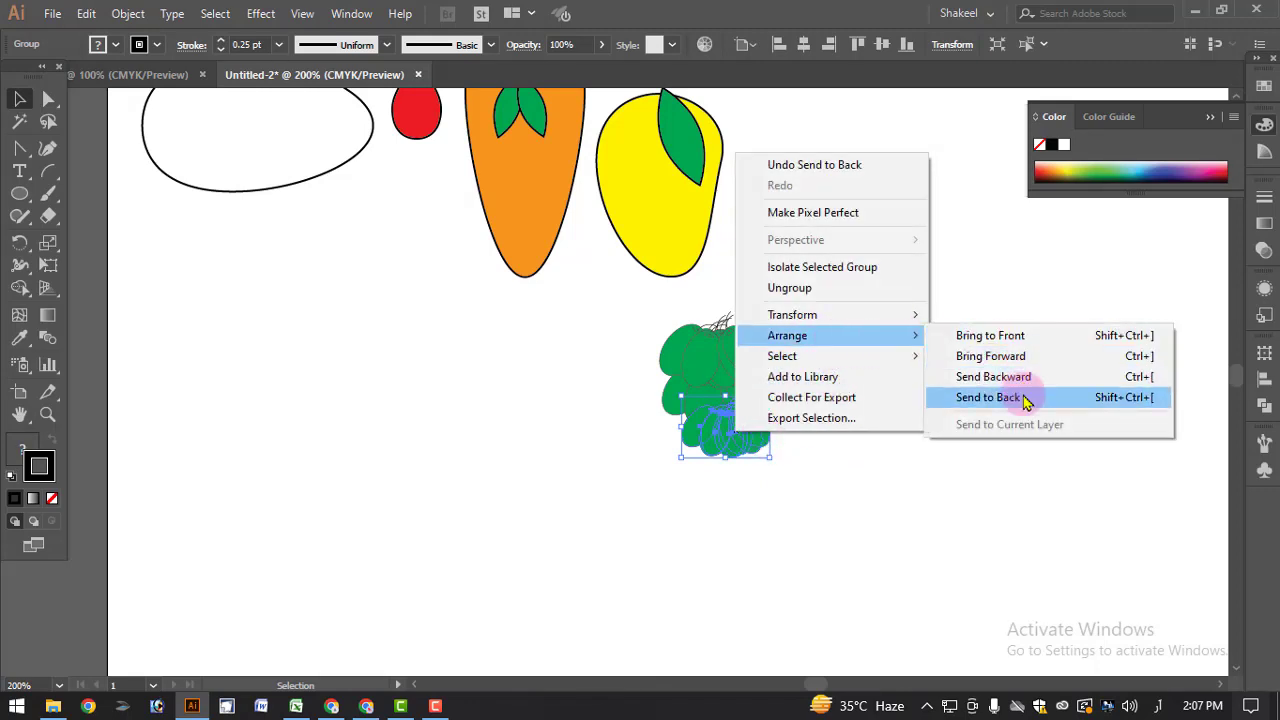
click(958, 398)
click(906, 512)
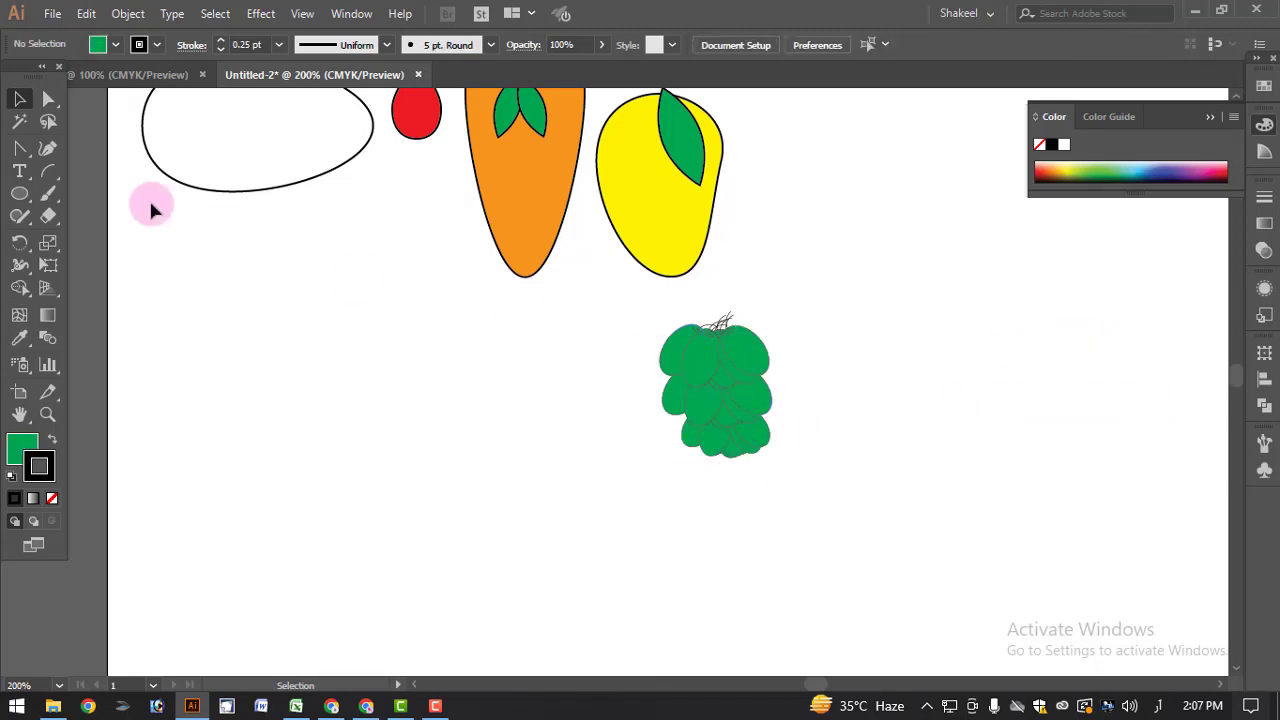
- Draw a nearly horizontal line segment above the grape bunch and add an anchor point near its middle
drag(48, 171, 105, 171)
drag(684, 297, 792, 300)
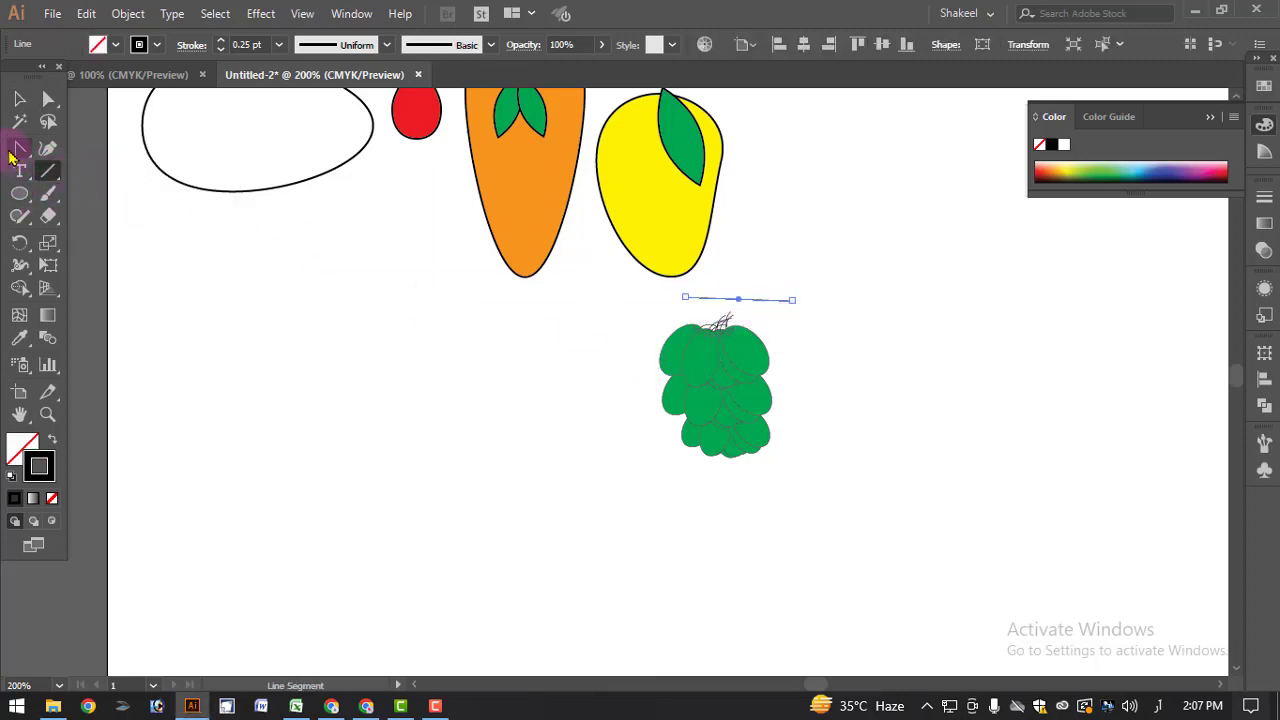
drag(48, 150, 92, 174)
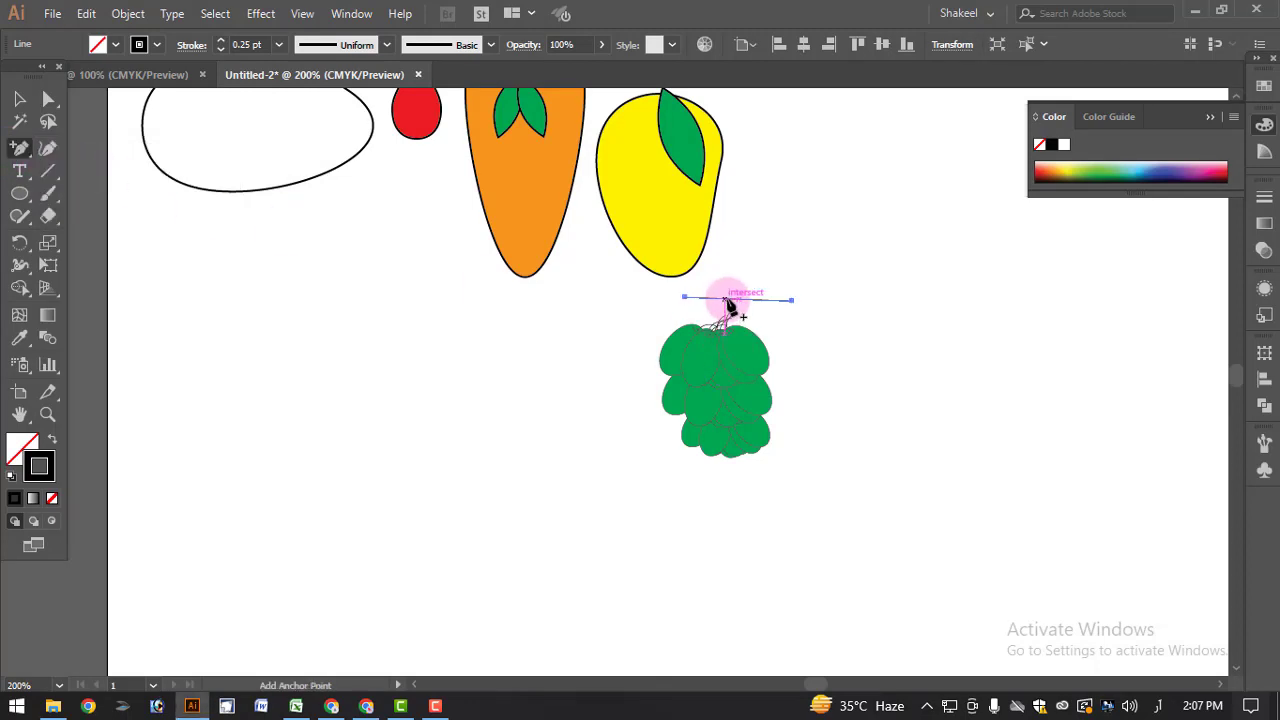
click(731, 300)
- Pull the line's middle anchor point down toward the stems and convert it to a smooth point
click(49, 102)
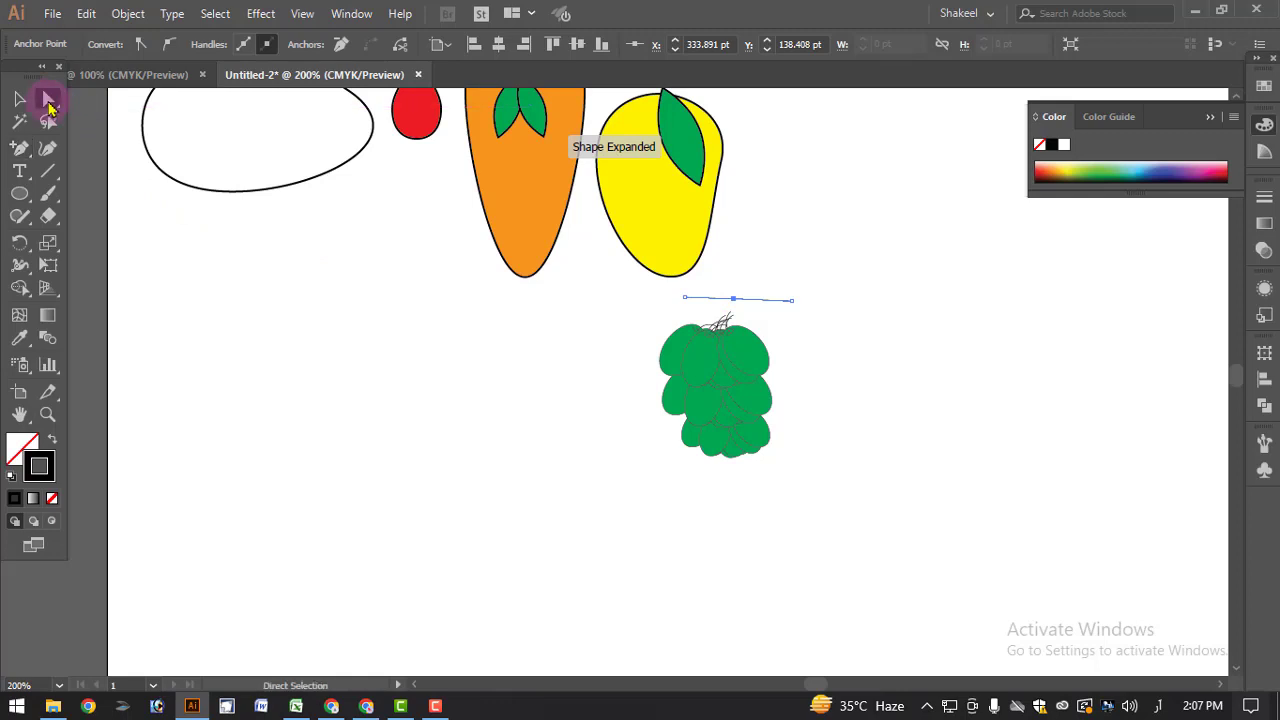
drag(738, 308, 737, 319)
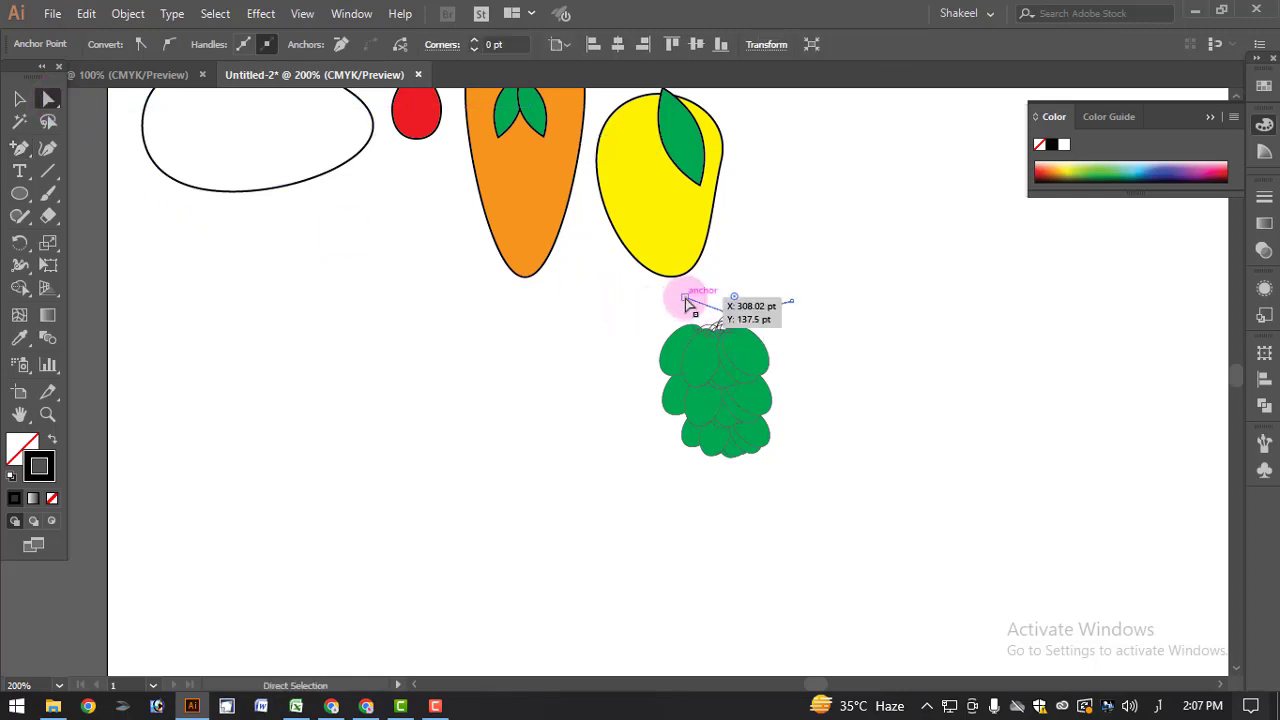
click(169, 46)
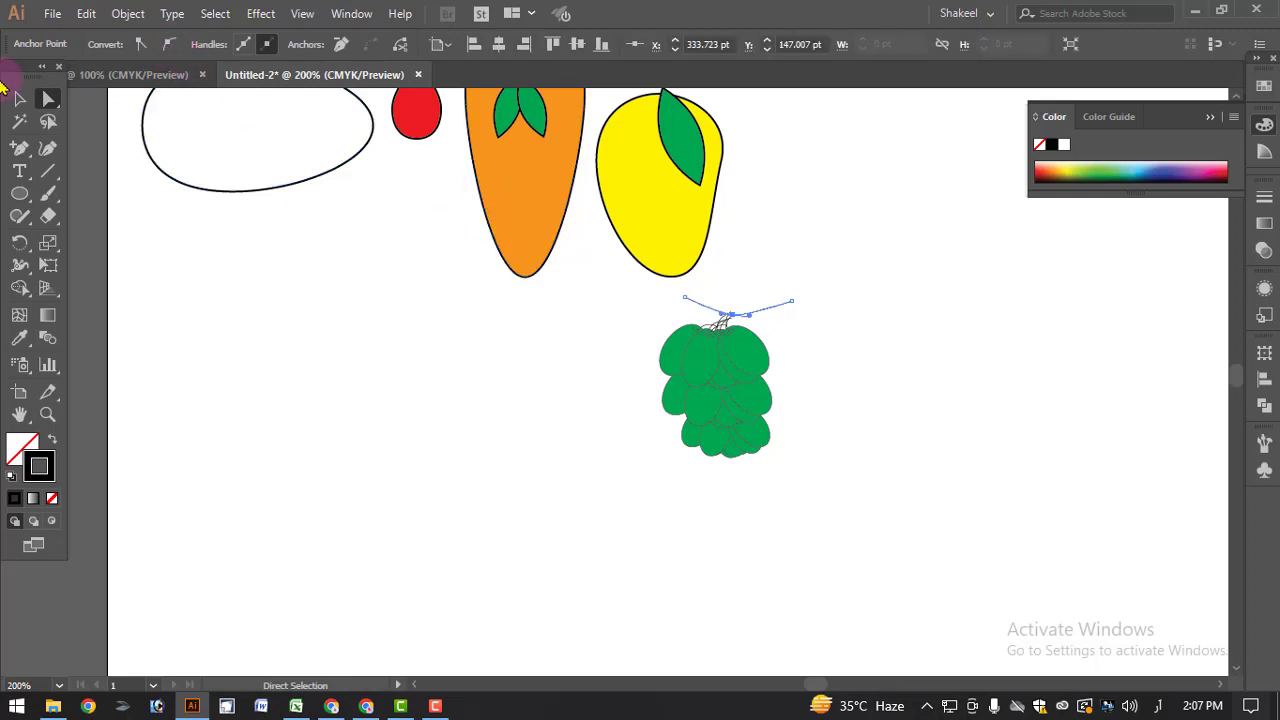
- Shift the curved branch slightly left so it sits centred over the stems, and set its stroke weight to 5 pt
click(19, 98)
click(760, 214)
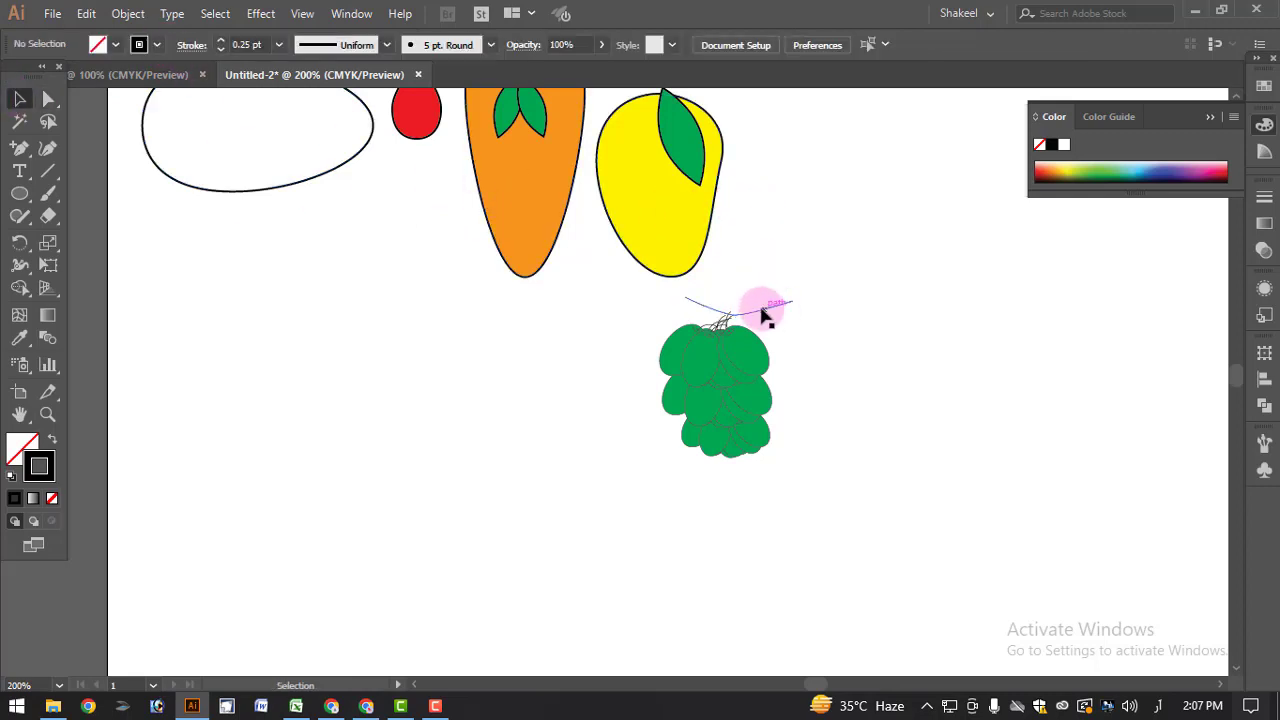
drag(762, 314, 748, 314)
click(279, 45)
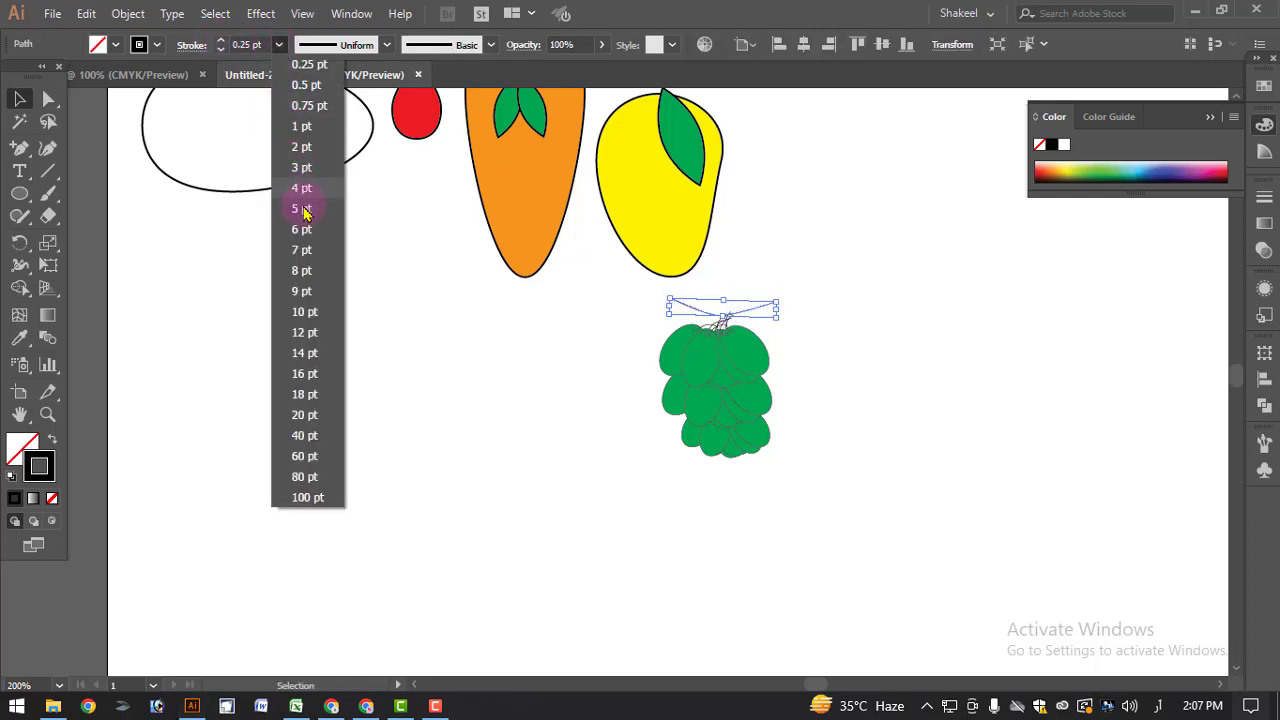
click(300, 210)
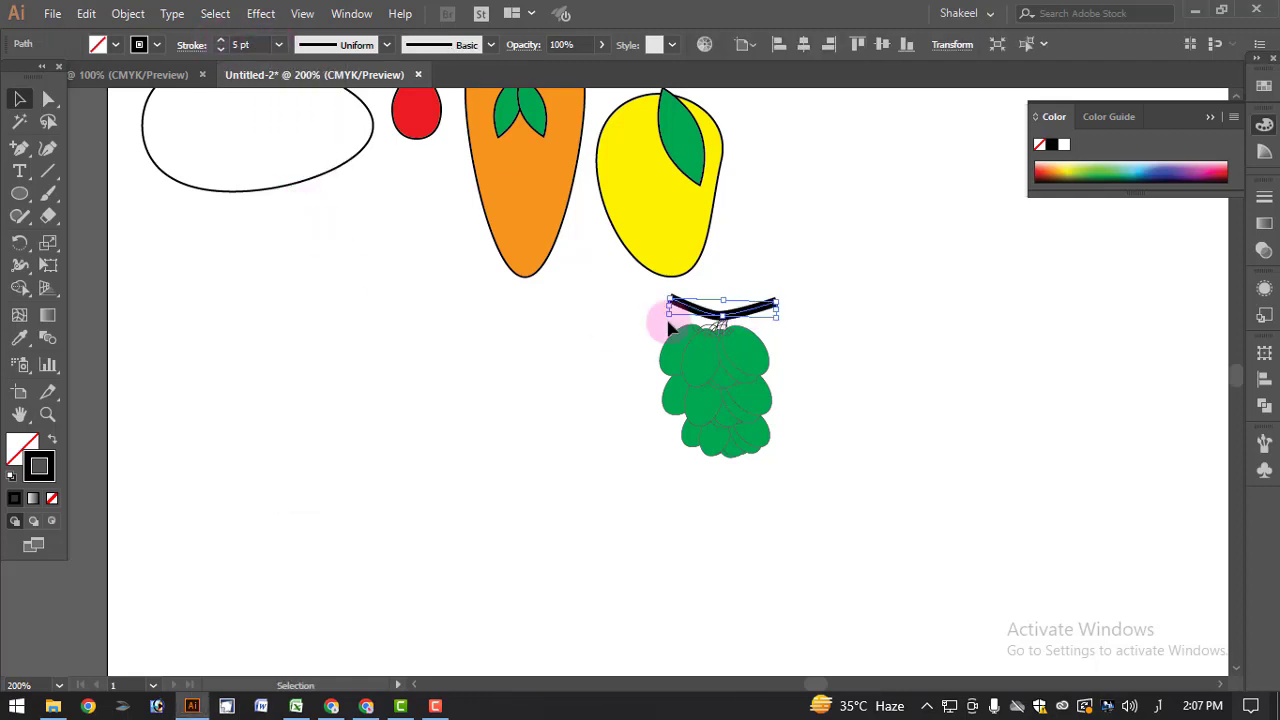
click(116, 44)
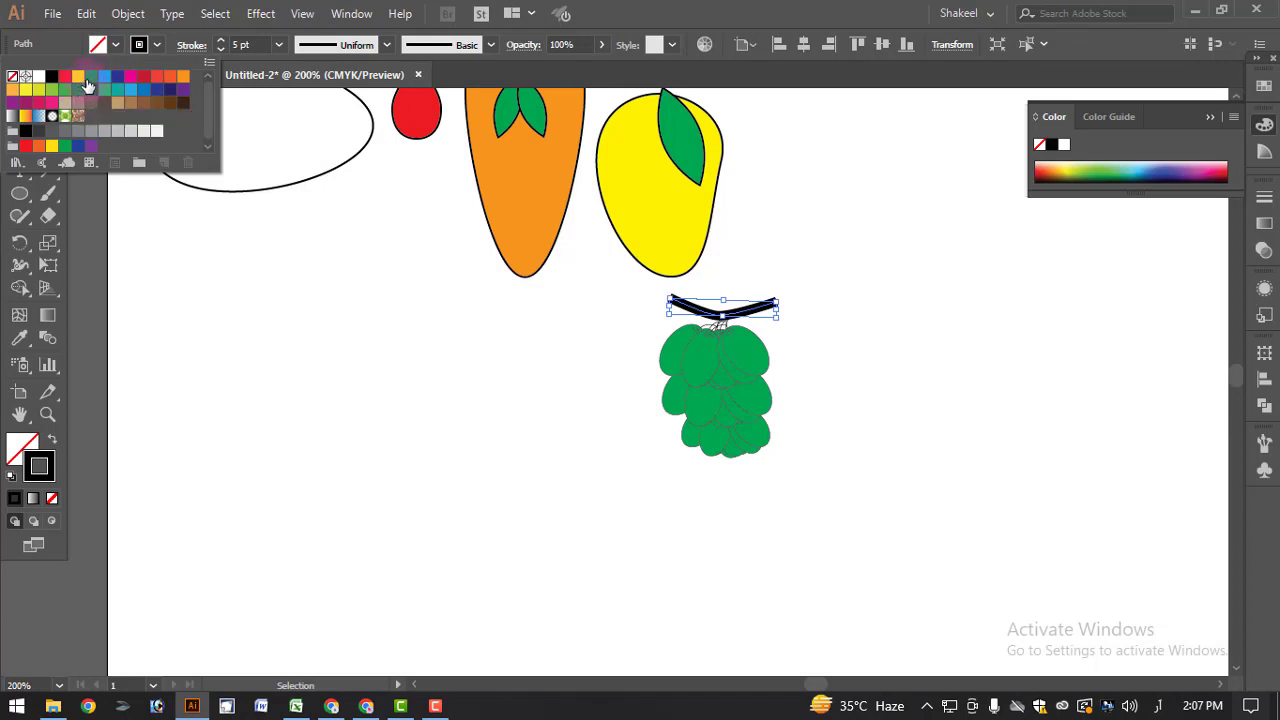
click(91, 78)
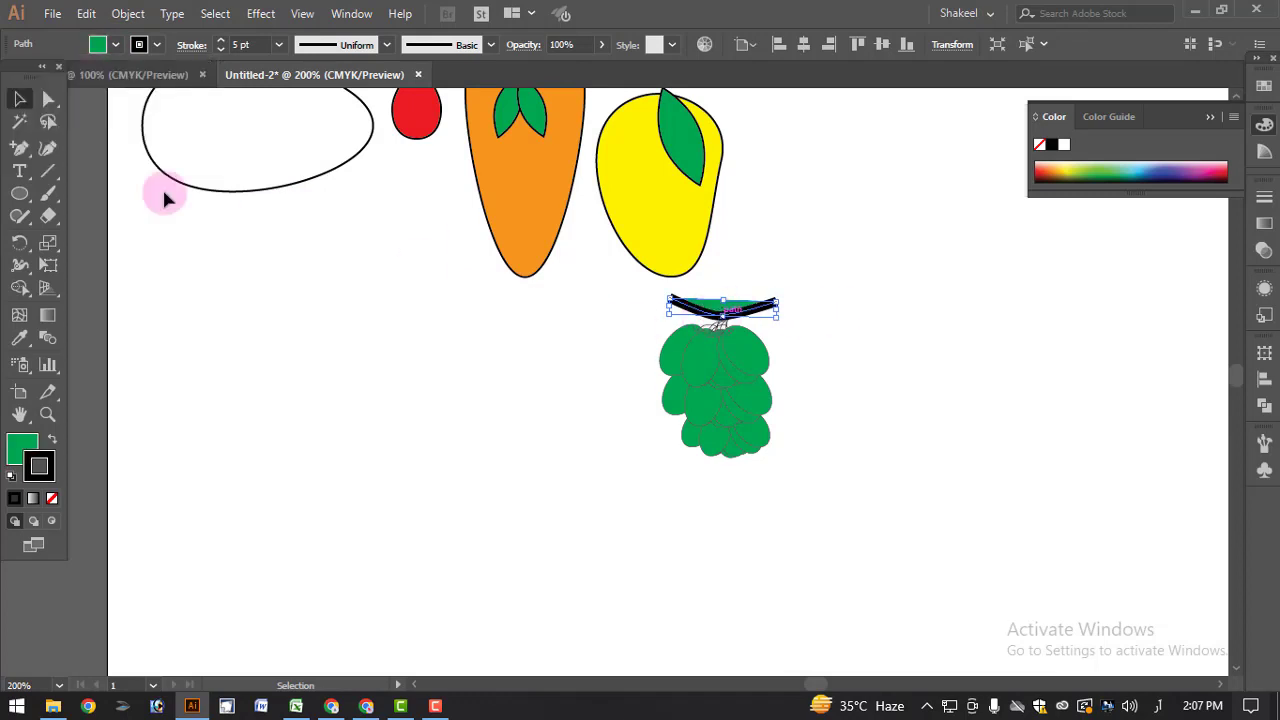
click(112, 48)
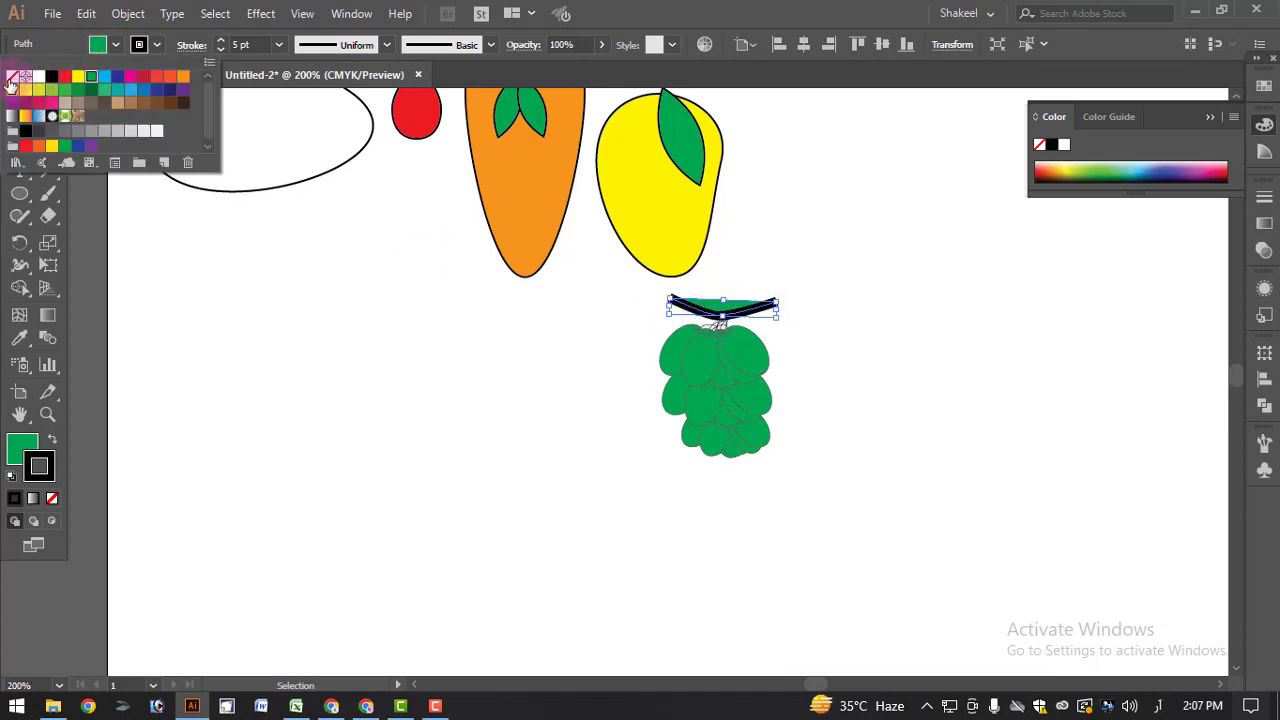
click(11, 79)
- Set the branch's stroke colour to green
click(152, 46)
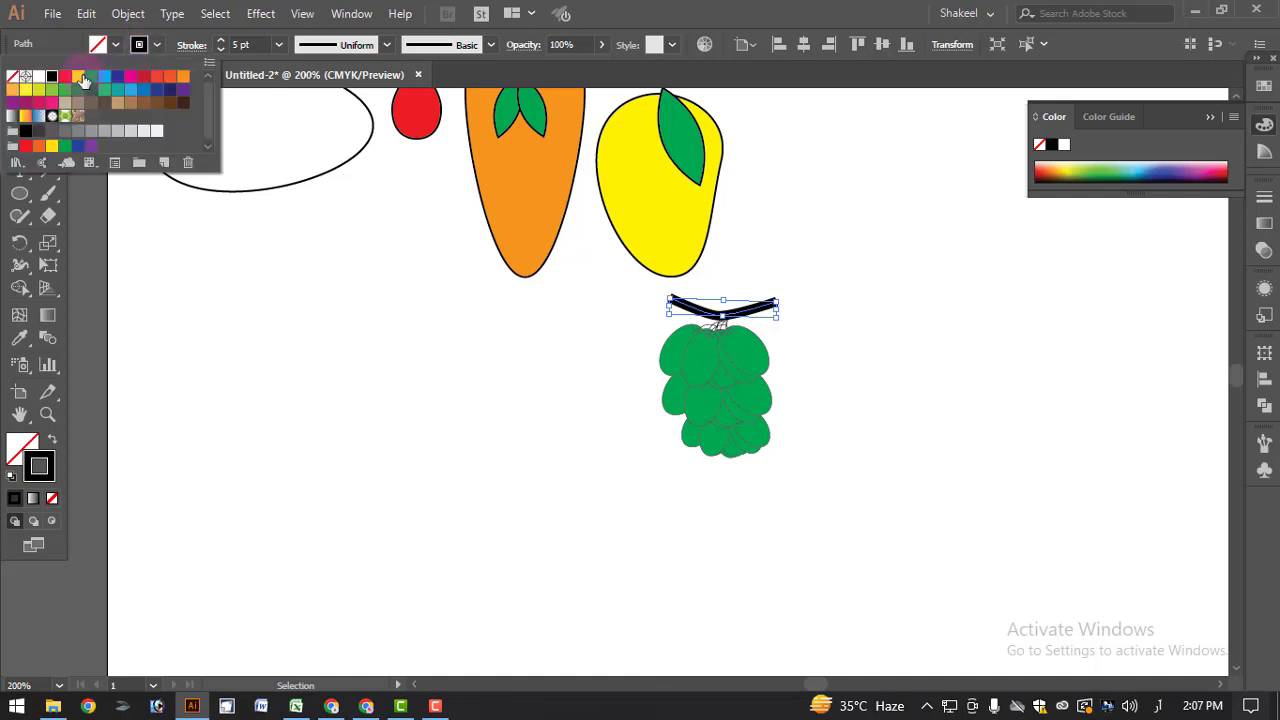
click(91, 78)
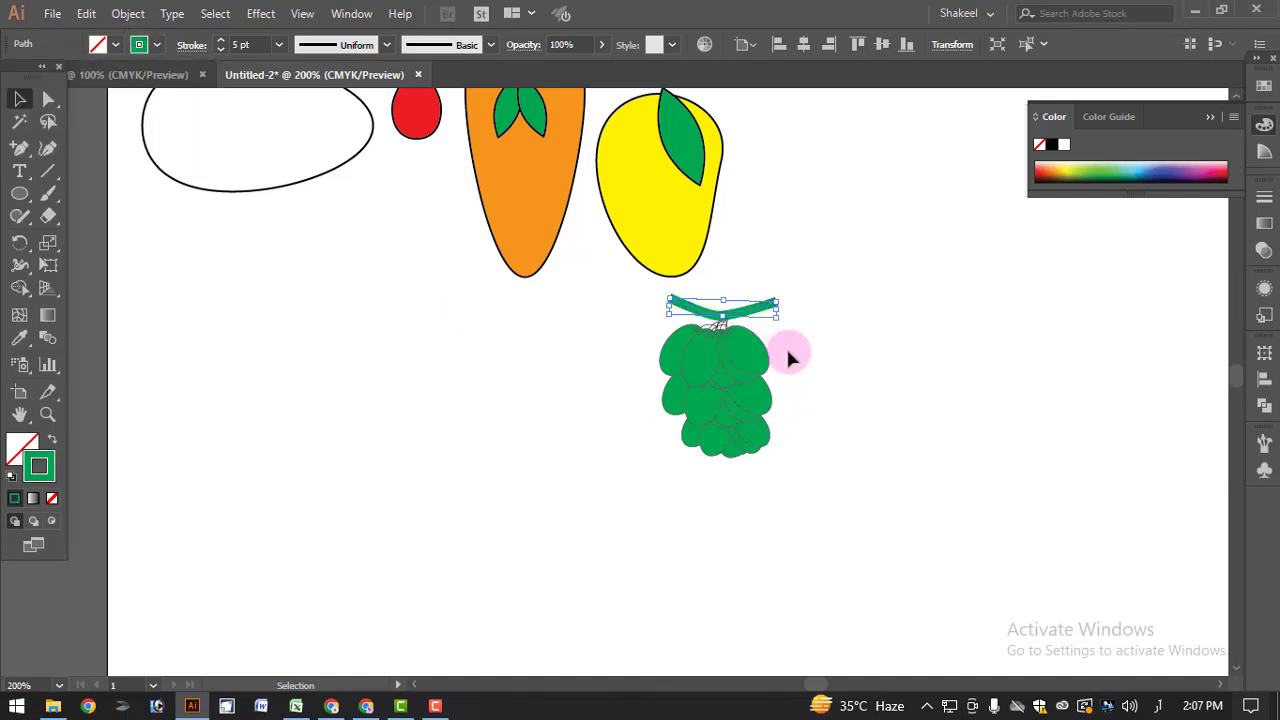
click(868, 487)
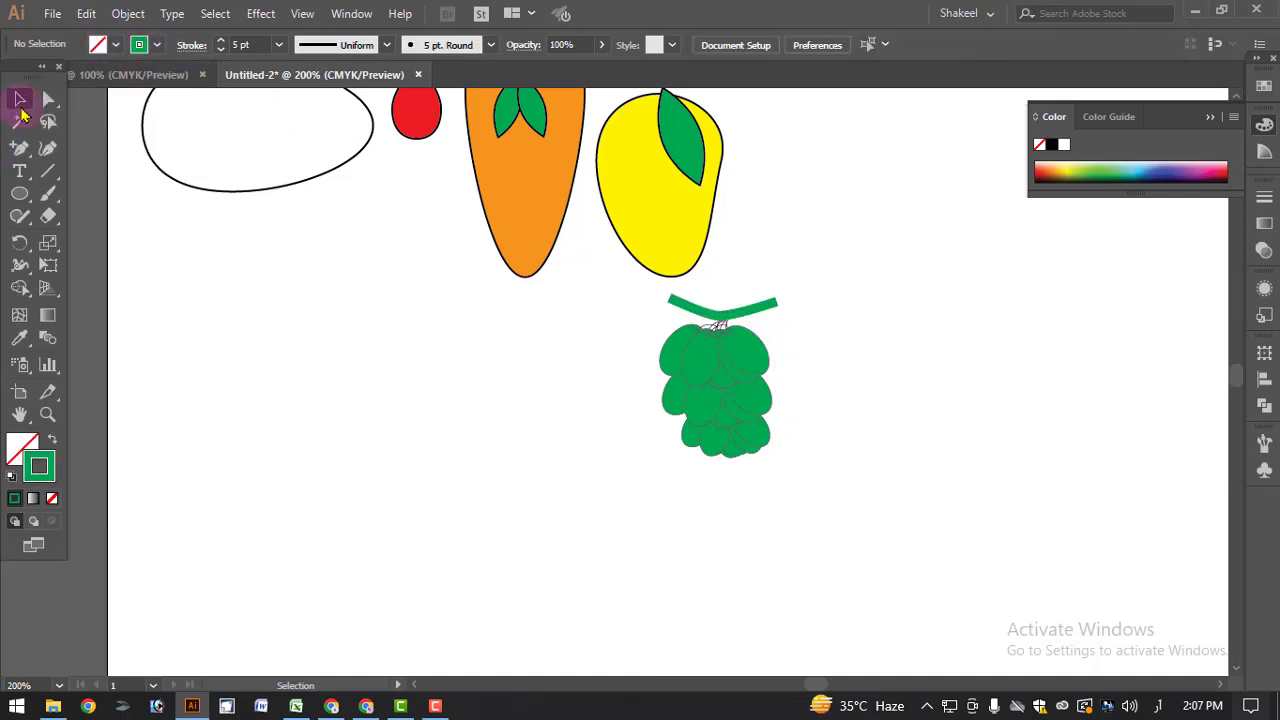
- Check the branch in the reference document, and recolour the stroke of the branch above the grapes to dark brown
click(110, 76)
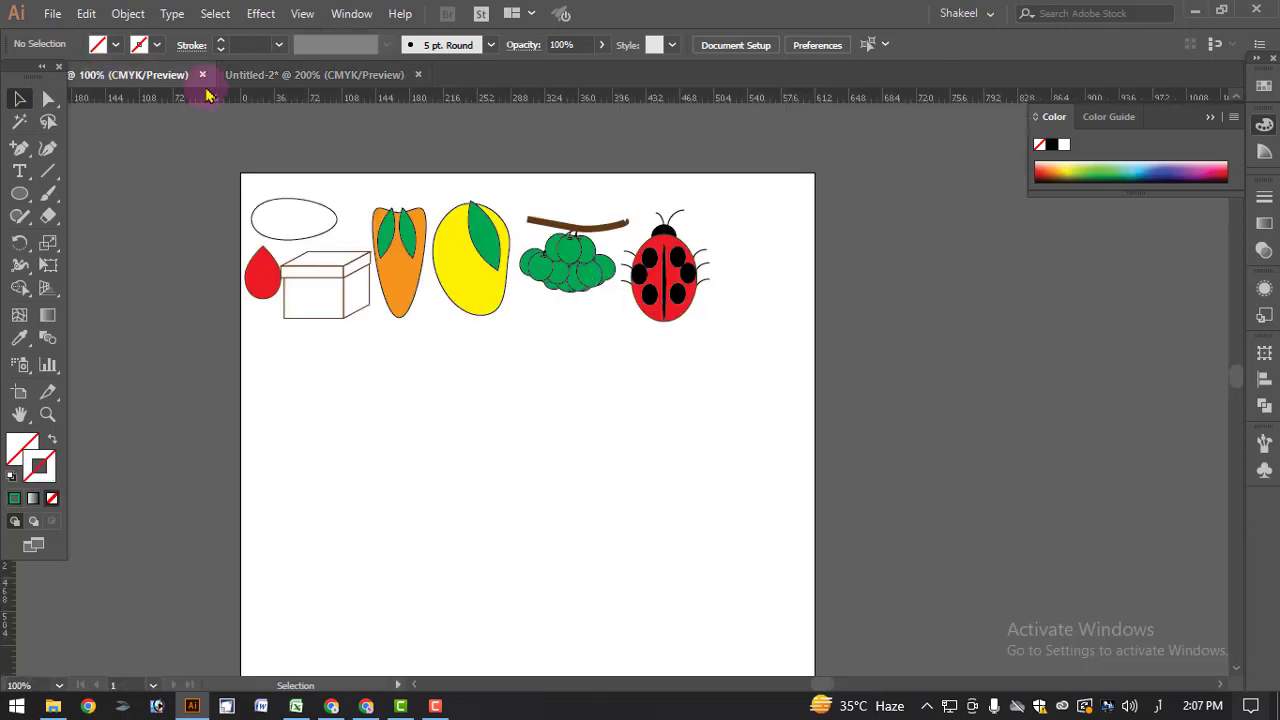
click(258, 76)
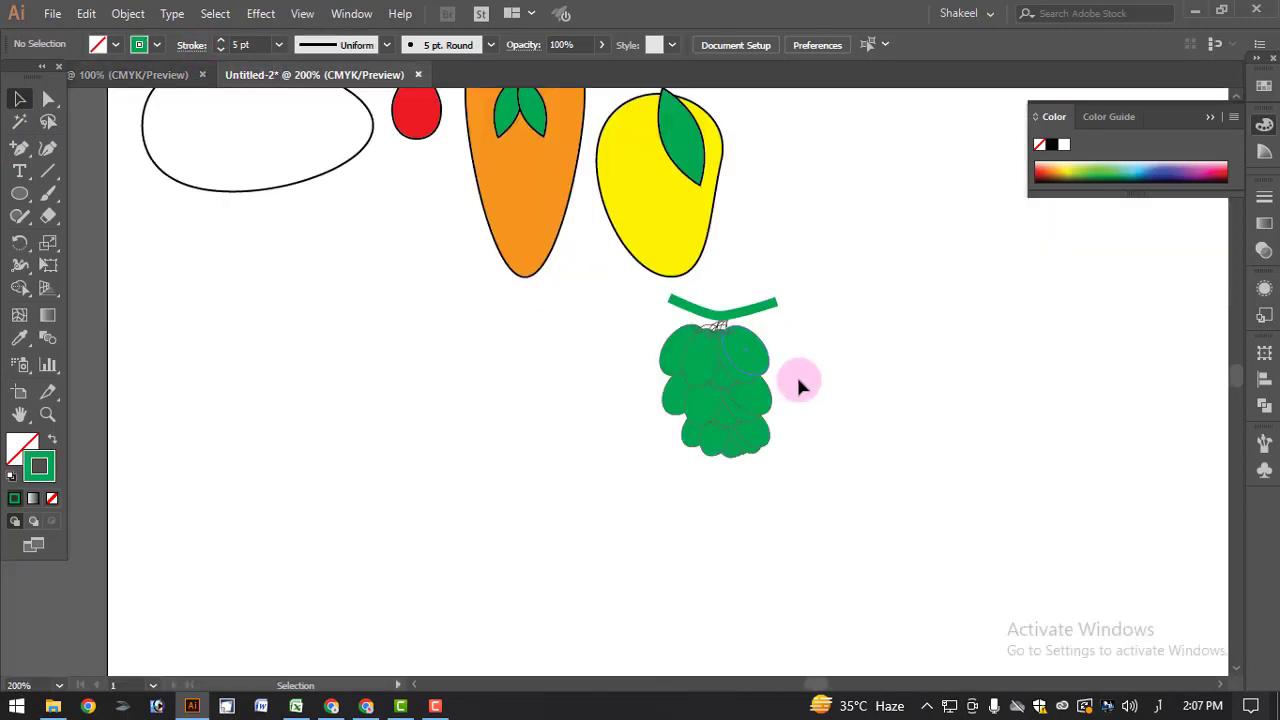
click(762, 318)
click(152, 47)
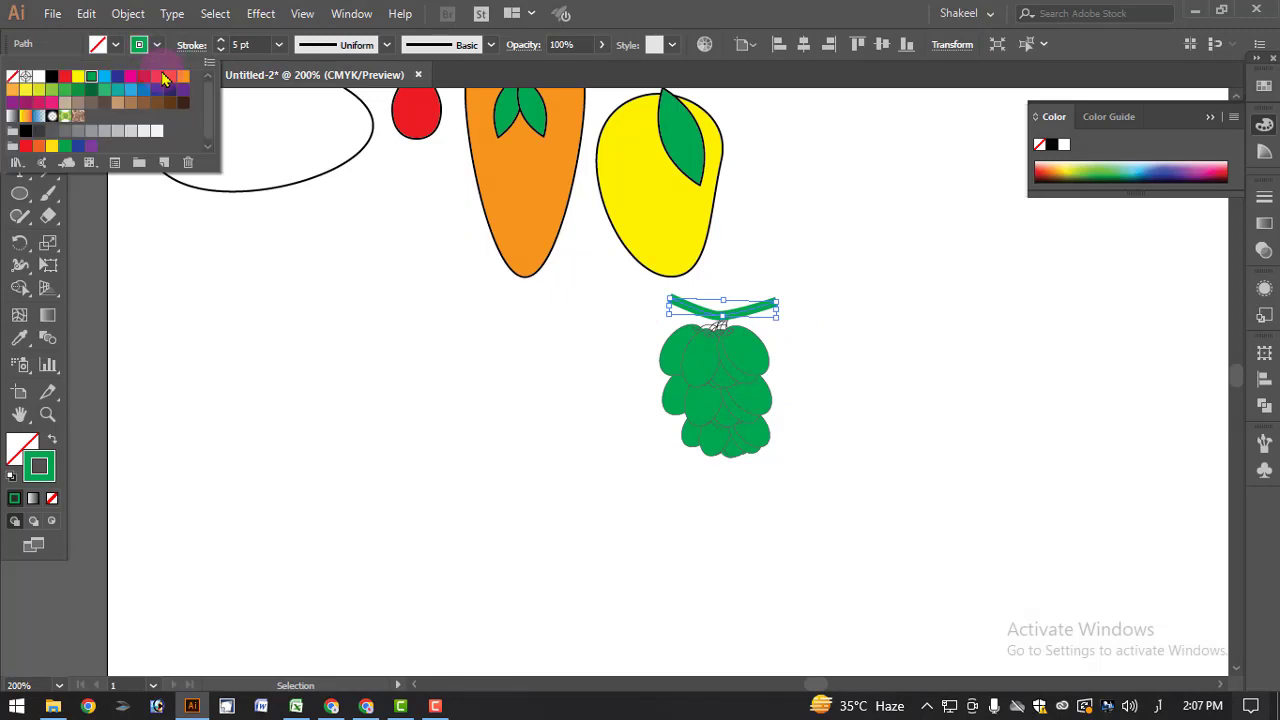
click(165, 110)
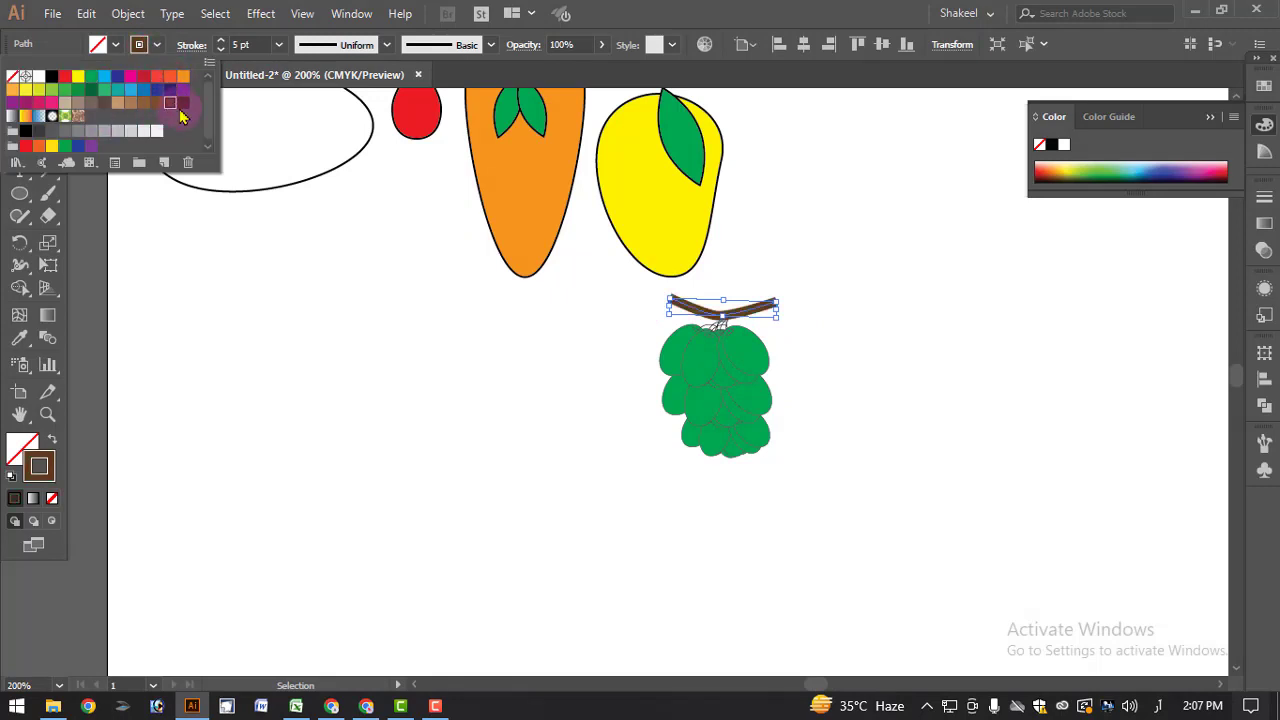
- Move the grape bunch together with its branch up beside the right side of the yellow mango
drag(836, 287, 683, 417)
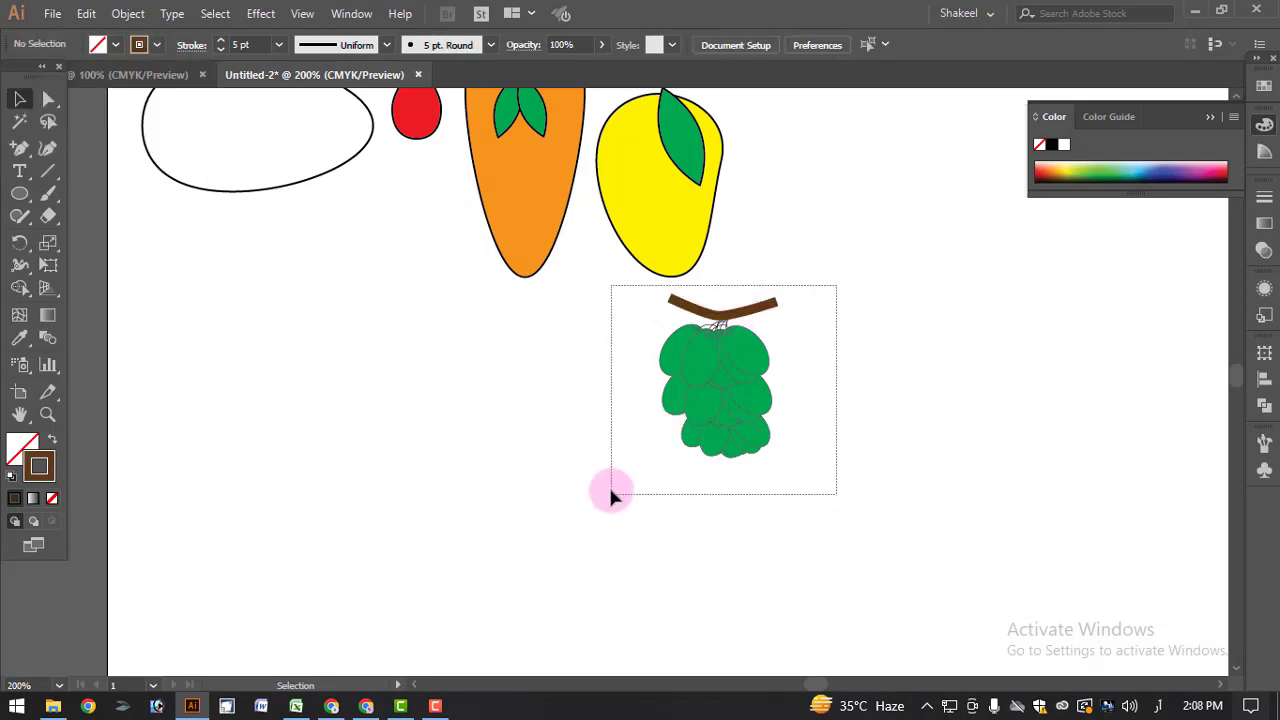
drag(612, 495, 612, 495)
drag(737, 414, 838, 209)
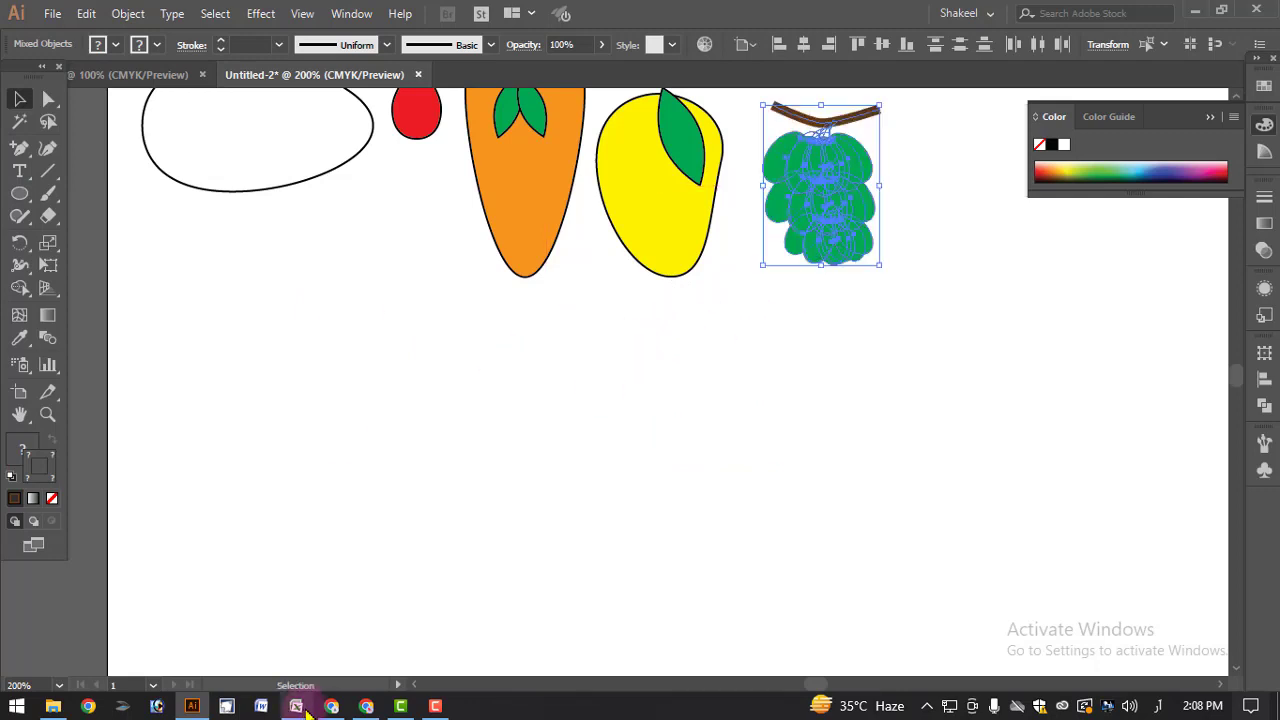
- Check the shape list in the course document for the Box entry, and draw an upright rectangle below the carrot and mango in Illustrator
click(367, 706)
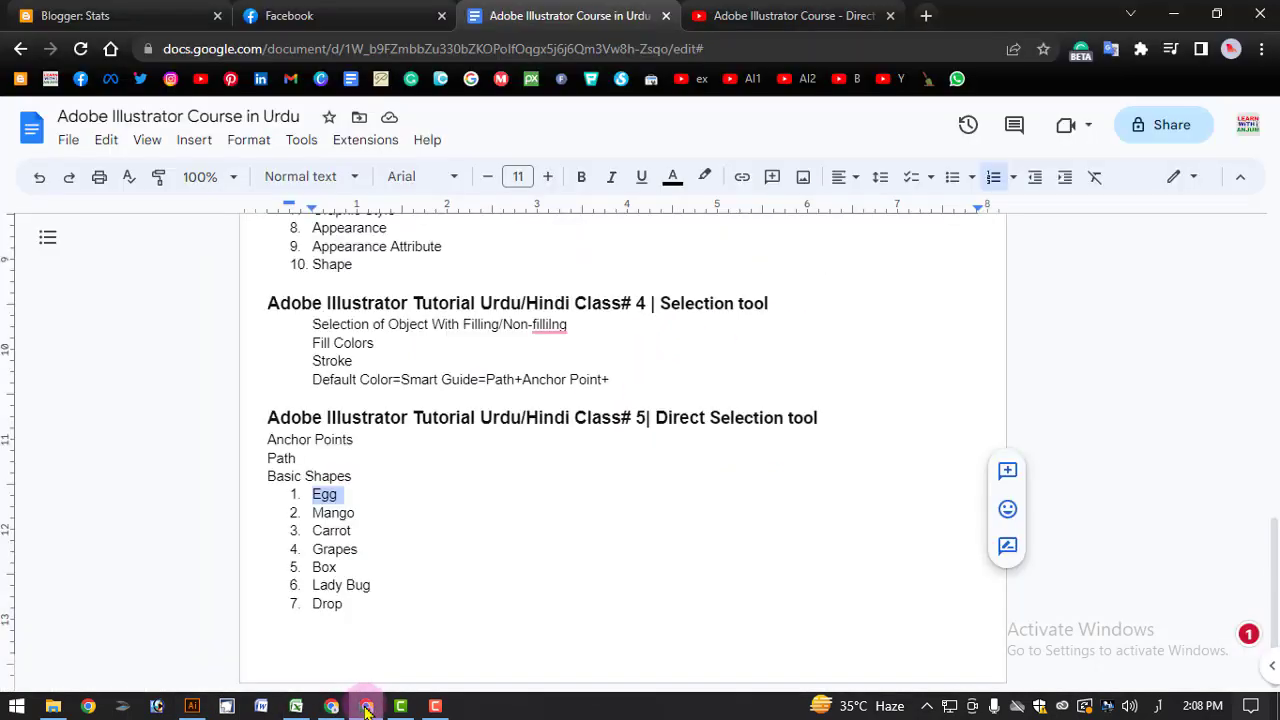
drag(337, 567, 330, 567)
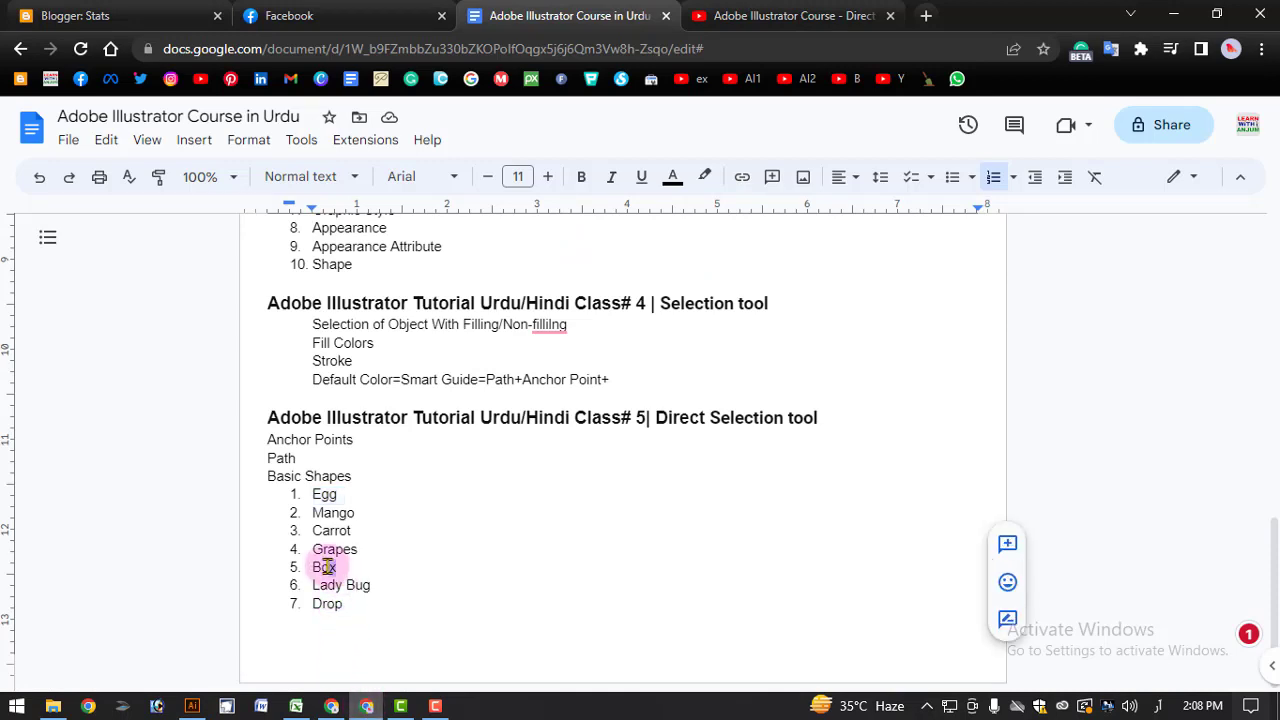
click(192, 706)
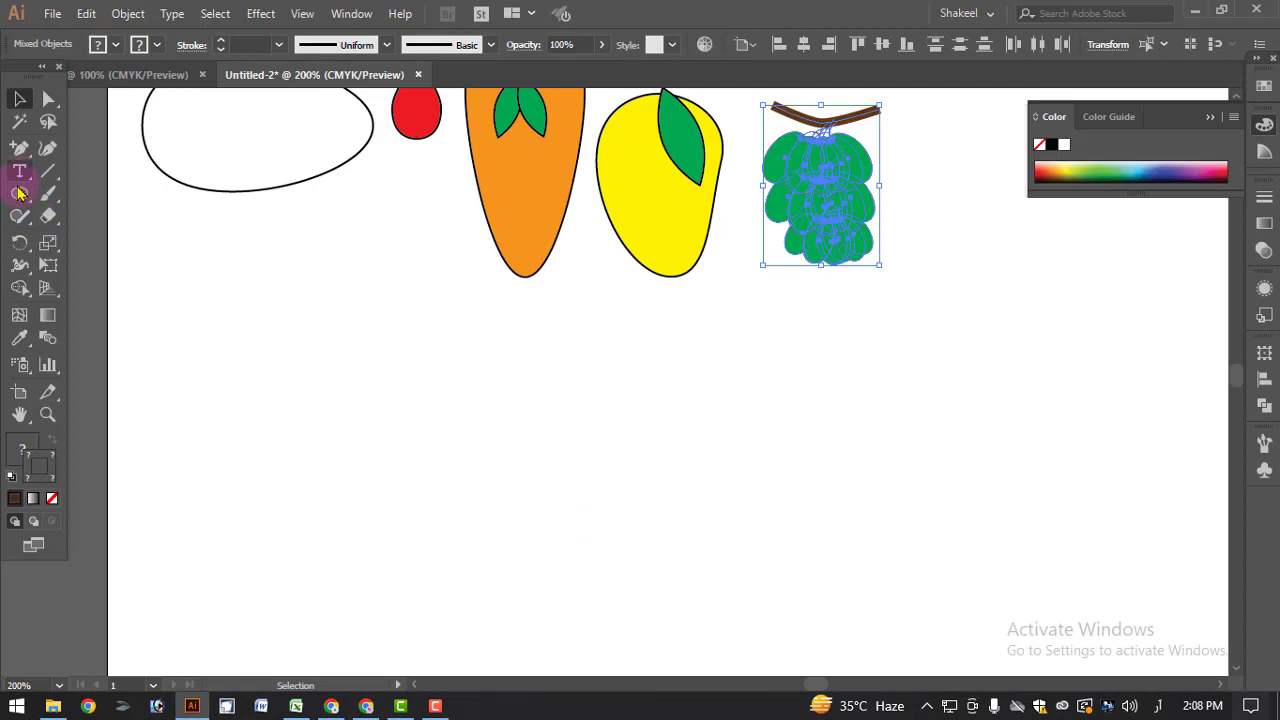
drag(20, 193, 89, 191)
mouse_move(540, 453)
mouse_down()
mouse_move(612, 560)
mouse_move(631, 557)
mouse_move(658, 592)
mouse_up()
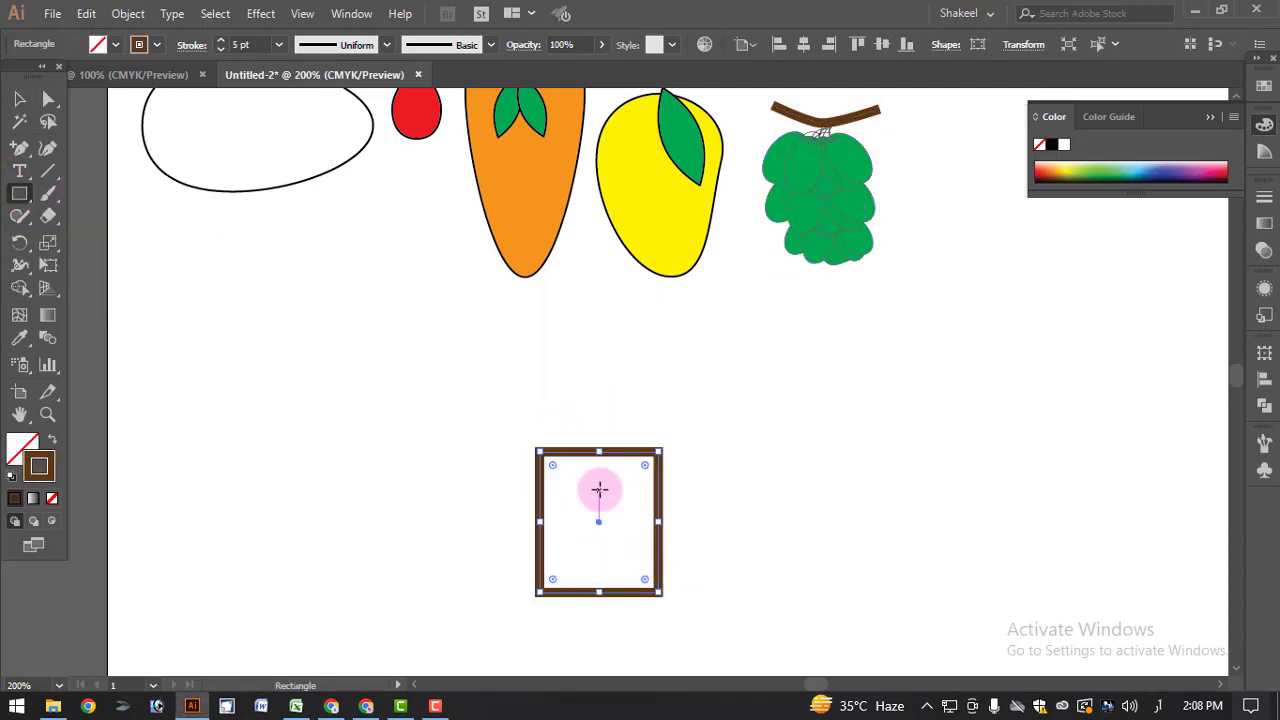
- Give the rectangle a 1 pt black stroke and a white fill
click(278, 46)
click(314, 124)
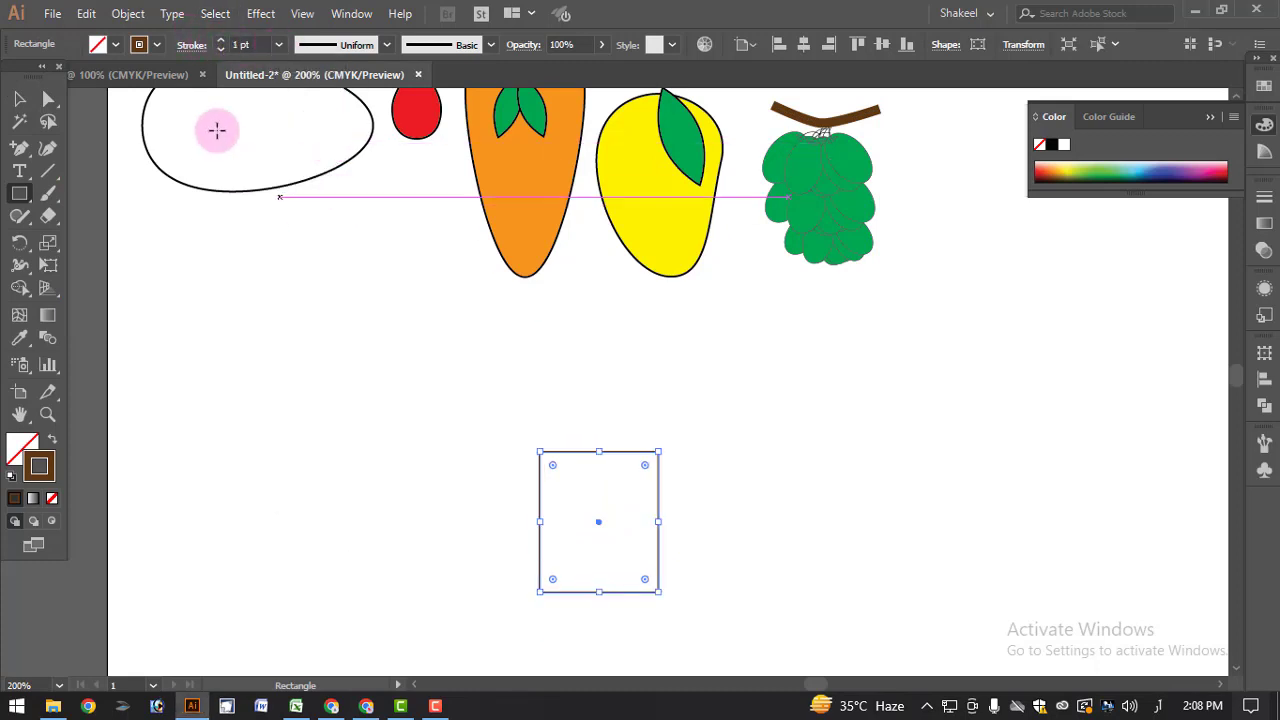
click(157, 46)
click(157, 46)
click(157, 46)
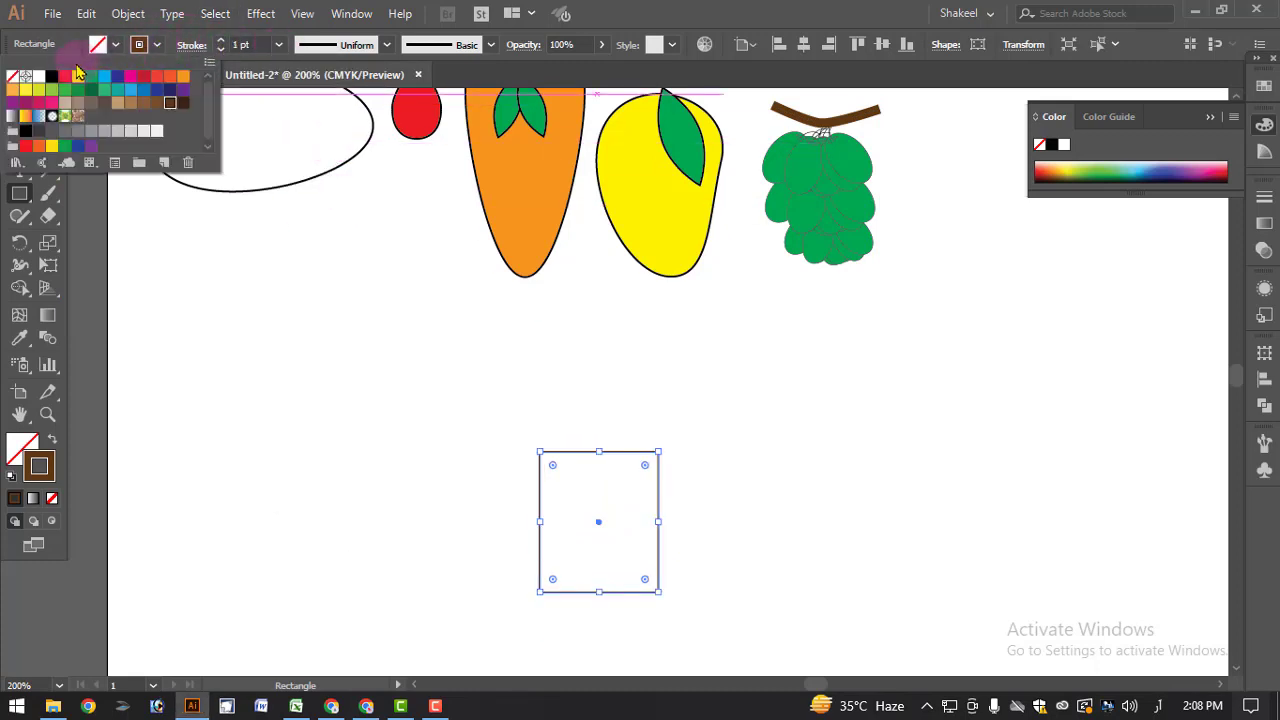
click(54, 79)
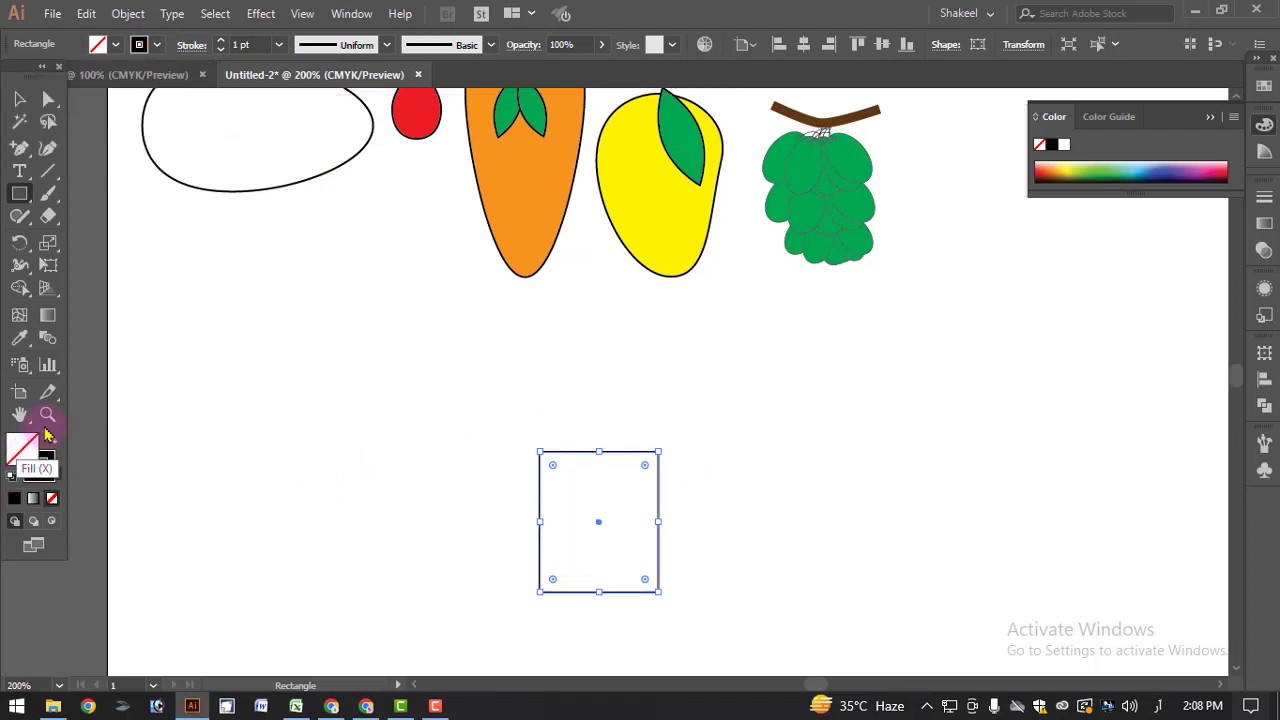
click(114, 44)
click(38, 77)
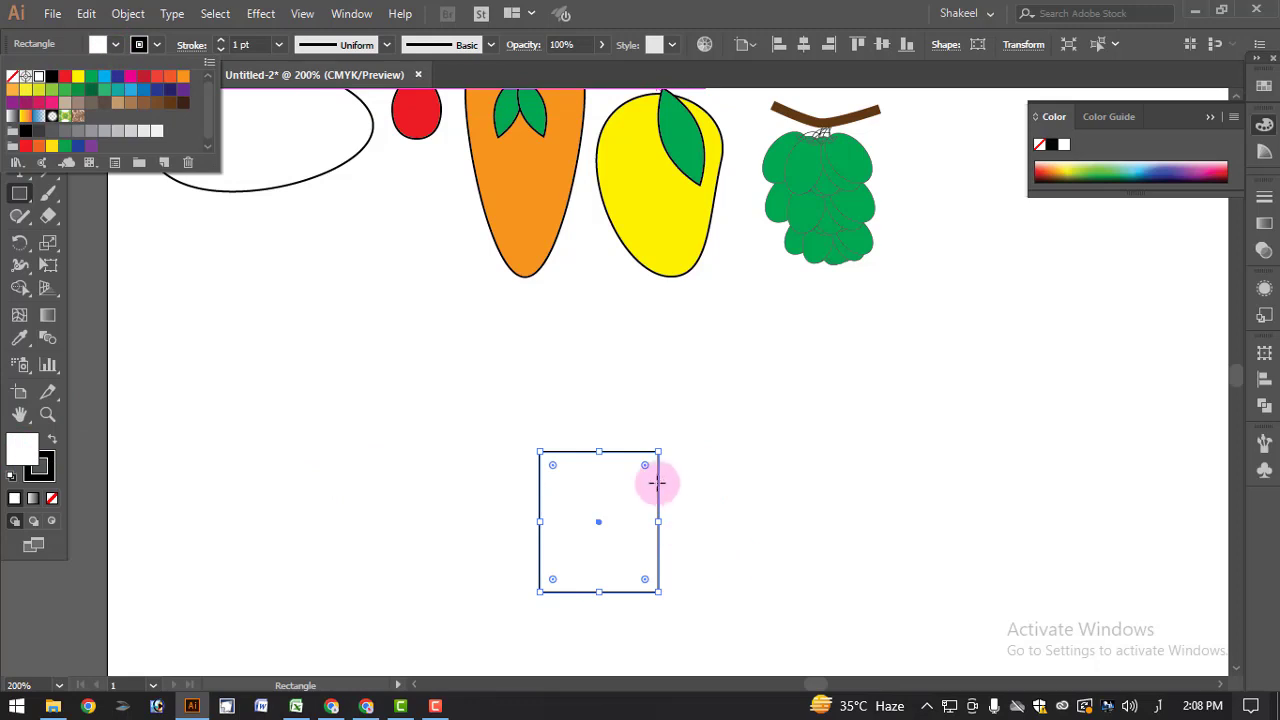
- Duplicate the rectangle directly above the original and directly to its right, with the copies sharing its edges
click(52, 100)
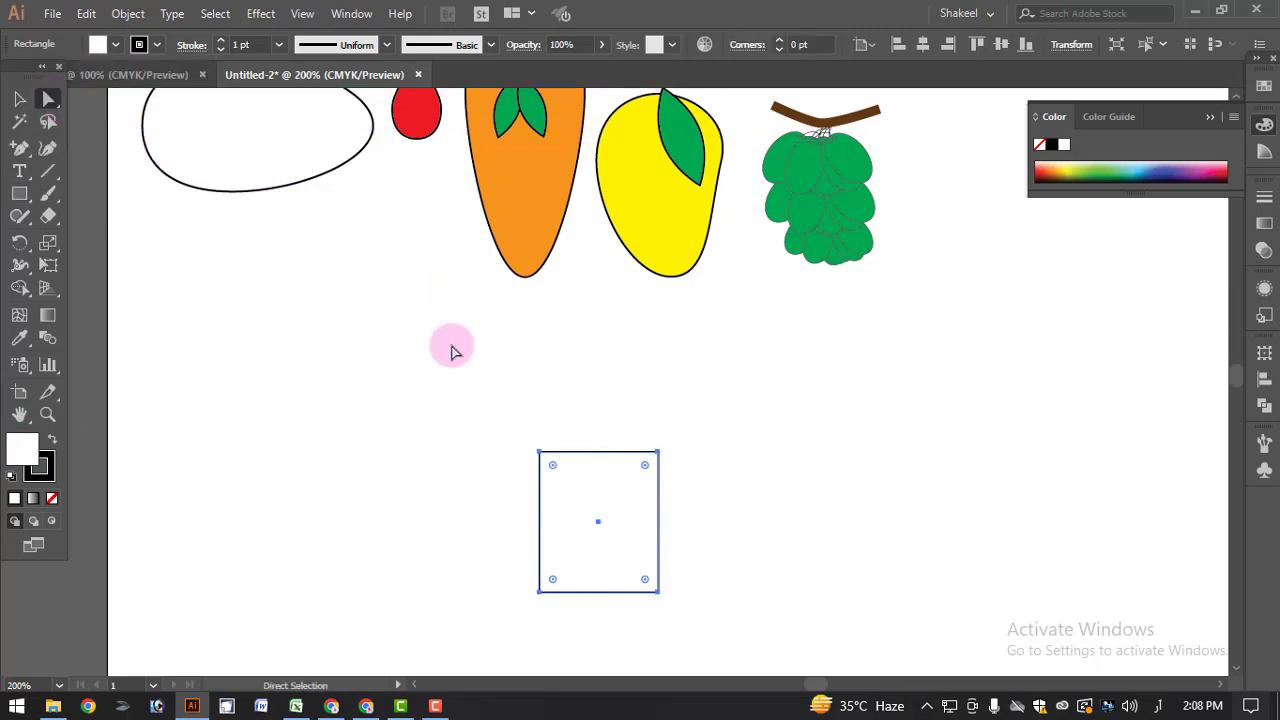
key(alt)
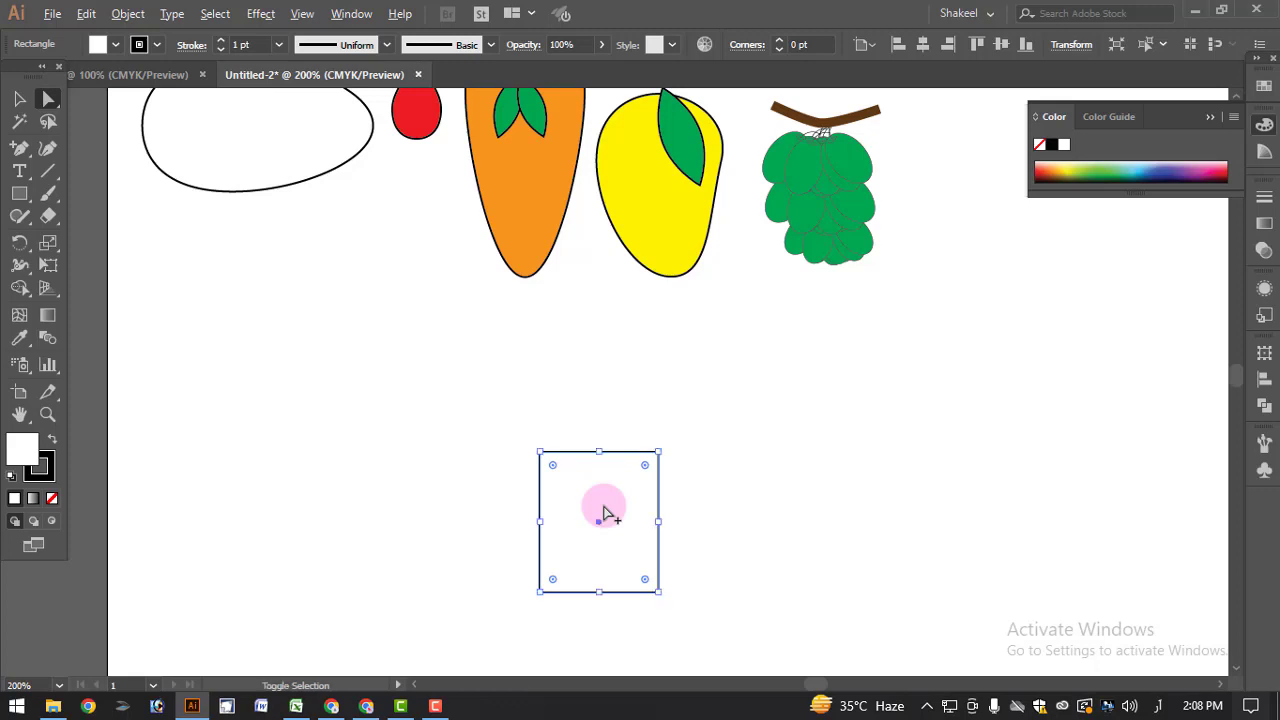
click(603, 443)
drag(623, 520, 617, 402)
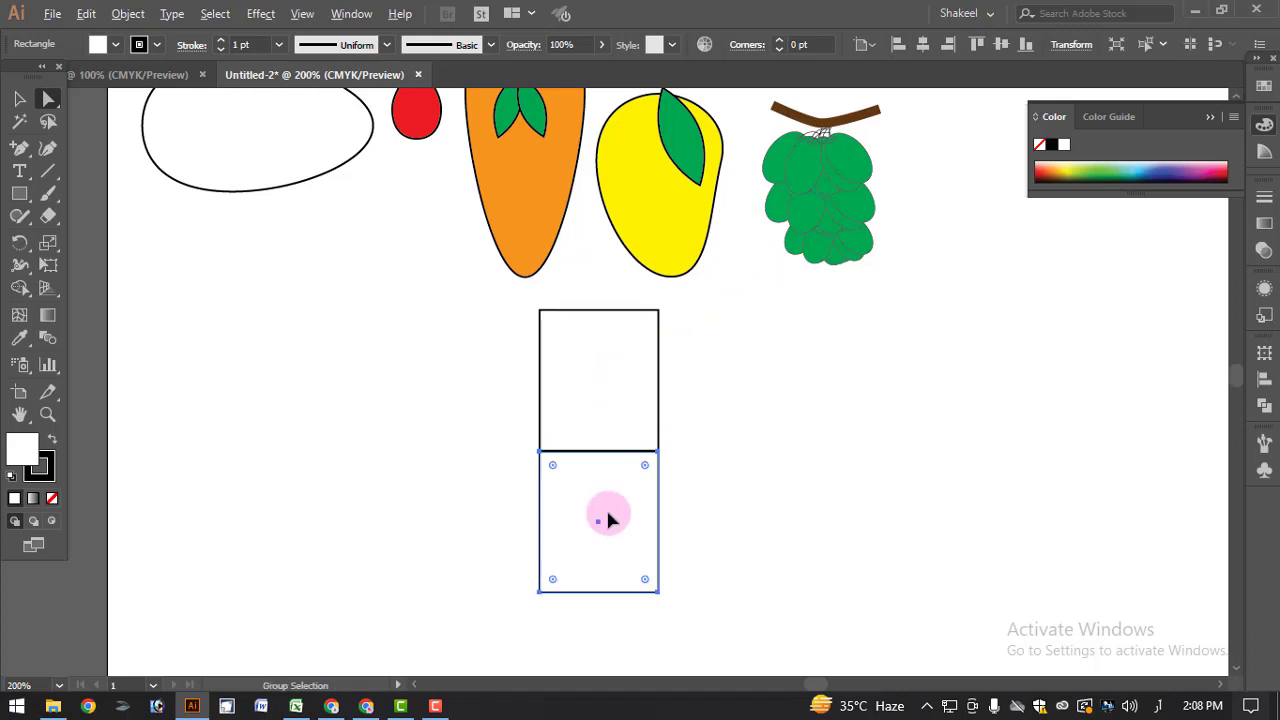
click(610, 520)
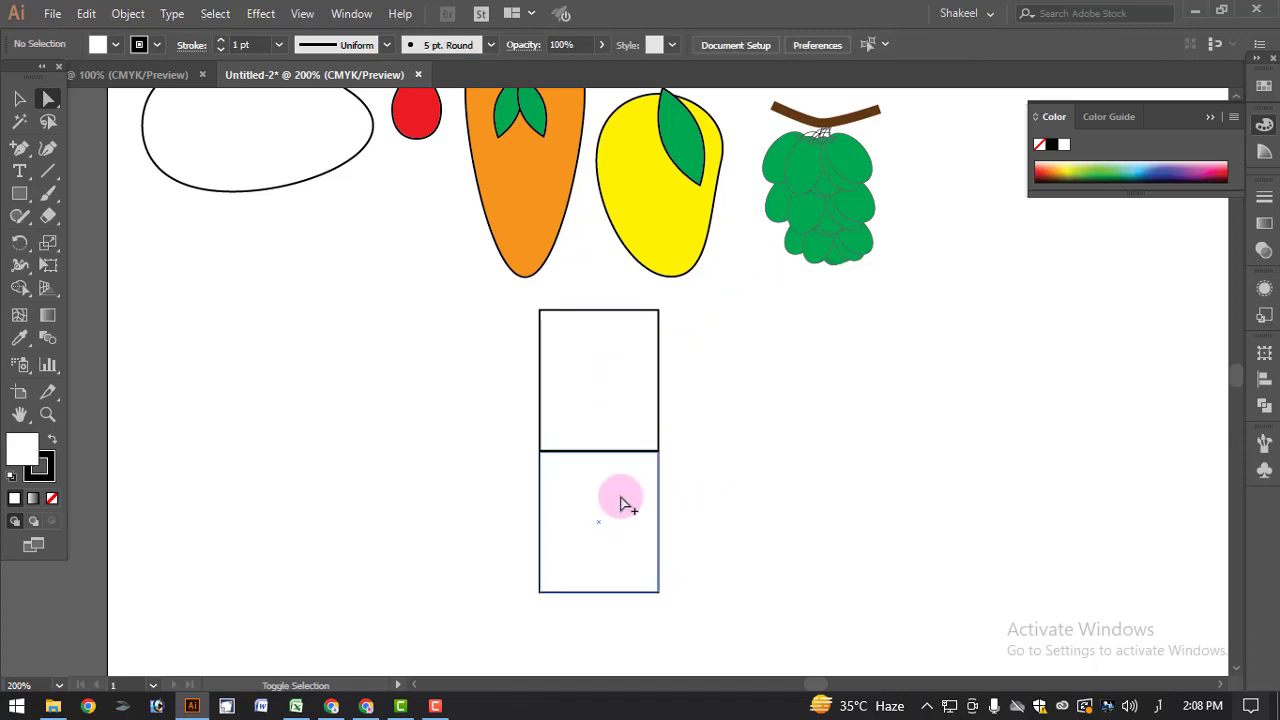
drag(620, 513, 737, 507)
- Slant the upper rectangle into the box's top face, and move the right rectangle's outer edge inward and up to meet it
click(657, 343)
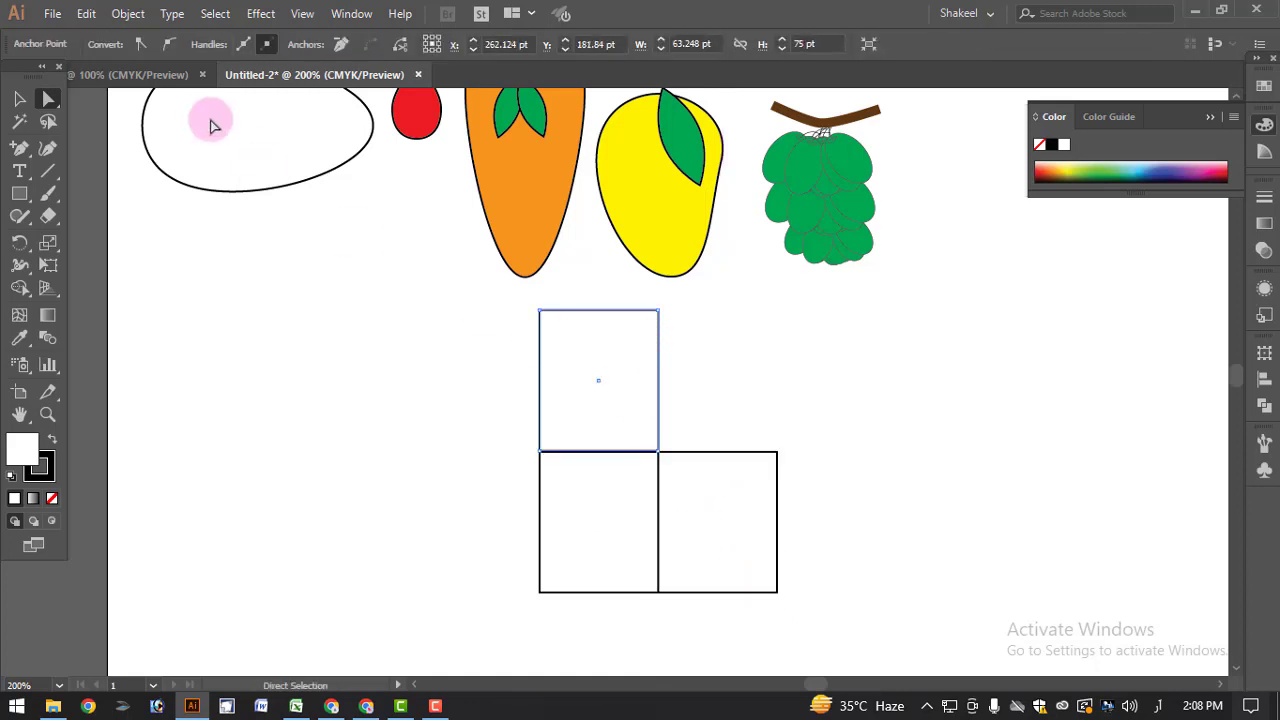
drag(643, 287, 695, 340)
key(ctrl+z)
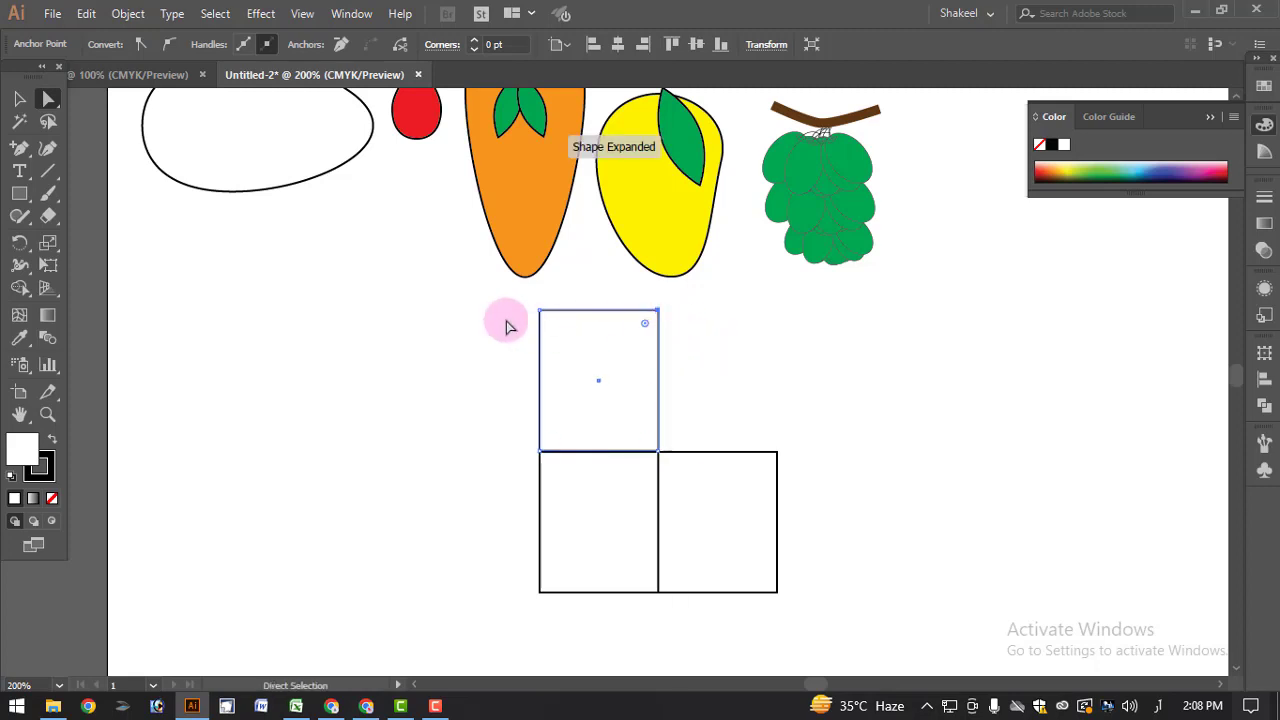
drag(516, 286, 812, 618)
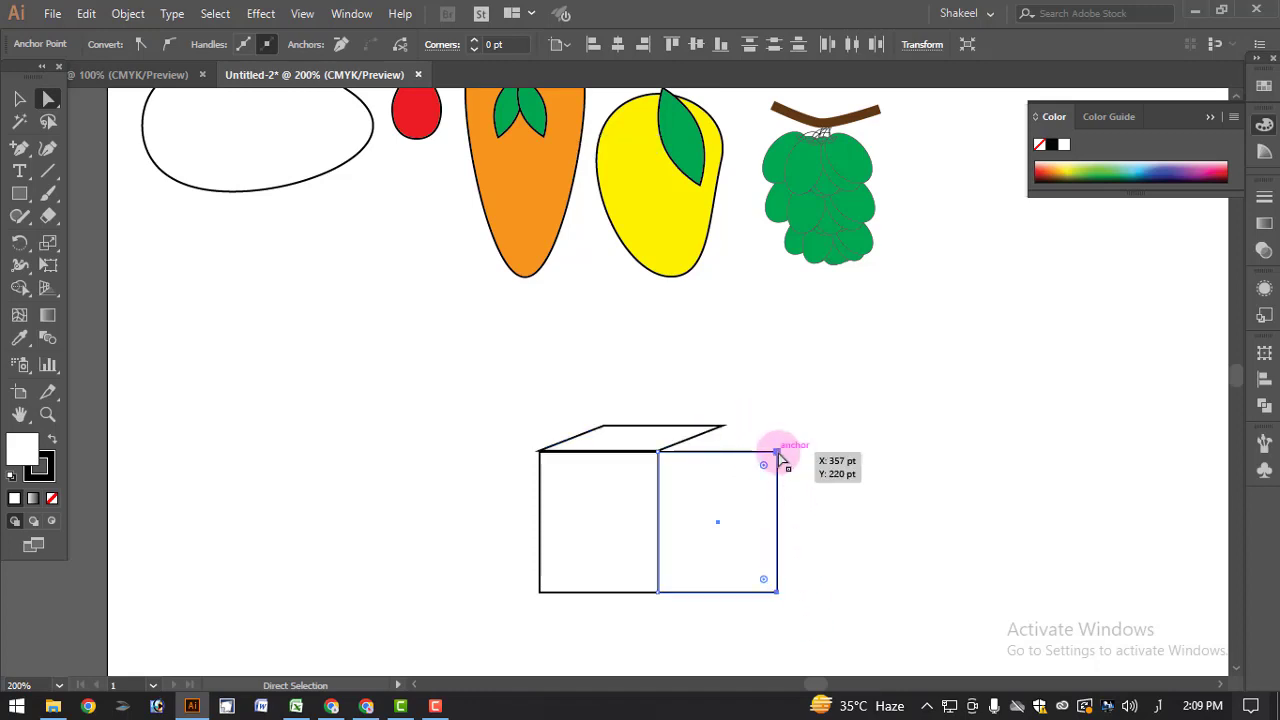
drag(779, 454, 726, 432)
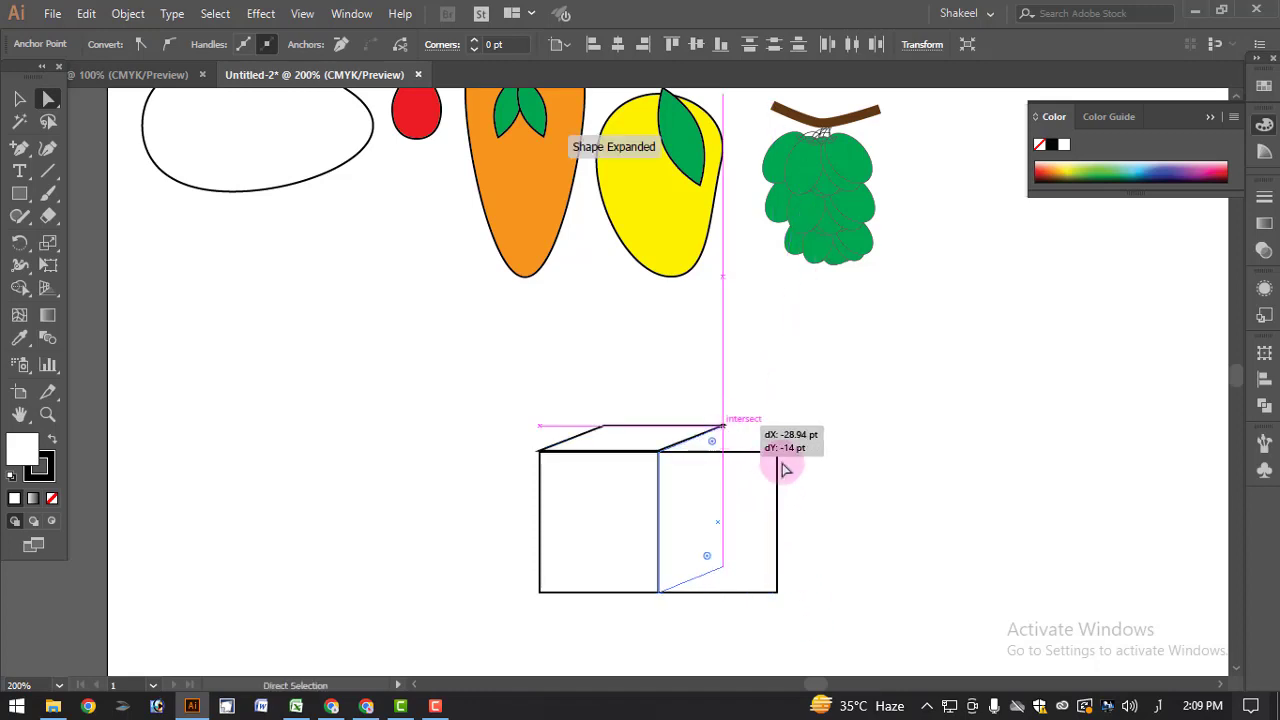
click(851, 589)
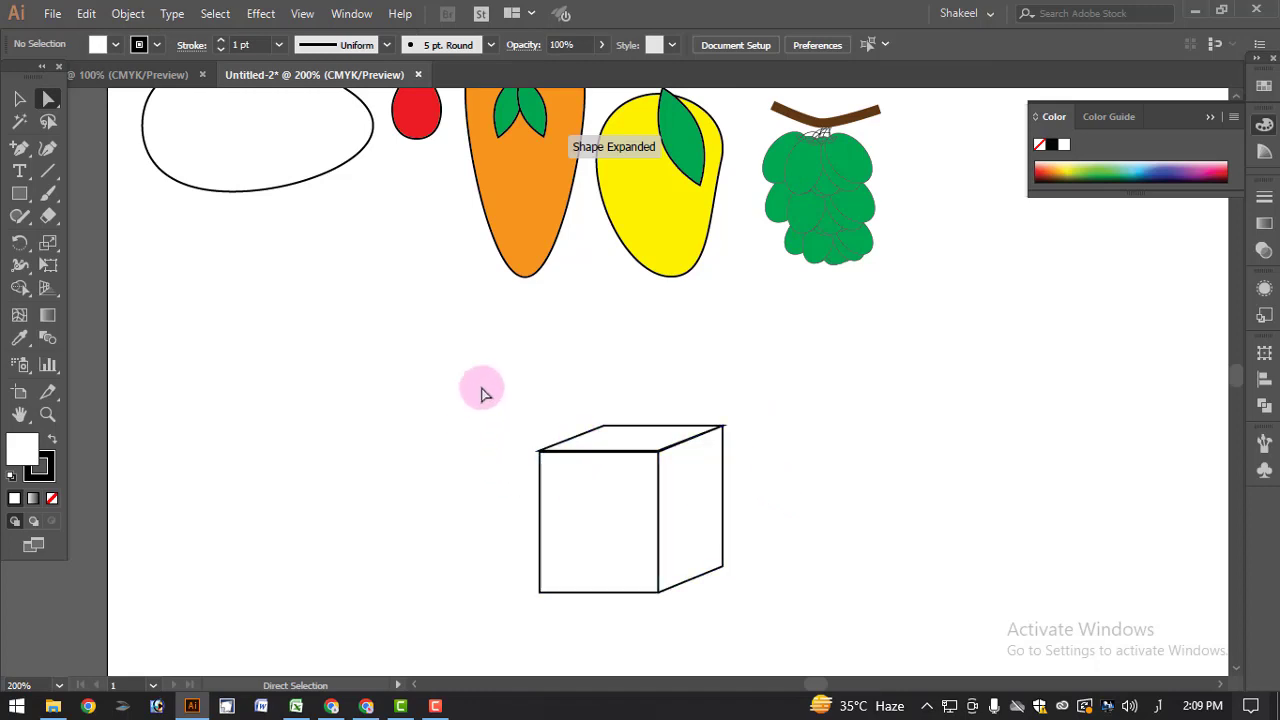
- Group the three box faces and place a duplicate of the group to the right of the box
drag(480, 388, 796, 616)
right_click(725, 505)
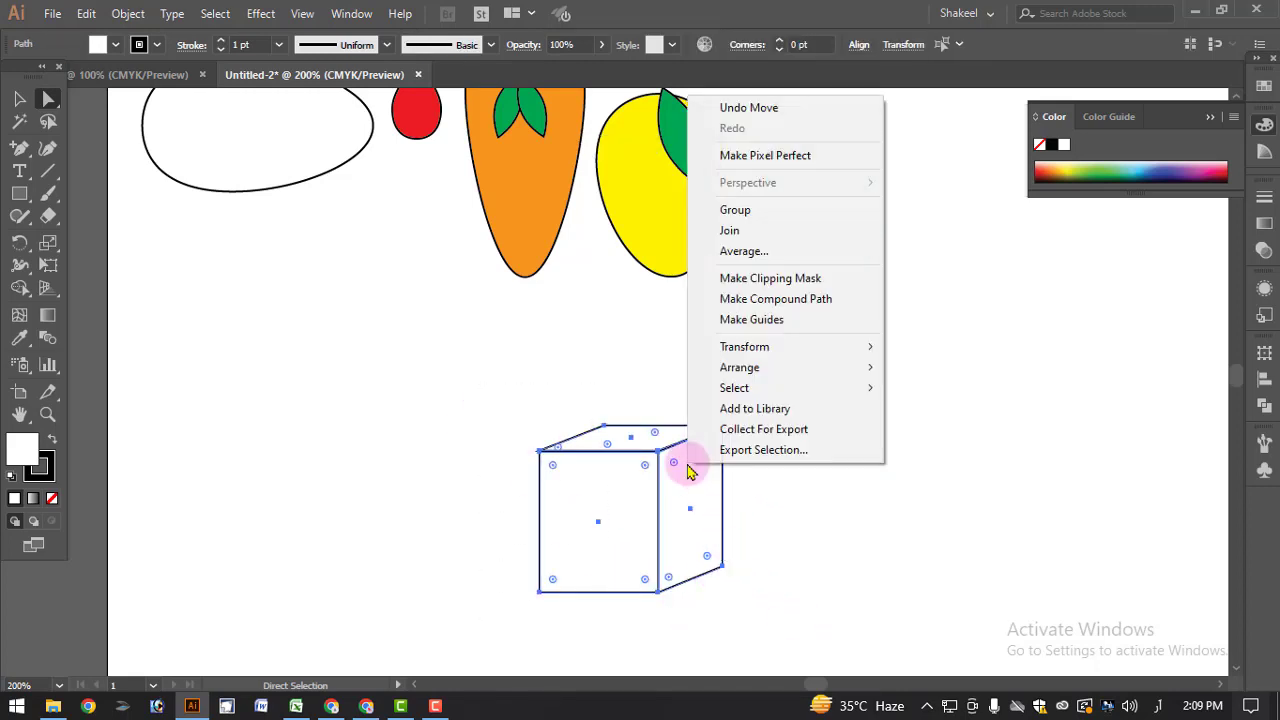
click(786, 209)
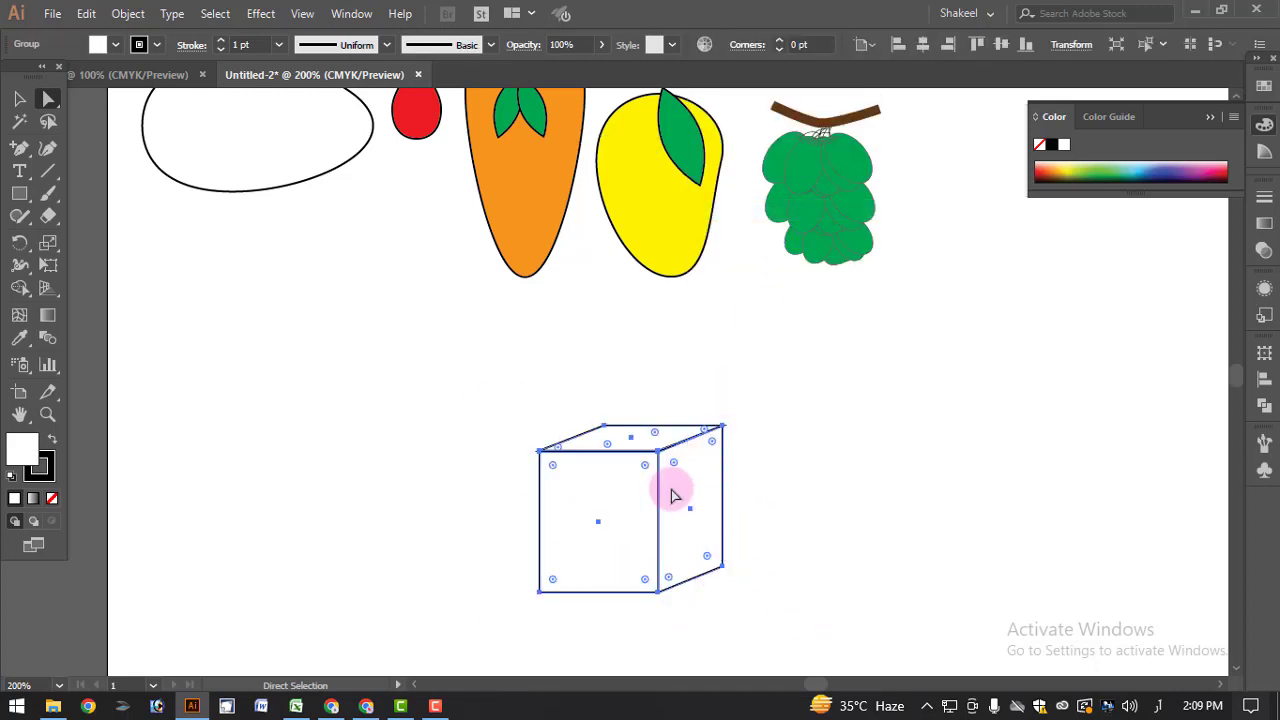
drag(650, 494, 797, 489)
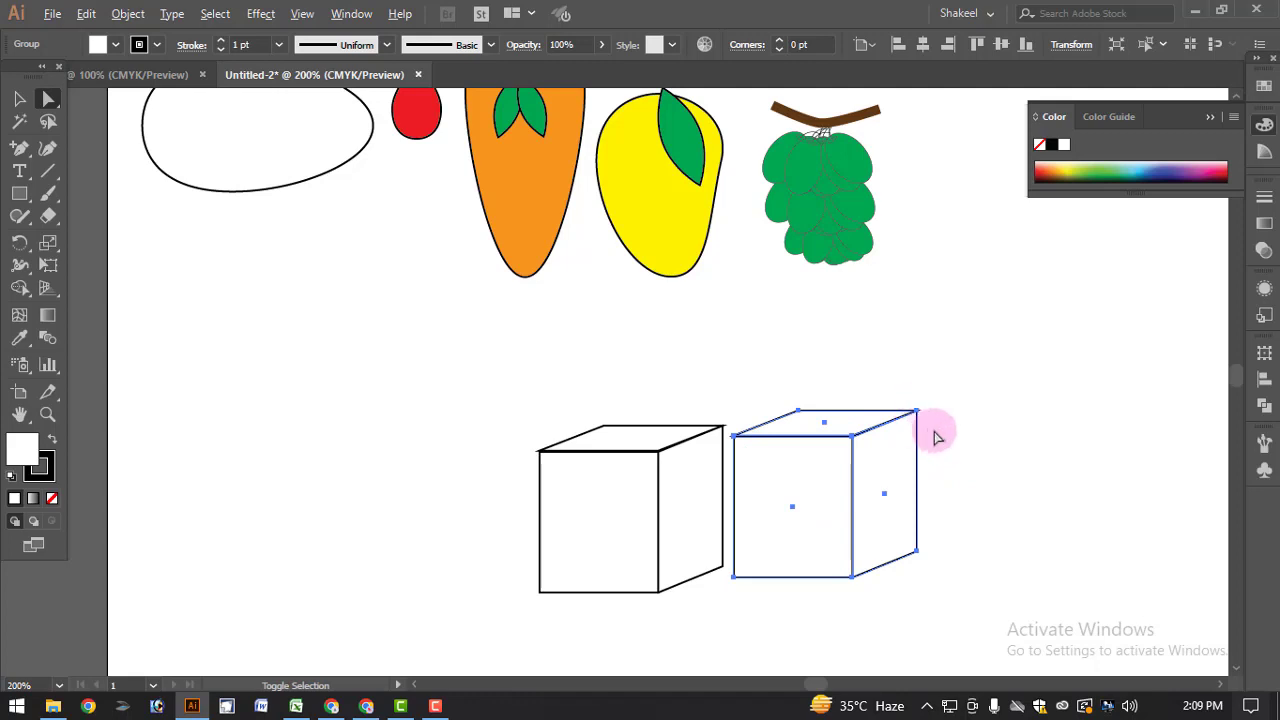
- Scale the duplicated box up slightly so that it is a little larger than the original
click(125, 115)
click(18, 100)
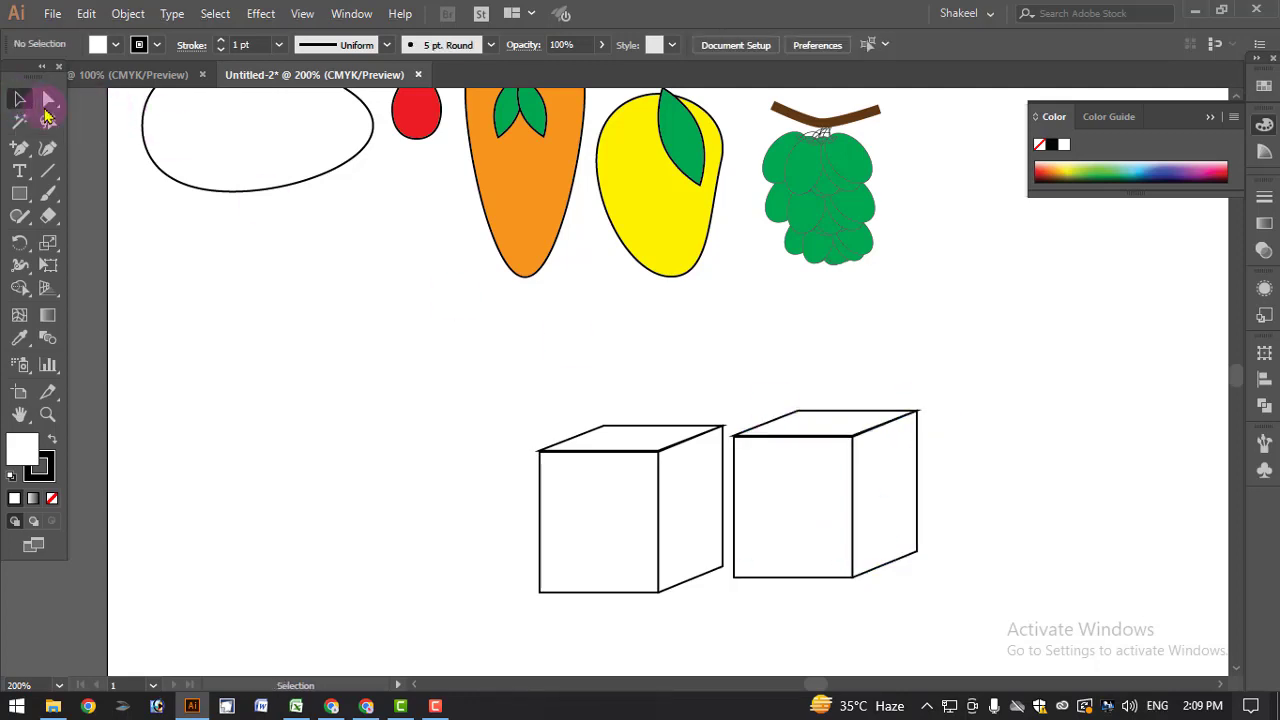
click(792, 436)
drag(917, 411, 922, 406)
click(1000, 515)
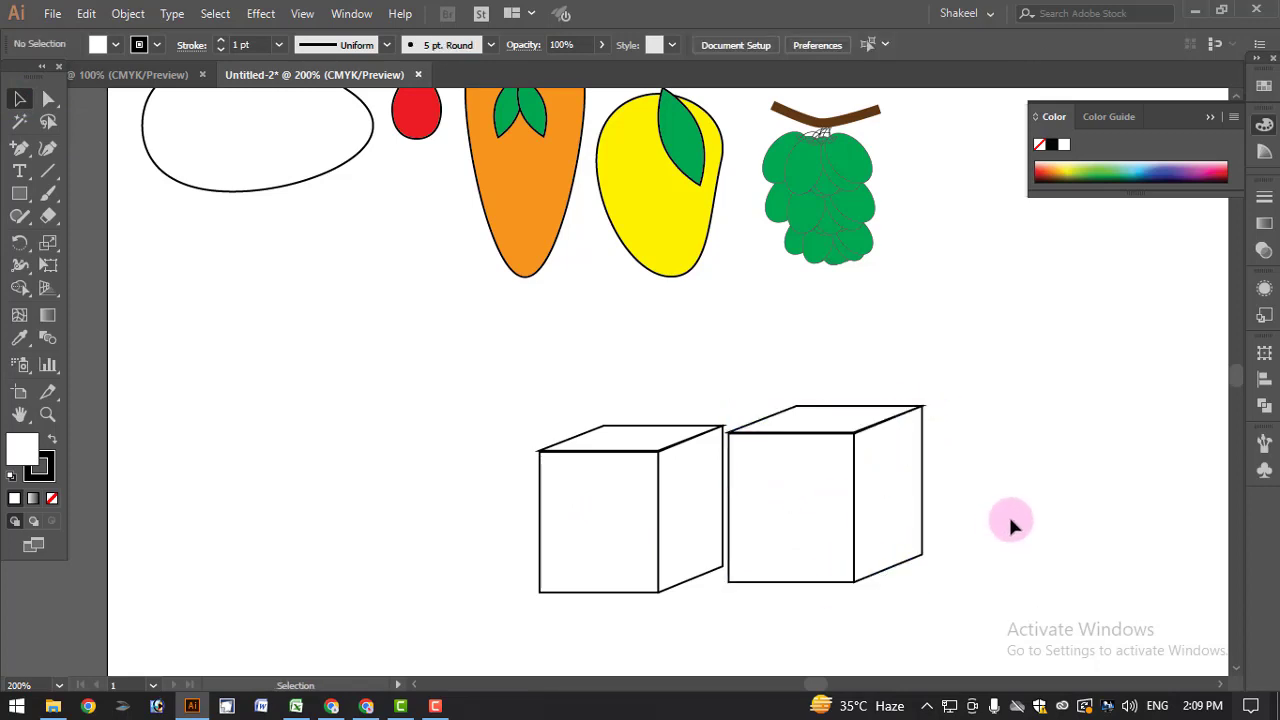
- Raise the bottom anchor points of the larger box to turn it into a shallow lid, and fit it over the original box
click(863, 494)
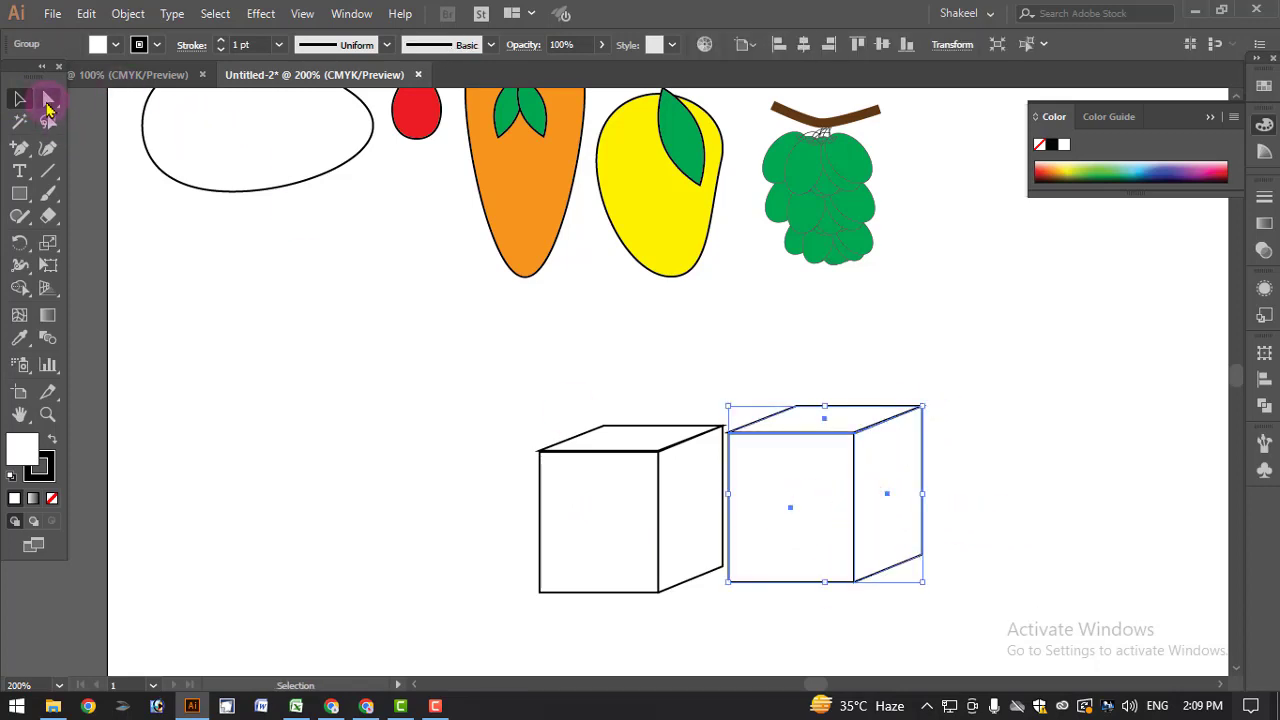
click(49, 101)
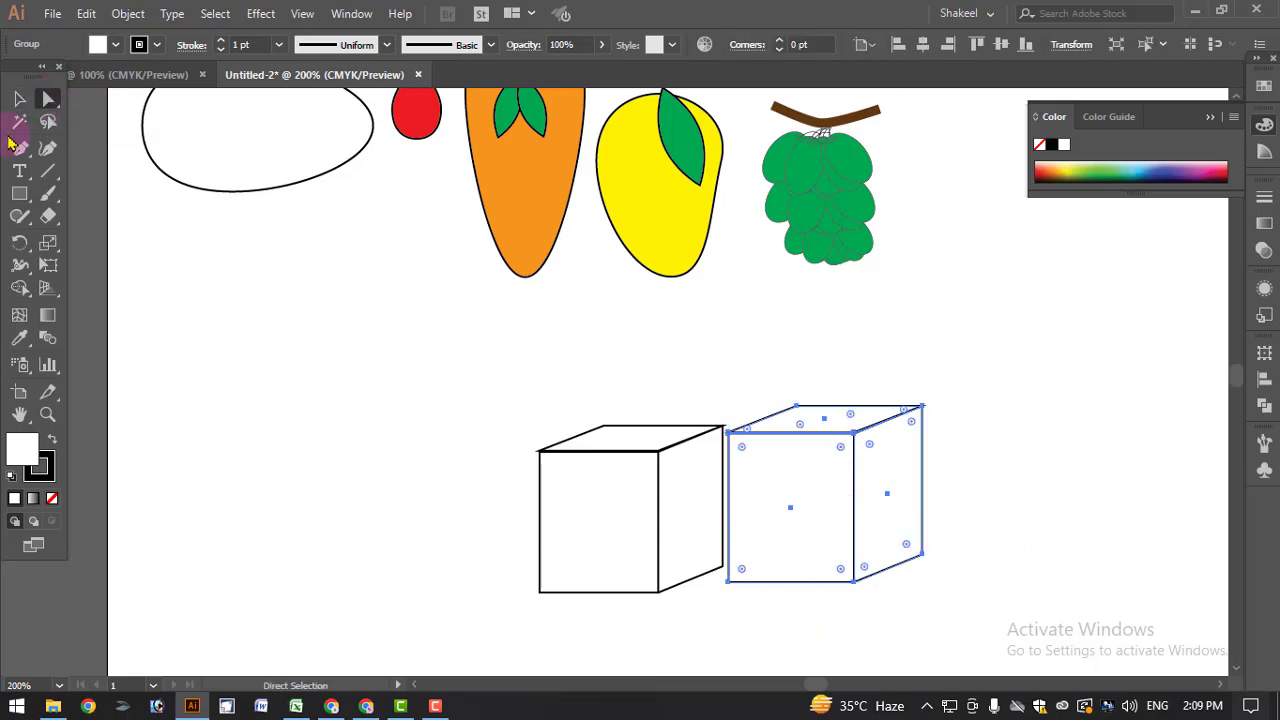
drag(990, 518, 729, 618)
click(960, 572)
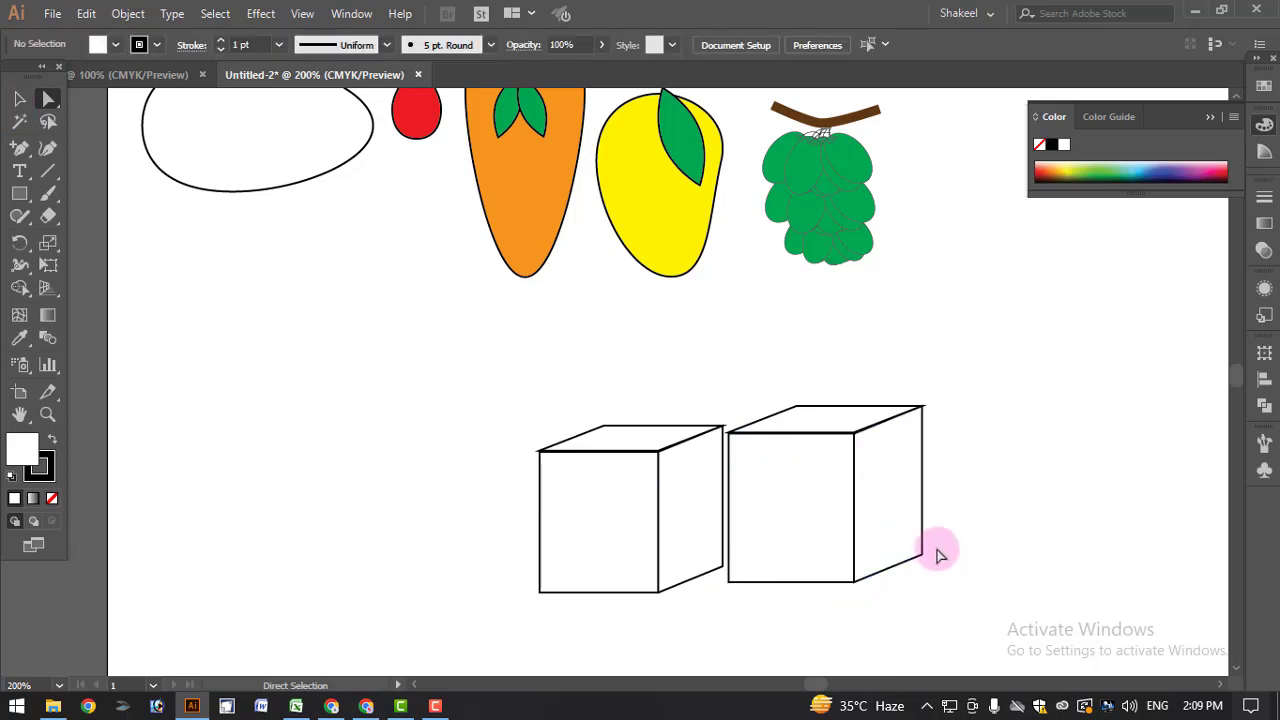
drag(940, 548, 729, 618)
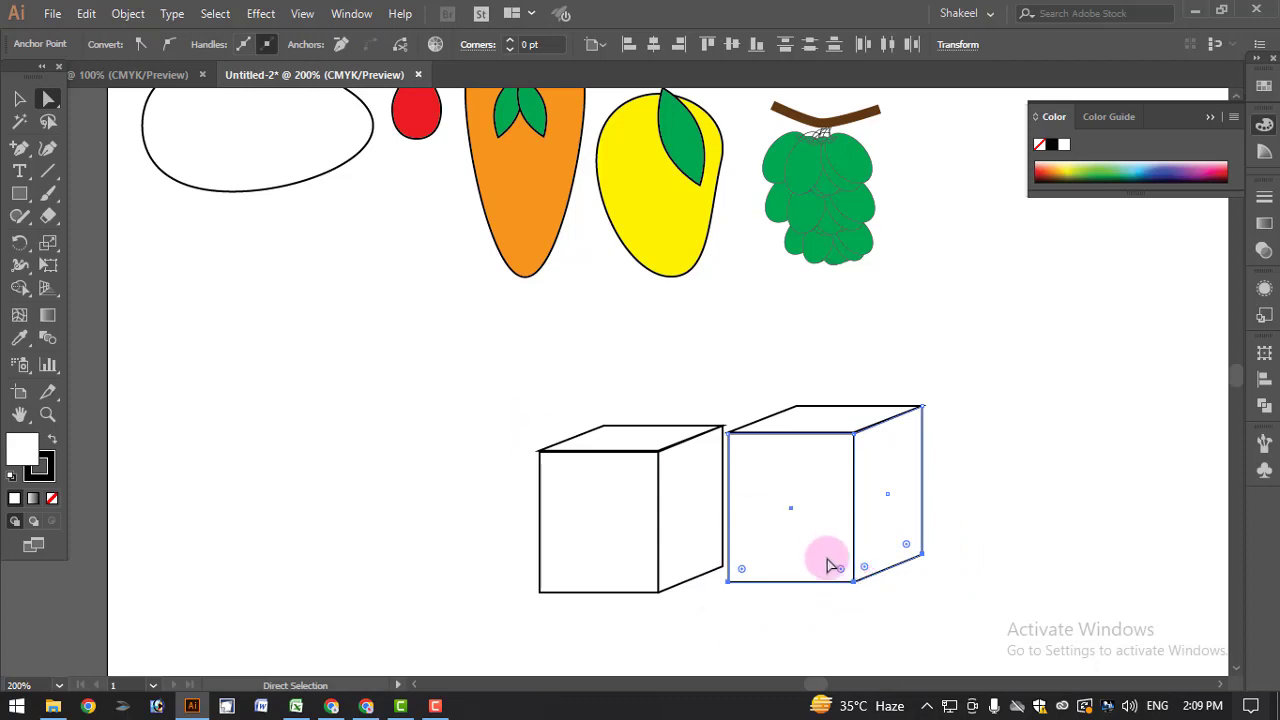
drag(851, 594, 646, 472)
click(19, 98)
click(872, 540)
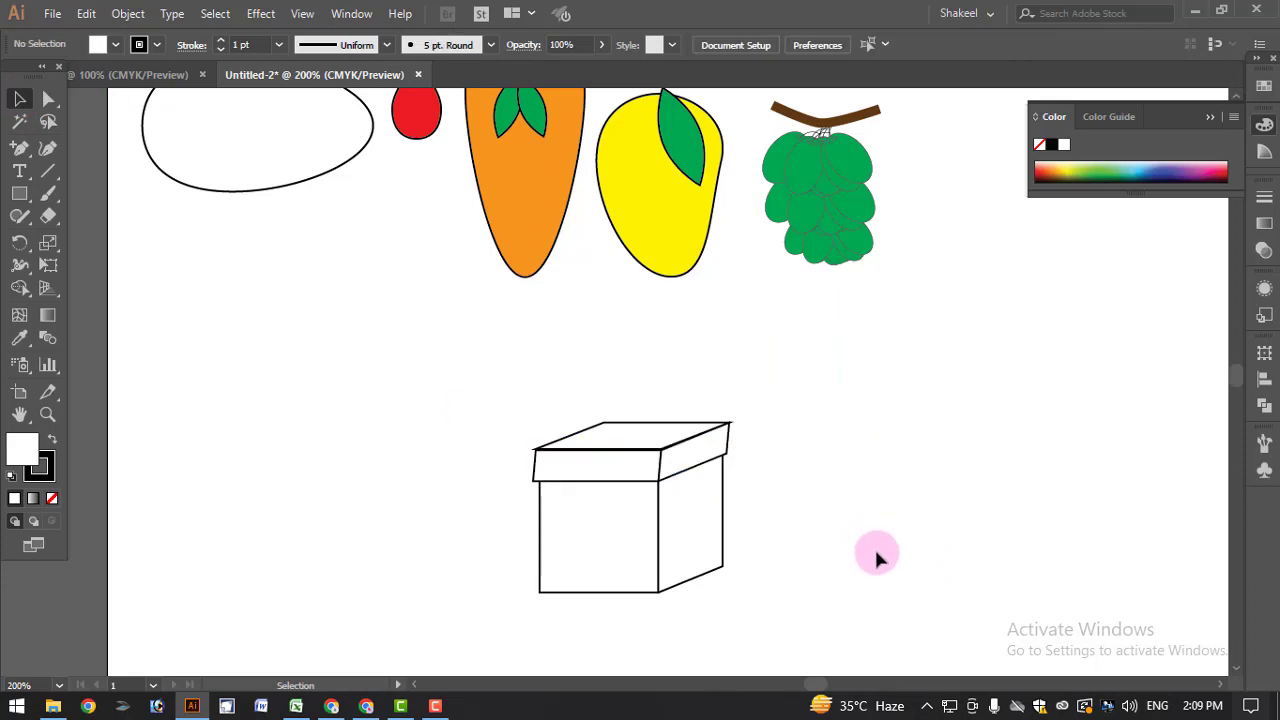
- Group the box with its lid and move it below the egg shape
drag(449, 338, 778, 607)
key(ctrl+g)
drag(626, 468, 251, 302)
- Draw a slightly tall ellipse in the empty area below the mango and fill it with red for the ladybug's body
drag(18, 200, 86, 234)
mouse_move(656, 425)
mouse_down()
mouse_move(723, 523)
mouse_move(781, 569)
mouse_up()
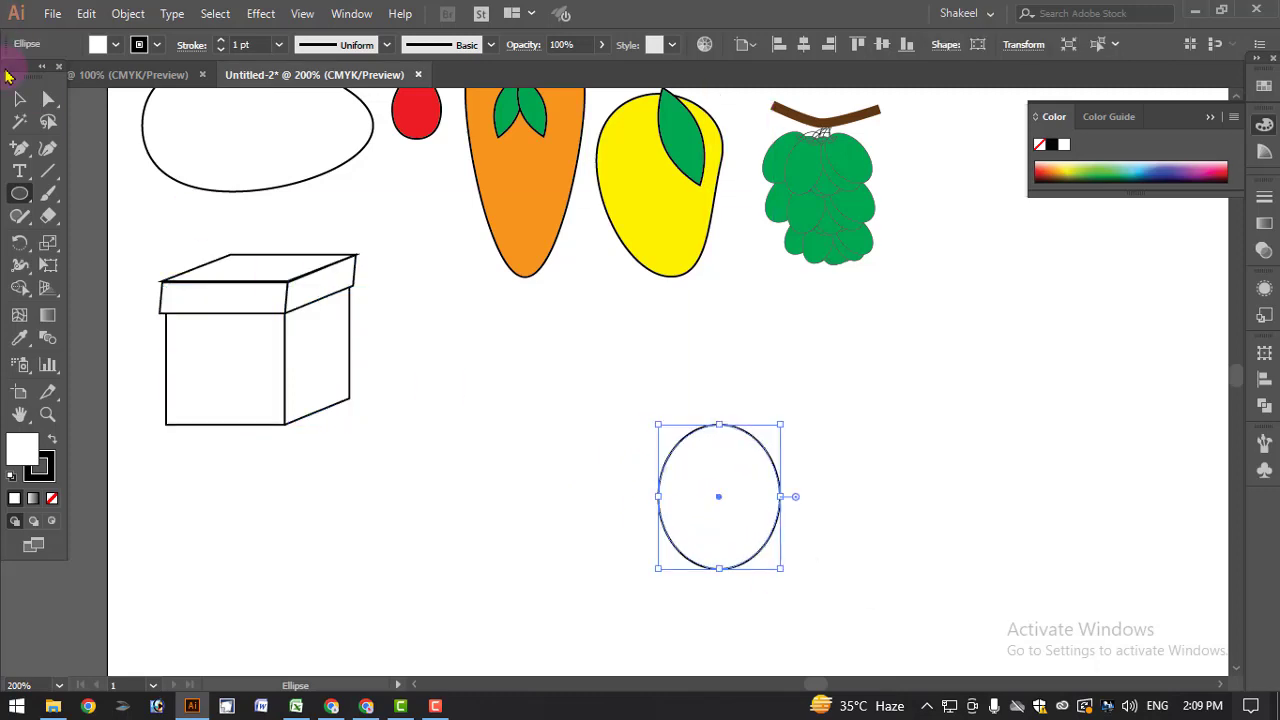
click(117, 45)
click(218, 164)
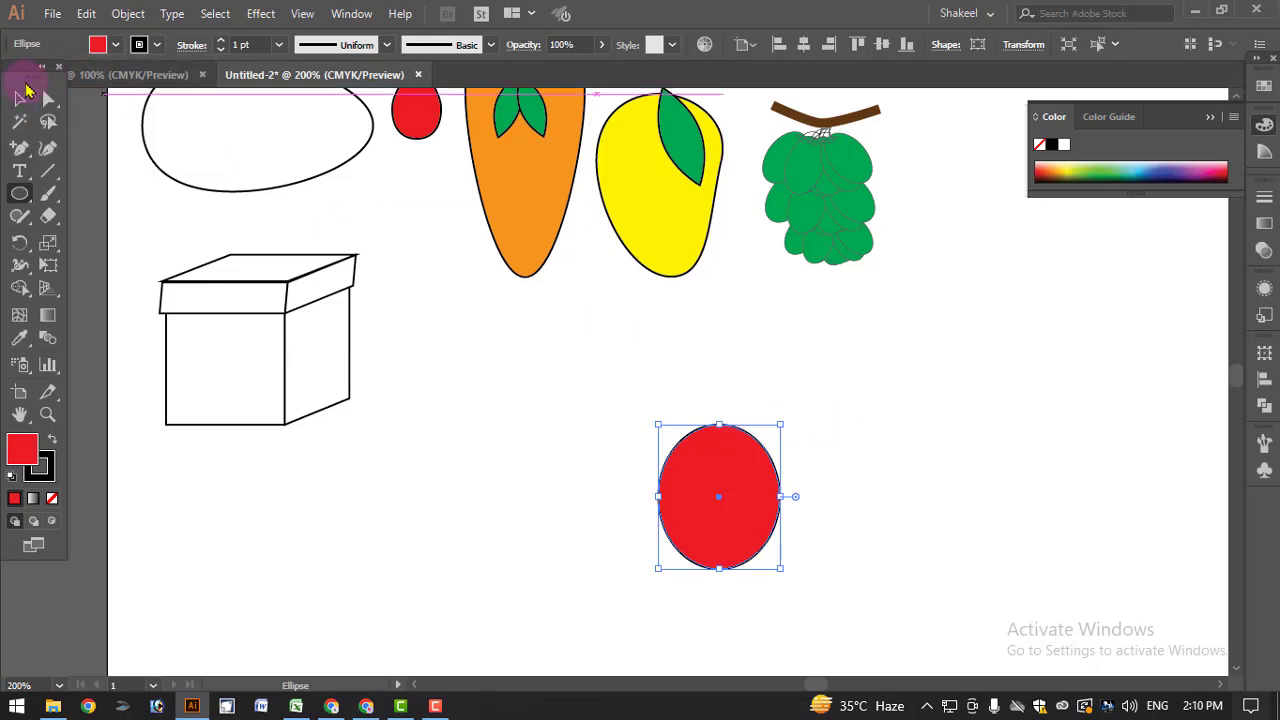
click(22, 99)
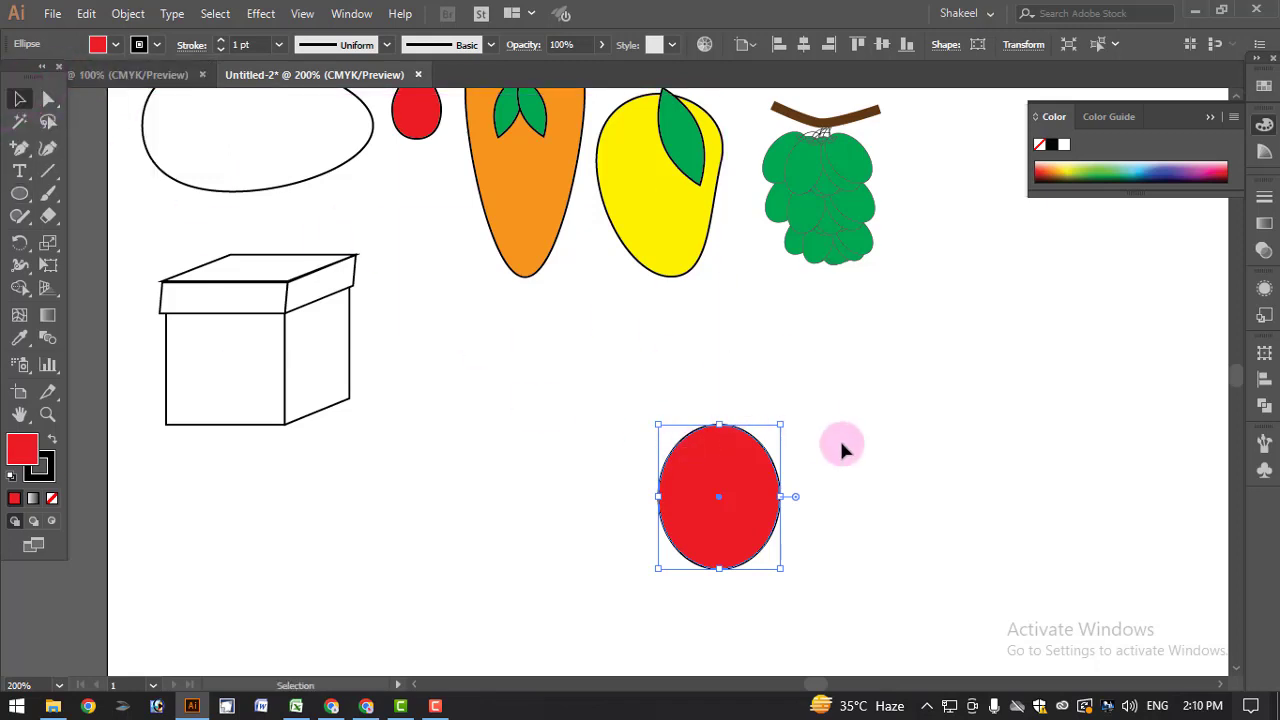
click(839, 437)
click(749, 467)
- Draw a small circle above and to the right of the red ellipse, and fill it with black
click(36, 191)
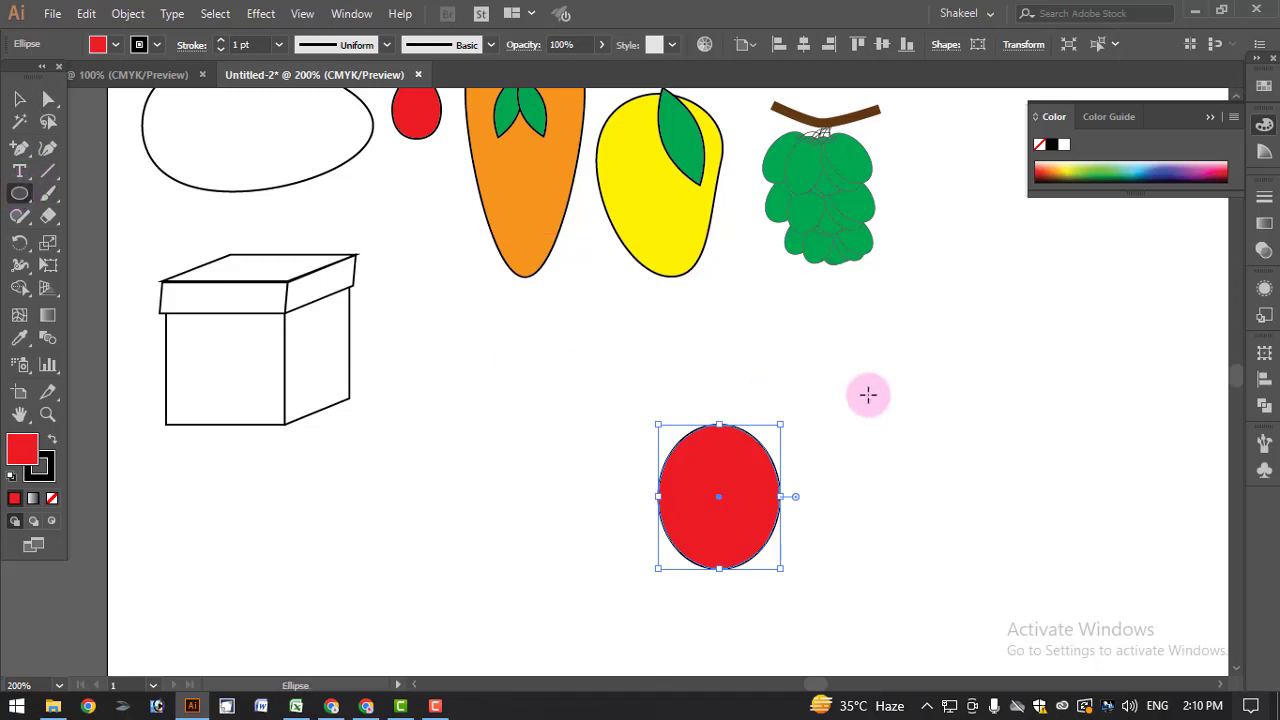
drag(852, 367, 876, 389)
click(99, 44)
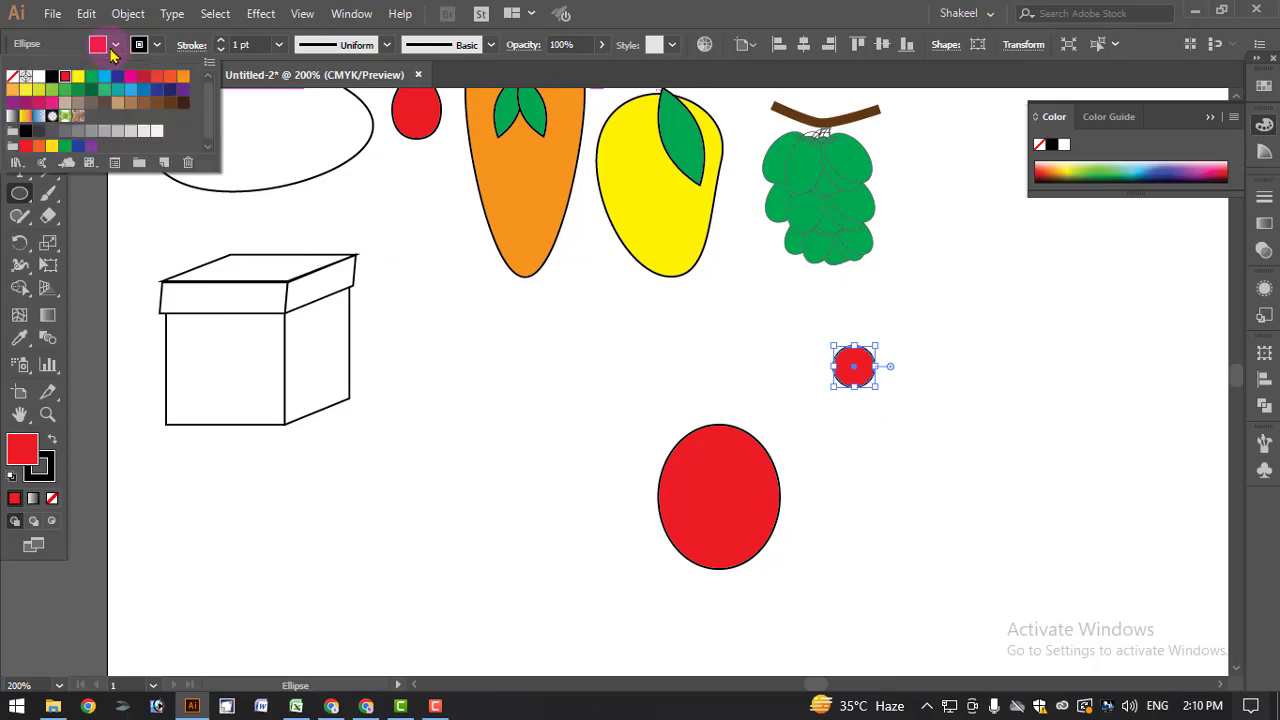
click(52, 77)
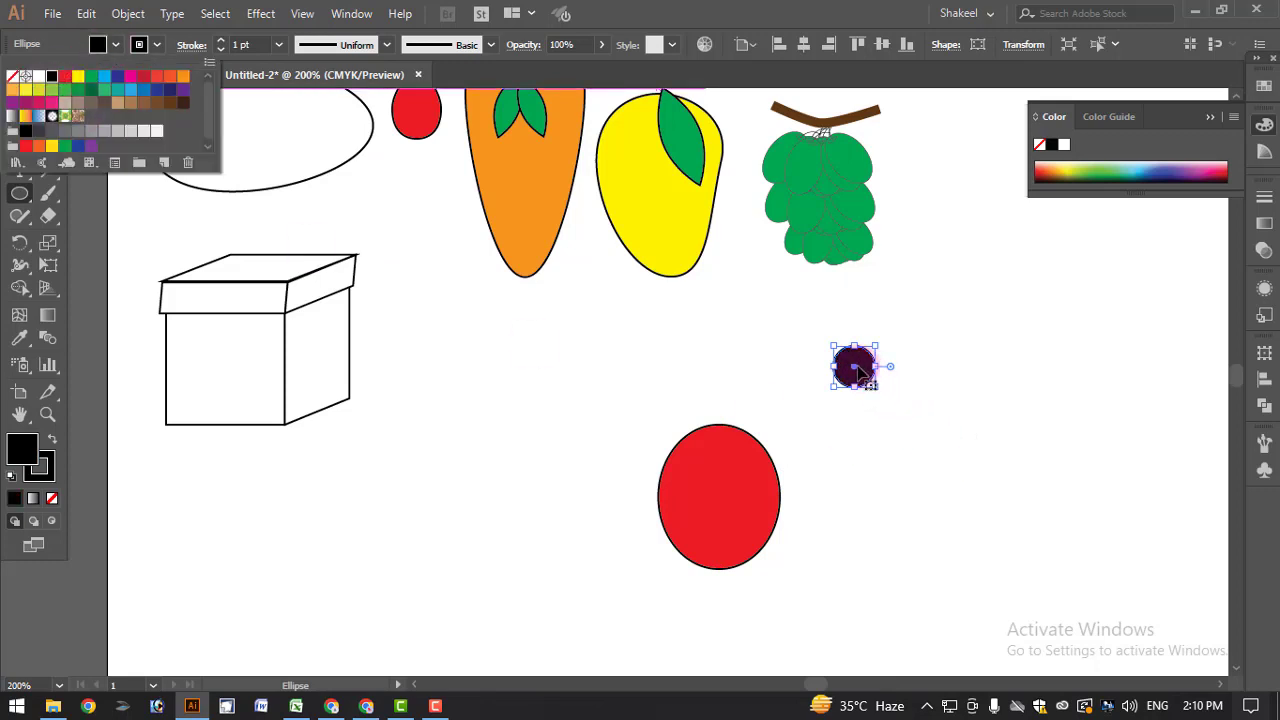
key(Escape)
key(v)
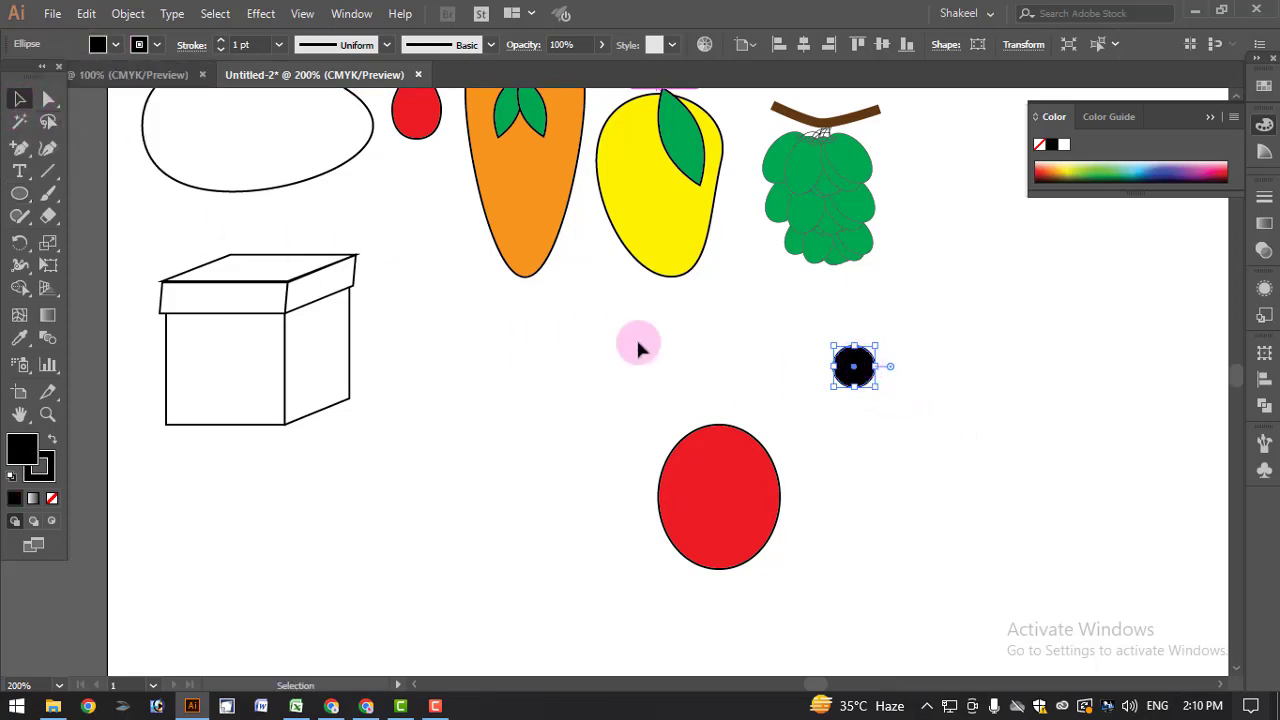
- Move the black circle onto the top edge of the red ellipse as the ladybug's head, and send it to the back
drag(853, 366, 727, 428)
right_click(727, 428)
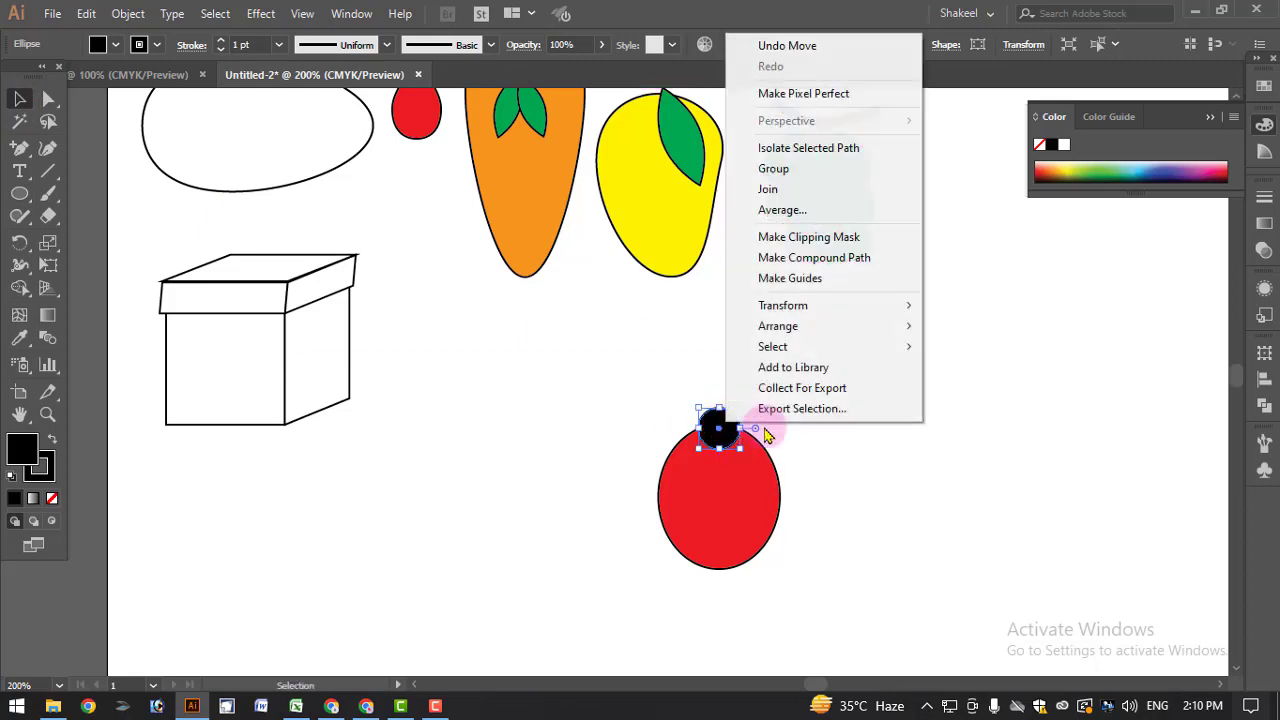
mouse_move(851, 328)
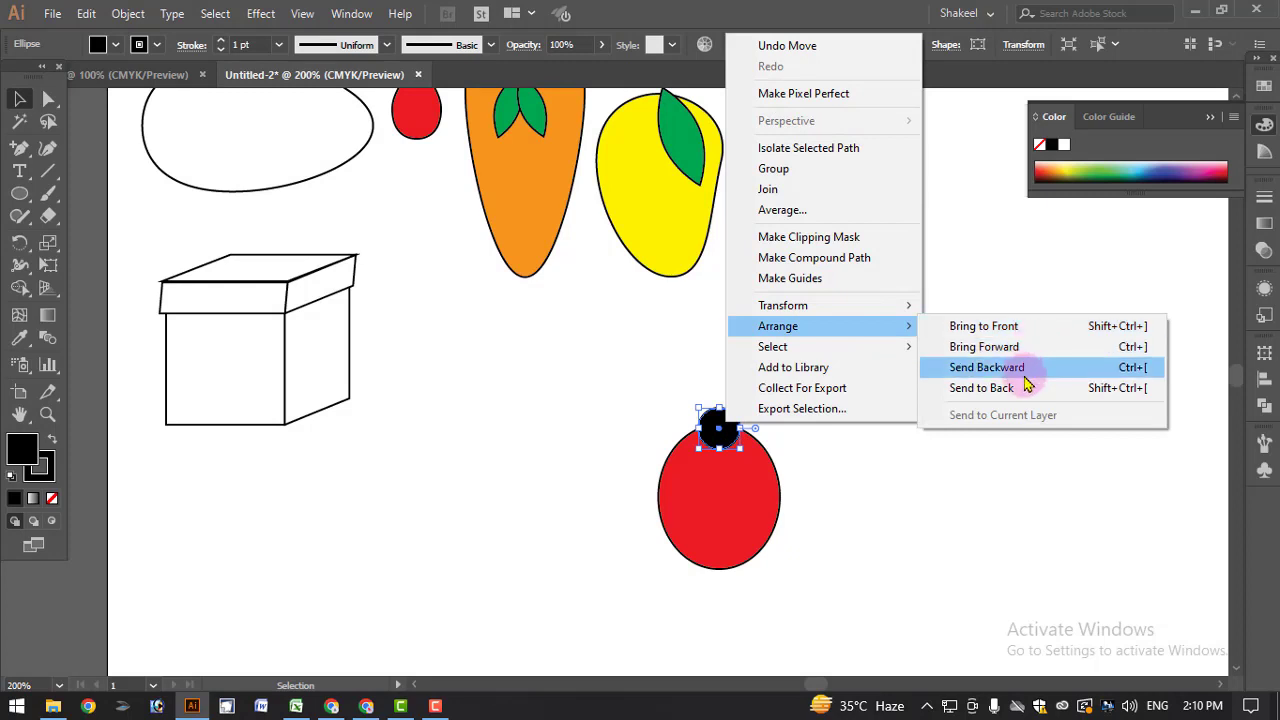
click(1000, 388)
click(876, 484)
click(716, 450)
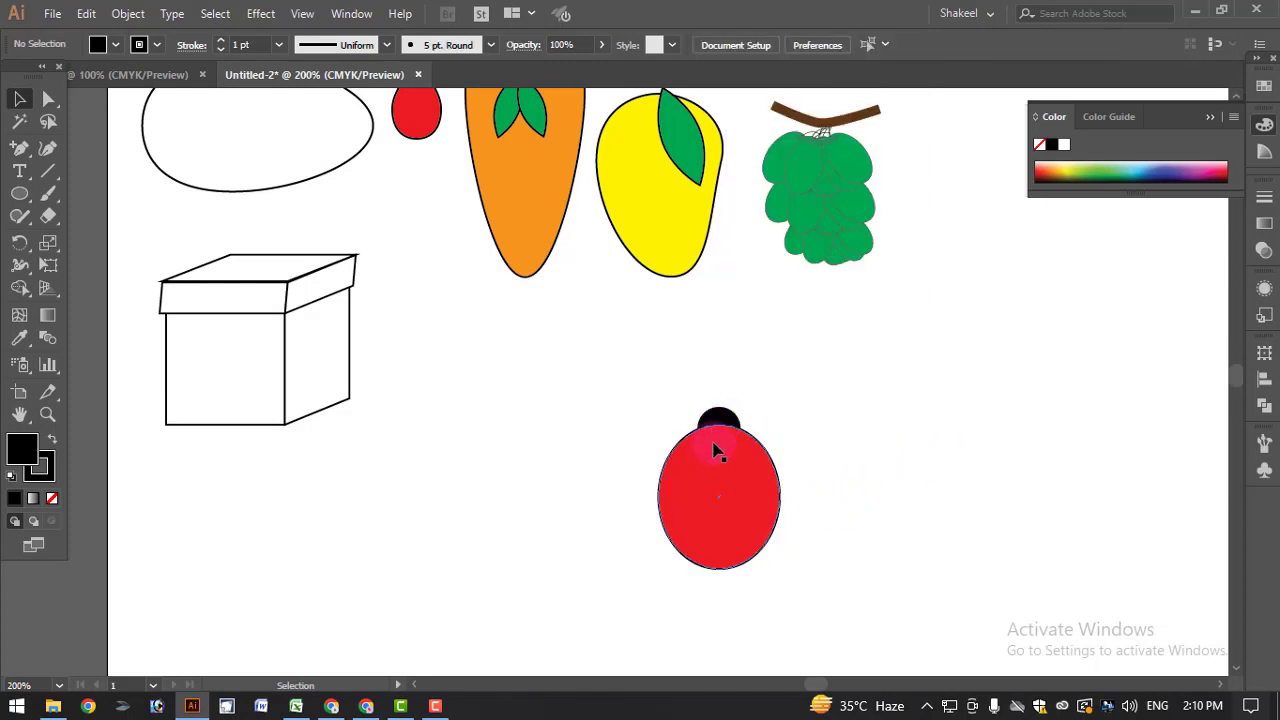
- Draw a small black oval spot on the body, copy it to make three per side, and add a narrow upright ellipse between them
click(19, 193)
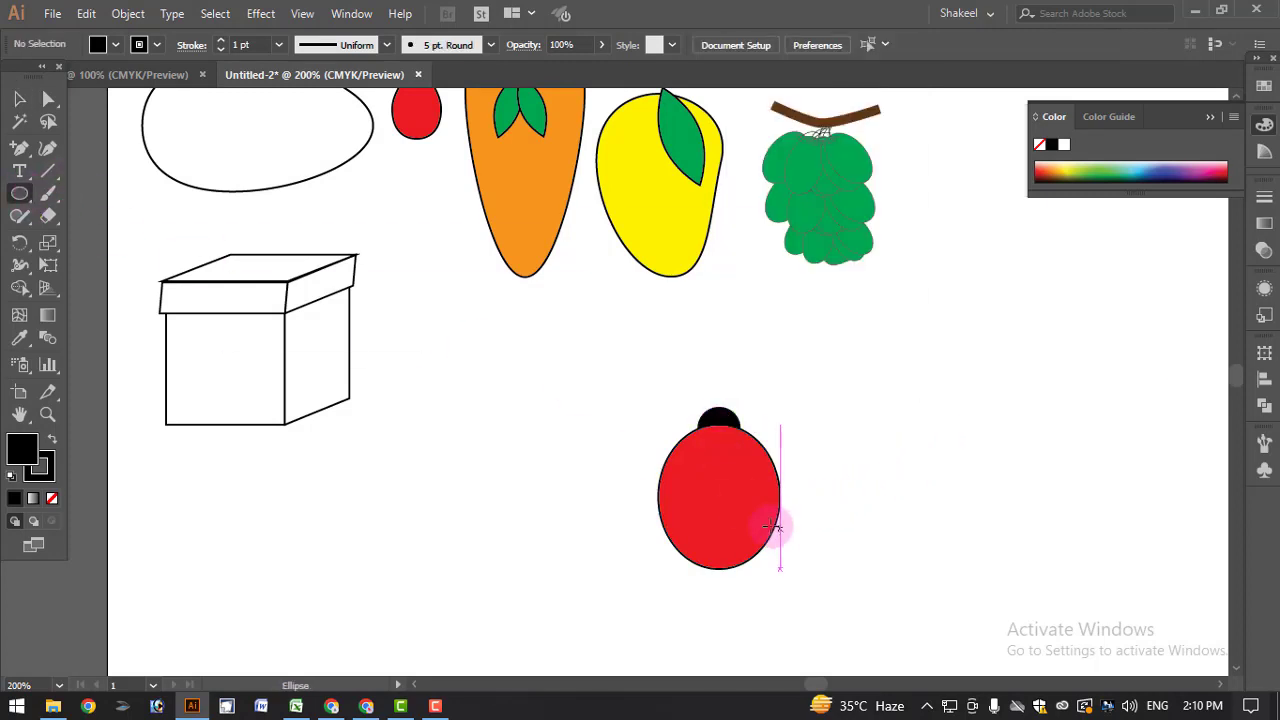
drag(684, 455, 706, 484)
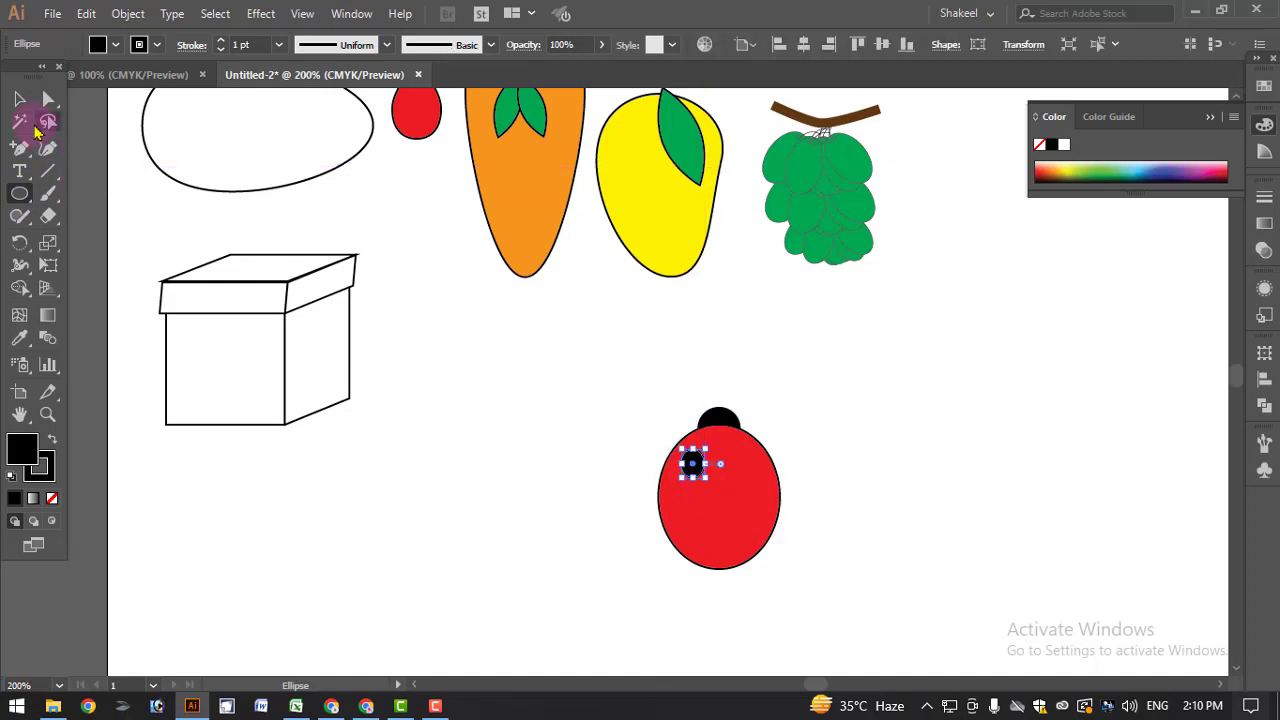
click(19, 98)
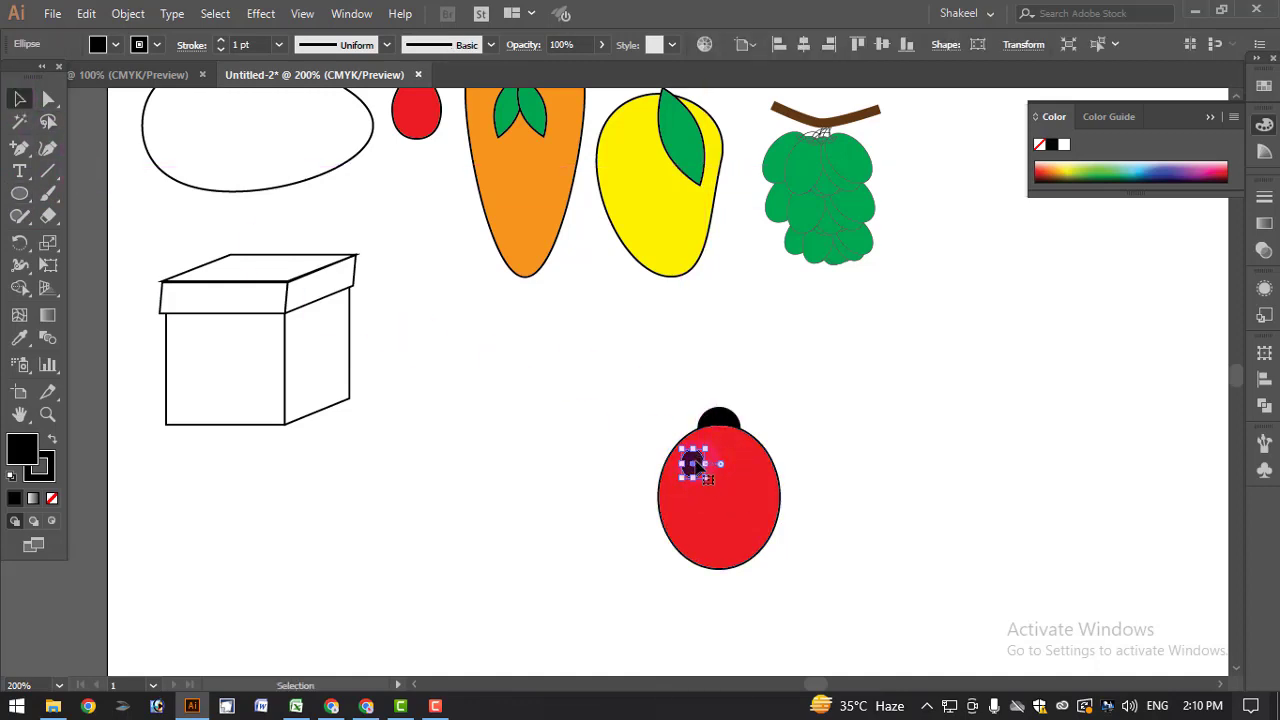
drag(694, 466, 749, 462)
drag(695, 533, 720, 555)
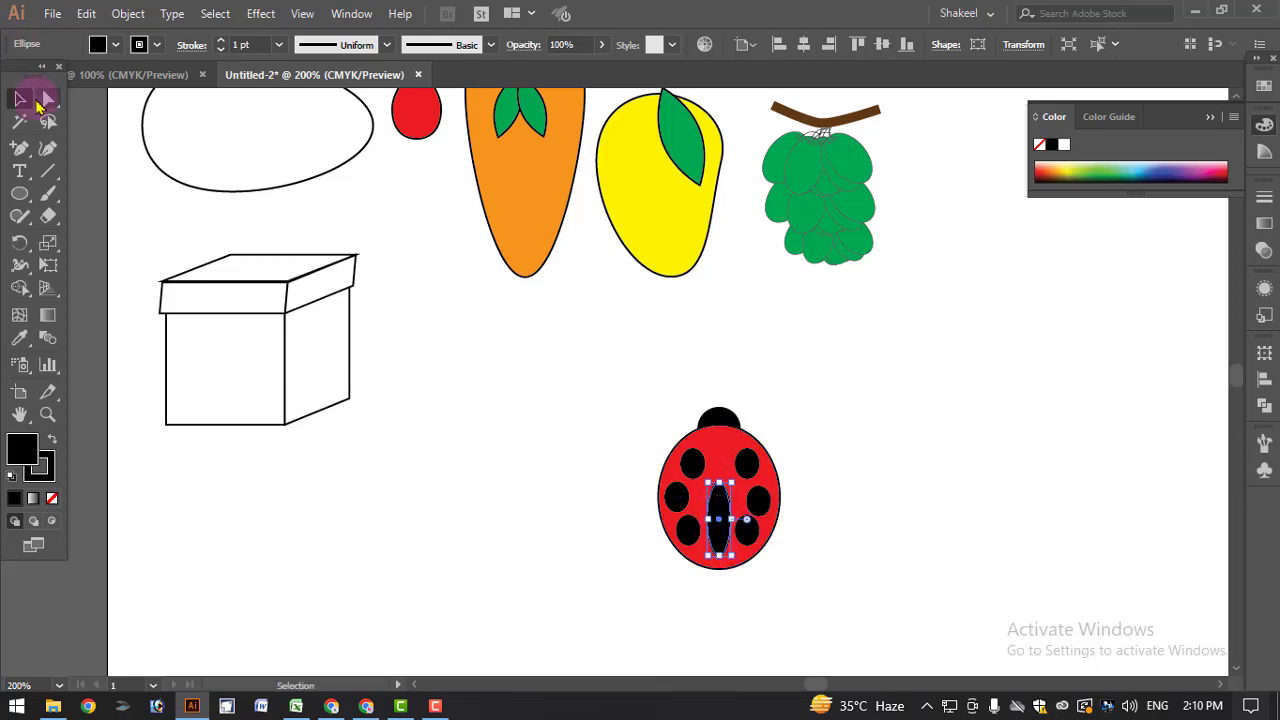
- Stretch the narrow middle ellipse by its top and bottom anchor points until it spans the full height of the red body
click(48, 98)
click(834, 434)
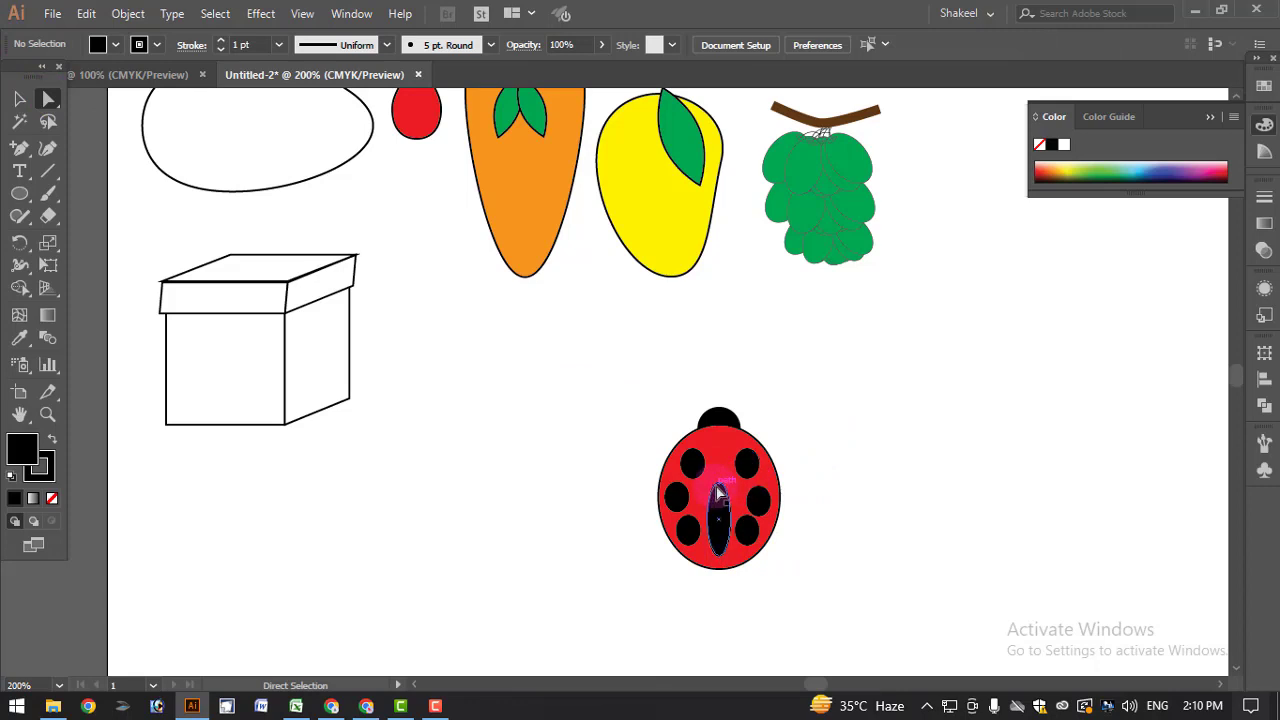
drag(721, 490, 723, 433)
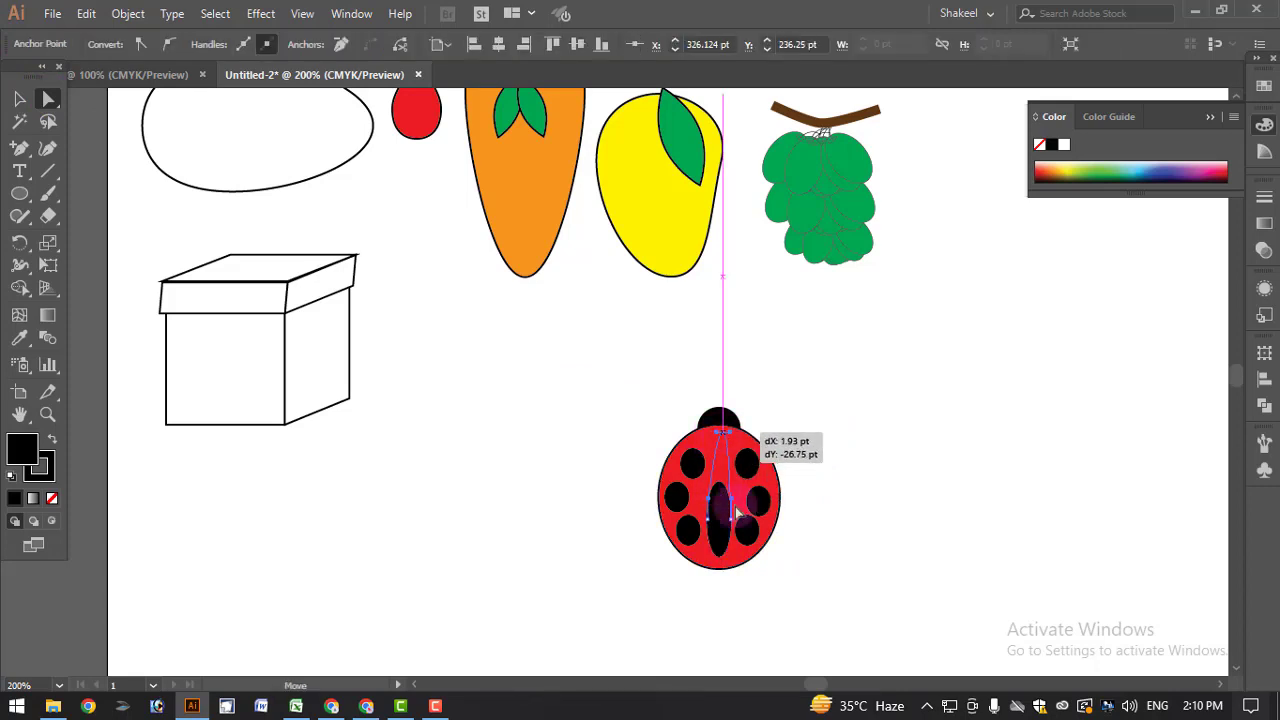
drag(724, 557, 718, 569)
click(176, 228)
- Narrow the black middle stripe and center it between the two rows of spots on the ladybug's body
click(20, 98)
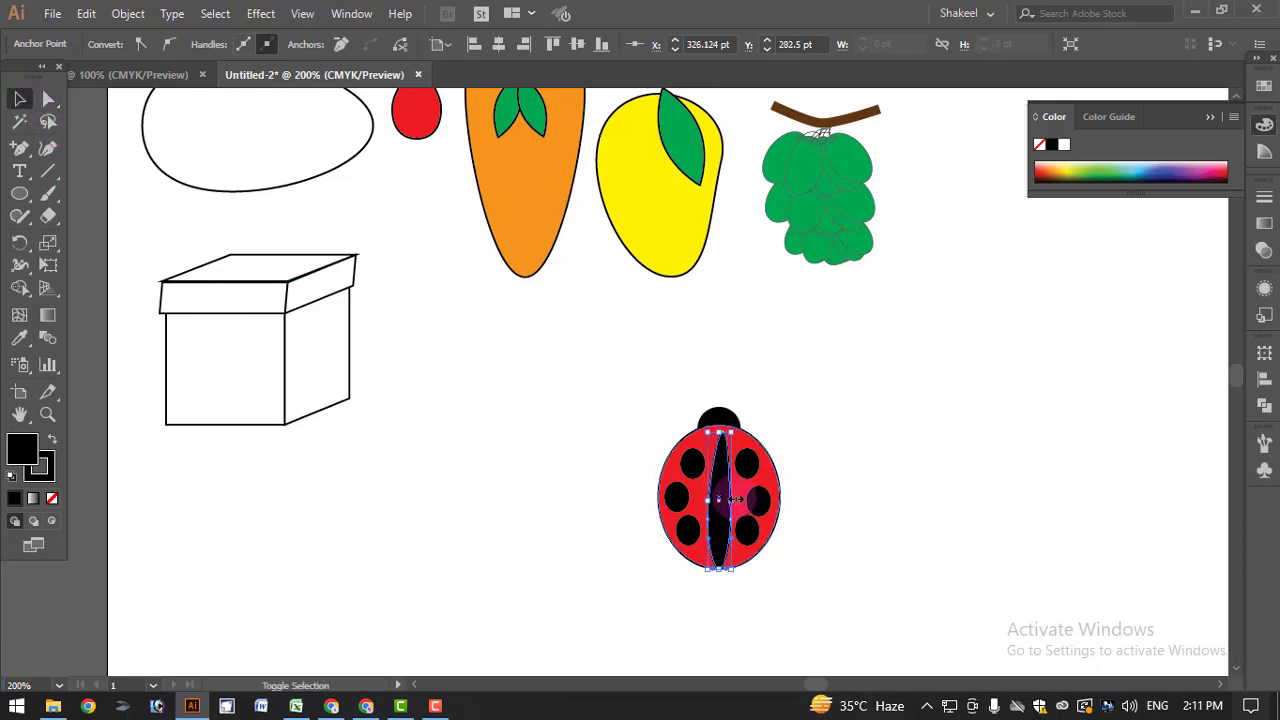
drag(735, 498, 730, 497)
drag(718, 451, 718, 440)
drag(718, 546, 717, 567)
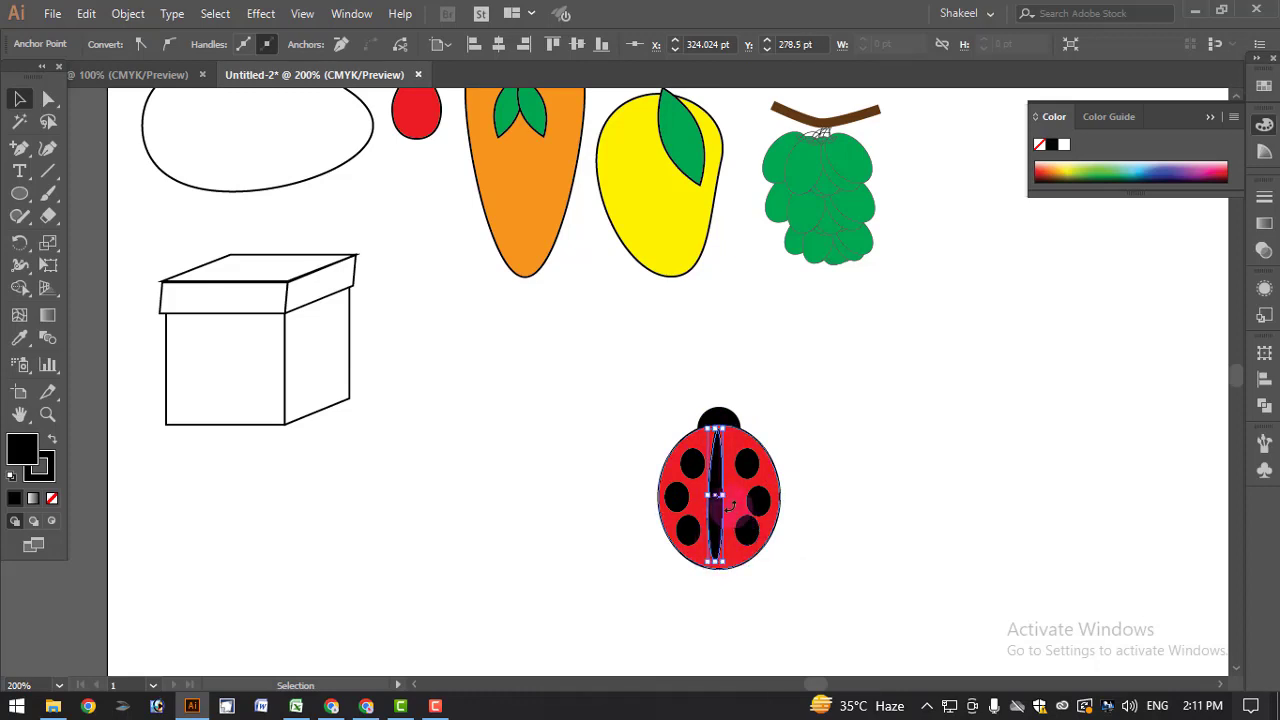
click(874, 429)
click(737, 506)
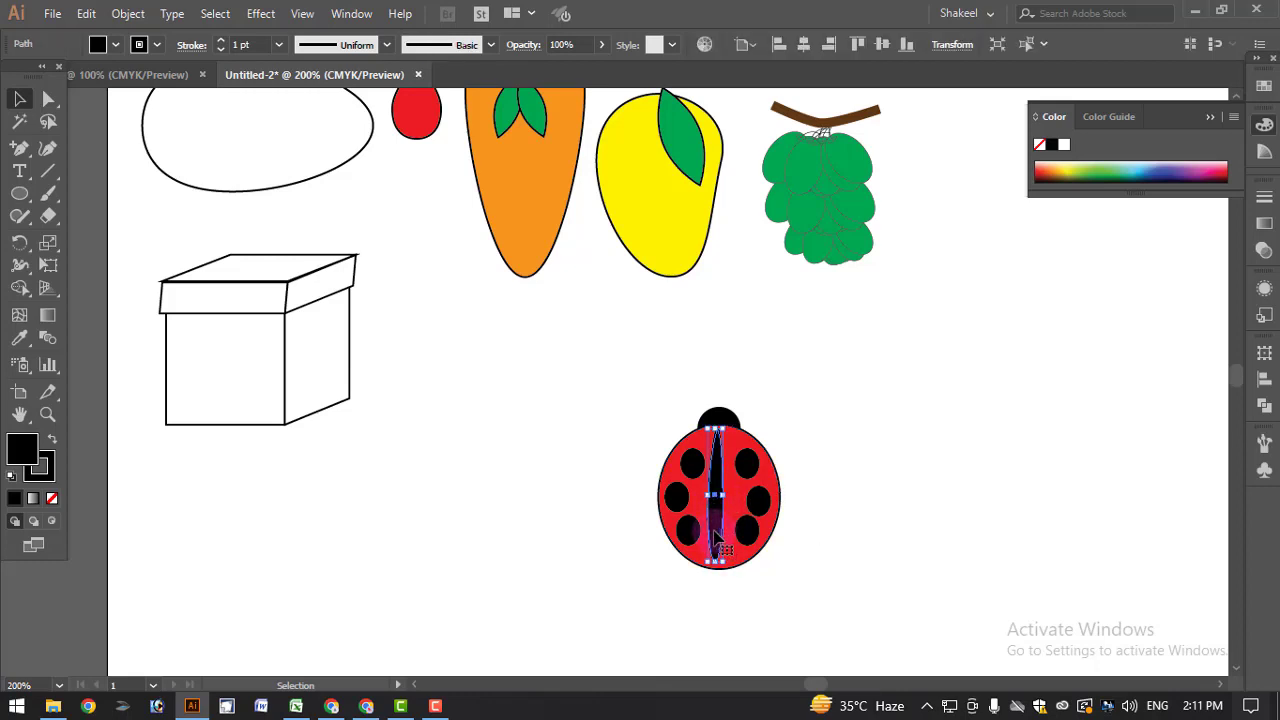
drag(718, 528, 737, 526)
click(838, 584)
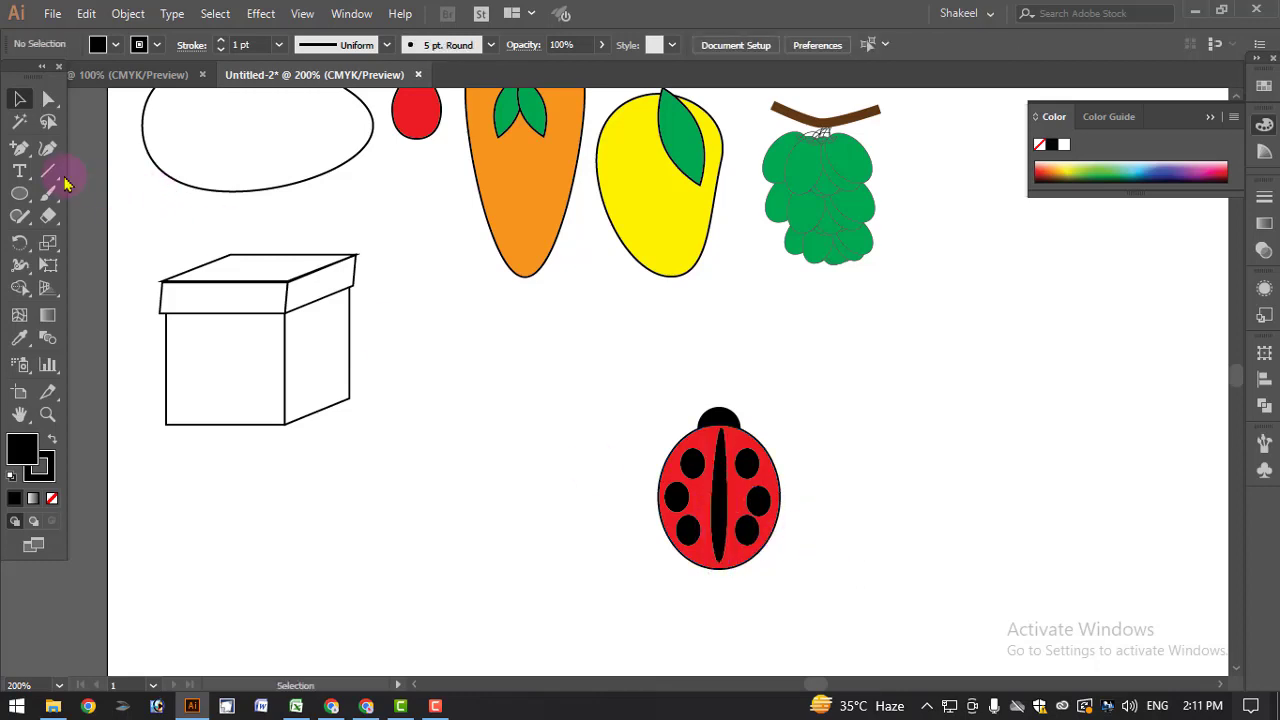
- Draw a short curved leg with the Arc tool at the upper right of the body, and enlarge it slightly
drag(48, 170, 105, 200)
drag(768, 446, 786, 433)
click(20, 99)
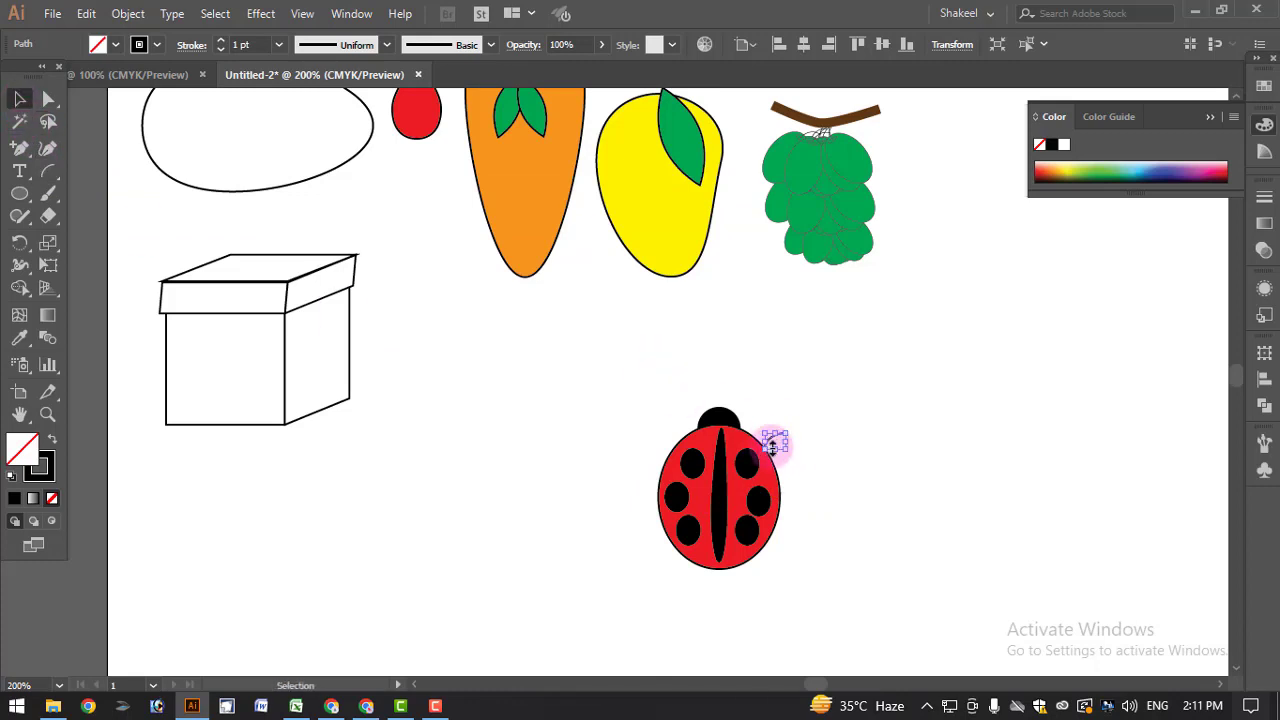
mouse_move(788, 452)
mouse_down()
mouse_move(807, 448)
mouse_move(784, 457)
mouse_up()
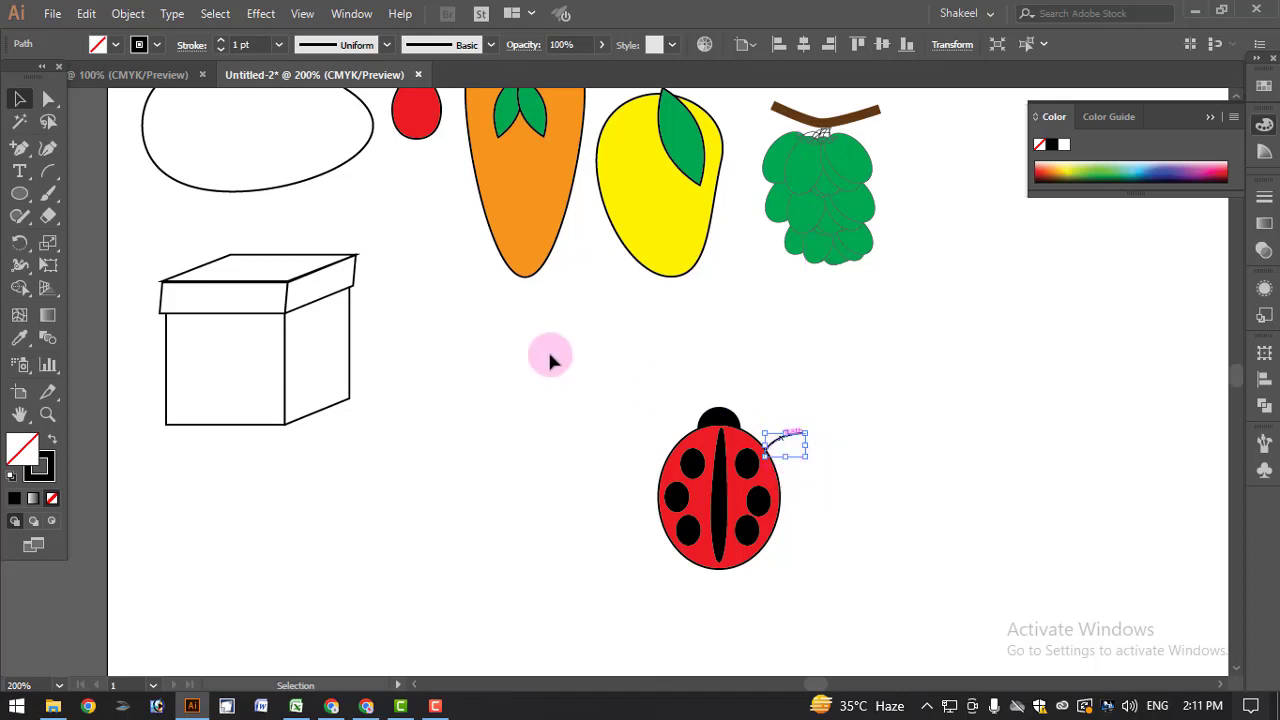
click(699, 357)
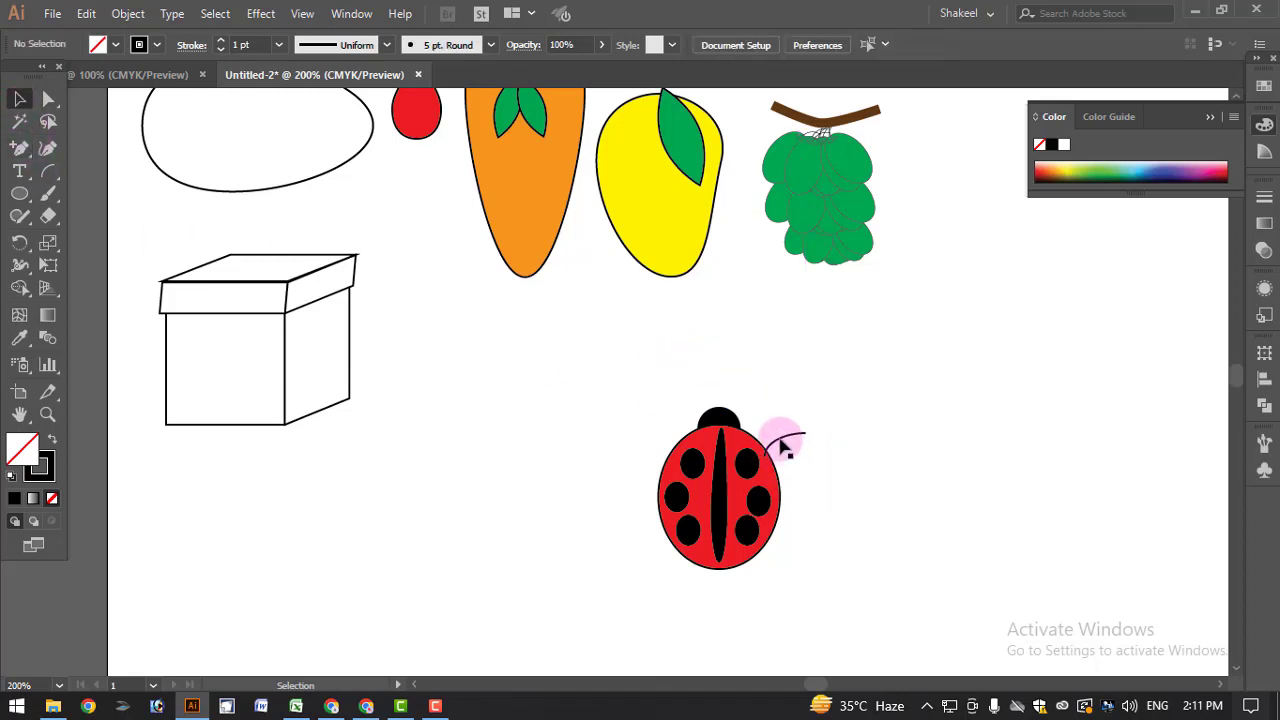
- Duplicate the curved leg twice down the right side of the body, and shift the top leg to line up with the copies
alt+drag(783, 445, 786, 512)
click(854, 443)
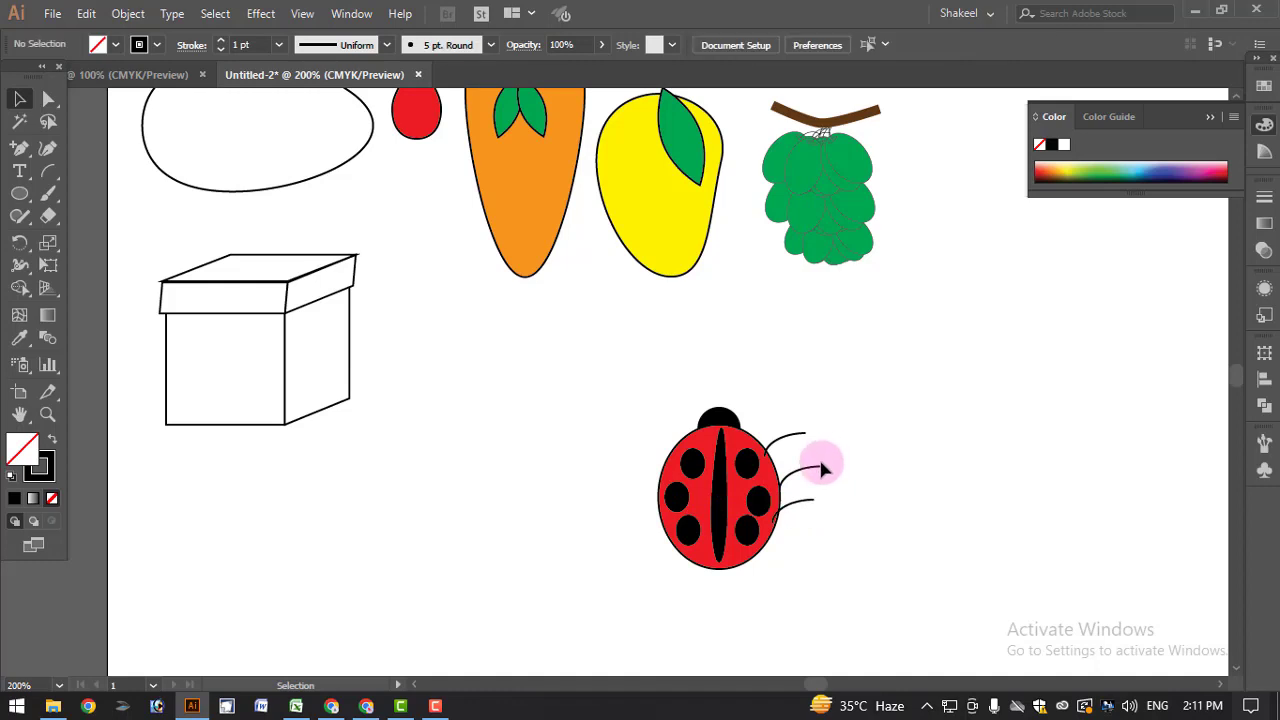
click(816, 468)
drag(788, 436, 796, 440)
click(838, 452)
click(793, 446)
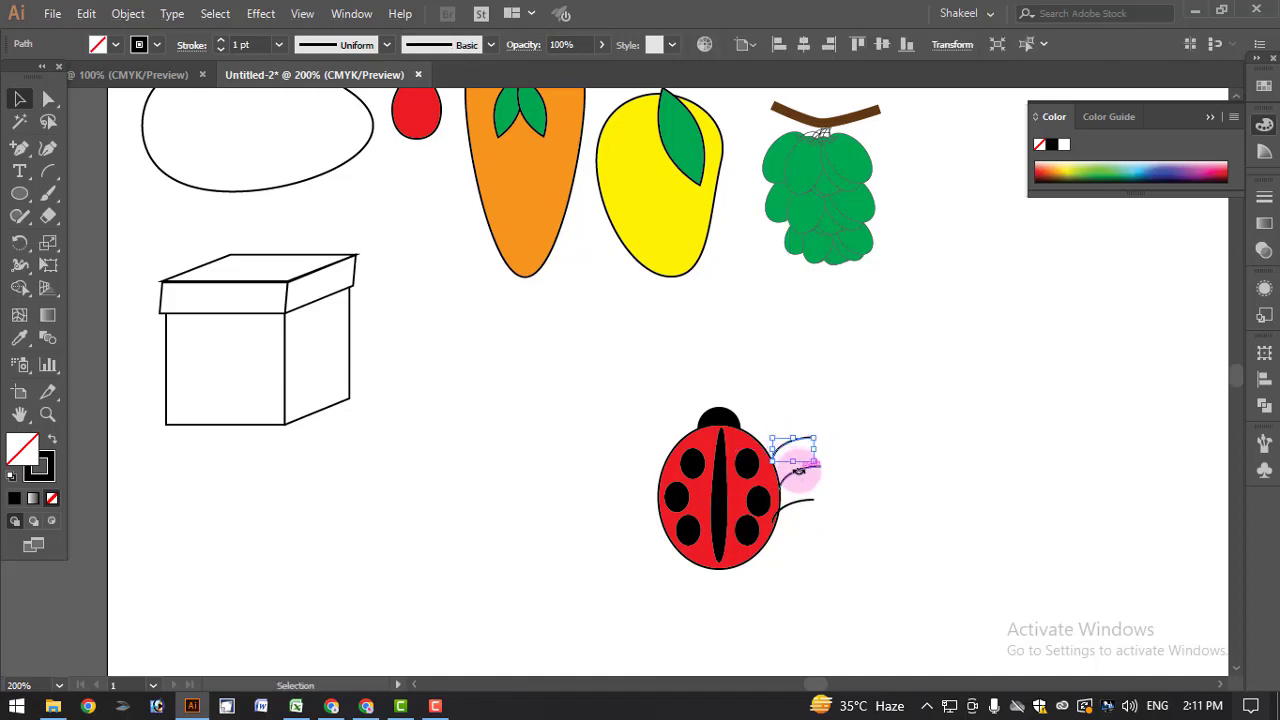
- Group the three right-hand legs and send the group to the back behind the body
click(795, 490)
click(795, 512)
click(797, 444)
click(798, 490)
shift+click(789, 448)
shift+click(792, 510)
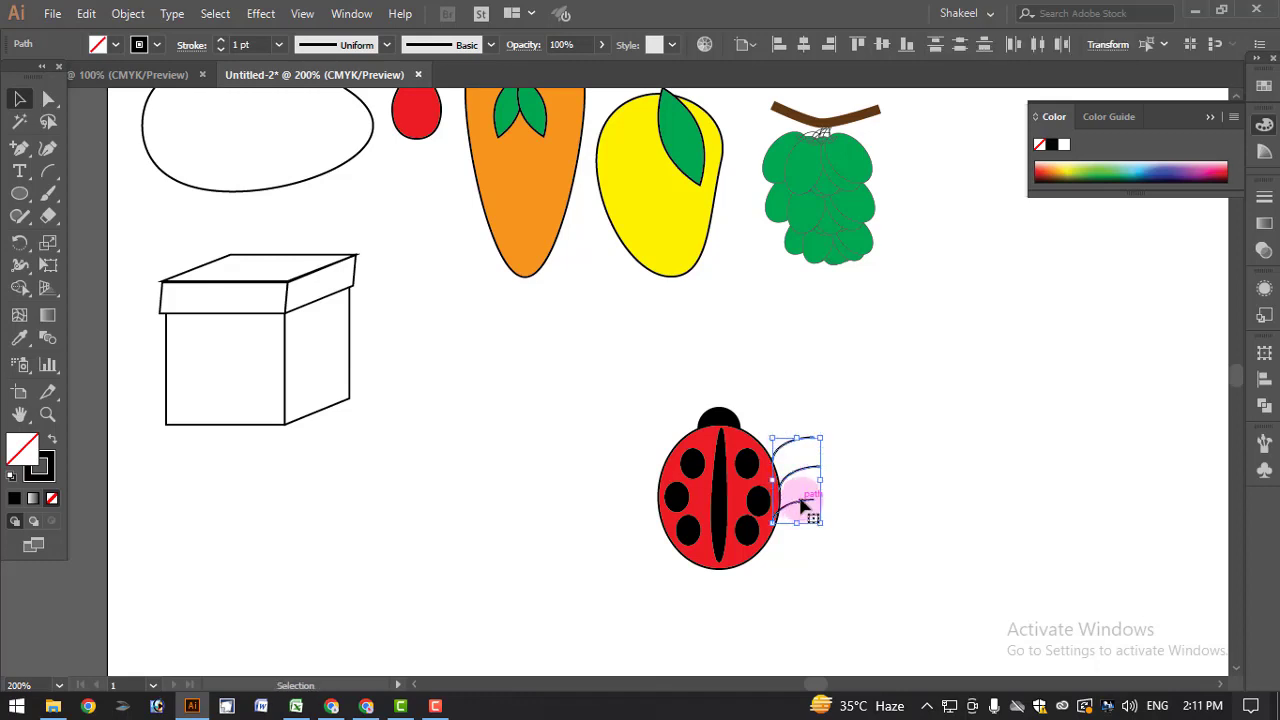
right_click(800, 474)
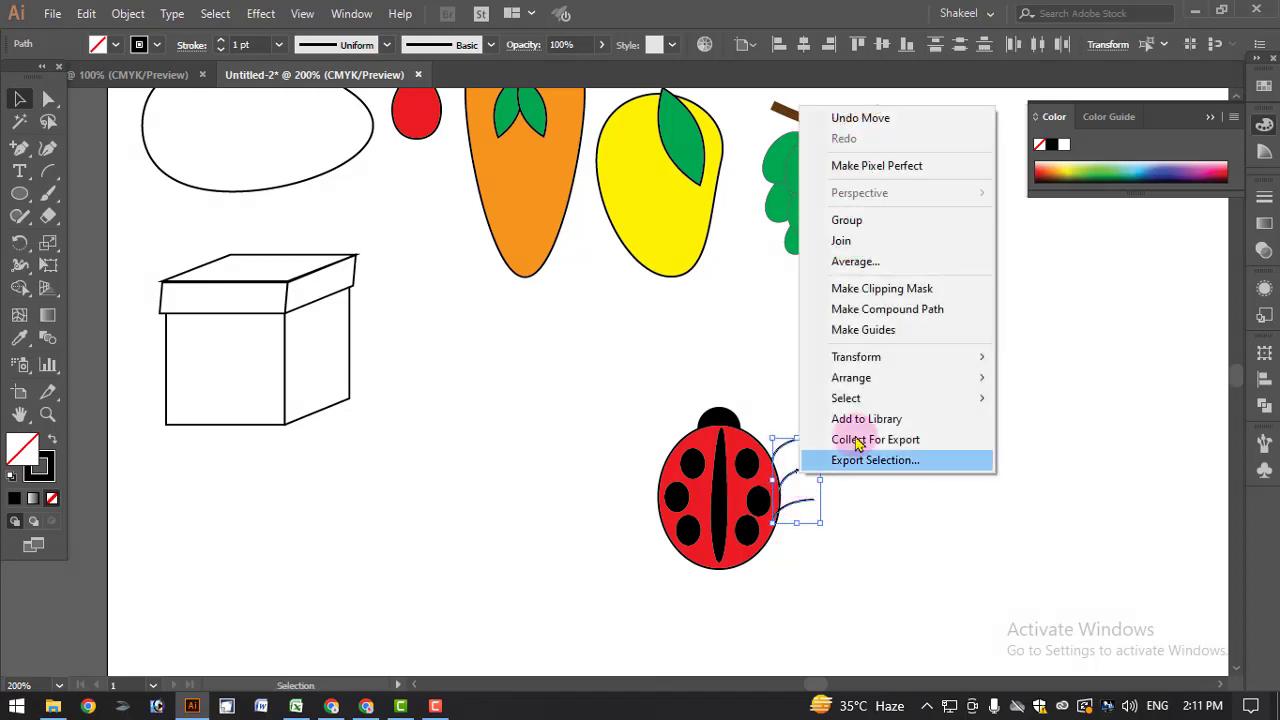
click(887, 221)
right_click(813, 473)
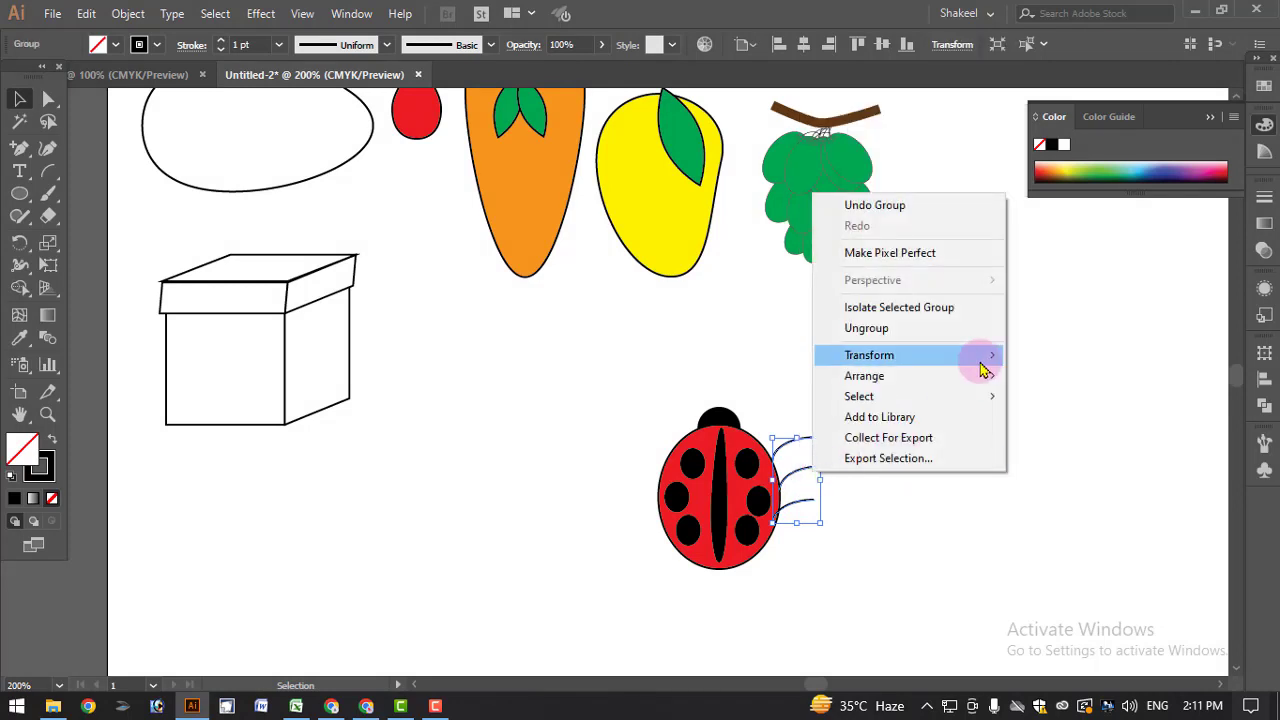
mouse_move(947, 381)
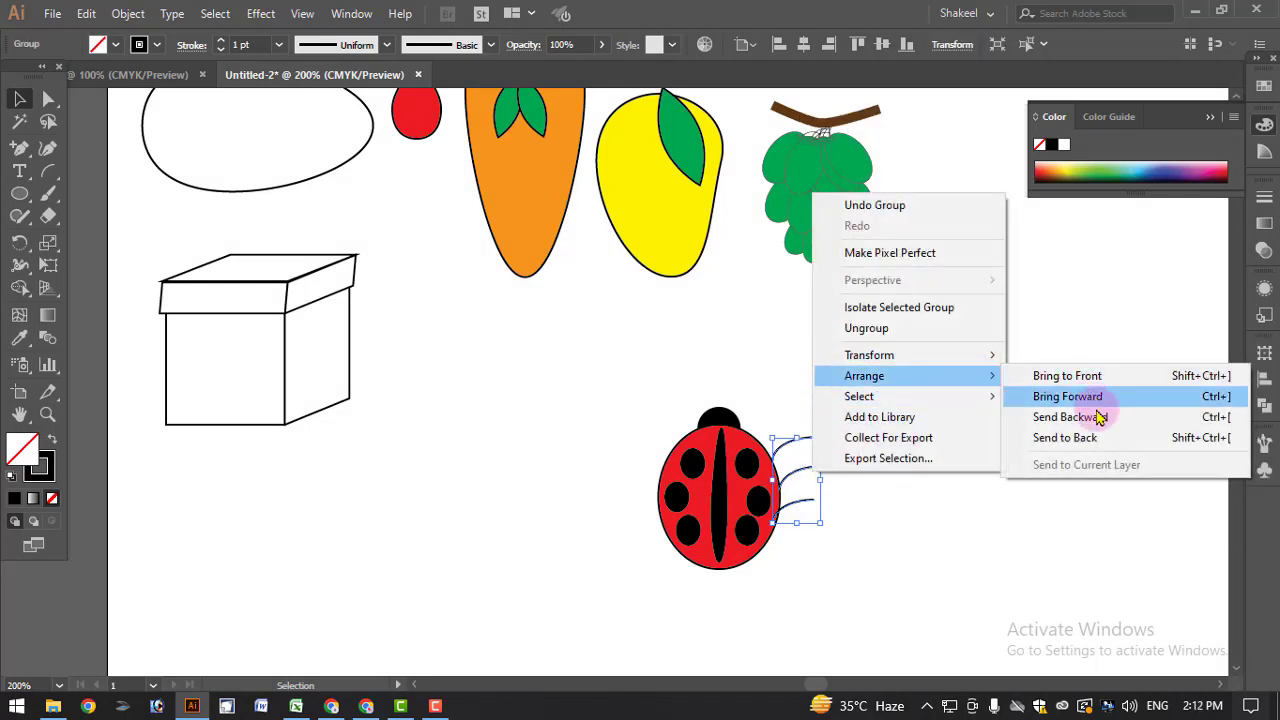
click(1070, 437)
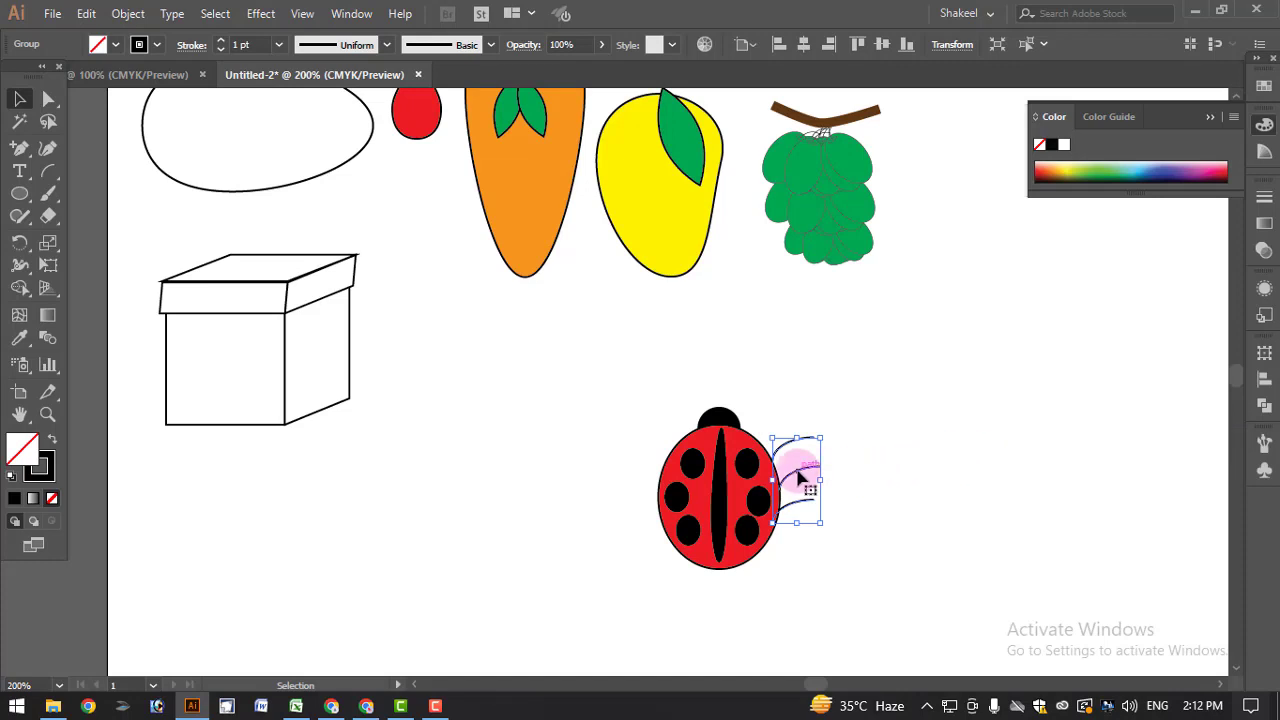
- Copy the leg group to the left side of the ladybug and reflect the copy across the vertical axis
drag(800, 477, 637, 487)
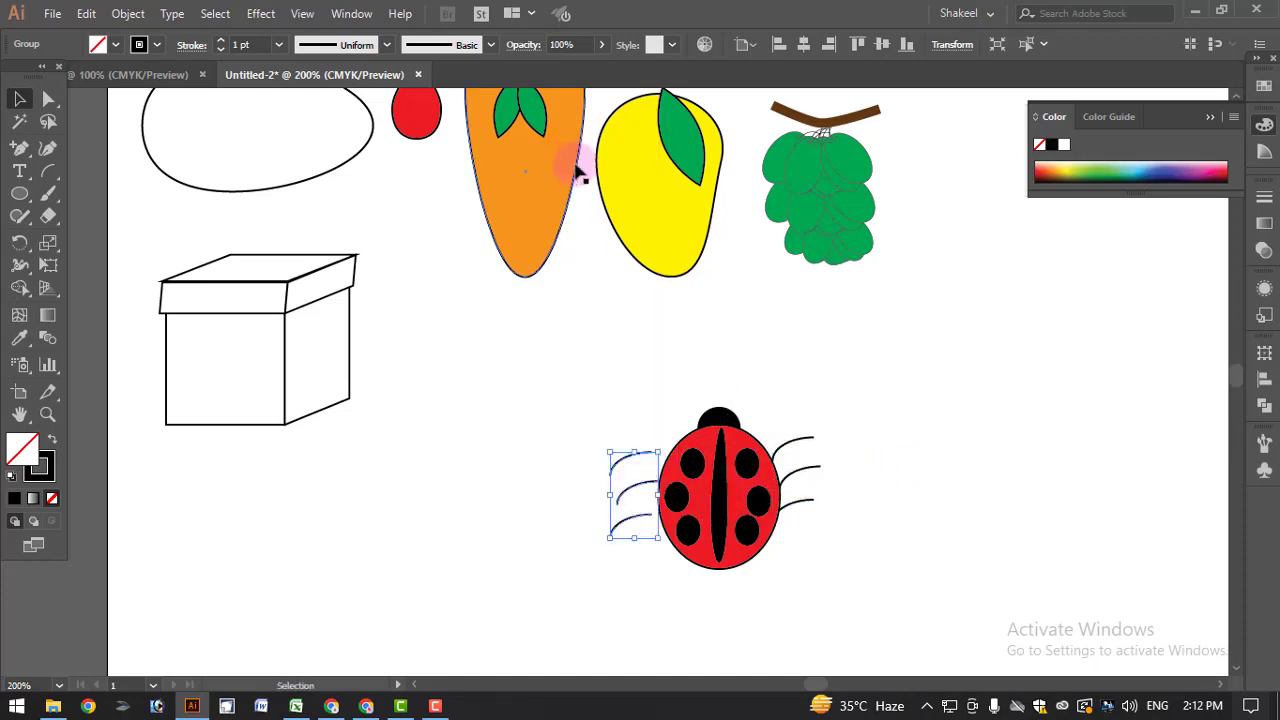
right_click(638, 481)
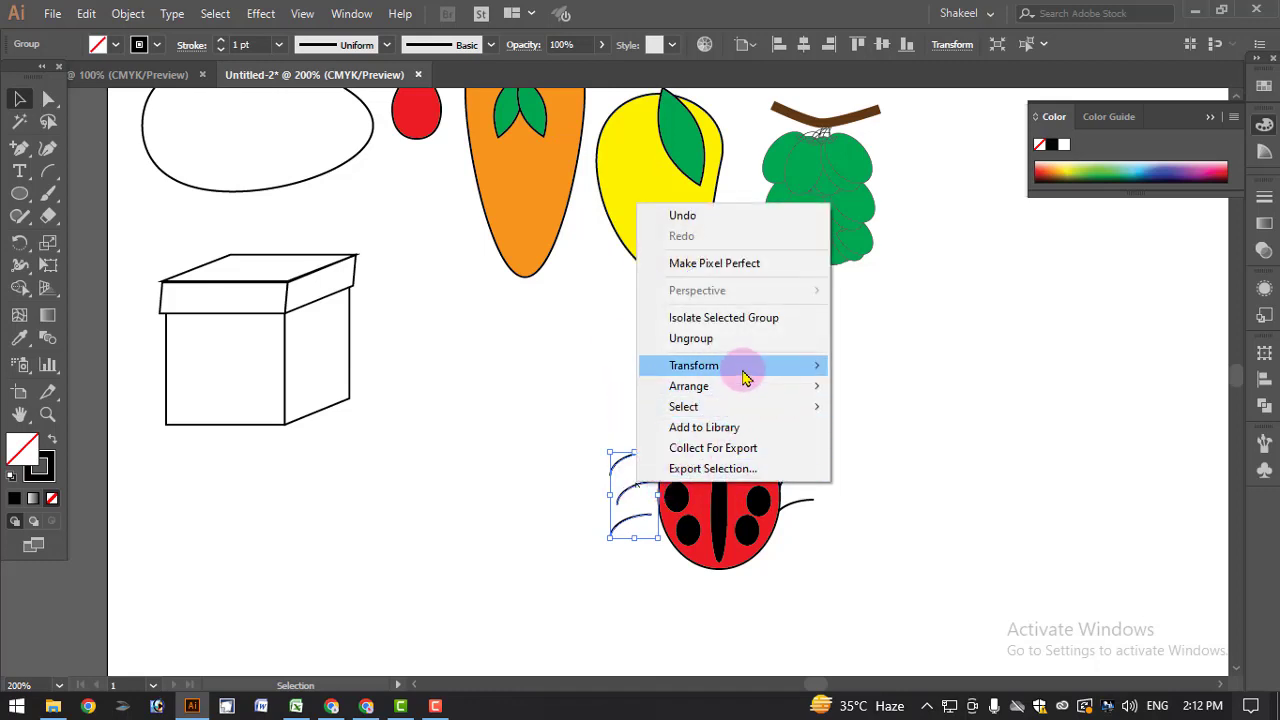
mouse_move(745, 370)
click(963, 435)
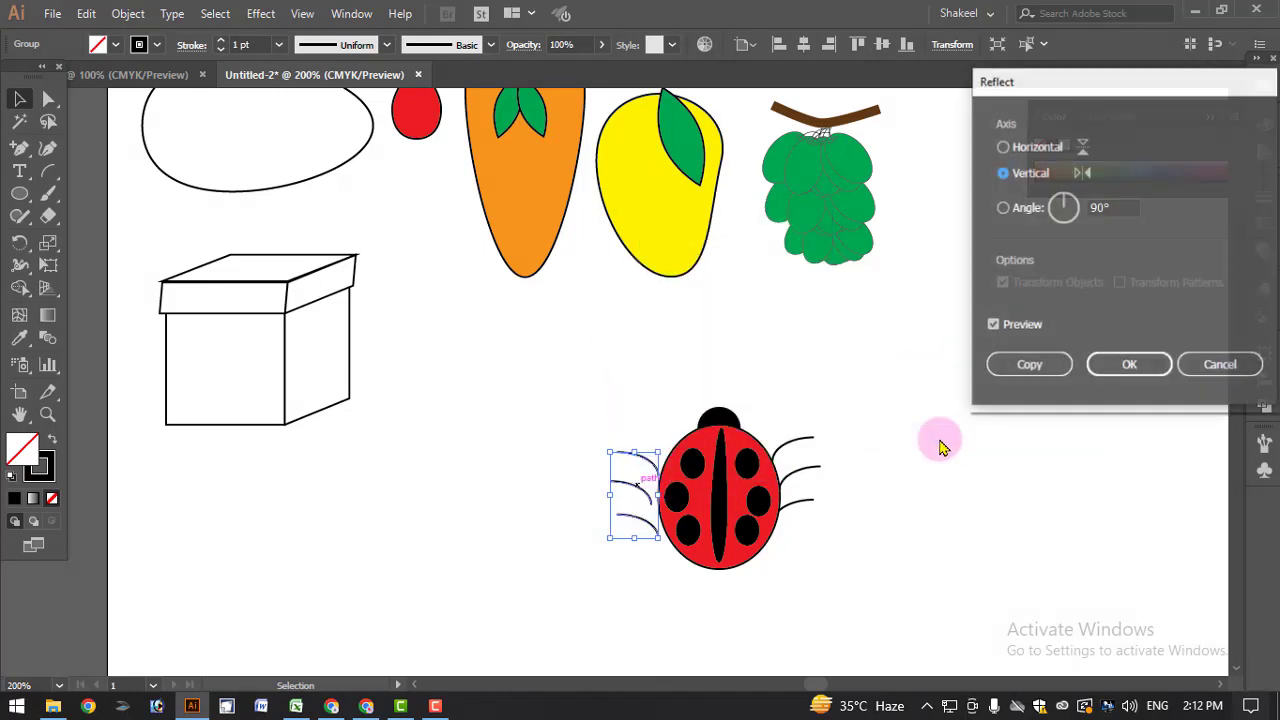
click(1022, 328)
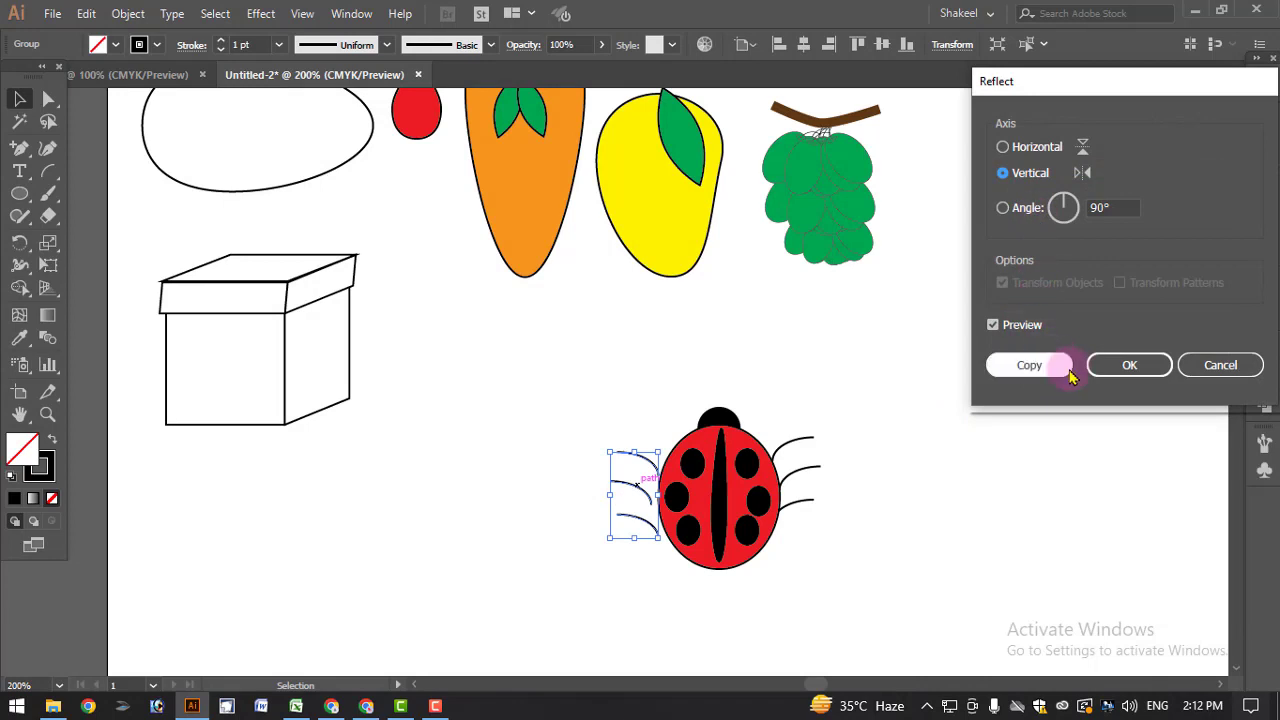
click(1129, 365)
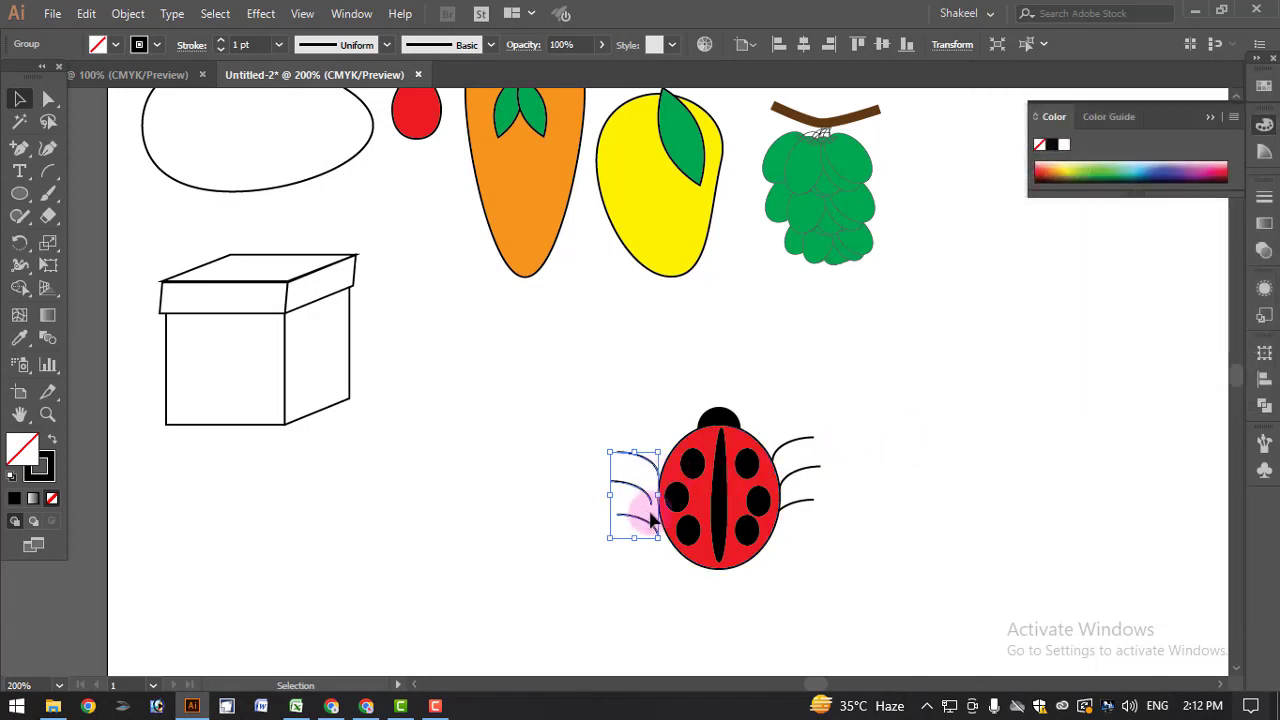
- Rotate and move the mirrored legs to meet the body's left edge, and send them to the back
mouse_move(663, 549)
mouse_down()
mouse_move(690, 545)
mouse_move(672, 550)
mouse_up()
click(617, 505)
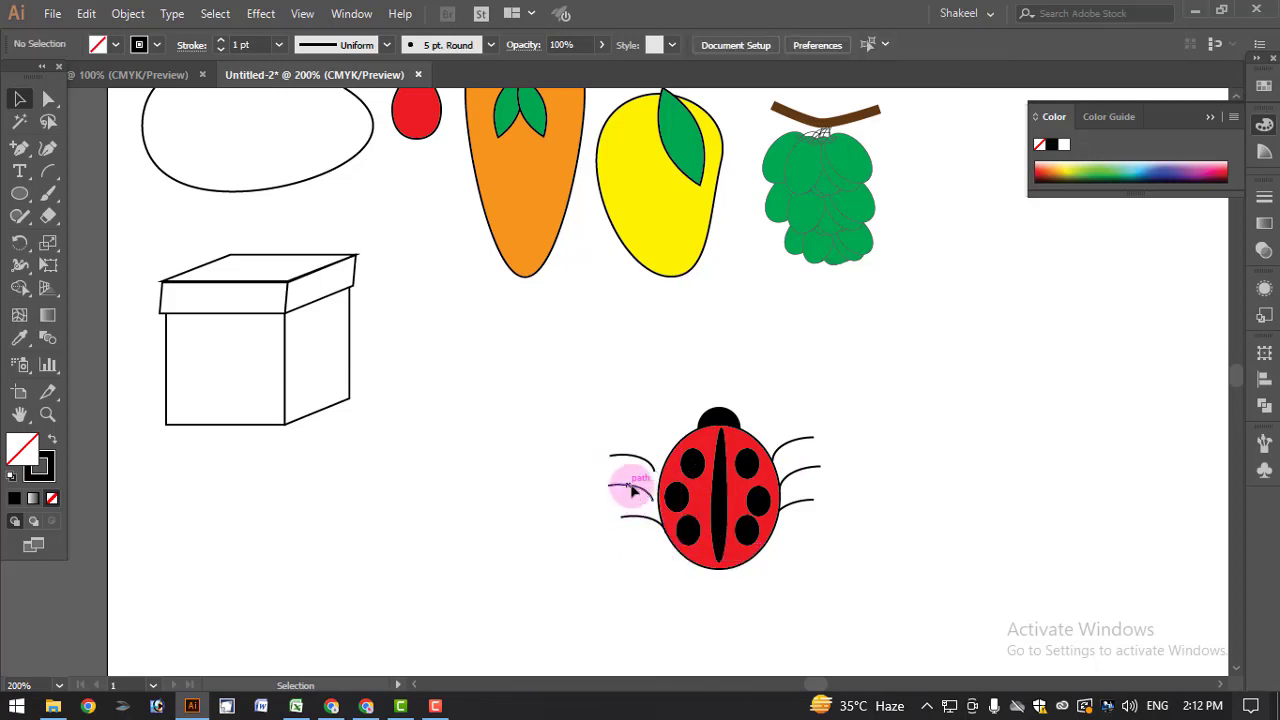
drag(630, 487, 643, 491)
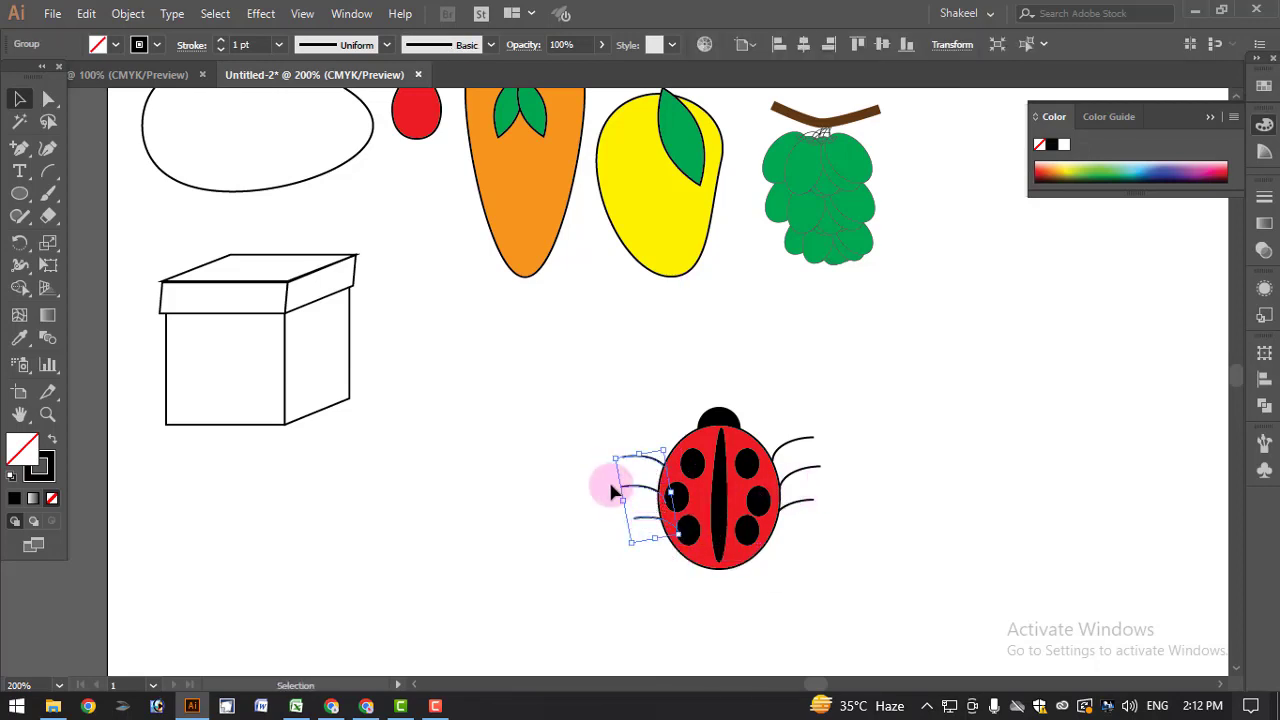
right_click(628, 486)
mouse_move(746, 390)
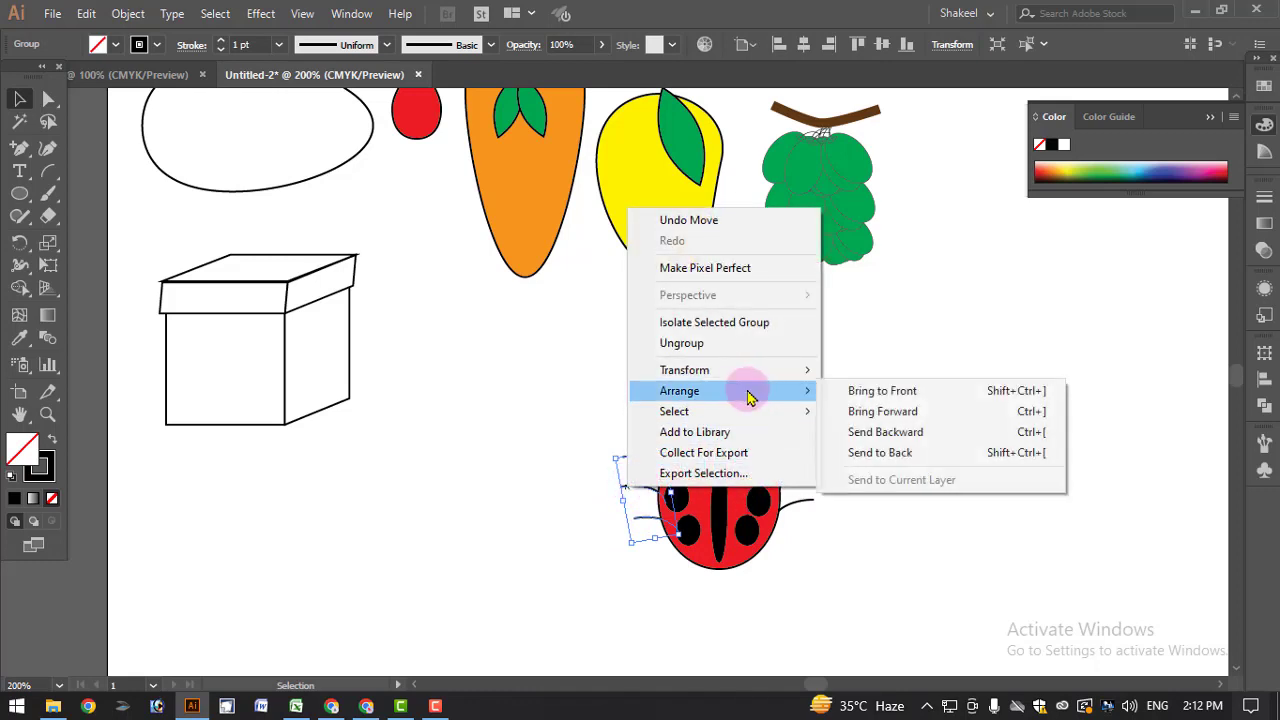
click(880, 453)
click(908, 555)
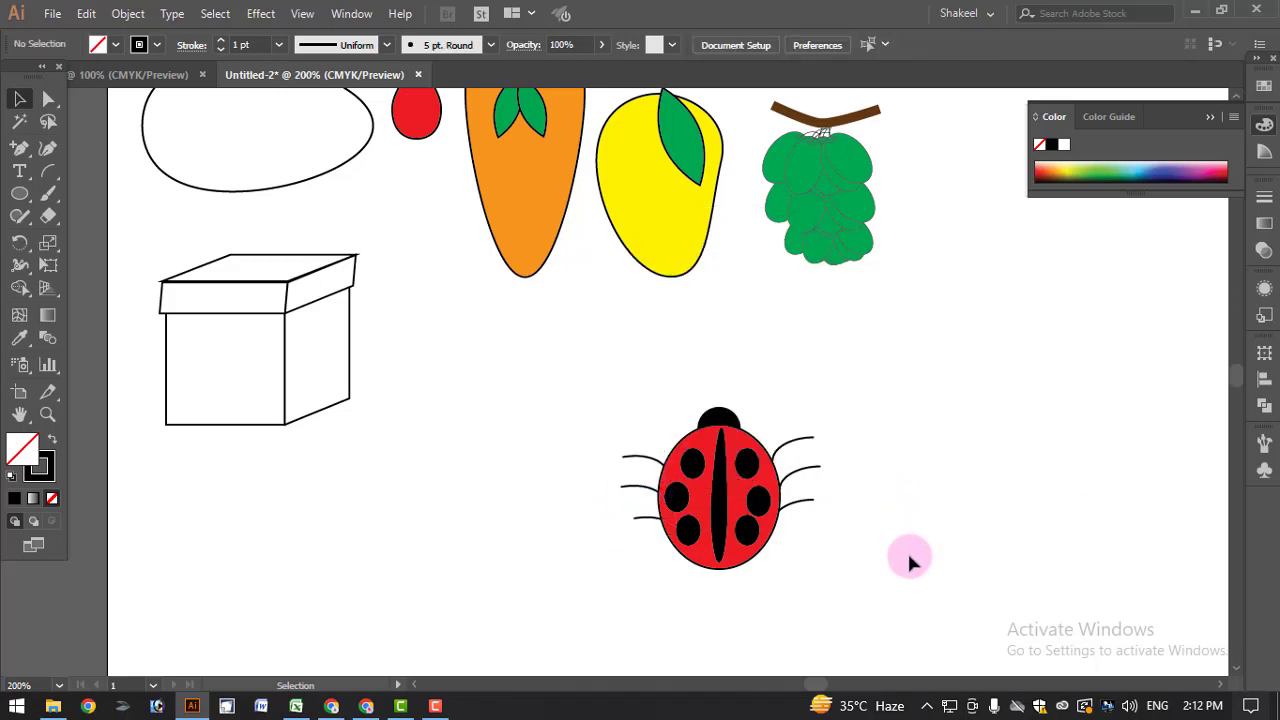
- Tilt the right-hand legs slightly downward, and move the whole ladybug next to the box, below the carrot
drag(803, 500, 805, 515)
click(873, 503)
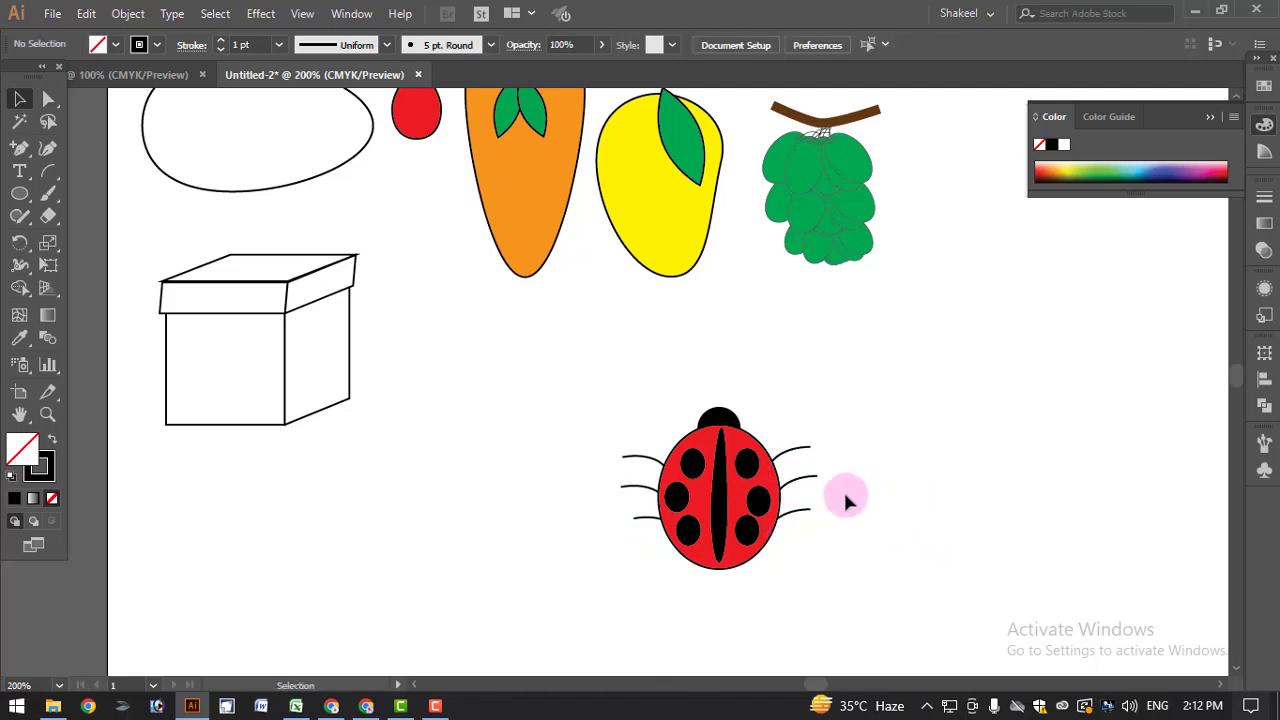
drag(897, 368, 590, 625)
drag(666, 551, 447, 424)
scroll(623, 486, up, 2)
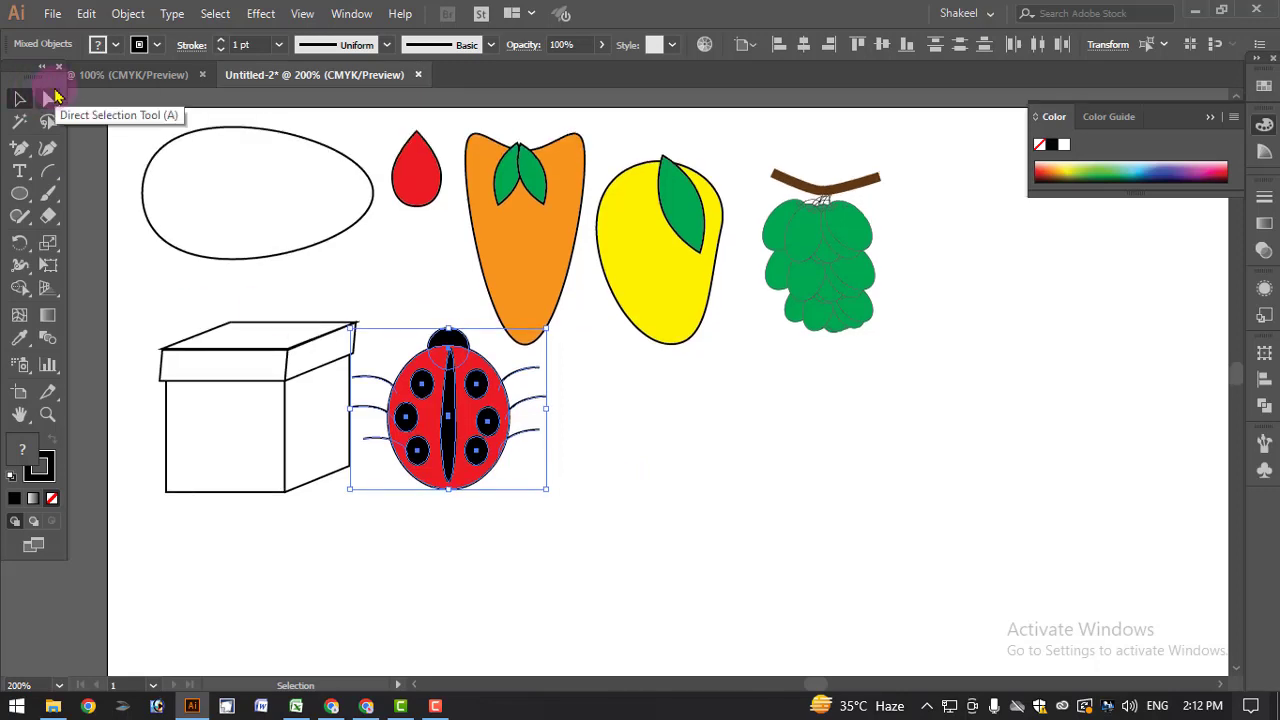
scroll(727, 379, up, 1)
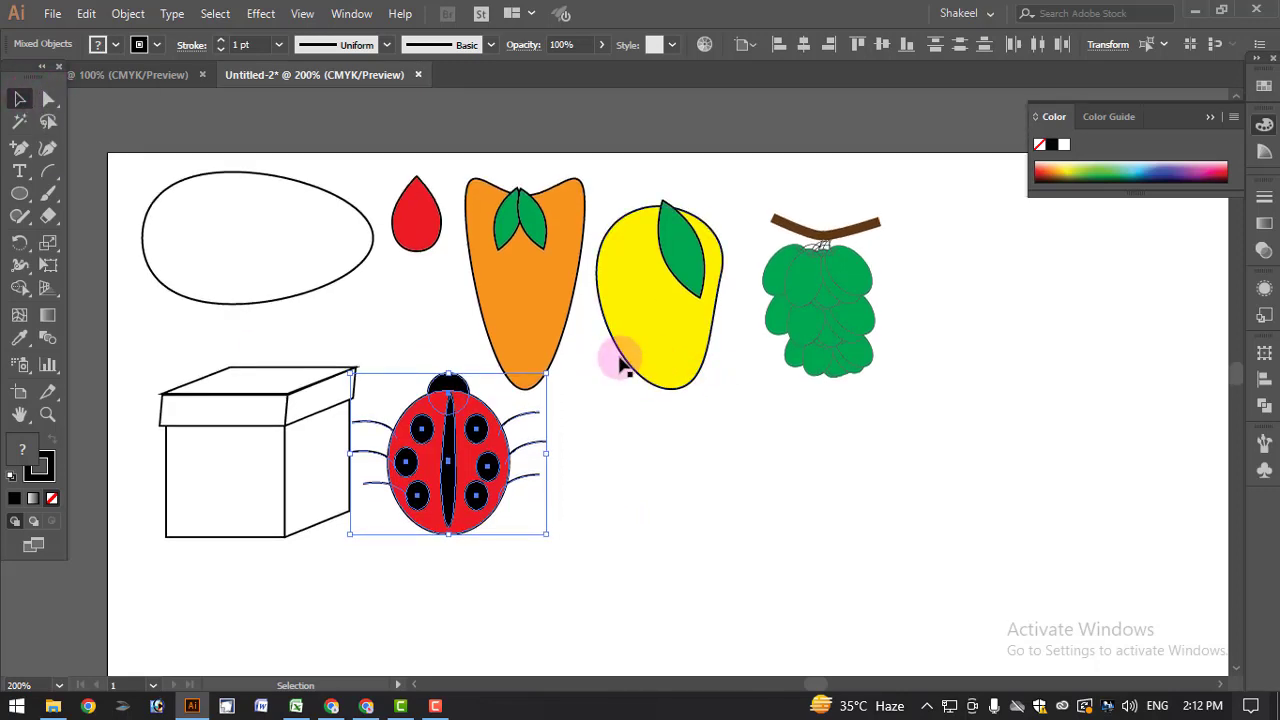
click(435, 706)
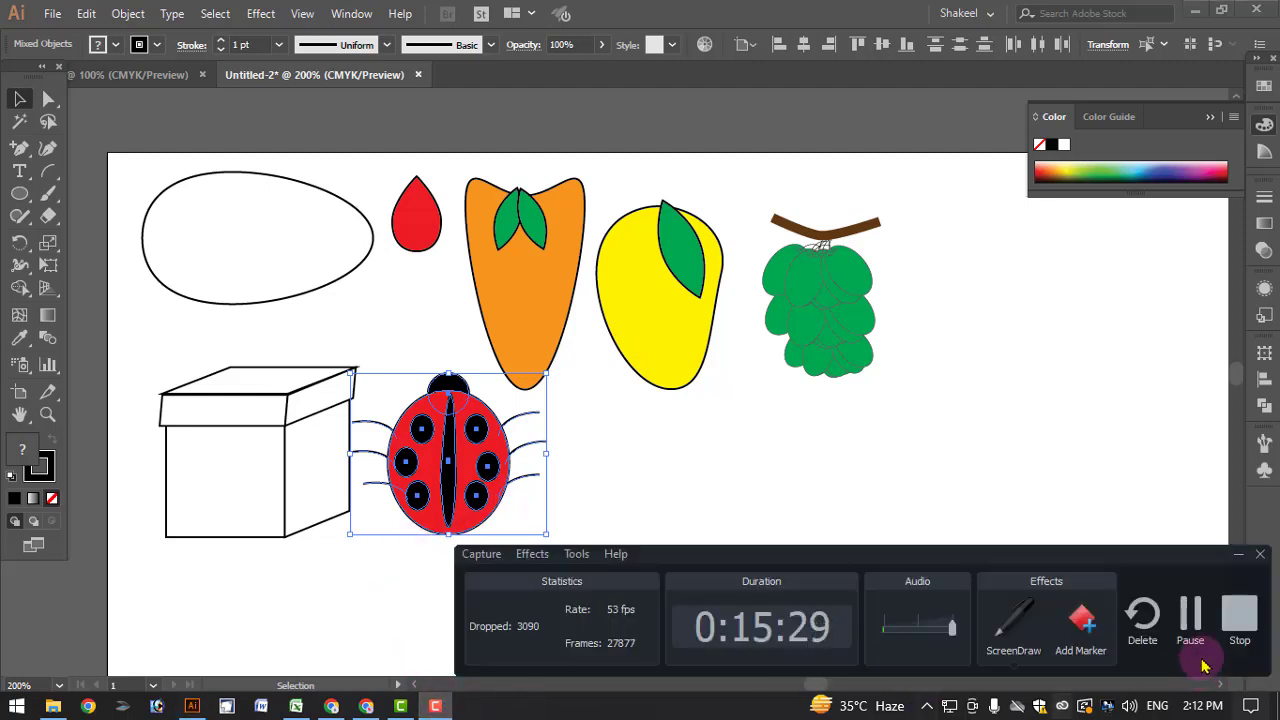
click(1238, 553)
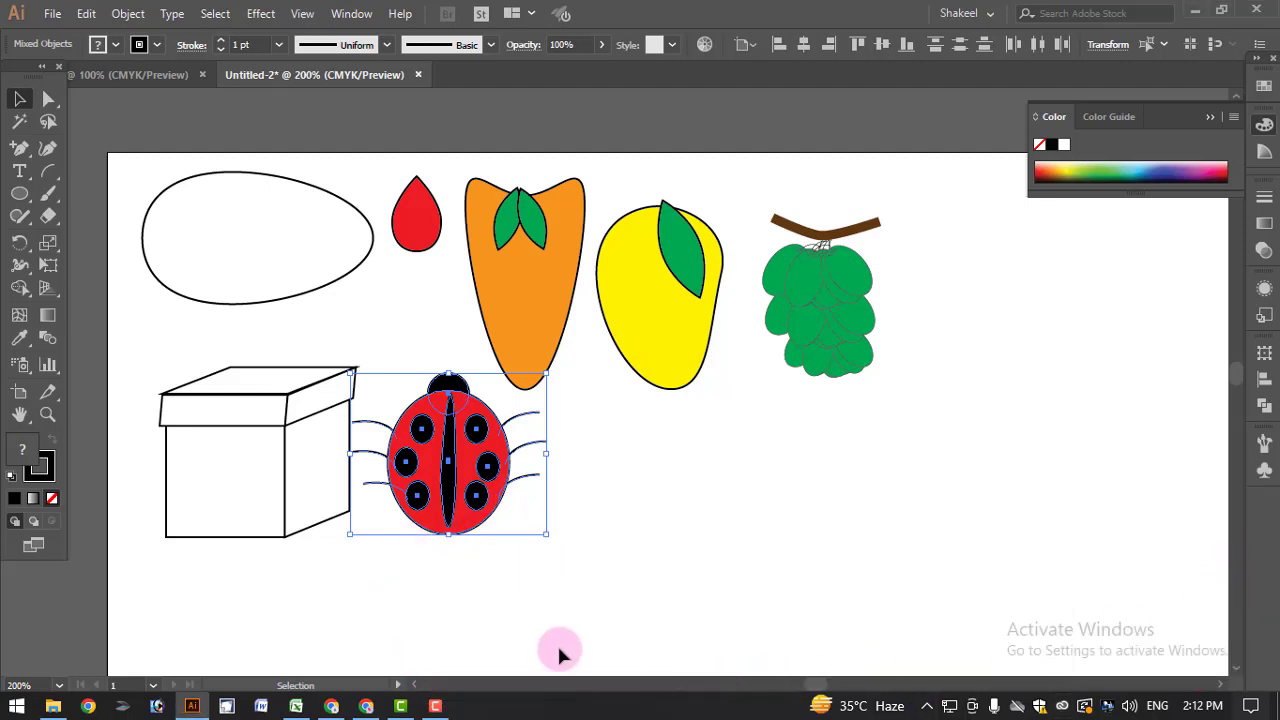
click(435, 706)
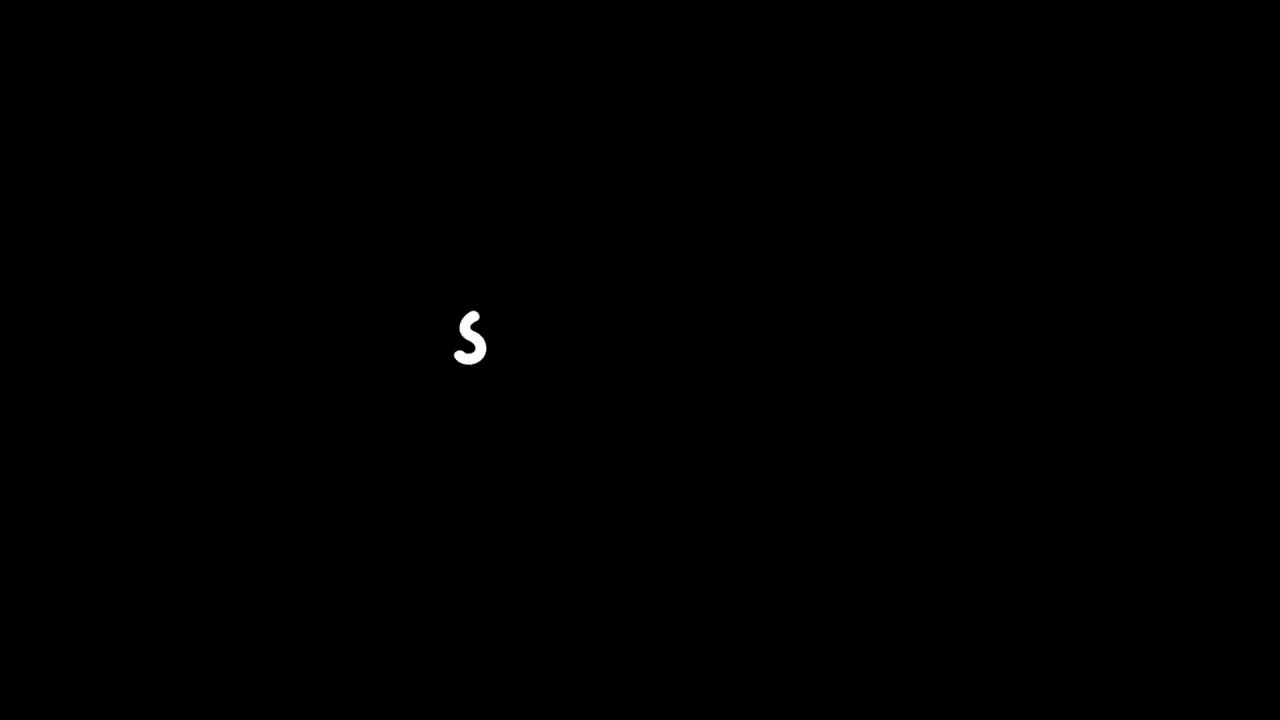